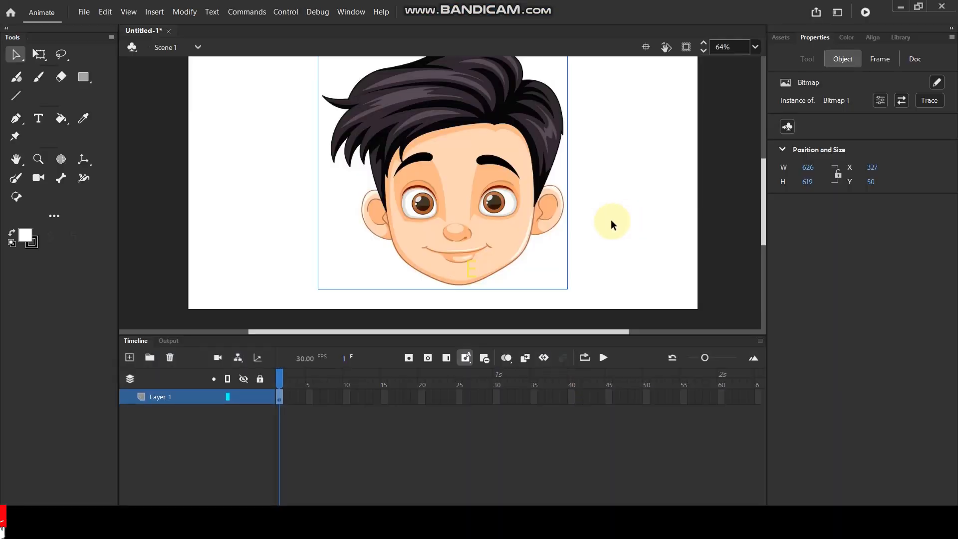
Position the face bitmap at about X 261, Y 61, and lock its layer beneath a new layer
left_click_drag(465, 193, 440, 184)
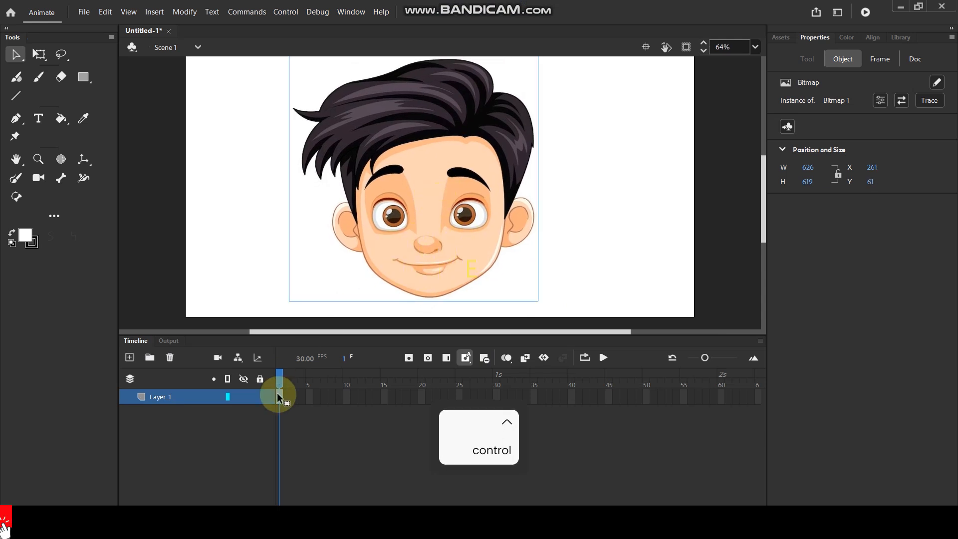
left_click(260, 398)
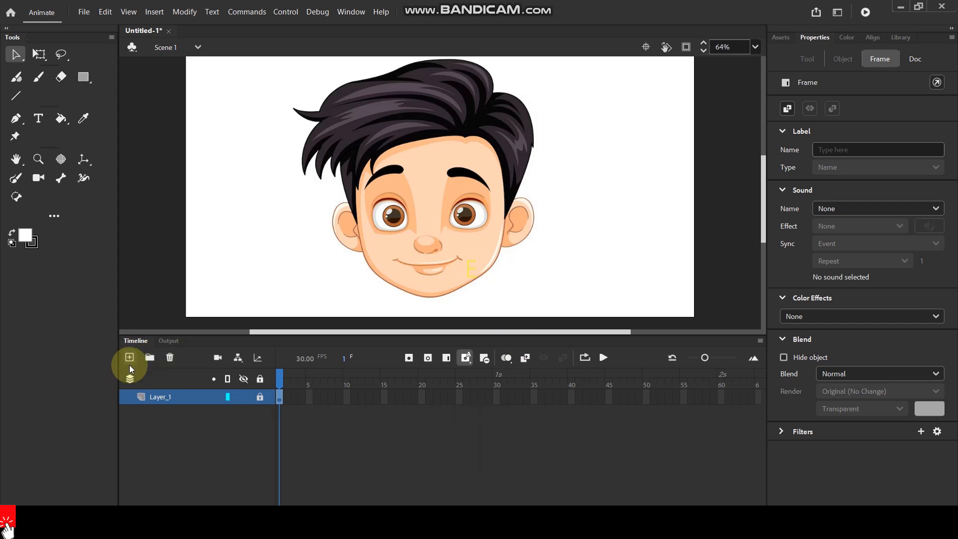
left_click(419, 246)
Trace a closed Paint Brush outline on Layer_2 along the jaw and chin, up past both ears and over the forehead beneath the hair
scroll(419, 246, "up", 2)
key("space")
mouse_move(459, 209)
left_mouse_down()
mouse_move(459, 222)
mouse_move(457, 209)
left_mouse_up()
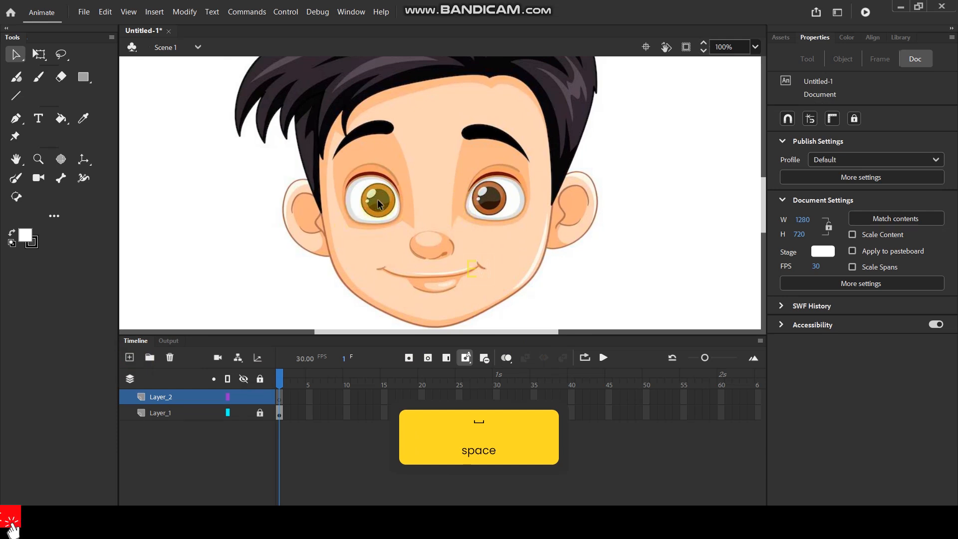
key("y")
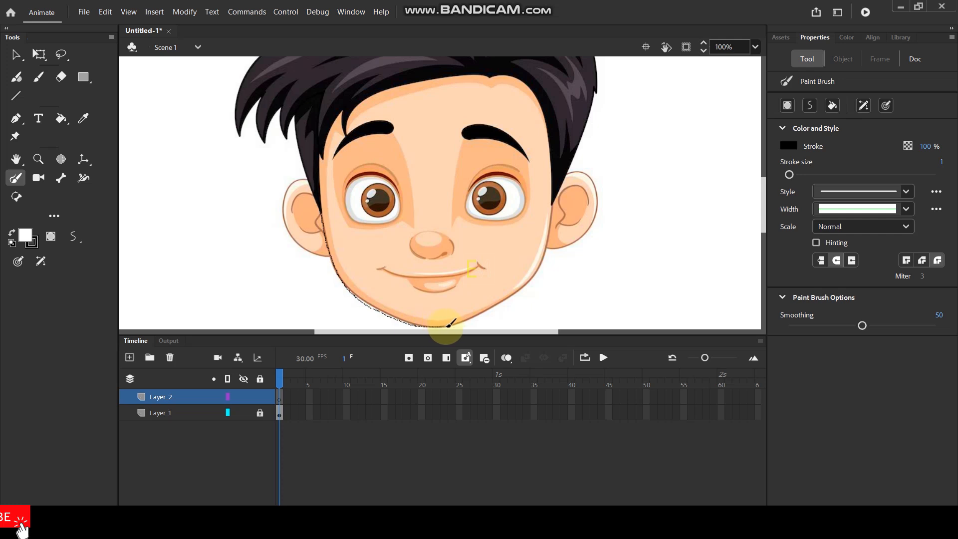
left_click_drag(493, 311, 530, 284)
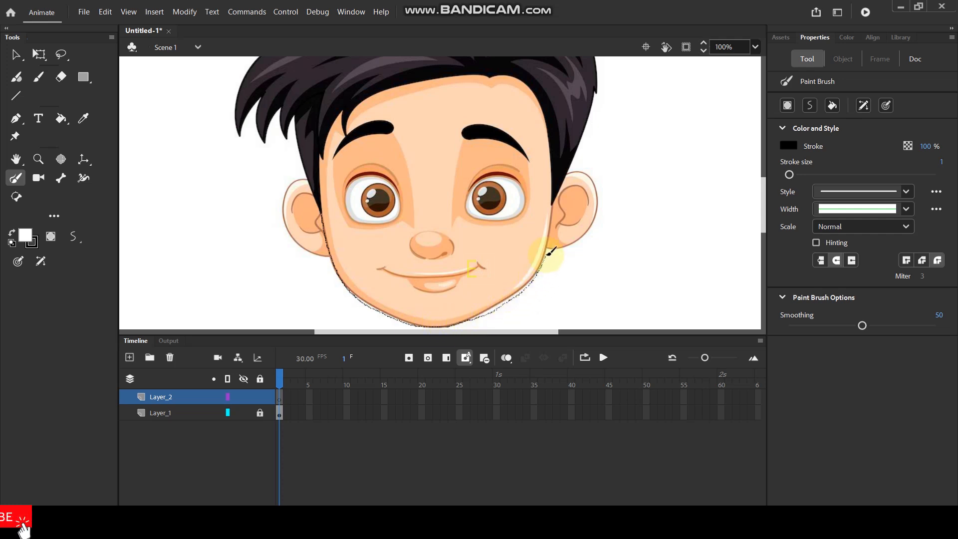
mouse_move(560, 196)
left_mouse_down()
mouse_move(564, 122)
mouse_move(551, 87)
mouse_move(530, 69)
mouse_move(473, 53)
mouse_move(399, 54)
mouse_move(345, 85)
mouse_move(316, 121)
mouse_move(316, 176)
left_mouse_up()
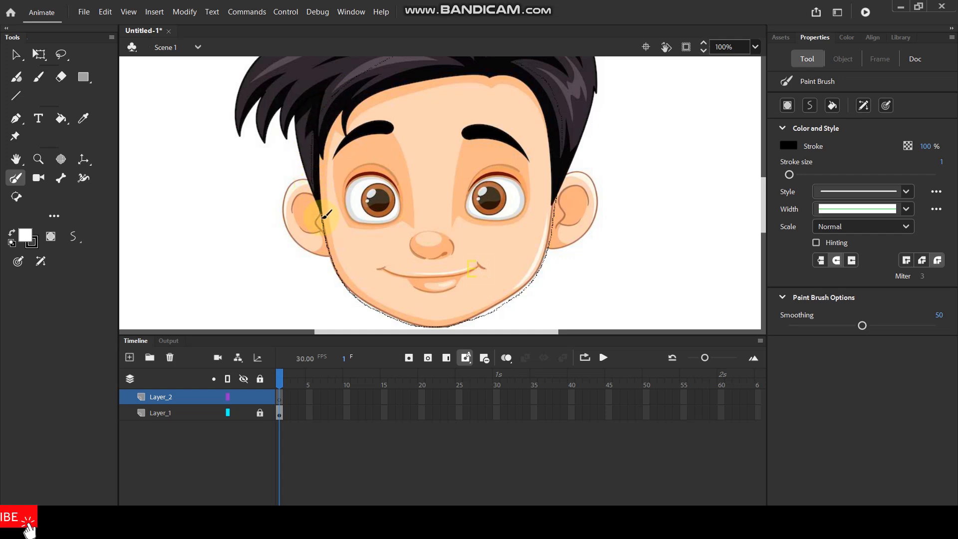
left_click_drag(325, 221, 326, 224)
Examine the traced face outline as a whole, selecting it to see how far the stroke extends
scroll(360, 216, "down", 3)
scroll(419, 161, "up", 2)
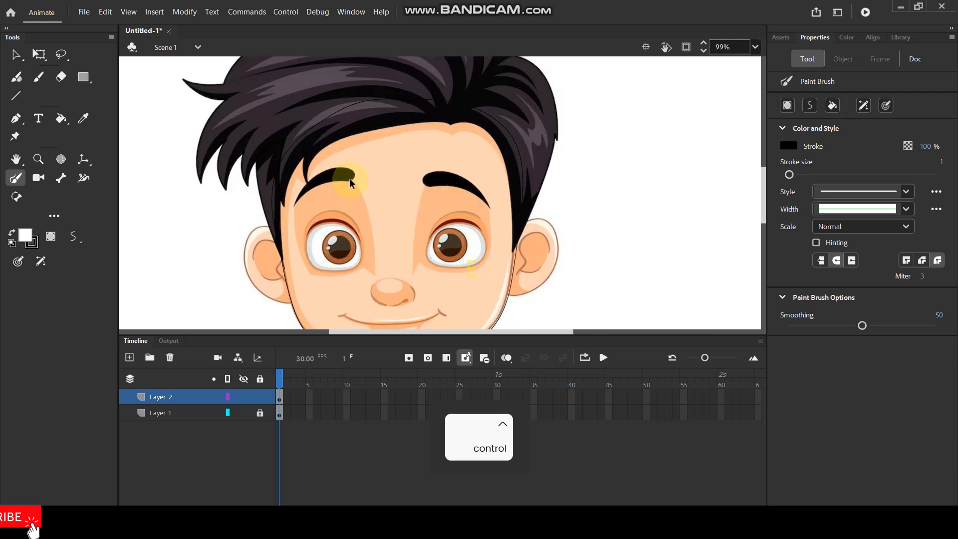
scroll(373, 157, "down", 2)
scroll(386, 214, "up", 2)
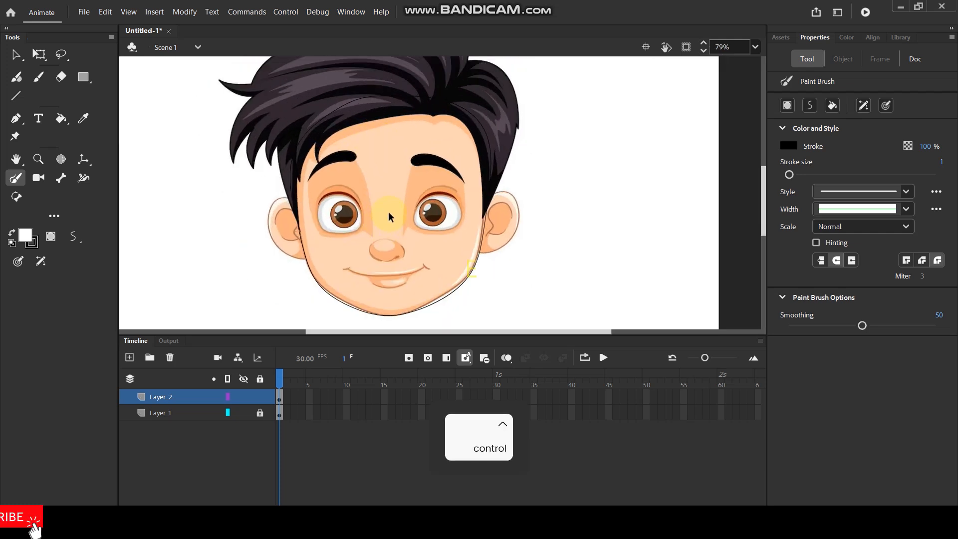
scroll(384, 210, "up", 2)
scroll(378, 208, "down", 2)
left_click(15, 59)
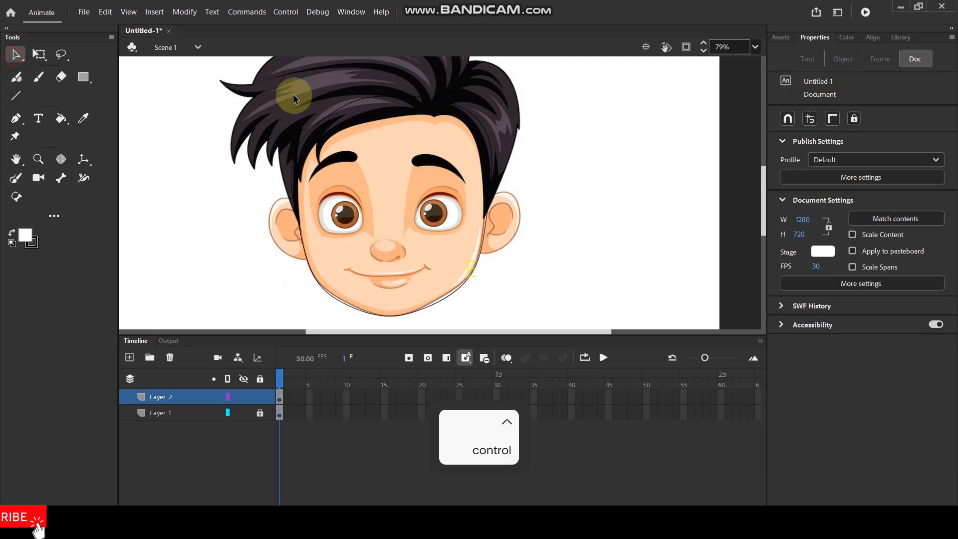
left_click(331, 107)
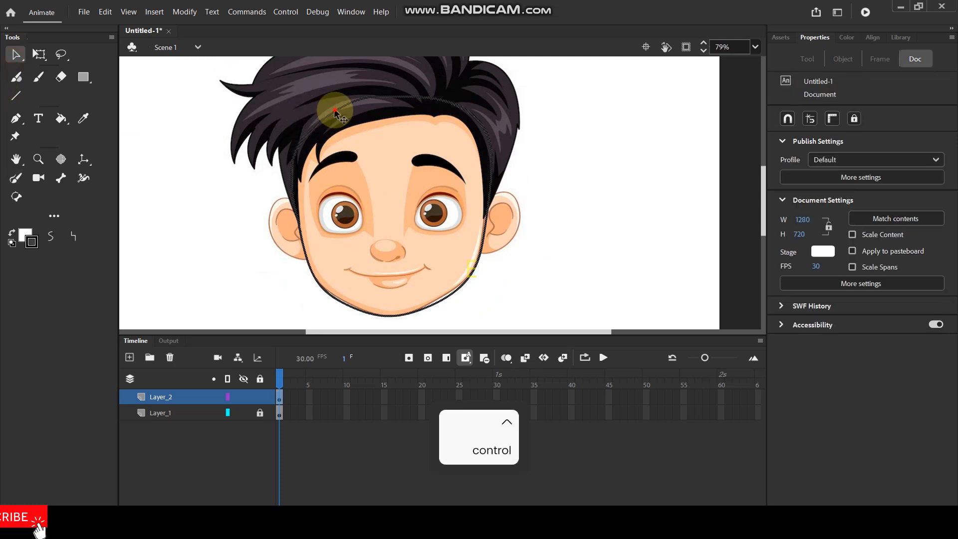
left_click(634, 172)
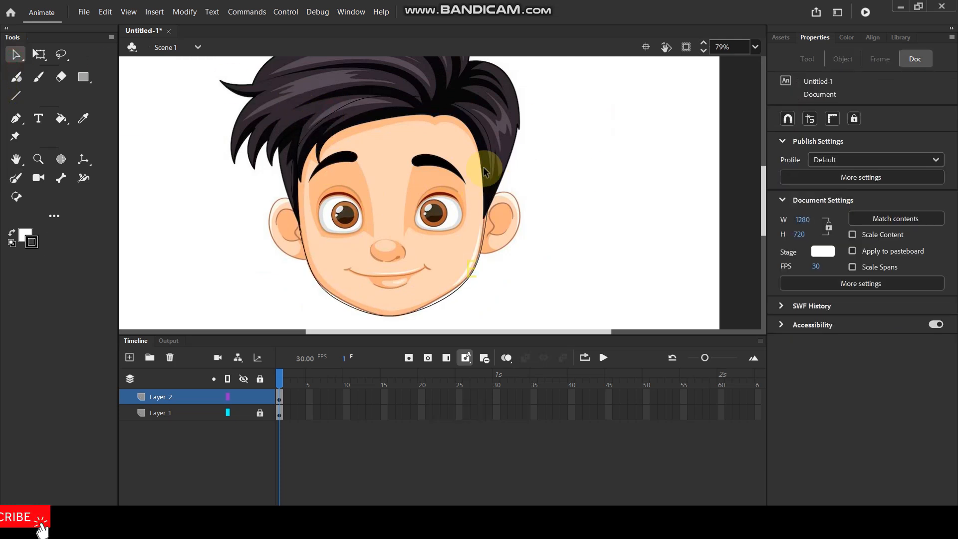
scroll(378, 187, "up", 2, "ctrl")
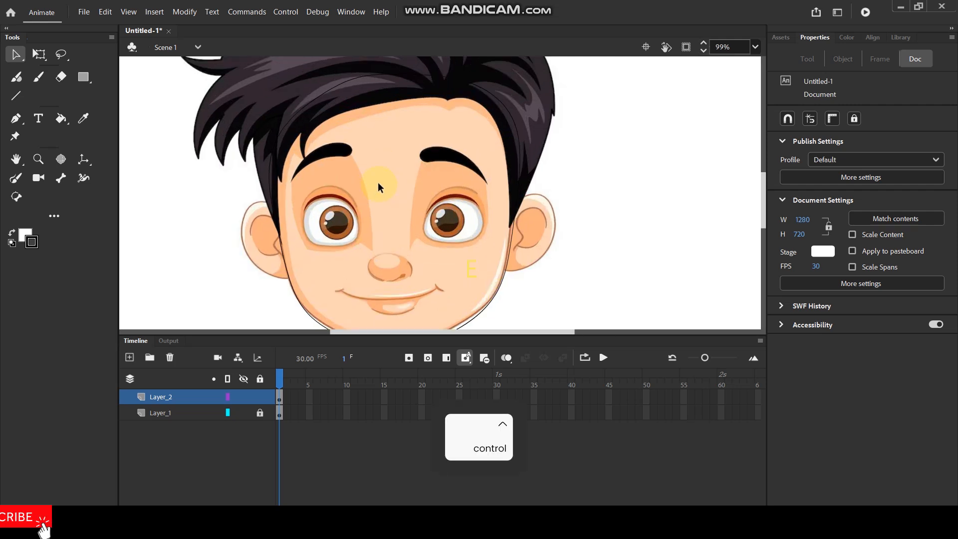
scroll(348, 268, "up", 2, "ctrl")
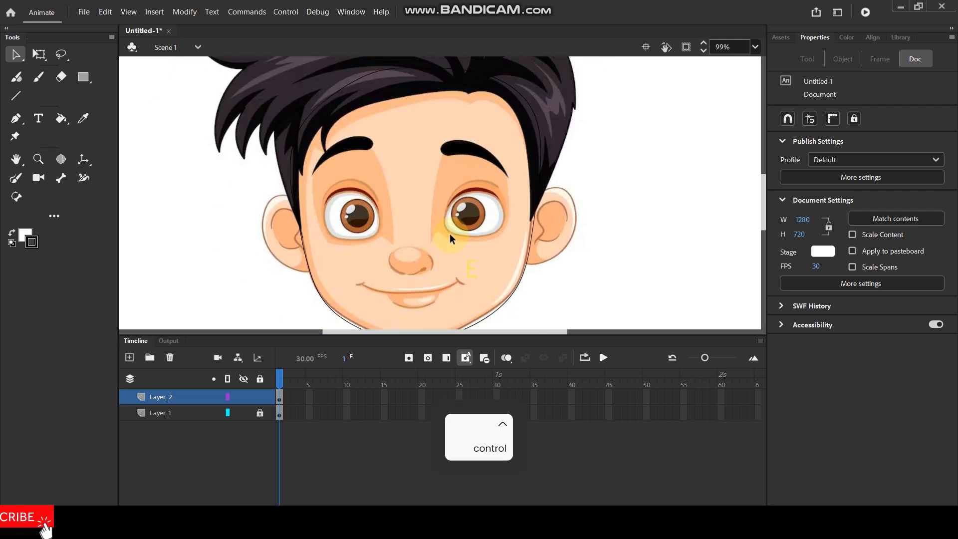
Sample the light skin tone from the forehead and fill the traced face outline with it
key("i")
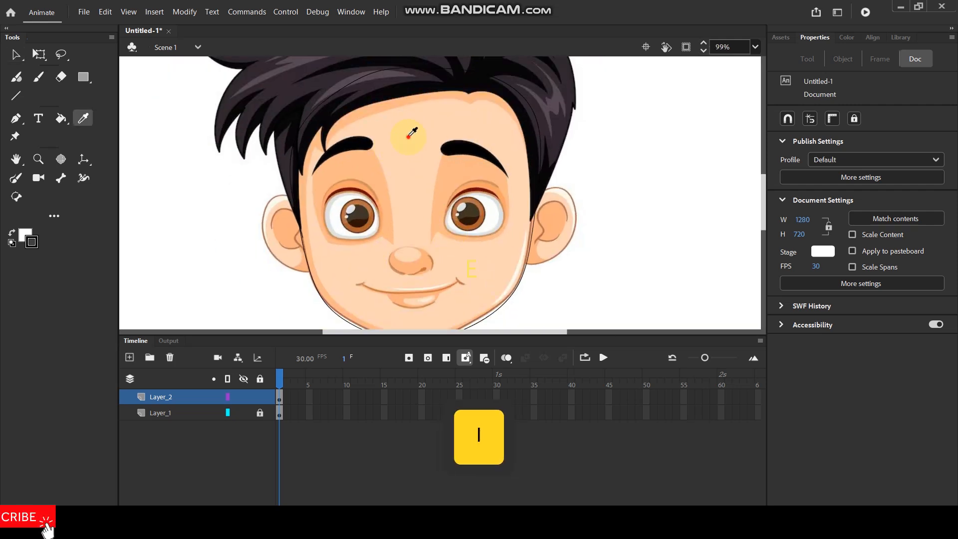
left_click(433, 123)
left_click(440, 131)
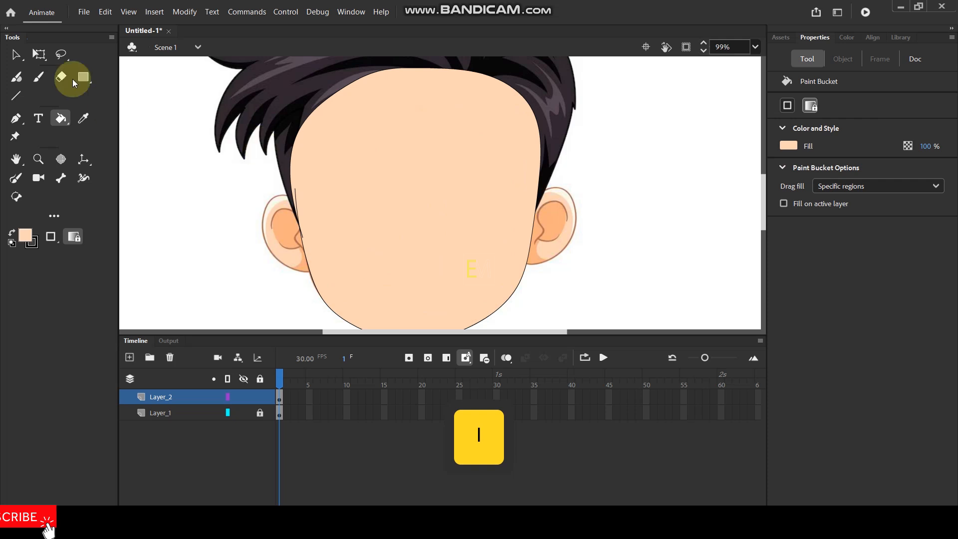
Group the filled face with its stroke and display Layer_2 as outlines over the reference image
left_click(17, 54)
scroll(393, 155, "down", 3, "ctrl")
left_click_drag(310, 97, 523, 279)
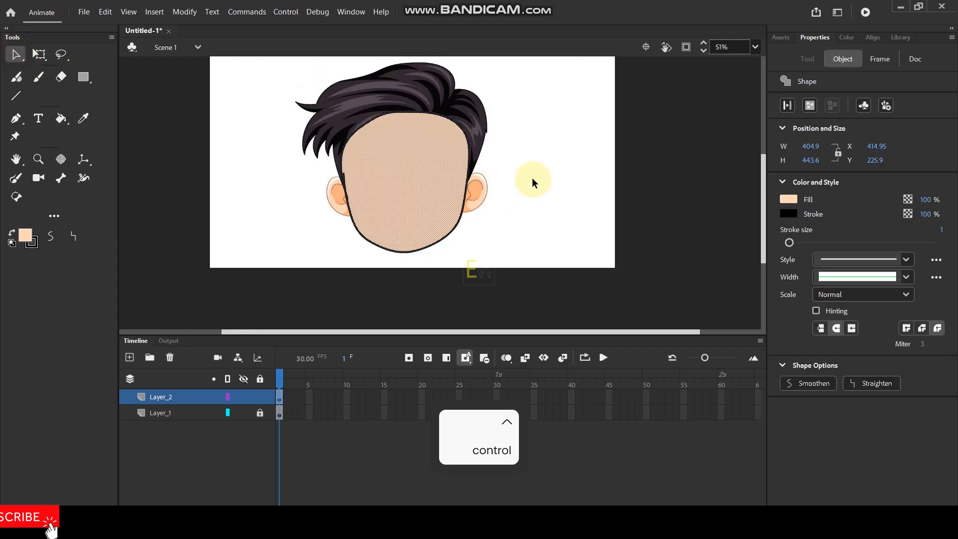
key("ctrl+g")
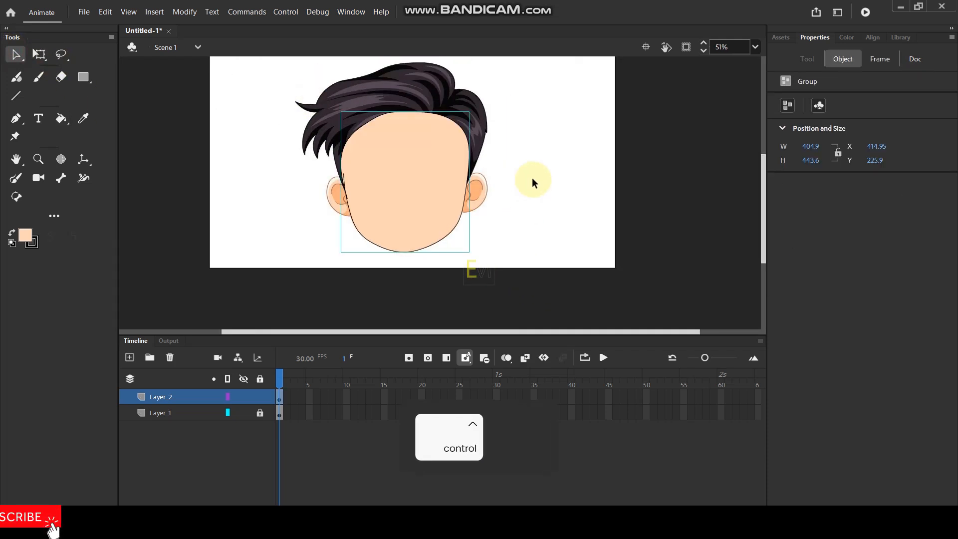
left_click(228, 397)
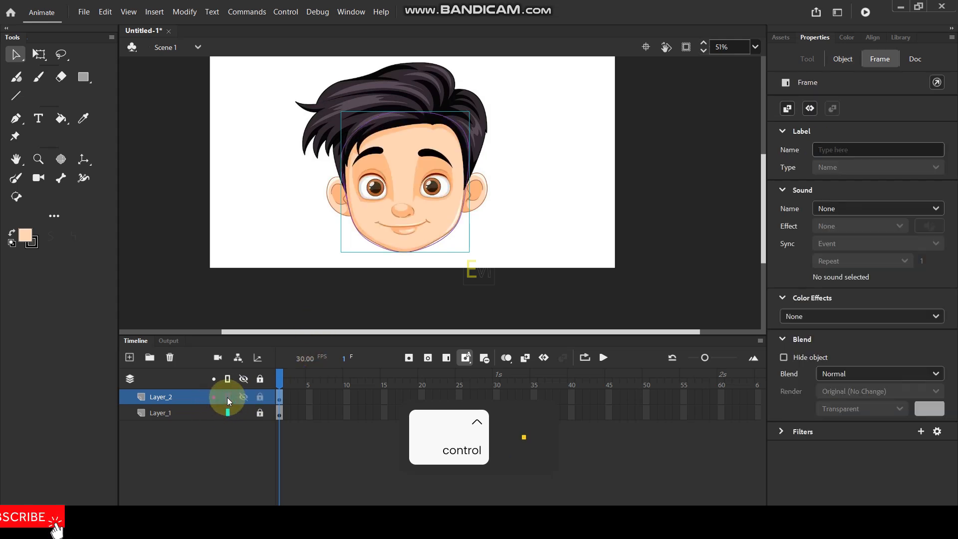
Trace the outer contour of the hair with the Paint Brush, along the right-hand side and over the crown to the left-hand locks
scroll(416, 209, "up", 3)
scroll(565, 160, "up", 1)
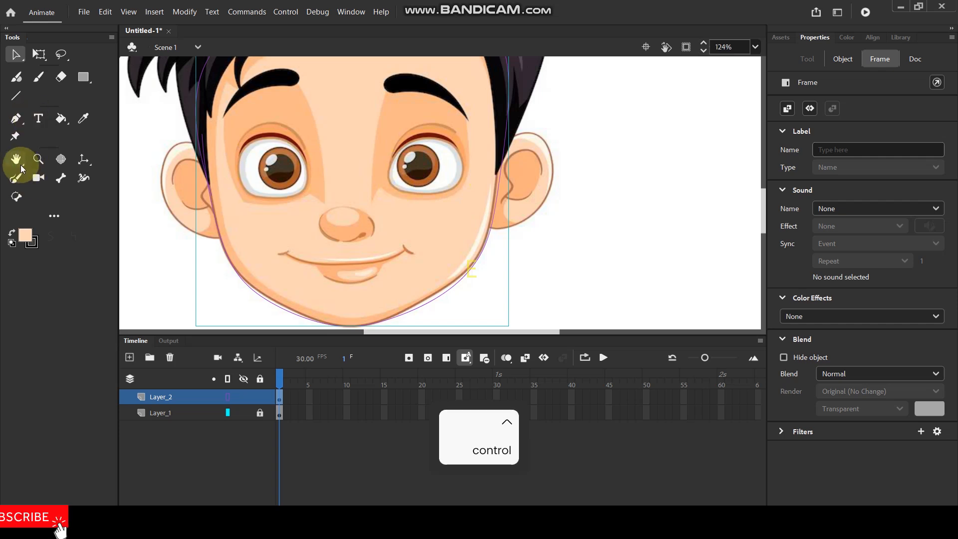
left_click(16, 179)
scroll(519, 161, "up", 1)
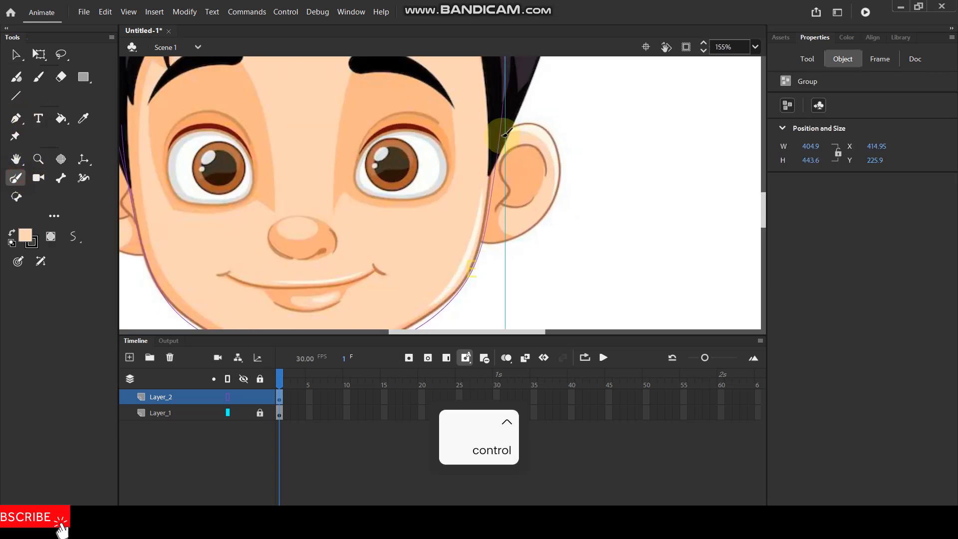
scroll(514, 175, "down", 2)
scroll(513, 171, "down", 1)
key("space")
left_click_drag(408, 157, 415, 254)
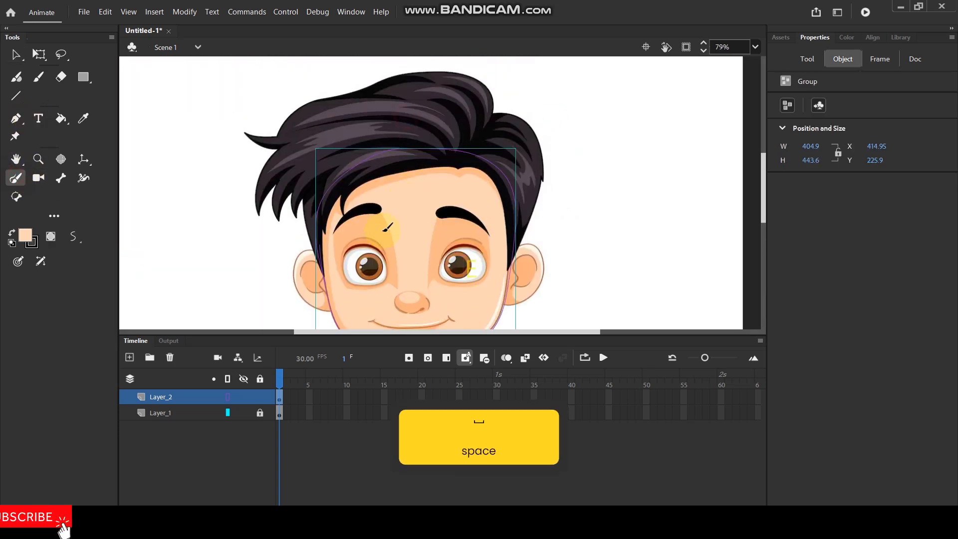
scroll(357, 247, "up", 2)
scroll(358, 246, "down", 1)
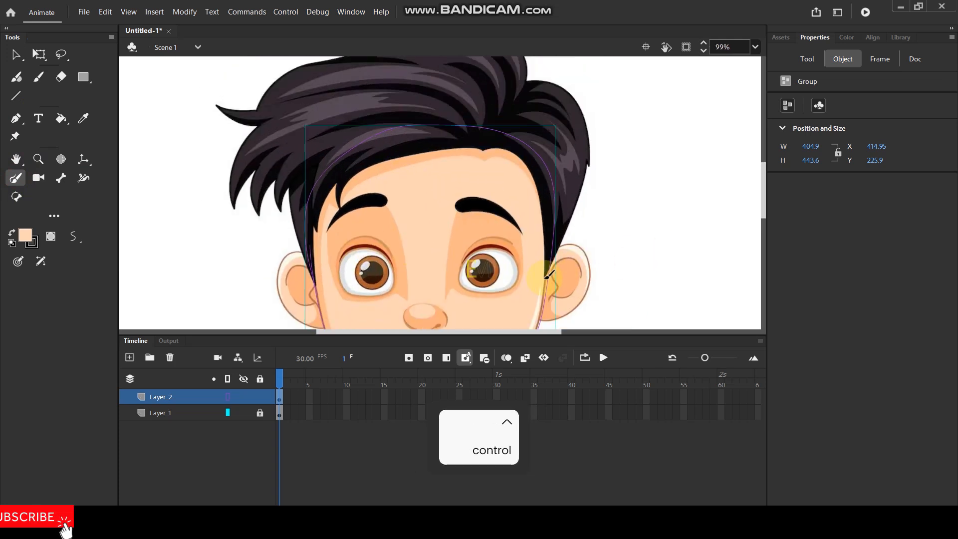
mouse_move(561, 247)
left_mouse_down()
mouse_move(589, 168)
mouse_move(584, 128)
mouse_move(562, 91)
mouse_move(527, 75)
mouse_move(514, 87)
mouse_move(518, 175)
left_mouse_up()
key("space")
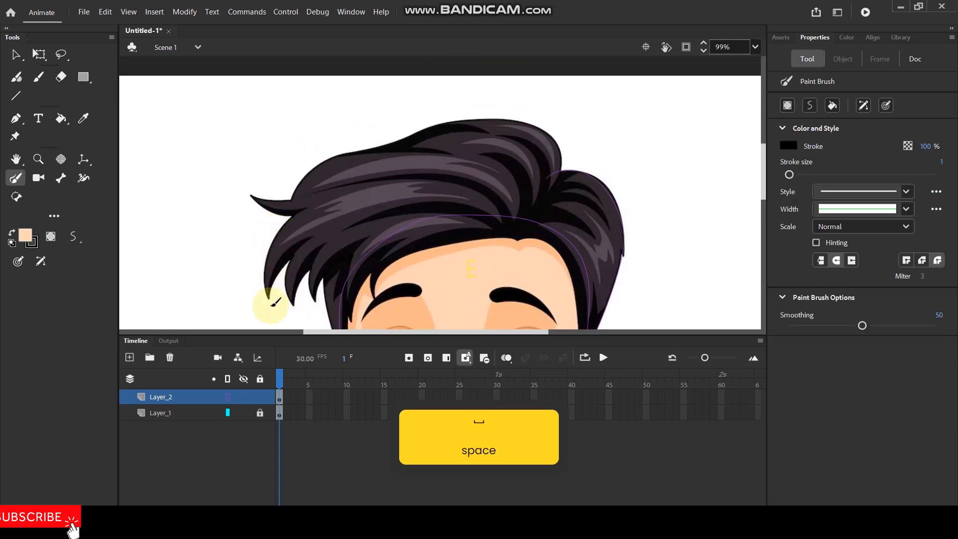
mouse_move(270, 282)
left_mouse_down()
mouse_move(276, 223)
mouse_move(324, 158)
mouse_move(451, 116)
mouse_move(504, 108)
mouse_move(548, 125)
mouse_move(563, 154)
mouse_move(561, 189)
left_mouse_up()
Trace the pointed hair tufts on the left-hand side of the head with the Paint Brush
scroll(498, 143, "down", 3)
scroll(425, 258, "up", 3)
mouse_move(309, 219)
left_mouse_down()
mouse_move(337, 181)
mouse_move(336, 245)
mouse_move(380, 188)
left_mouse_up()
Close the hair outline by tracing from the left tufts, along the fringe above the forehead, to the right-hand ear
scroll(417, 264, "up", 3)
key("space")
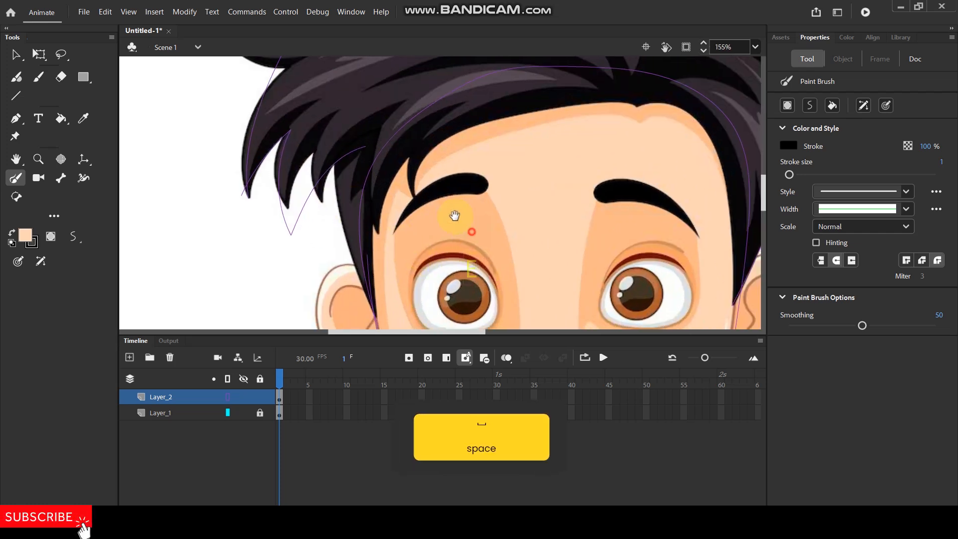
left_click_drag(454, 215, 364, 189)
scroll(406, 193, "down", 2)
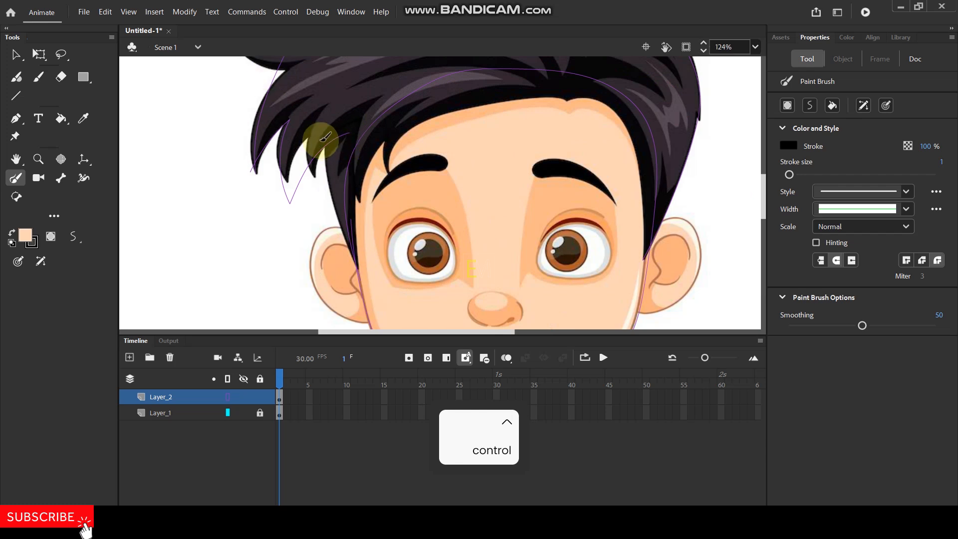
mouse_move(325, 138)
left_mouse_down()
mouse_move(327, 182)
mouse_move(360, 268)
mouse_move(359, 200)
mouse_move(385, 135)
mouse_move(387, 172)
mouse_move(403, 137)
mouse_move(432, 121)
mouse_move(557, 107)
mouse_move(596, 98)
mouse_move(612, 81)
mouse_move(593, 97)
mouse_move(630, 120)
left_mouse_up()
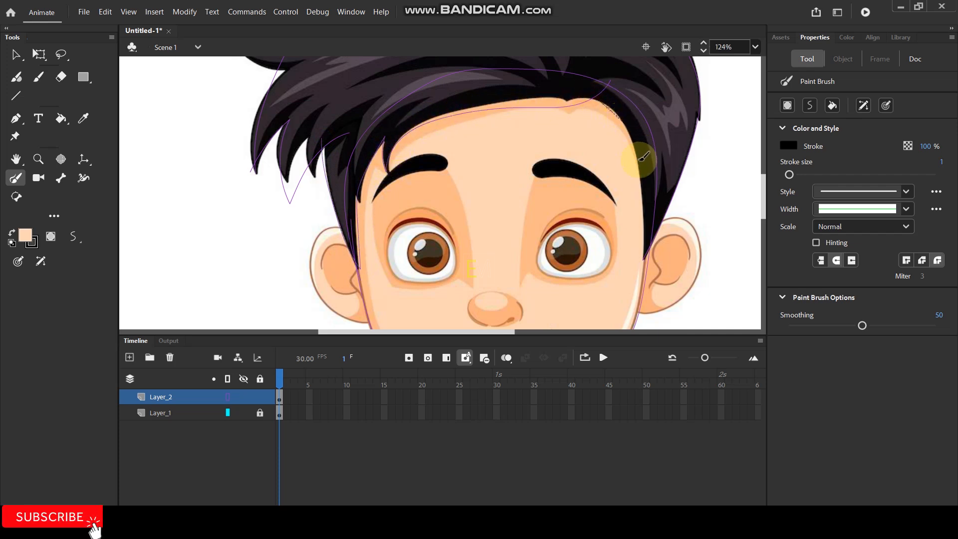
left_click_drag(650, 261, 650, 261)
Fill the traced hair with black sampled from the reference image and turn off the outline display of Layer_2
key("i")
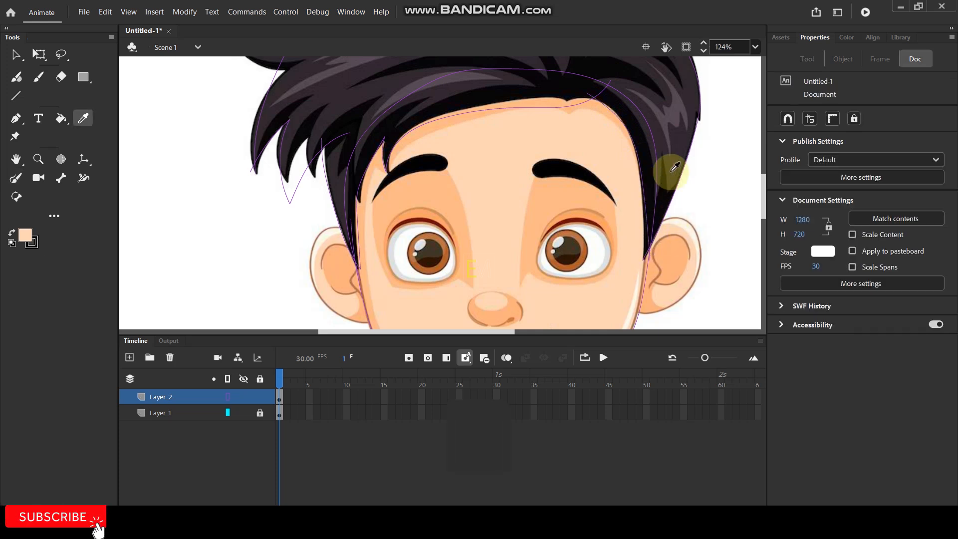
left_click(664, 205)
scroll(633, 192, "down", 3)
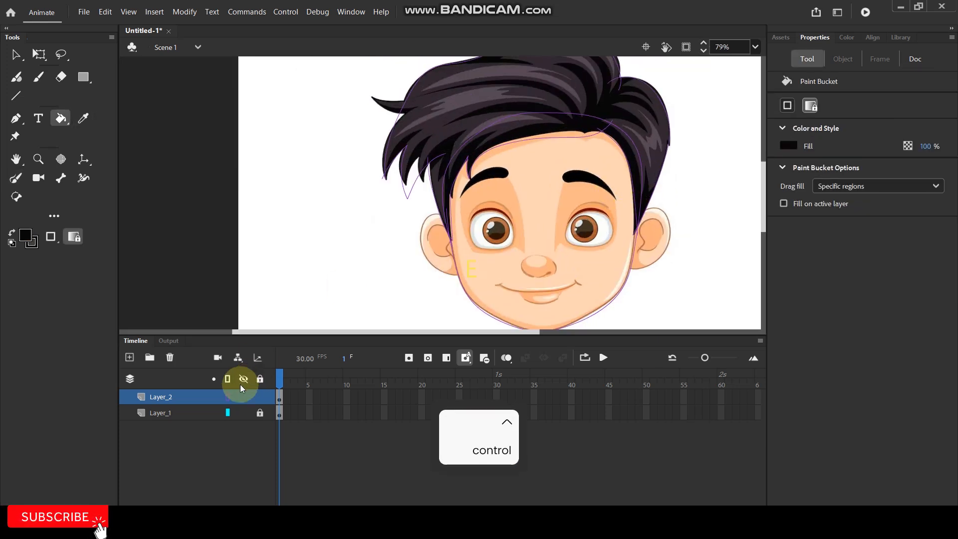
left_click(228, 397)
scroll(385, 257, "down", 1)
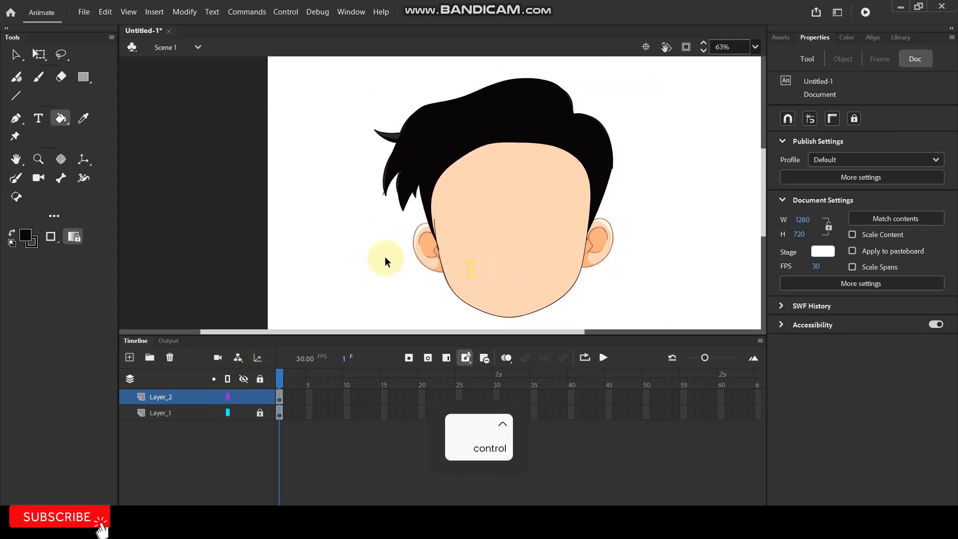
scroll(506, 105, "up", 1)
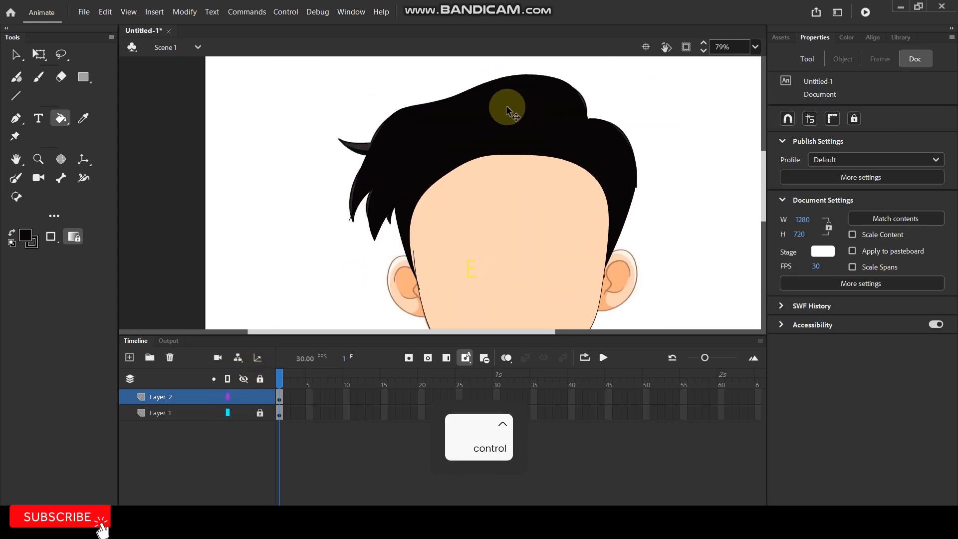
Group the black hair fill together with its stroke
left_click(18, 55)
left_click(419, 152)
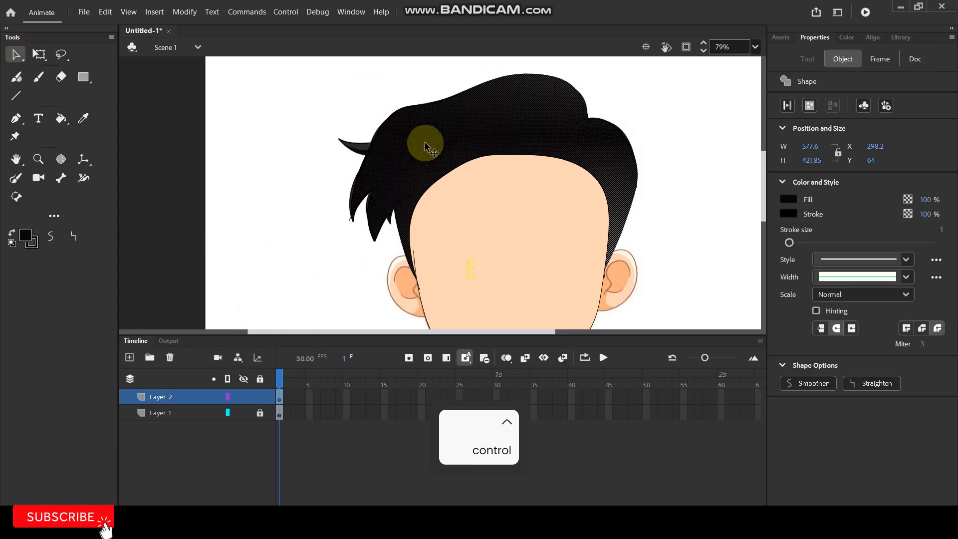
key("ctrl+g")
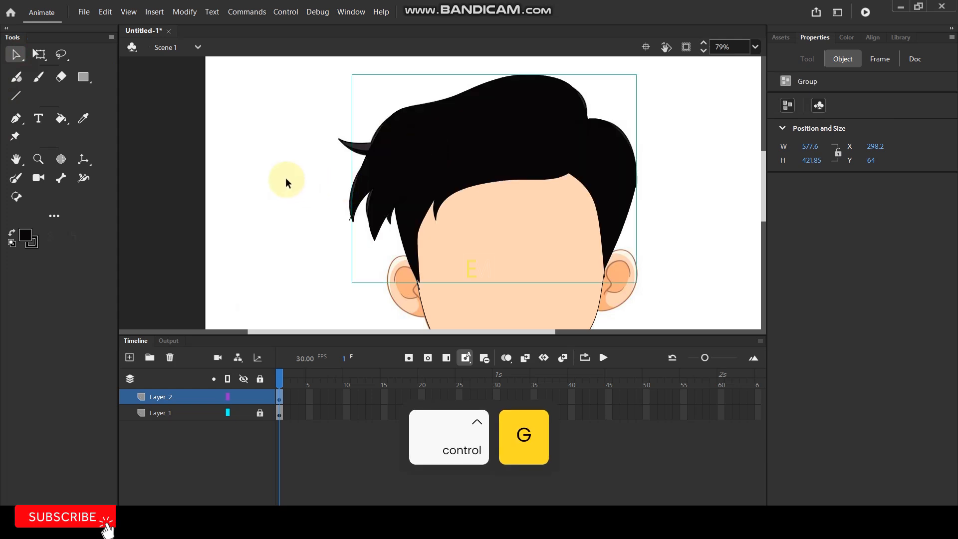
Trace the outer edge of the right-hand ear with the Paint Brush, from the sideburn down to the cheek
scroll(364, 156, "down", 1)
scroll(569, 214, "up", 3)
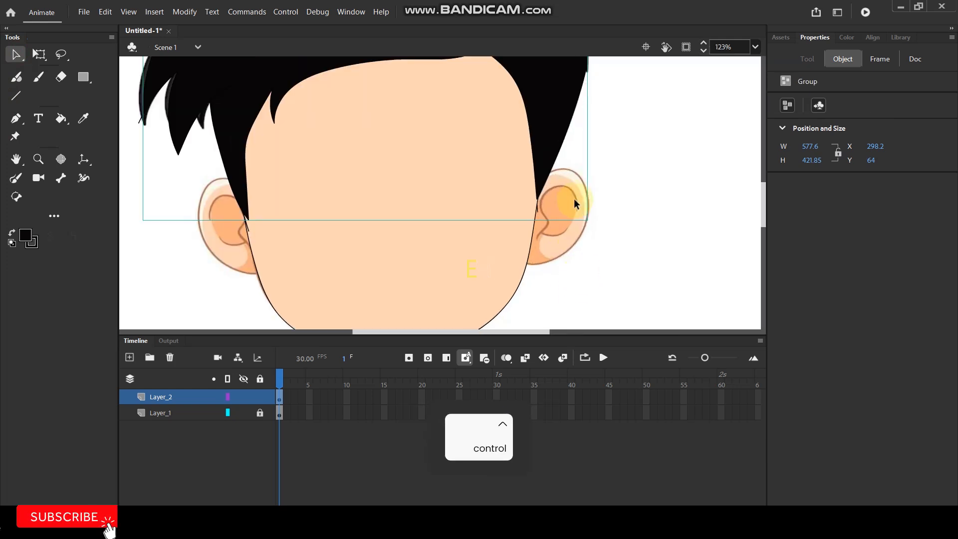
left_click(631, 204)
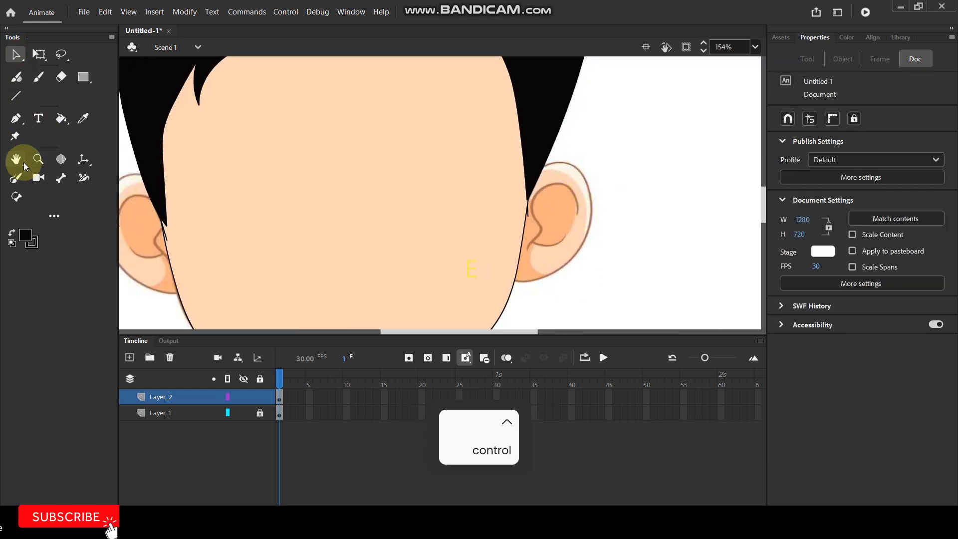
left_click(22, 184)
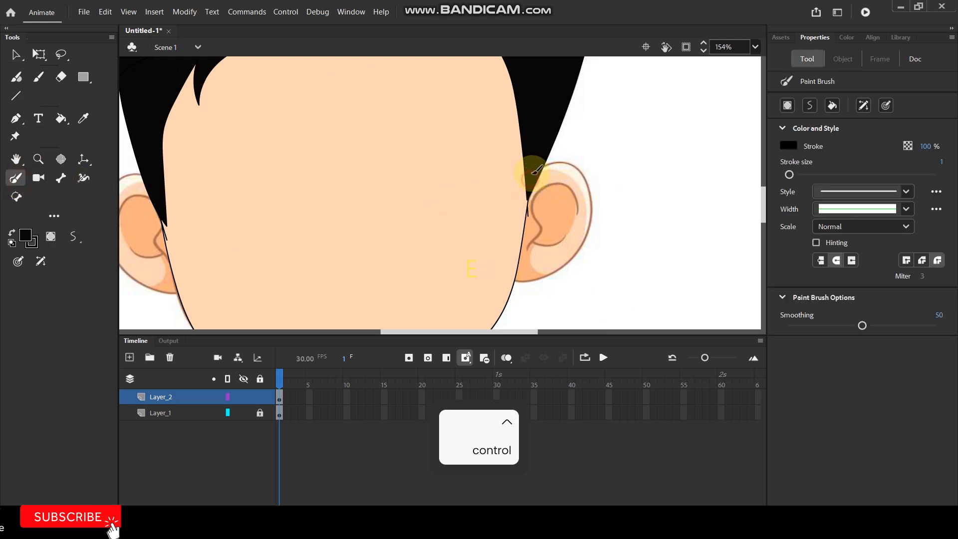
left_click_drag(546, 162, 569, 158)
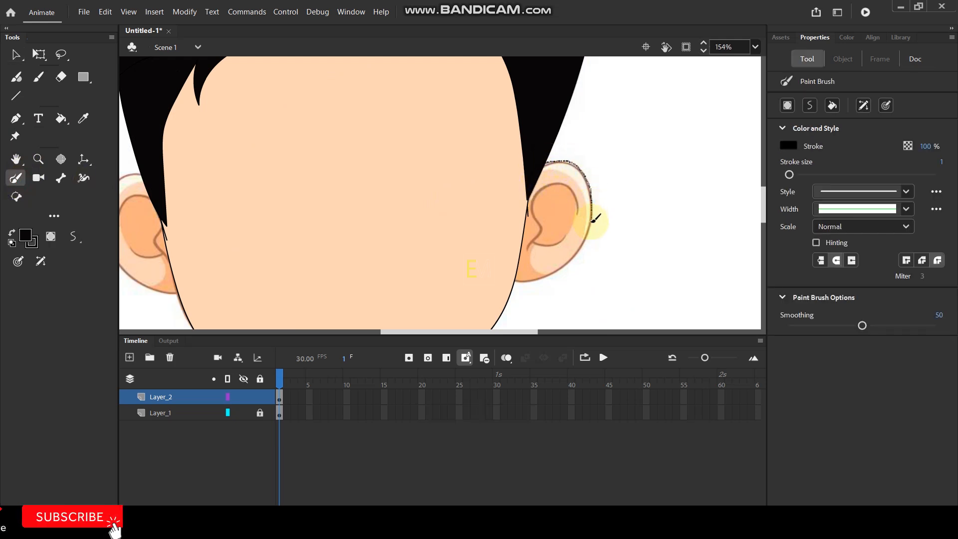
left_click_drag(508, 280, 511, 282)
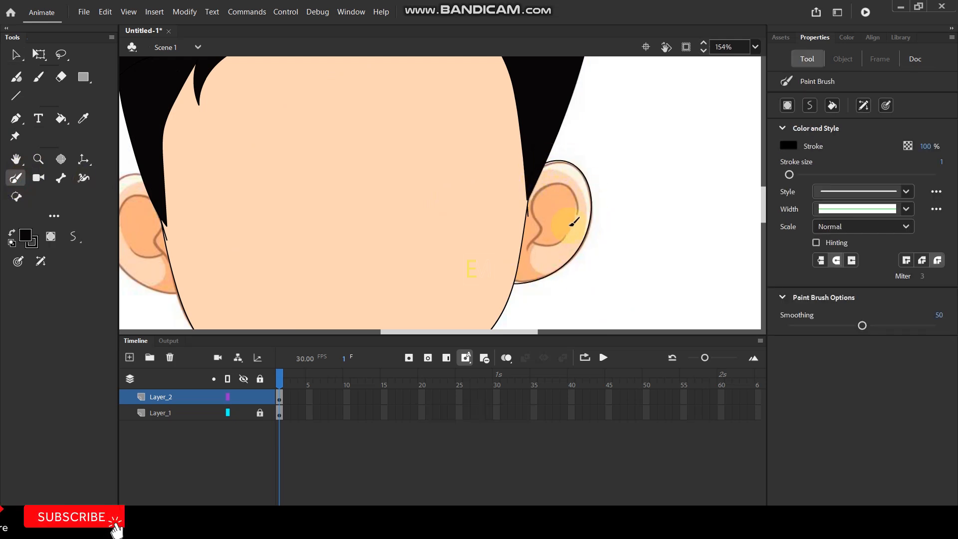
Show Layer_2 as outlines and close the ear outline along its inner side, where it meets the face
left_click(227, 397)
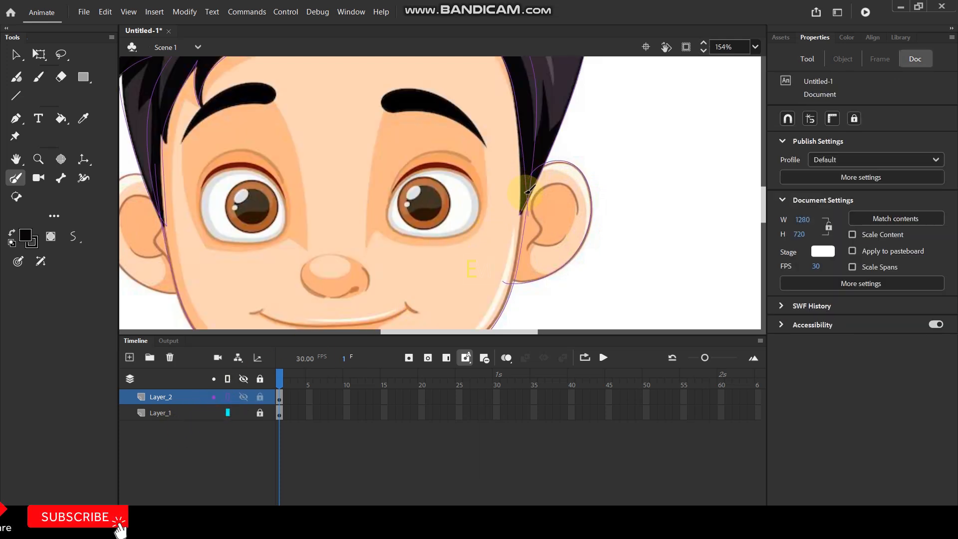
left_click_drag(513, 279, 513, 294)
scroll(520, 253, "down", 2)
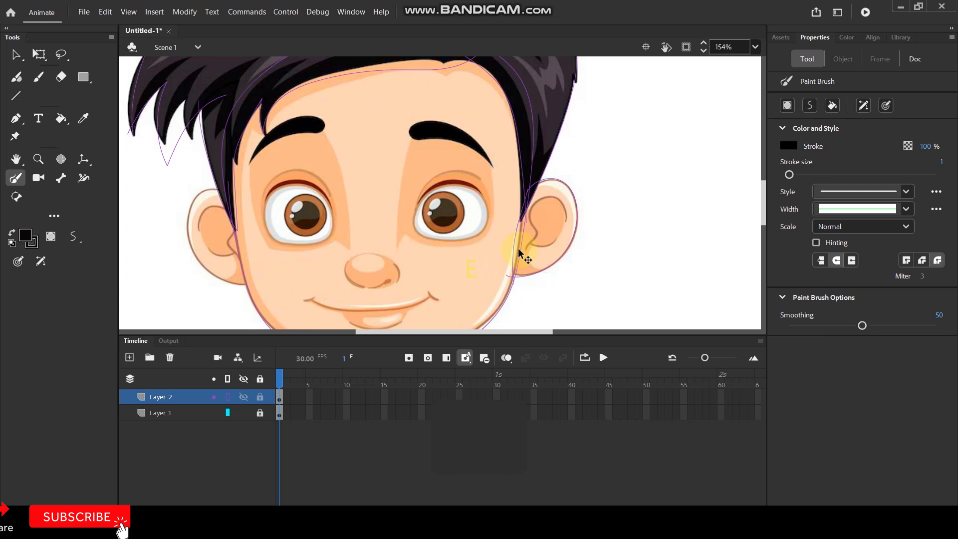
scroll(534, 267, "up", 2)
Fill the right-hand ear with orange sampled from the reference ear and turn off Layer_2's outline display
key("i")
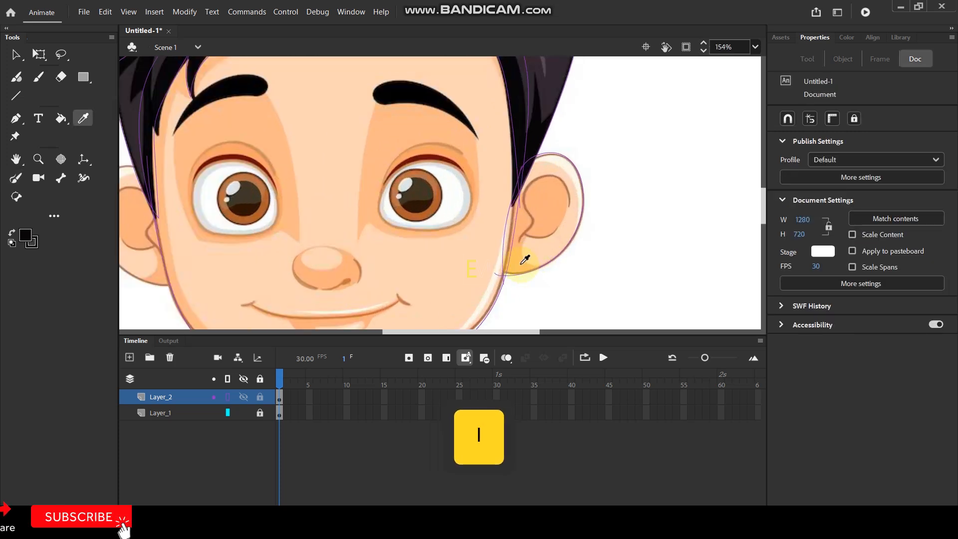
left_click(546, 254)
left_click(16, 55)
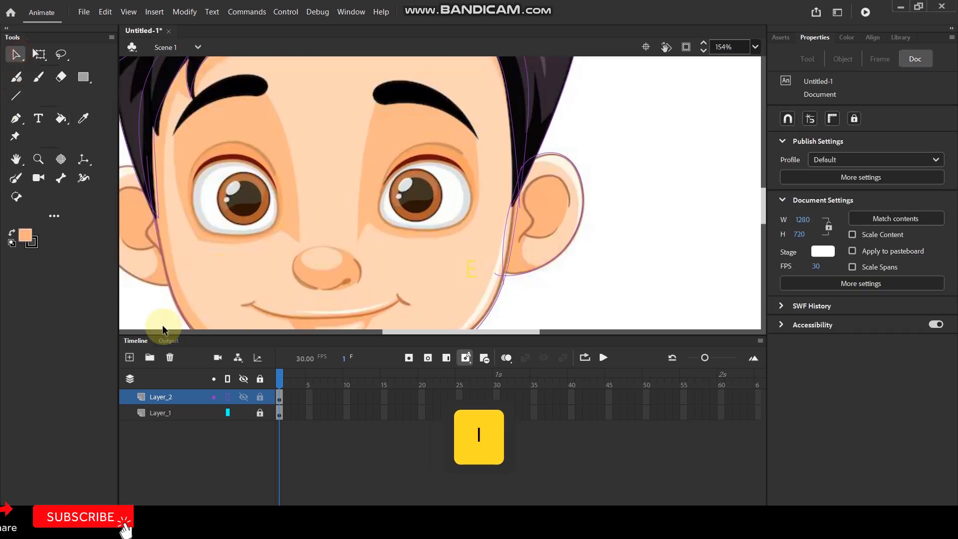
left_click(232, 394)
scroll(570, 208, "down", 3)
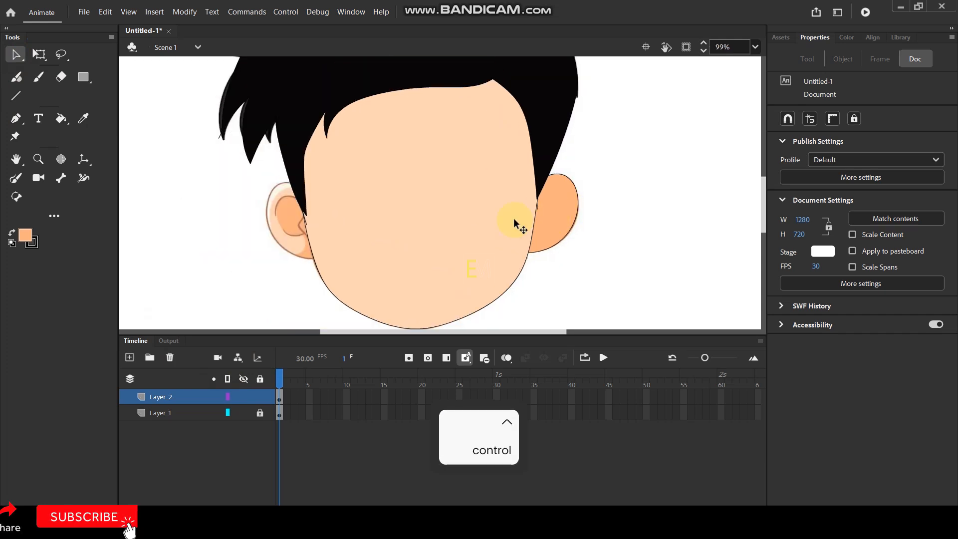
Refill the right-hand ear with the light skin colour sampled from the traced face
key("i")
left_click(471, 218)
left_click(569, 220)
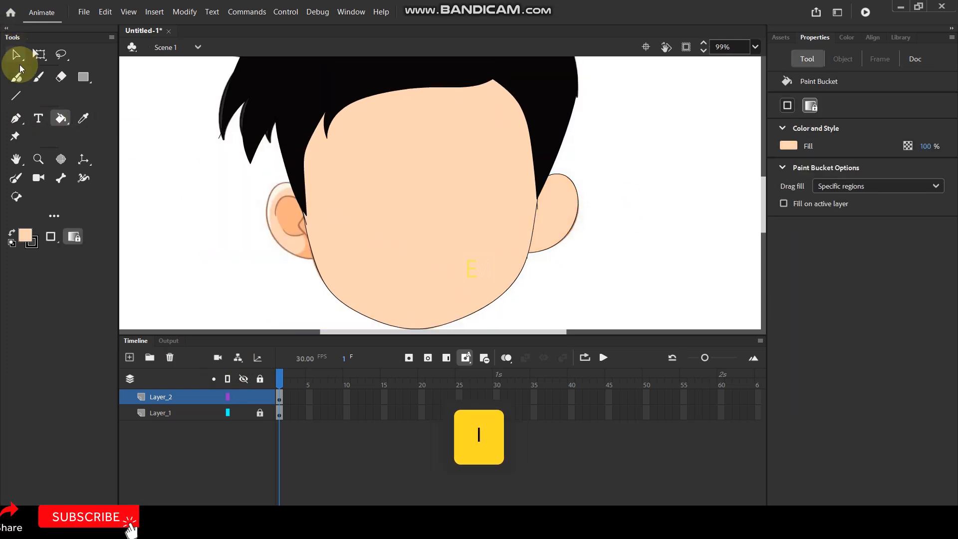
Group the right-hand ear's fill together with its stroke
left_click(16, 56)
left_click(558, 216)
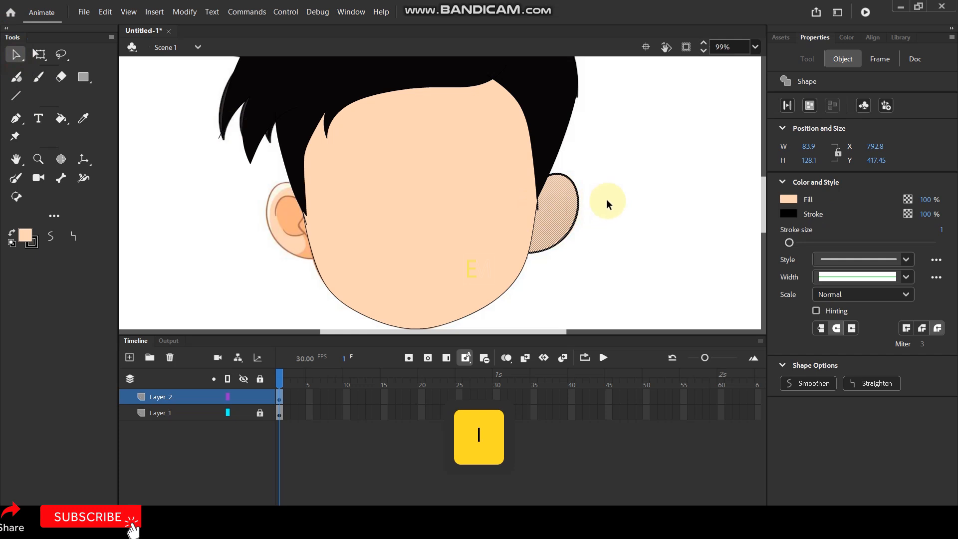
key("ctrl")
key("ctrl+g")
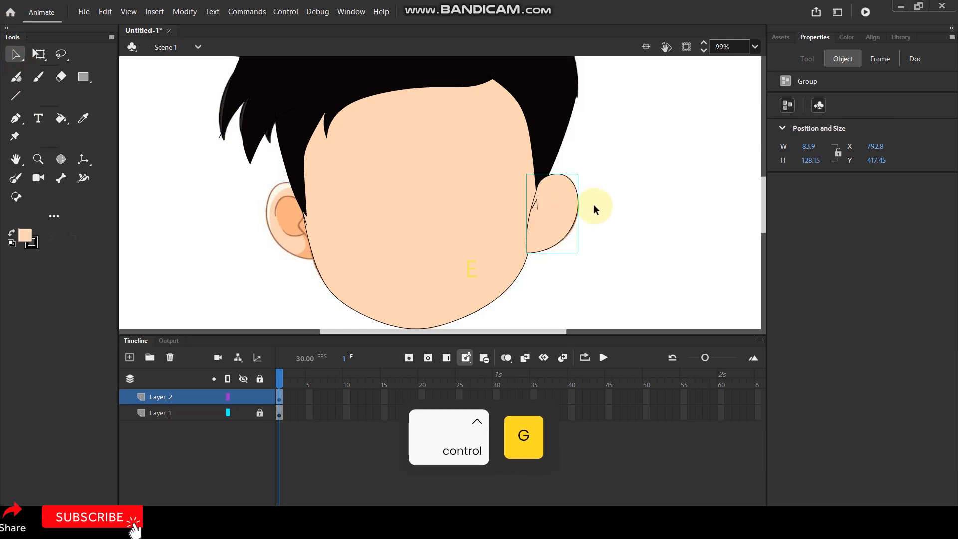
scroll(559, 223, "up", 1, "ctrl")
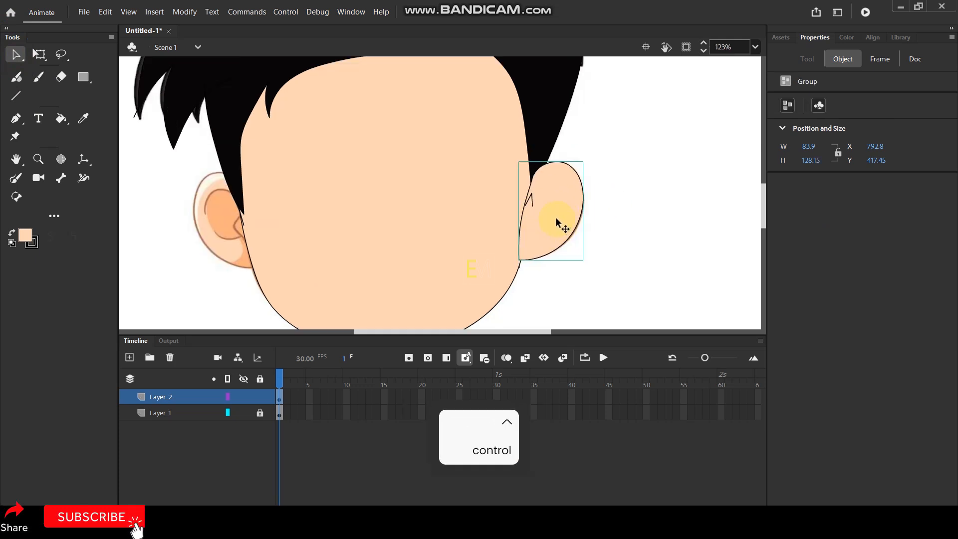
key("ctrl+bracketleft")
key("ctrl+bracketright")
key("ctrl+bracketright")
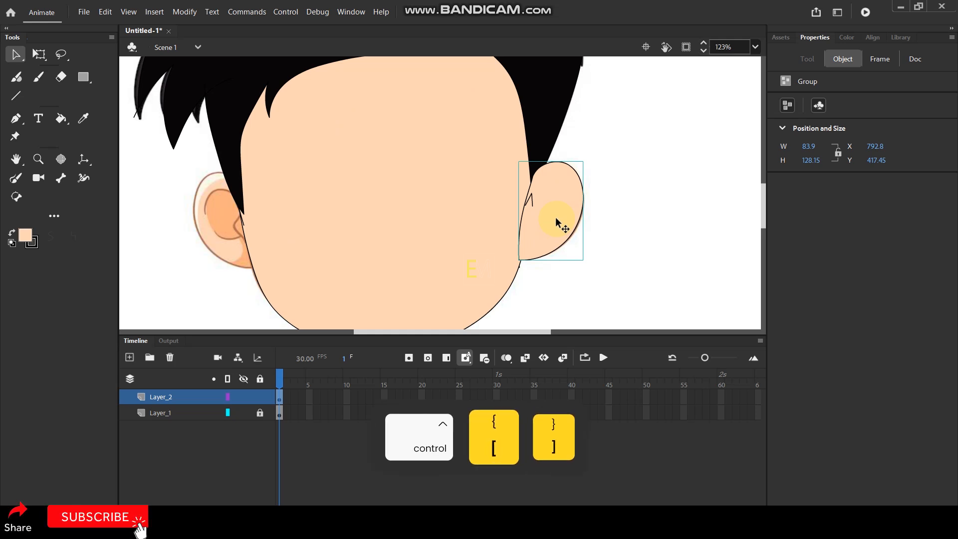
key("ctrl+bracketleft")
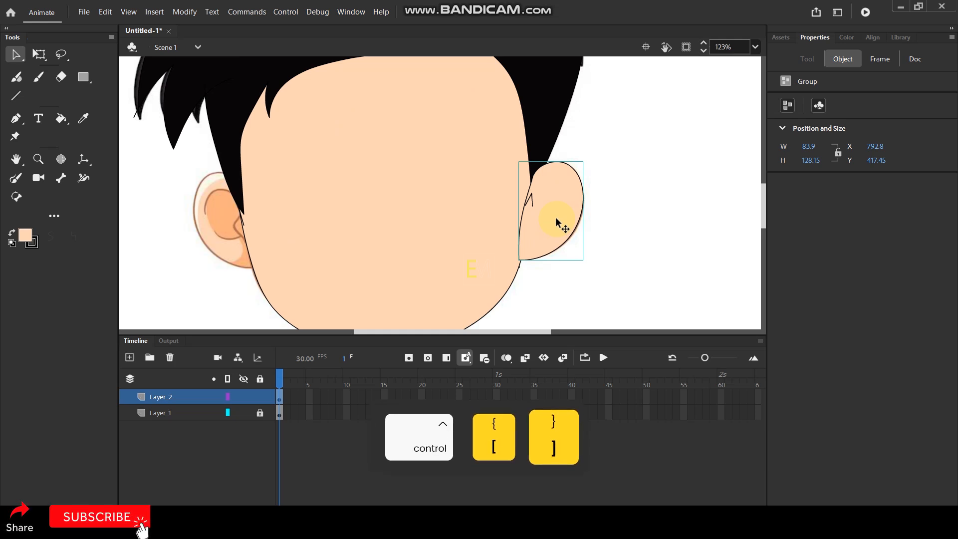
Send the right-hand ear group to the back, behind the face and hair
right_click(558, 222)
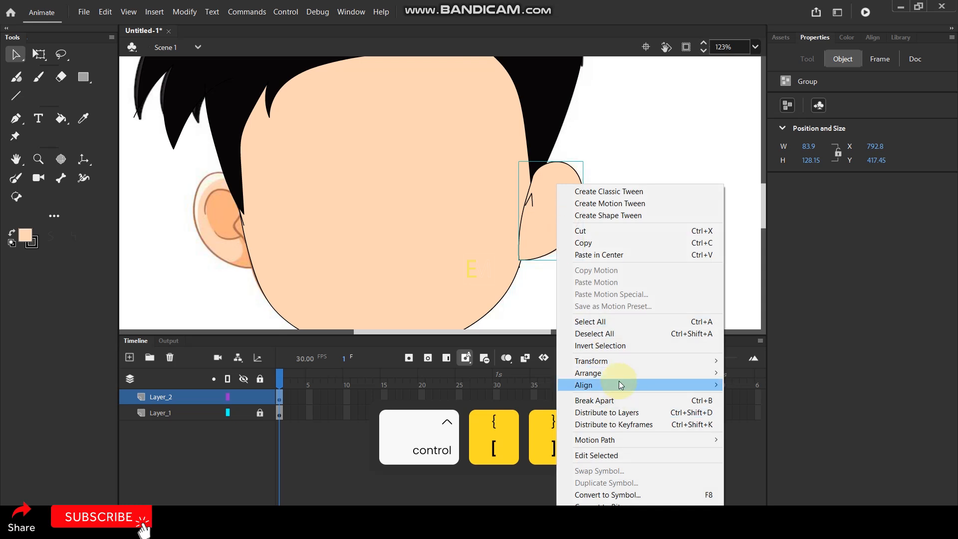
mouse_move(628, 374)
left_click(777, 409)
left_click(654, 202)
Place a horizontally flipped copy of the ear over the reference ear on the left-hand side of the head
left_click_drag(558, 210, 204, 233)
right_click(204, 233)
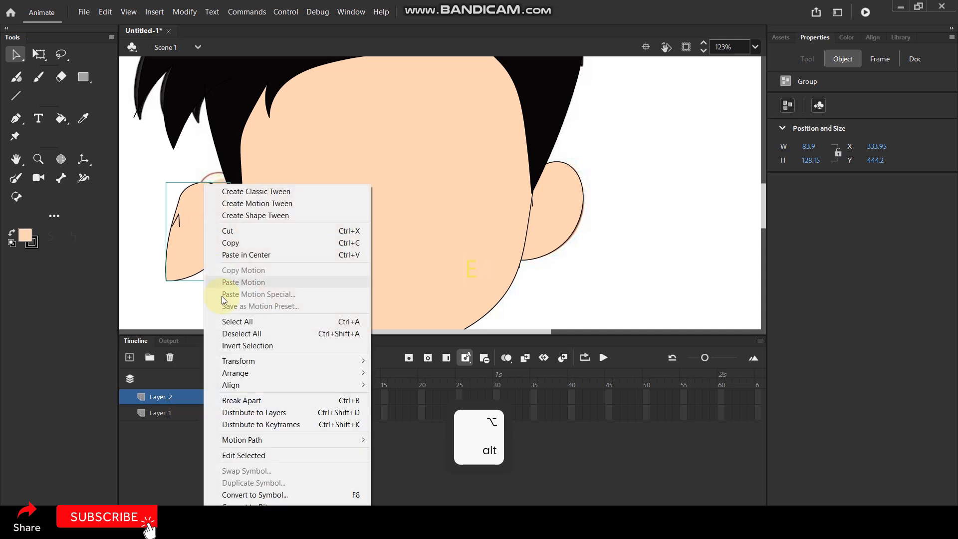
mouse_move(266, 361)
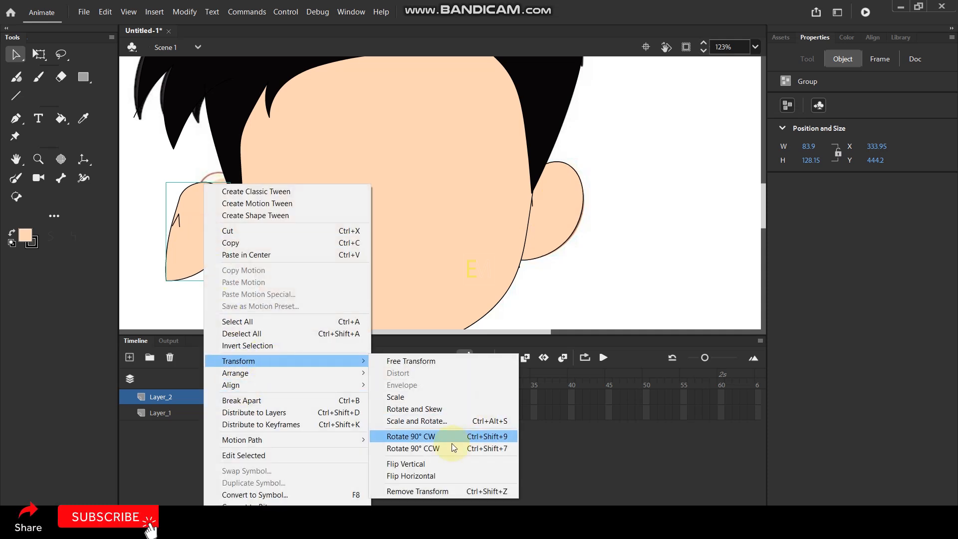
left_click(411, 476)
left_click_drag(193, 252, 215, 245)
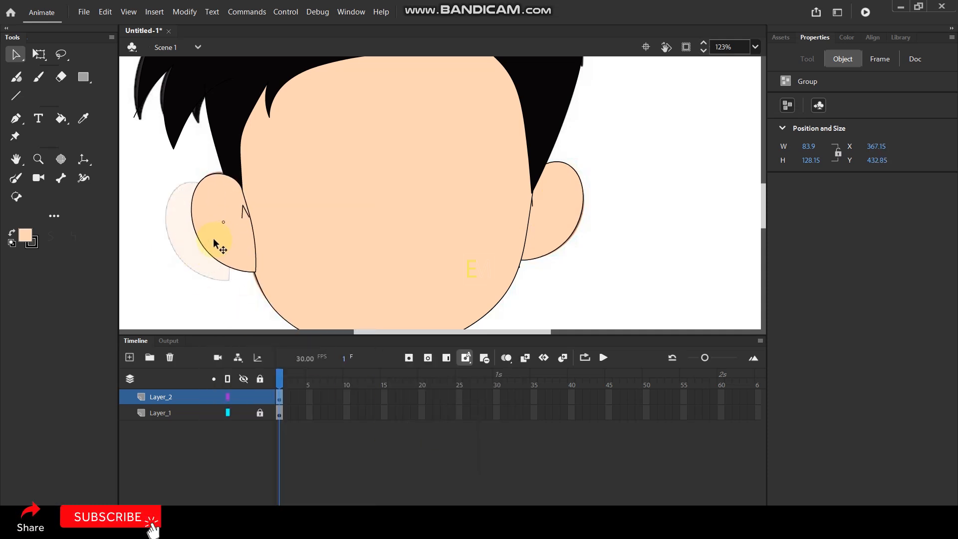
Send the copied left-hand ear to the back, behind the face and hair
right_click(216, 229)
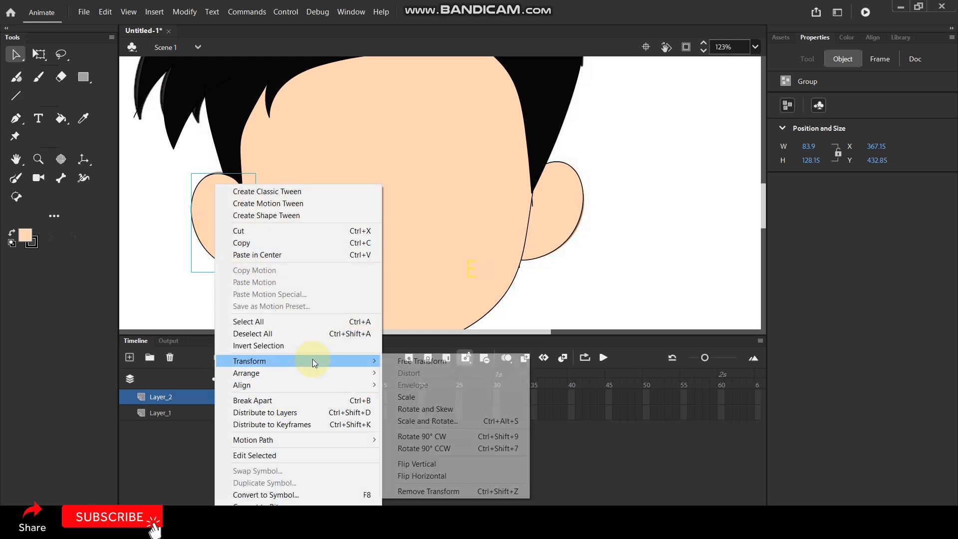
mouse_move(309, 376)
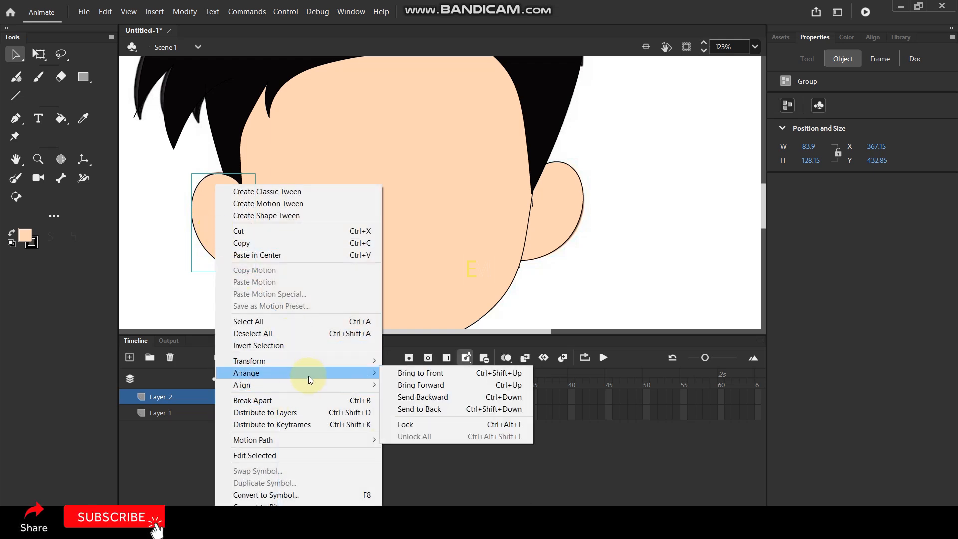
left_click(417, 412)
left_click(577, 272)
scroll(513, 155, "down", 3)
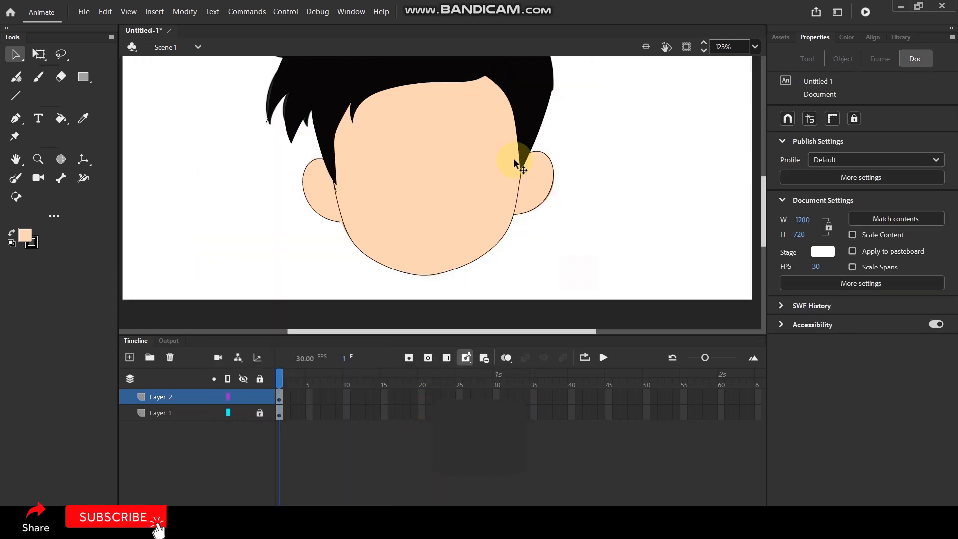
scroll(496, 120, "up", 3)
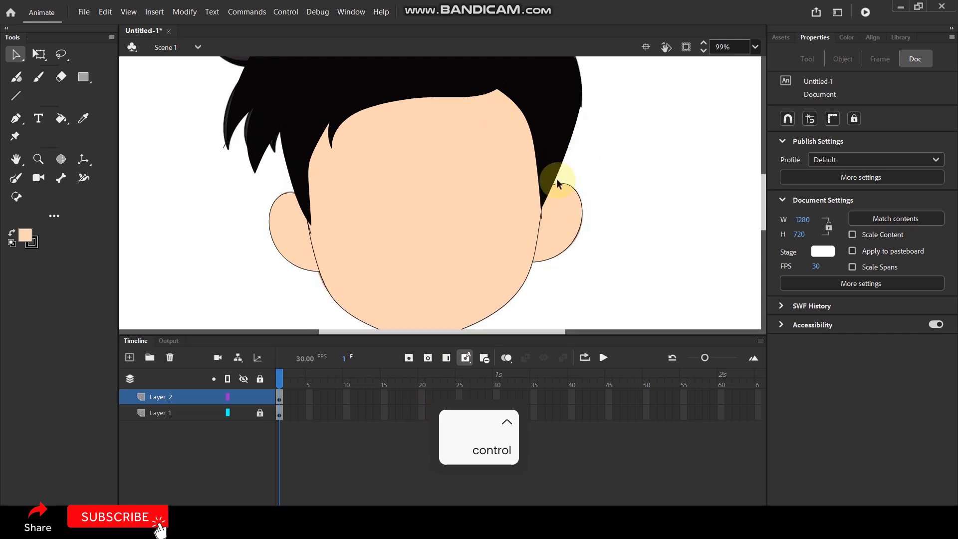
Show Layer_2 as outlines and trace the left-hand edge of the reference nose down to its base with the Paint Brush
left_click(399, 176)
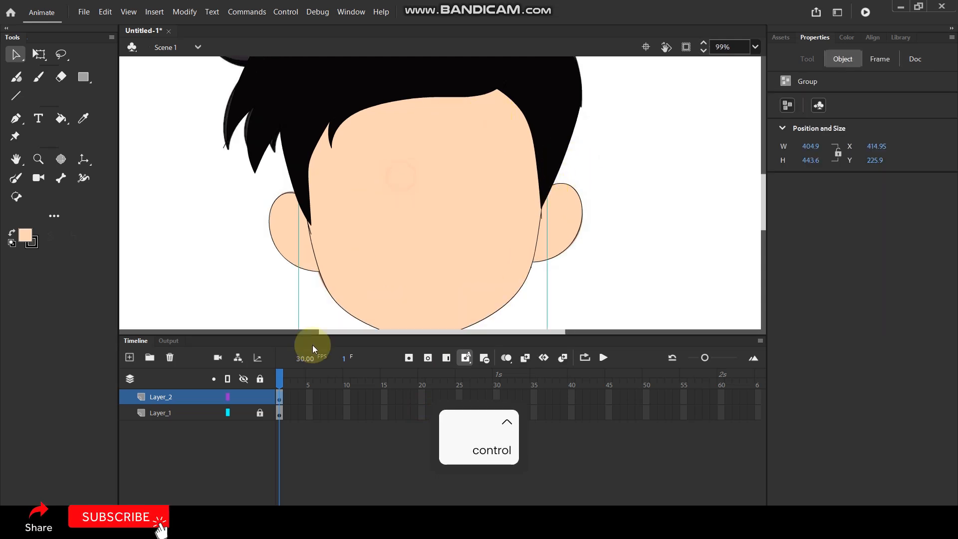
left_click(228, 397)
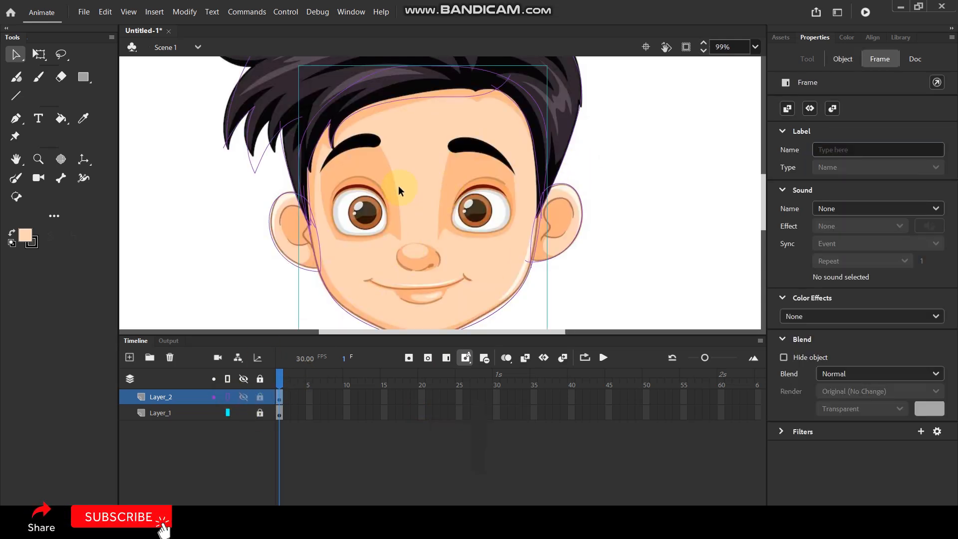
left_click(633, 256)
scroll(420, 285, "up", 2)
key("space")
left_click_drag(459, 247, 434, 188)
scroll(384, 134, "up", 2)
key("space")
left_click_drag(459, 233, 460, 144)
scroll(436, 174, "up", 1)
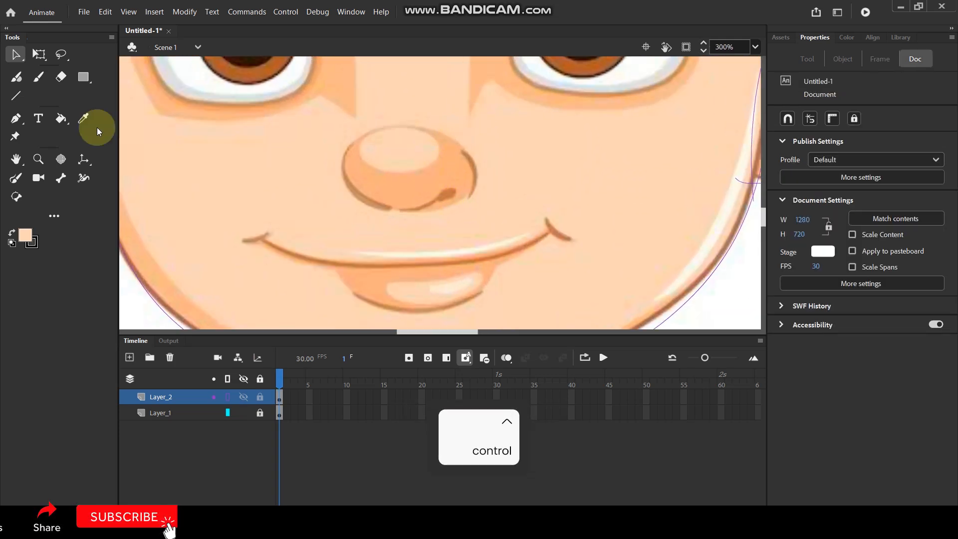
left_click(15, 179)
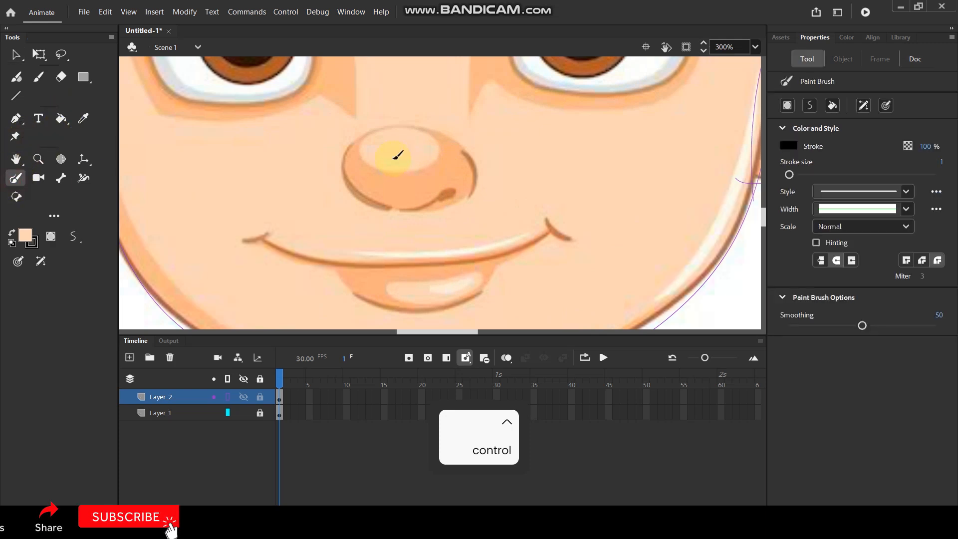
left_click_drag(346, 158, 351, 186)
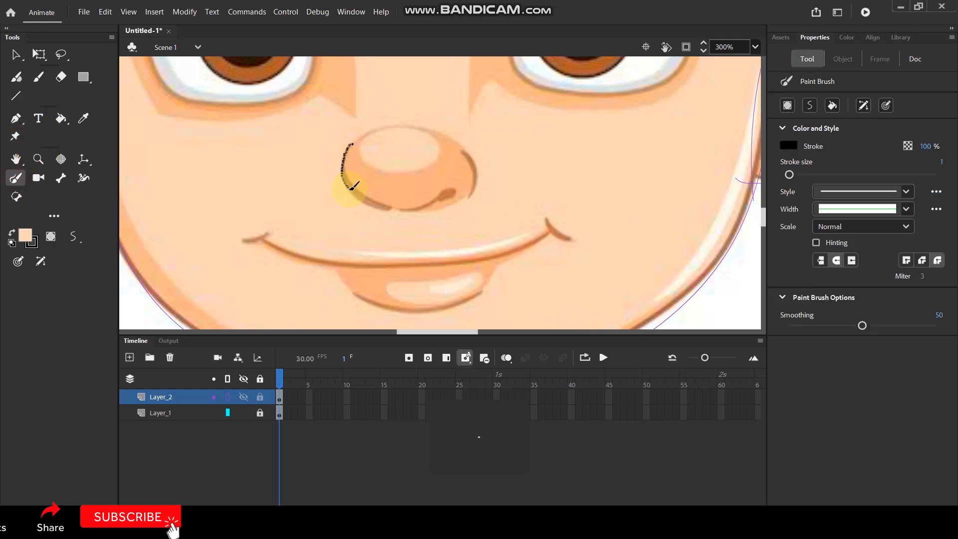
left_click_drag(398, 208, 399, 209)
Close the nose outline by tracing over its top, down its right-hand side and along its base
scroll(428, 205, "up", 1)
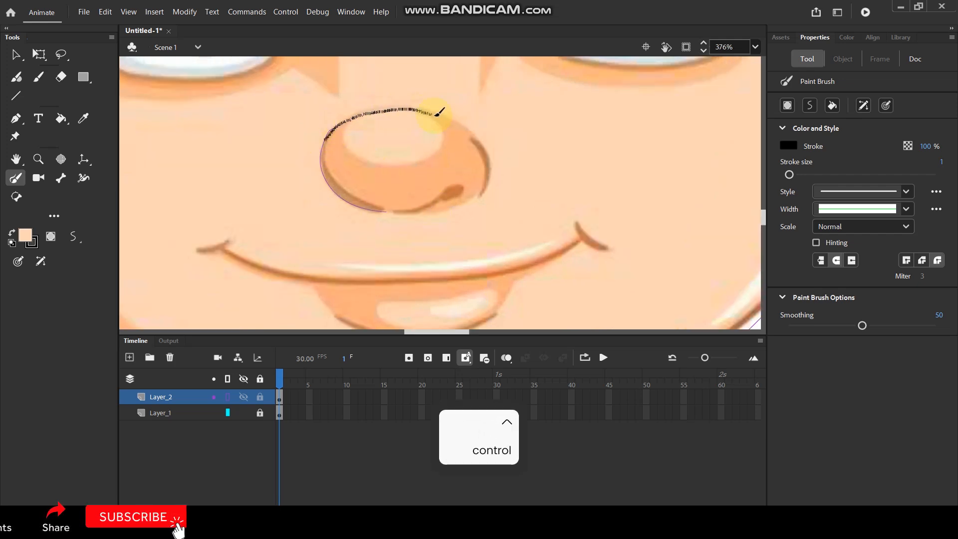
left_click_drag(473, 134, 478, 141)
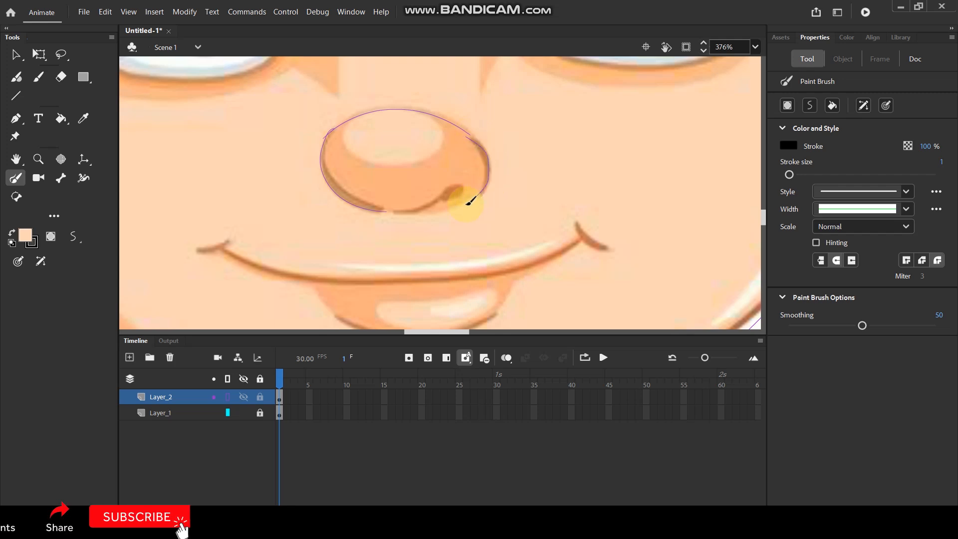
left_click_drag(377, 210, 425, 213)
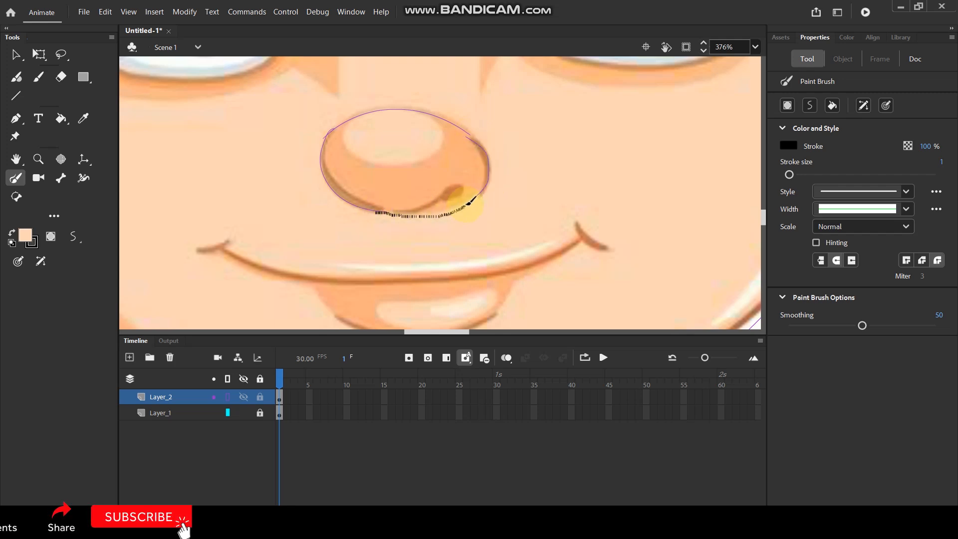
left_click_drag(481, 190, 481, 189)
scroll(459, 170, "up", 1)
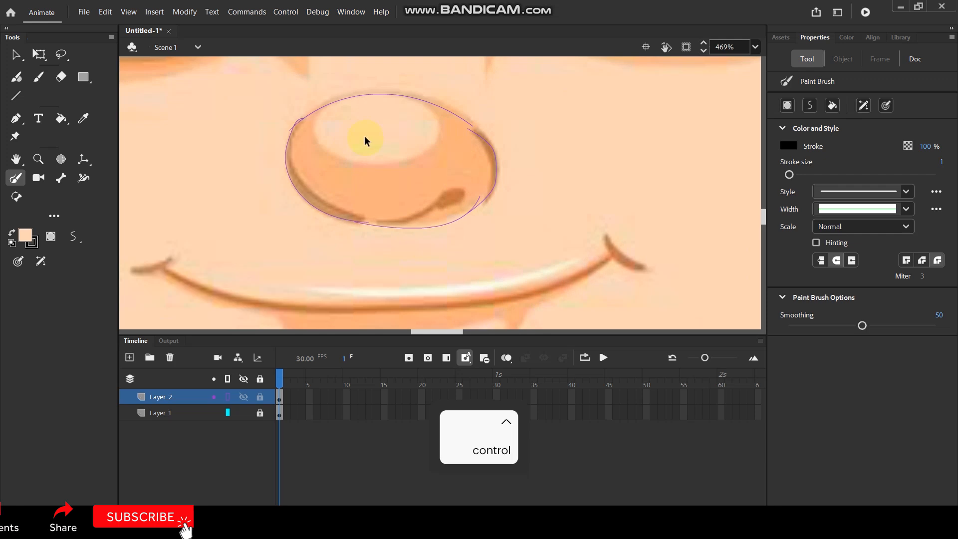
scroll(372, 156, "down", 1)
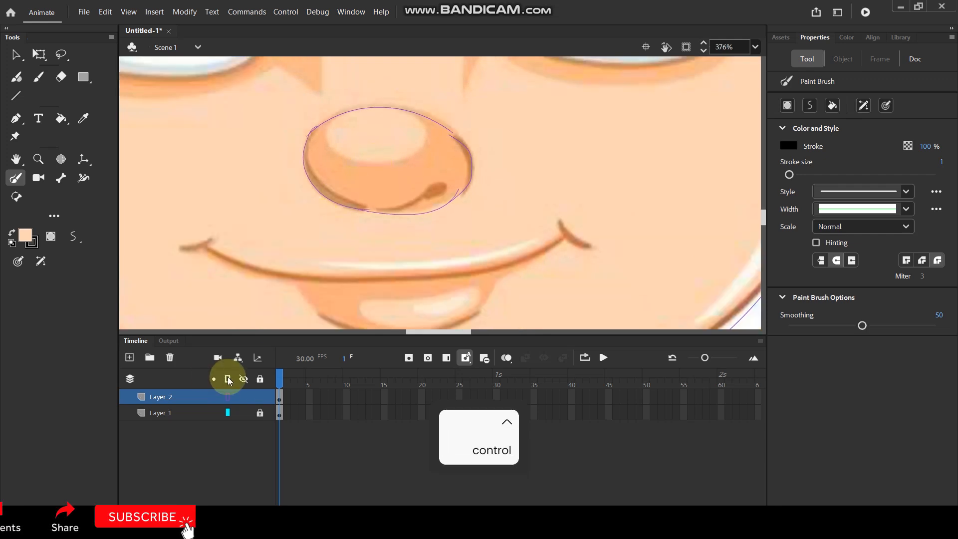
left_click(229, 397)
left_click(230, 397)
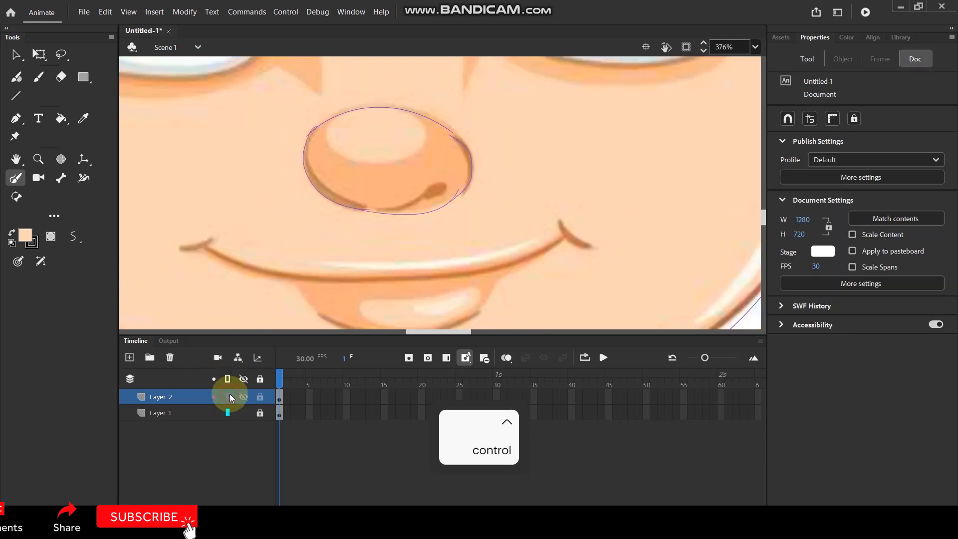
Sample the reference nose's orange as the fill colour and trace the oval highlight on the nose's top with the Paint Brush
key("i")
left_click(448, 157)
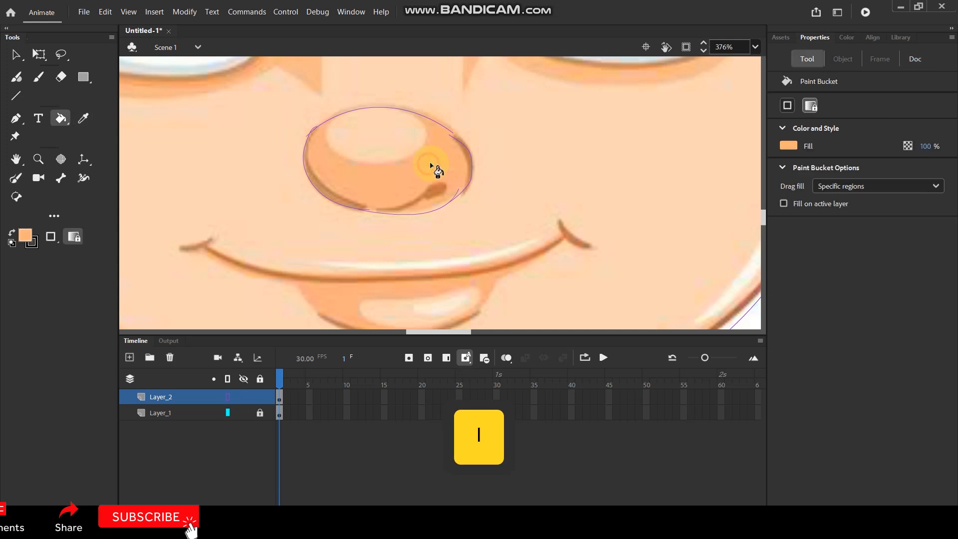
scroll(402, 134, "up", 1)
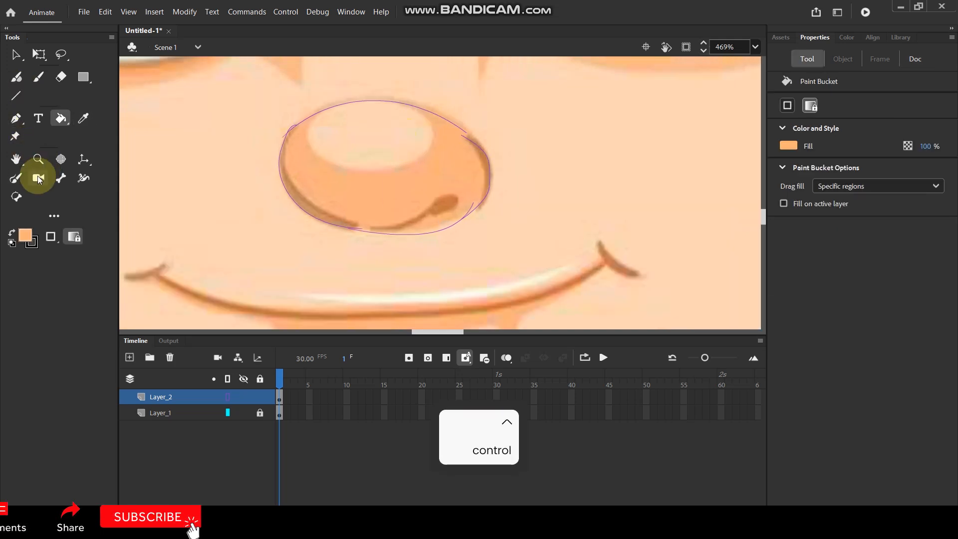
left_click(17, 178)
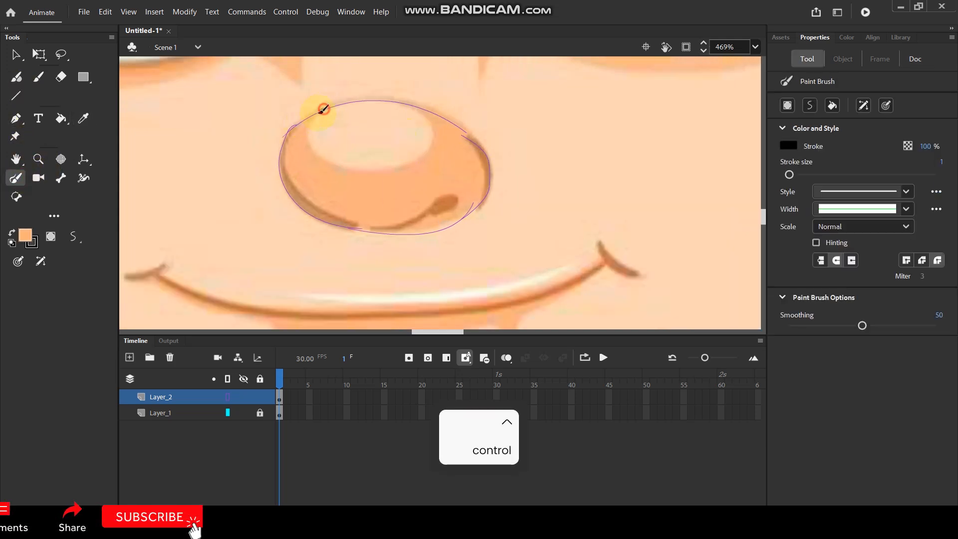
left_click_drag(316, 147, 335, 162)
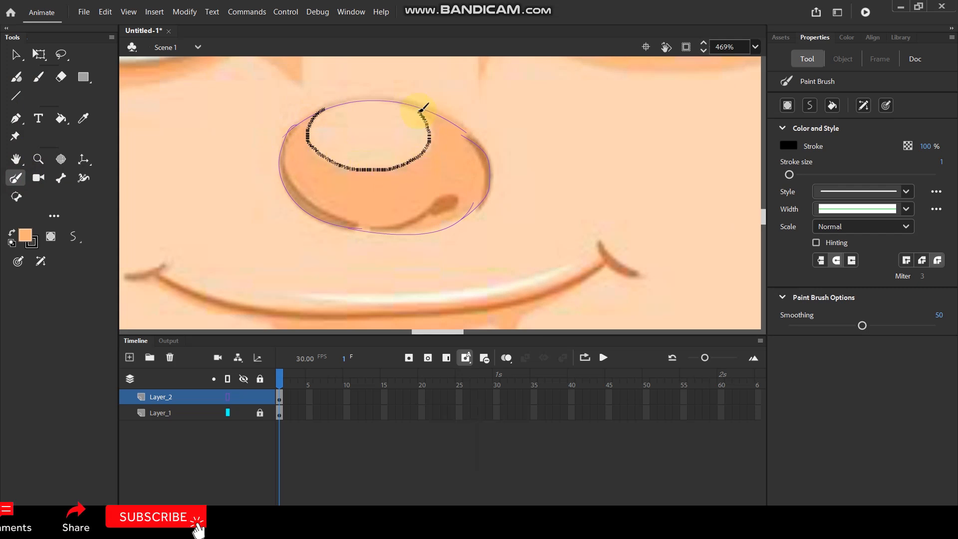
left_click_drag(407, 97, 409, 101)
Fill the oval nose highlight with the light peach sampled from the reference
key("i")
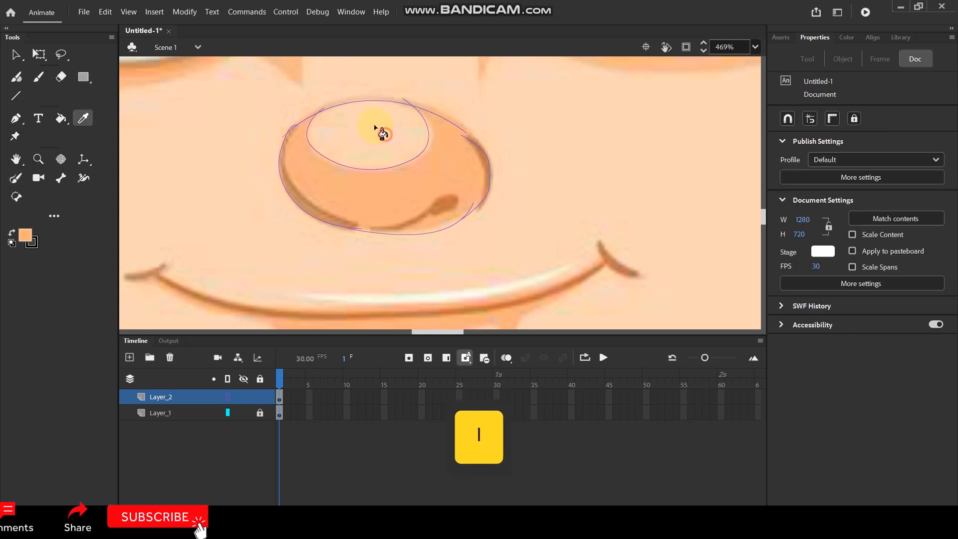
left_click(376, 129)
scroll(393, 154, "down", 2)
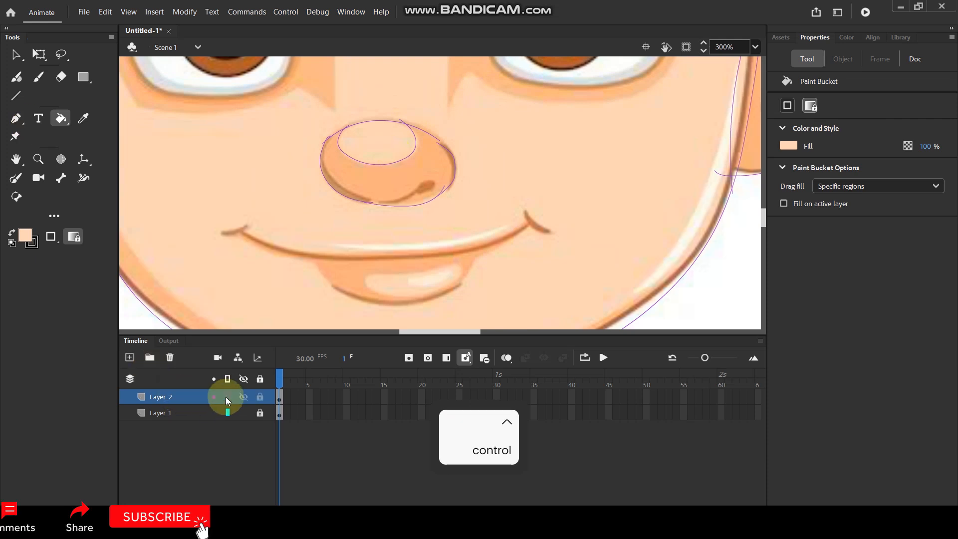
Show Layer_2's fills, move the face group aside to check the nose shapes, undo the move and return the layer to outlines
left_click(226, 397)
scroll(317, 260, "down", 5)
left_click(15, 54)
left_click(281, 140)
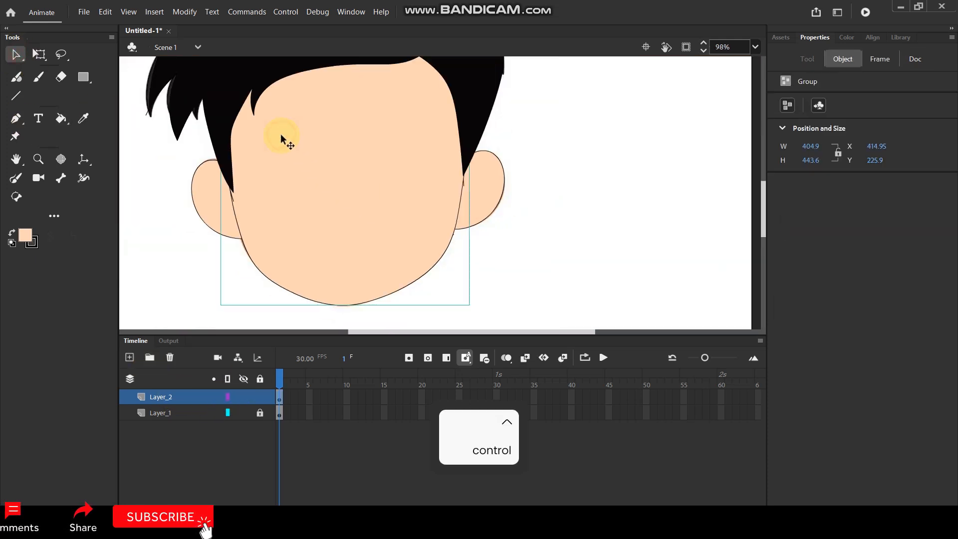
left_click_drag(319, 190, 635, 204)
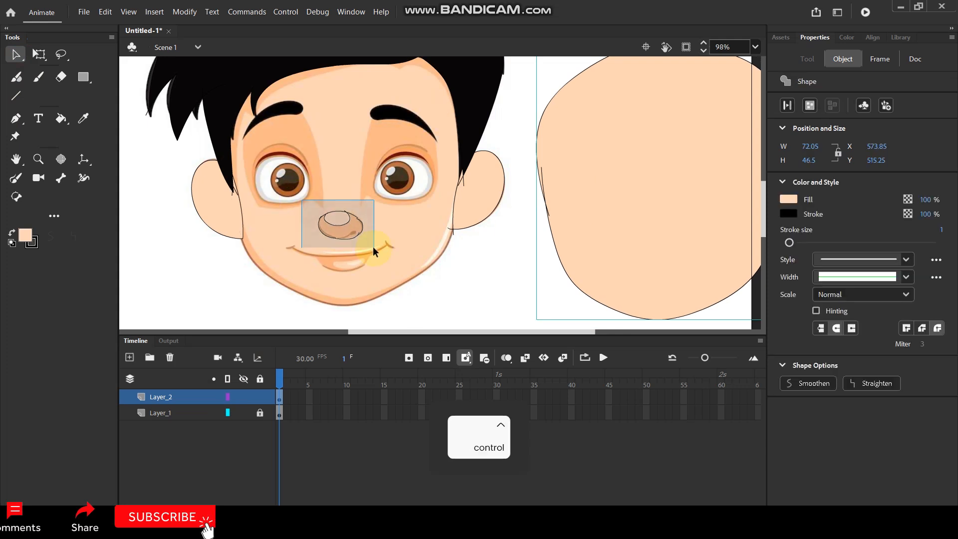
key("ctrl+z")
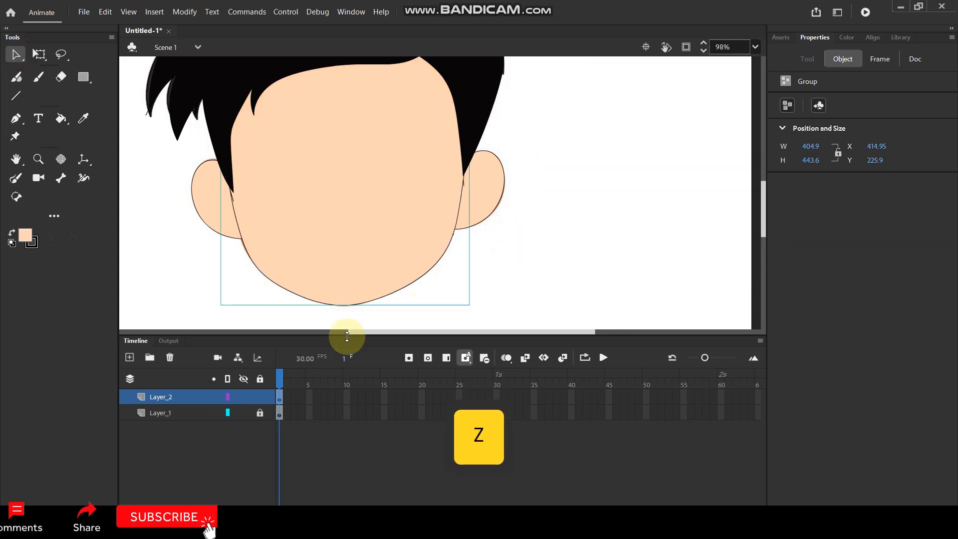
left_click(228, 397)
scroll(352, 230, "up", 5)
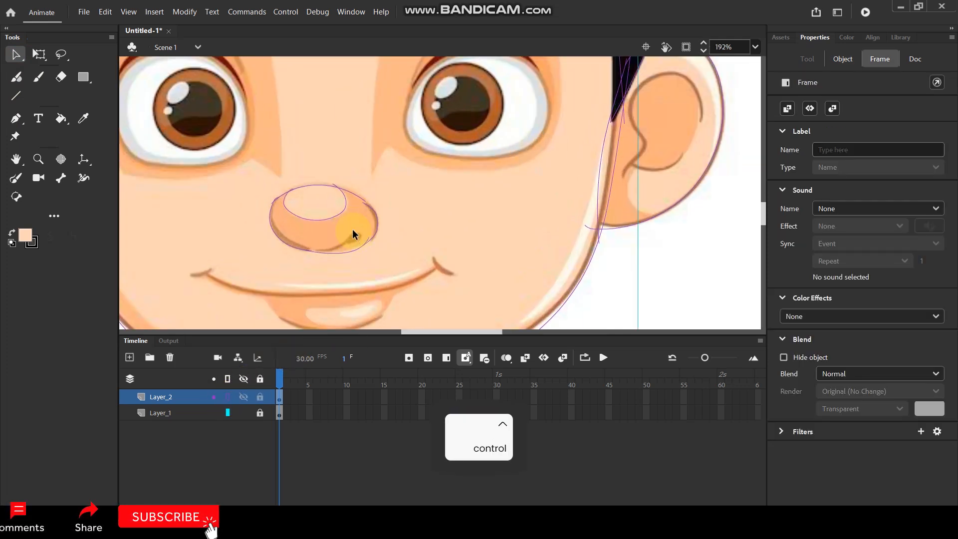
Try to fill the nose body with orange sampled from the reference nose
key("i")
left_click(316, 196)
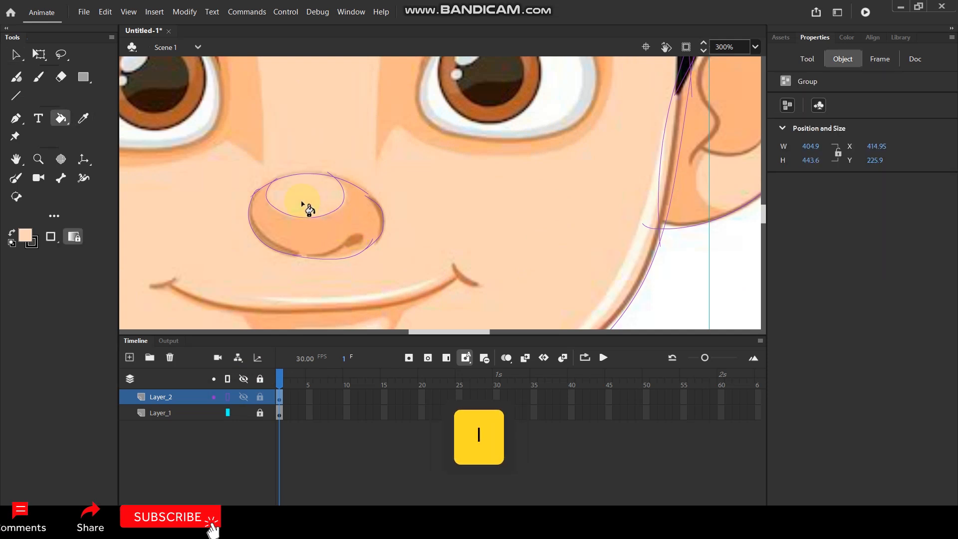
key("i")
left_click(341, 230)
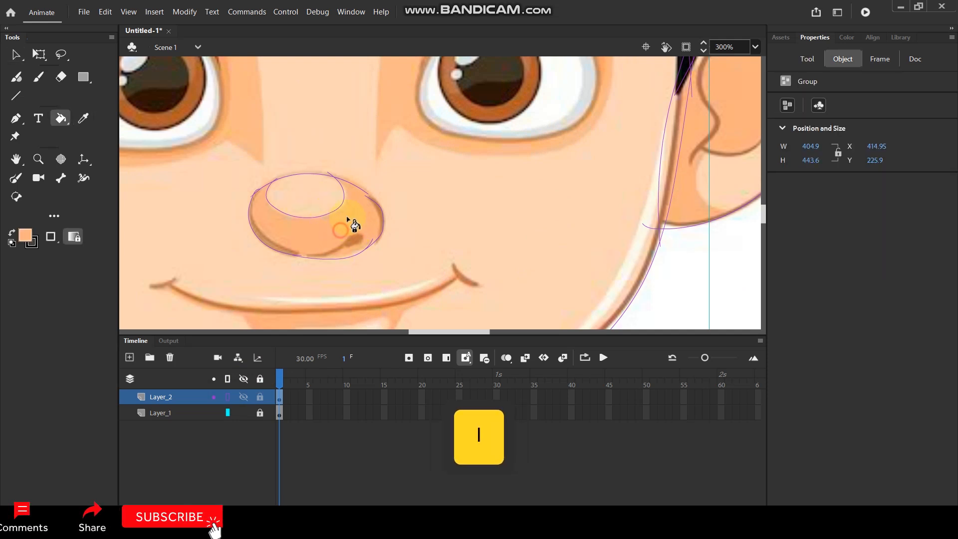
left_click(15, 55)
left_click_drag(217, 156, 401, 278)
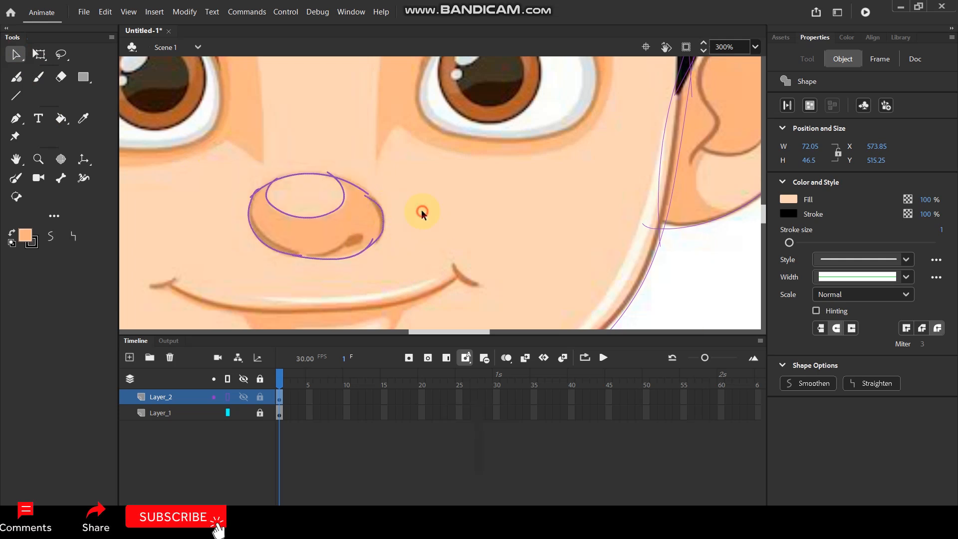
left_click(421, 209)
scroll(366, 191, "up", 3)
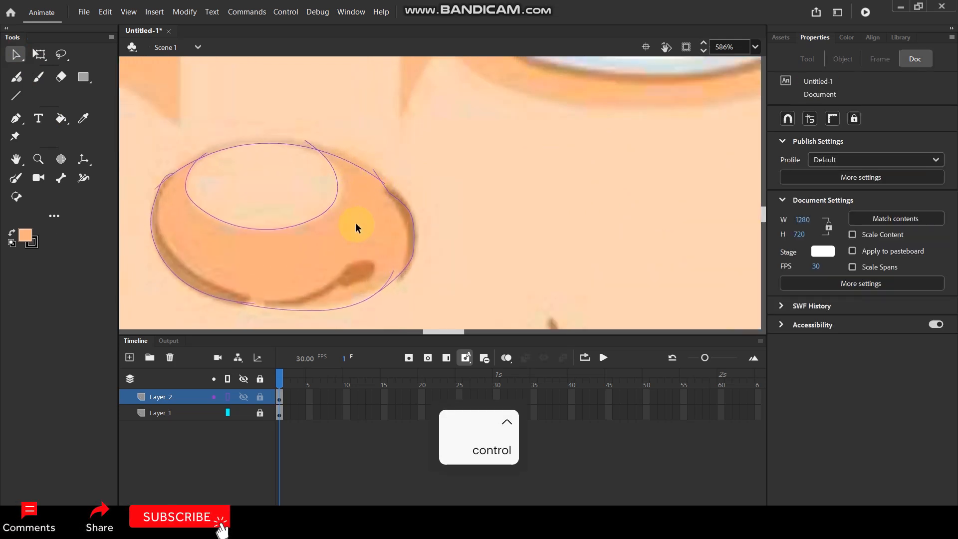
key("k")
scroll(361, 219, "down", 3)
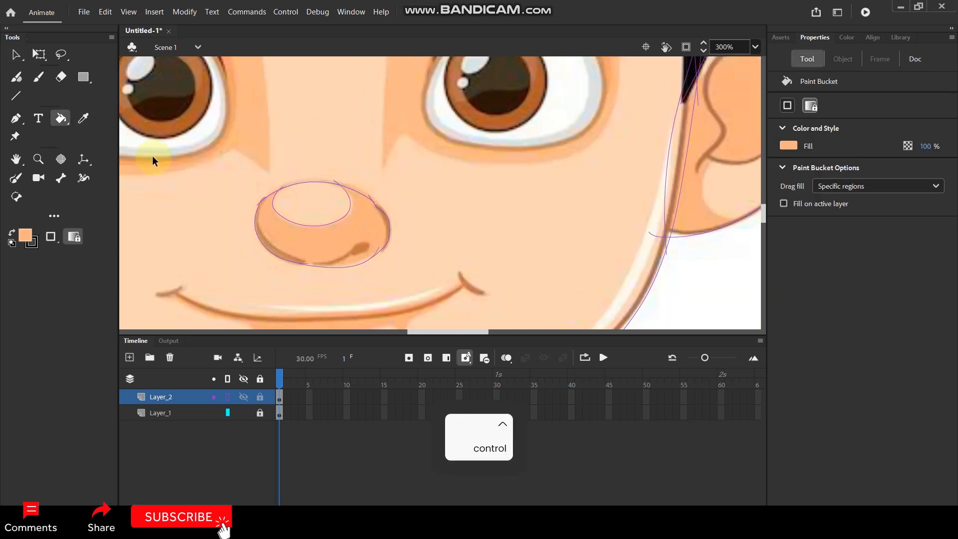
Group the nose outline with its highlight and show Layer_2 with its fills
left_click(19, 60)
left_click_drag(244, 176, 439, 289)
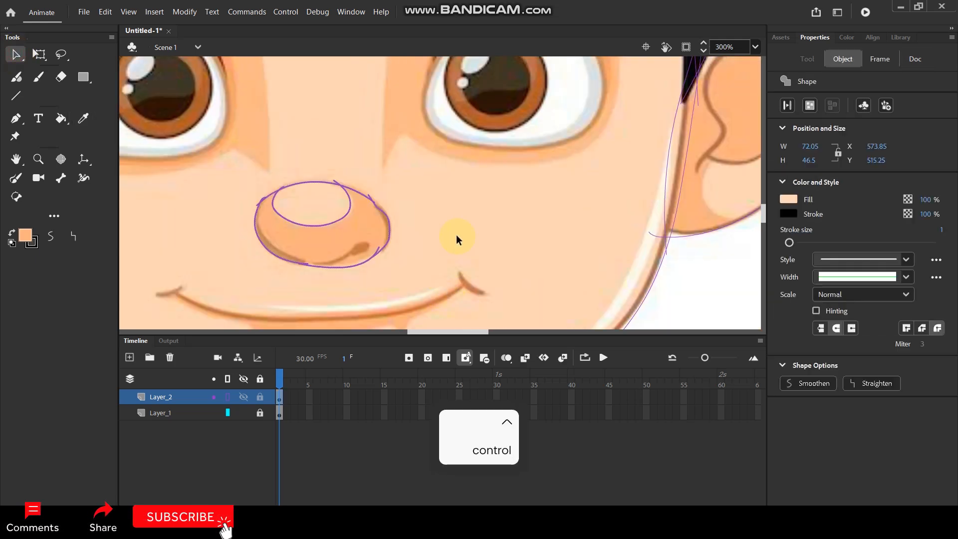
key("ctrl+g")
left_click(229, 397)
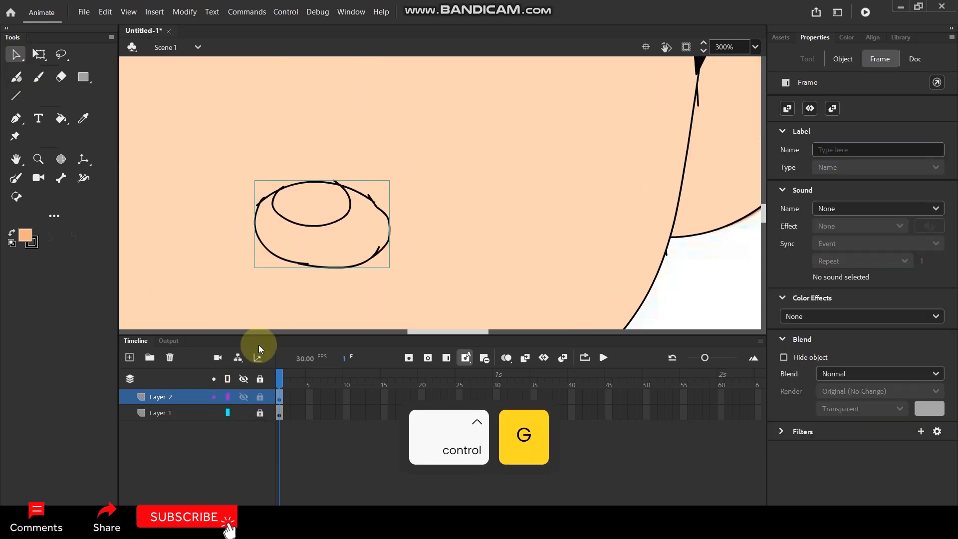
scroll(394, 199, "down", 5)
scroll(388, 194, "up", 4)
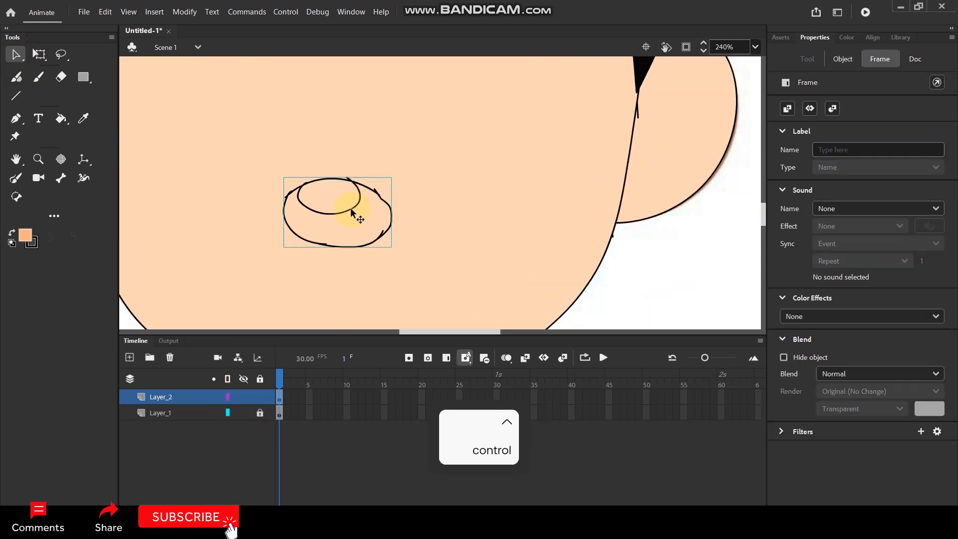
Open the nose group to inspect its fills and outline, and return to the scene
double_click(355, 214)
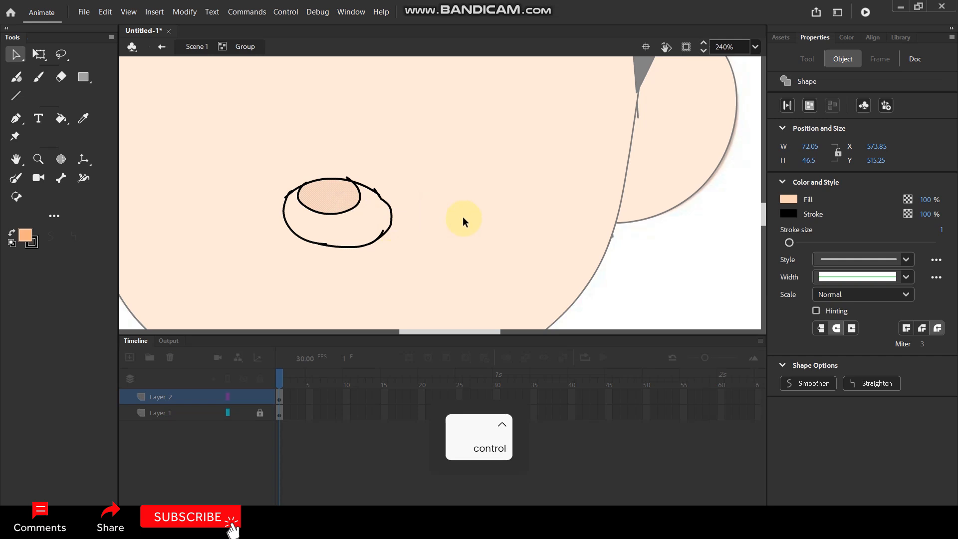
double_click(628, 273)
scroll(354, 160, "down", 3)
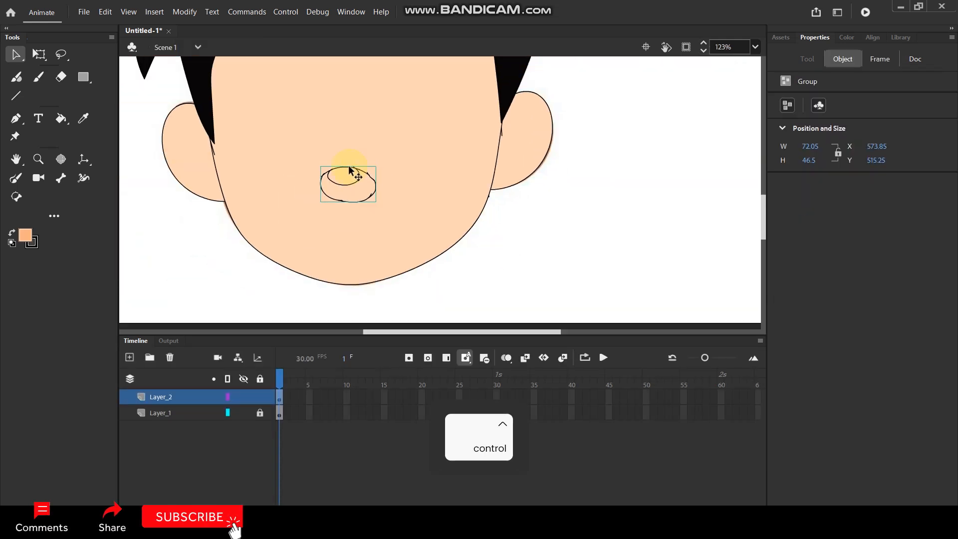
scroll(349, 190, "up", 4)
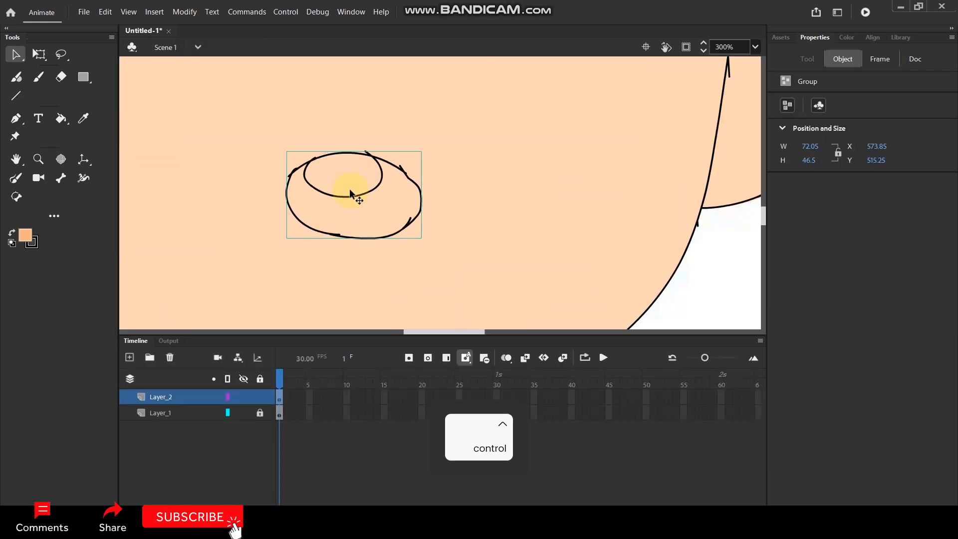
double_click(401, 232)
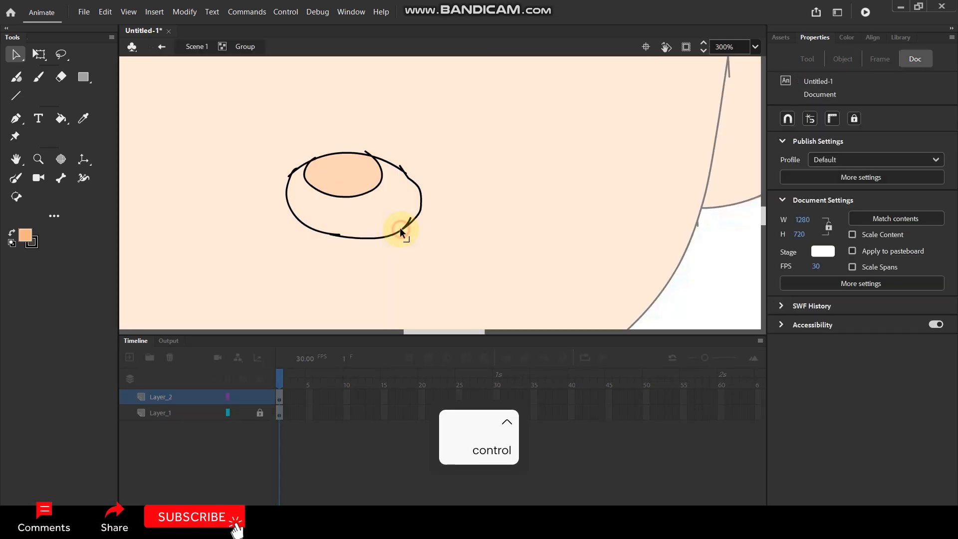
double_click(218, 252)
Show Layer_2 as outlines and sample the orange of the reference nose as the fill colour
left_click(227, 396)
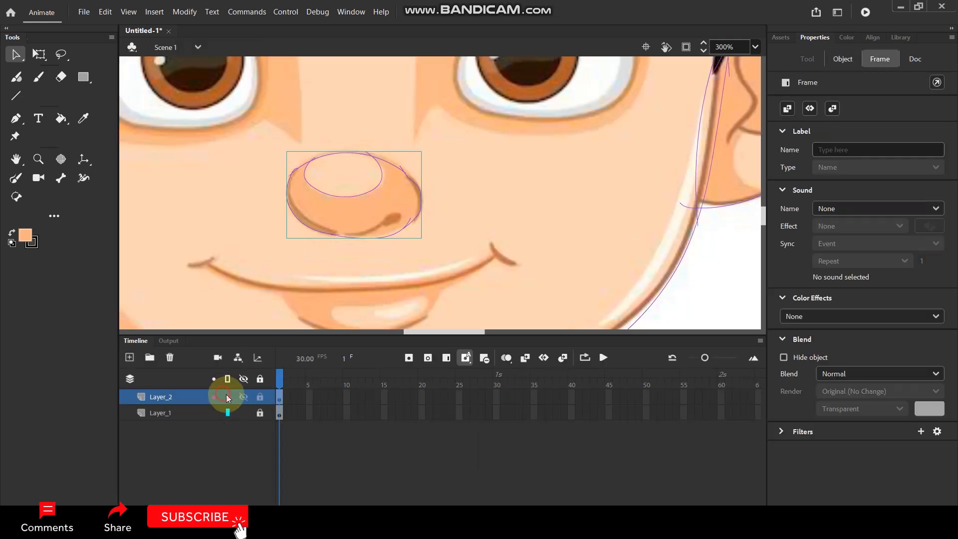
scroll(343, 208, "up", 1)
key("i")
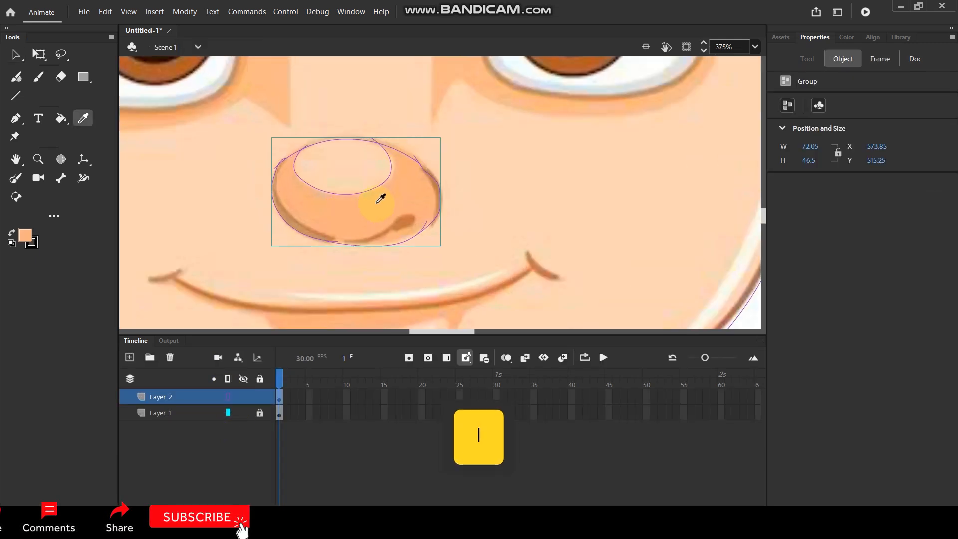
left_click(378, 204)
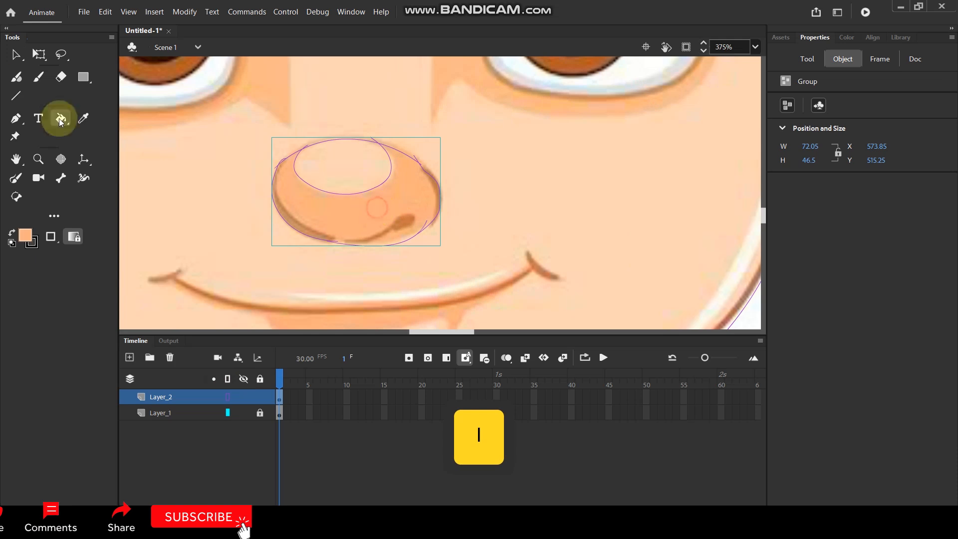
Inside the nose group, close the gap at the base by pulling the left-hand stroke onto the bottom stroke
left_click(16, 54)
scroll(243, 204, "up", 2)
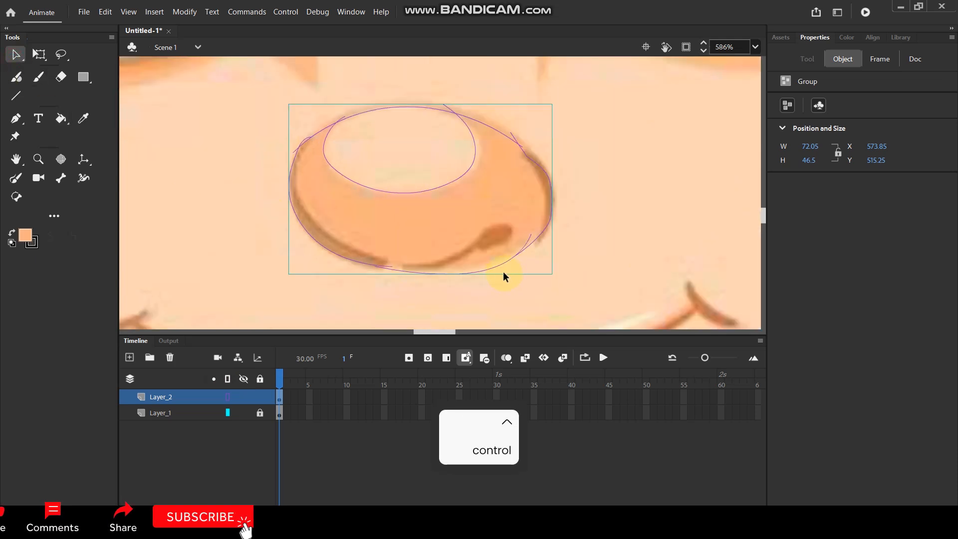
scroll(380, 269, "up", 5)
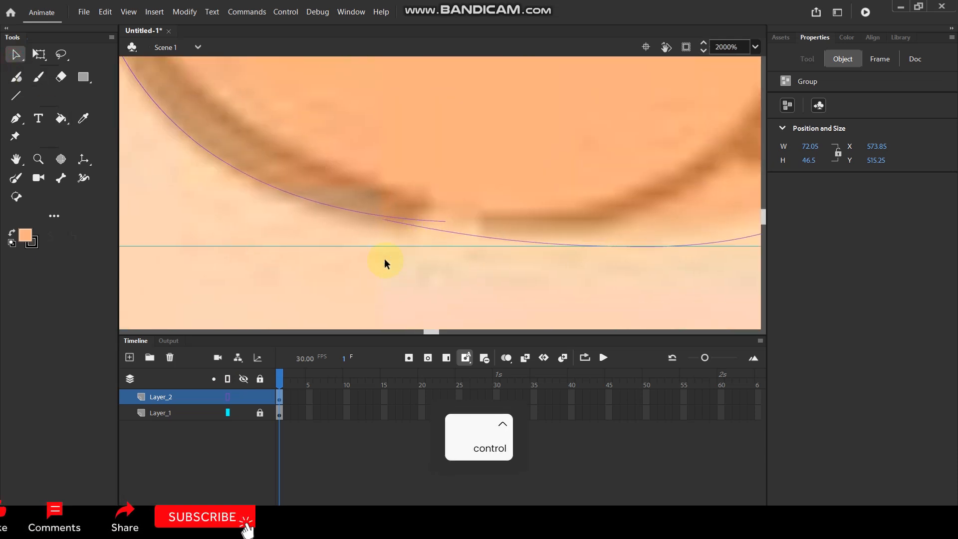
double_click(402, 209)
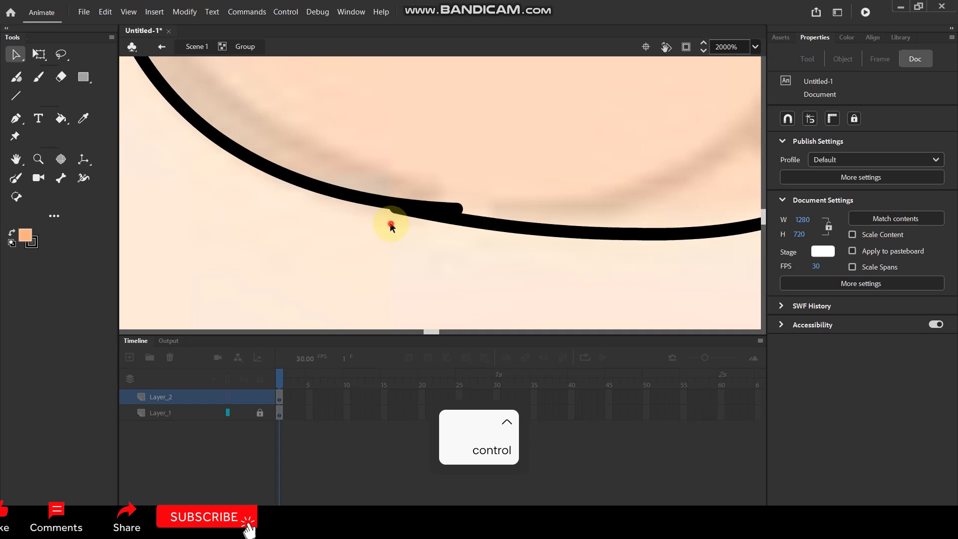
left_click_drag(395, 208, 340, 180)
Fill the nose body with the sampled orange, leave the group and show Layer_2 with its fills
key("k")
left_click(461, 146)
scroll(439, 191, "down", 3)
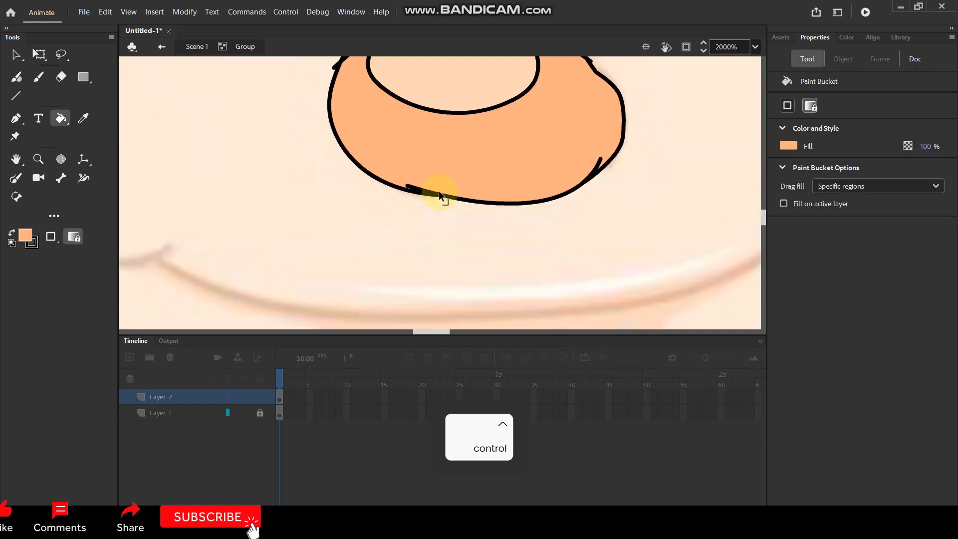
scroll(439, 191, "down", 5)
left_click(16, 54)
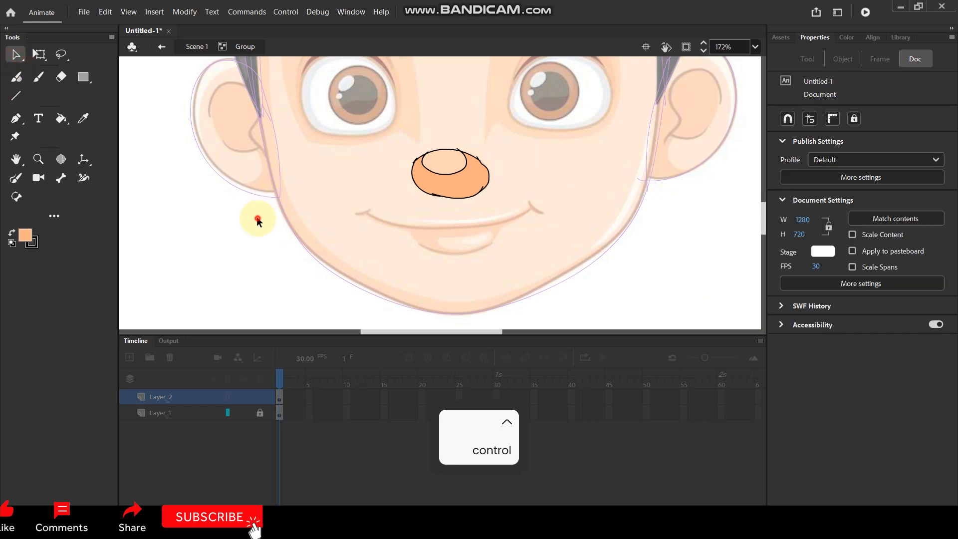
double_click(258, 221)
left_click(228, 398)
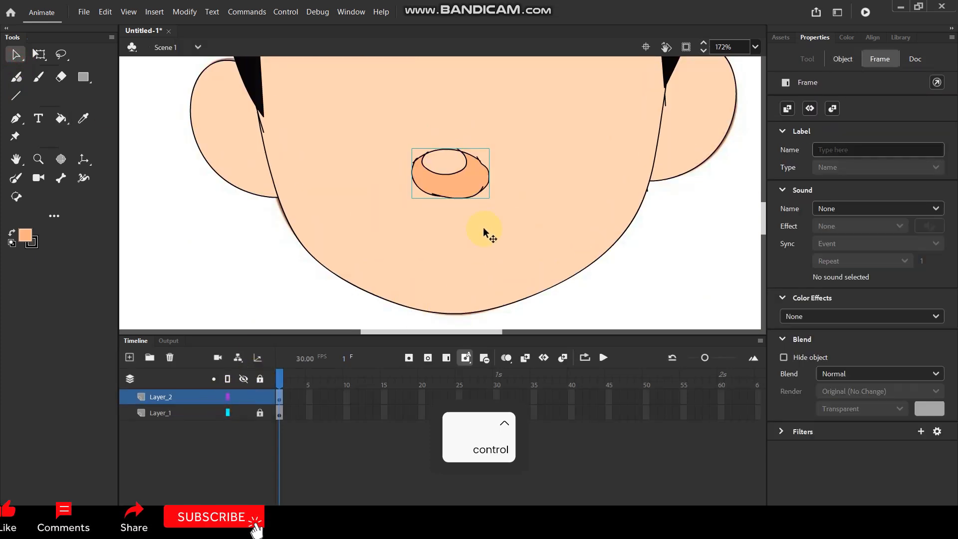
scroll(479, 219, "down", 2)
scroll(479, 218, "up", 2)
scroll(439, 200, "down", 1)
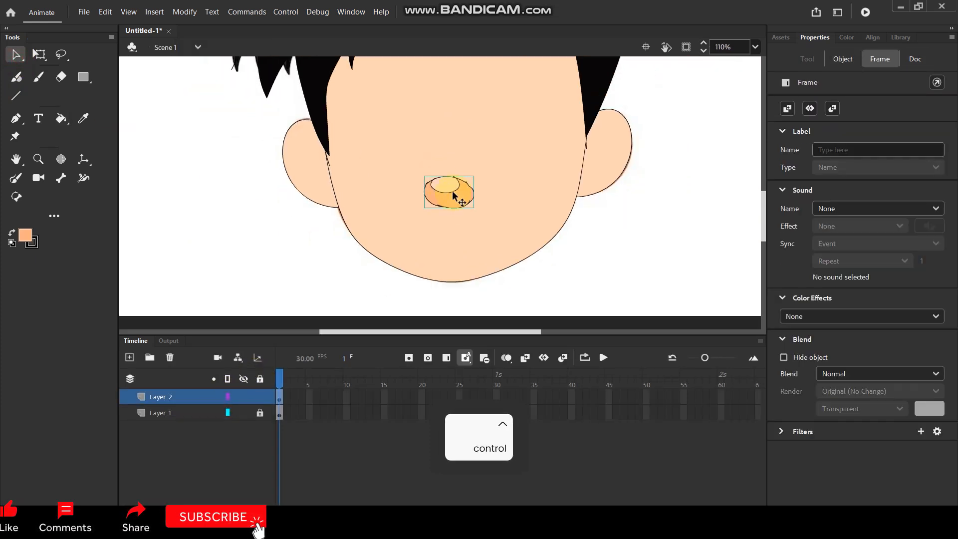
Show Layer_2 as outlines and draw an oval about 100 px wide around the reference eye nearest the visible ear
left_click(229, 395)
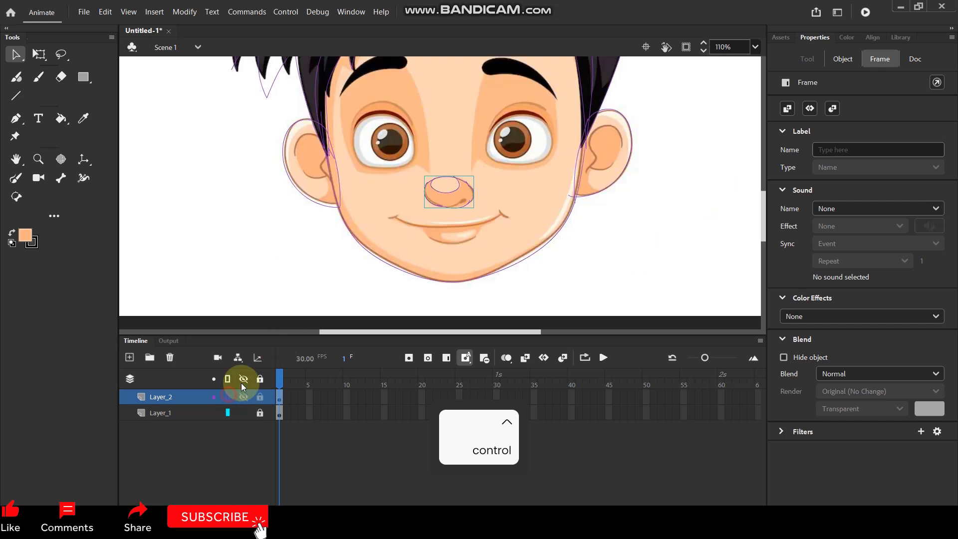
scroll(528, 100, "up", 3)
left_click_drag(495, 175, 453, 213)
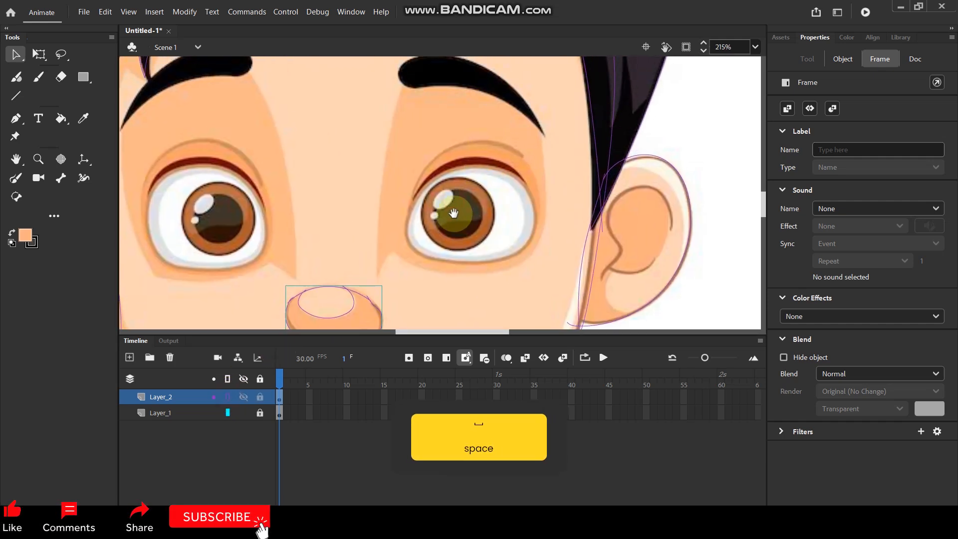
scroll(491, 215, "up", 2)
scroll(491, 215, "down", 1)
left_click(16, 178)
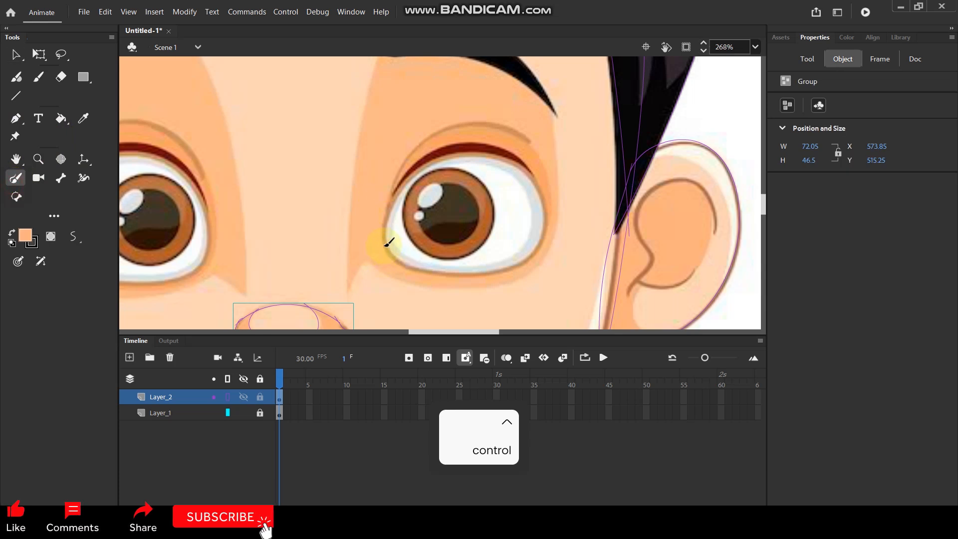
left_click(85, 79)
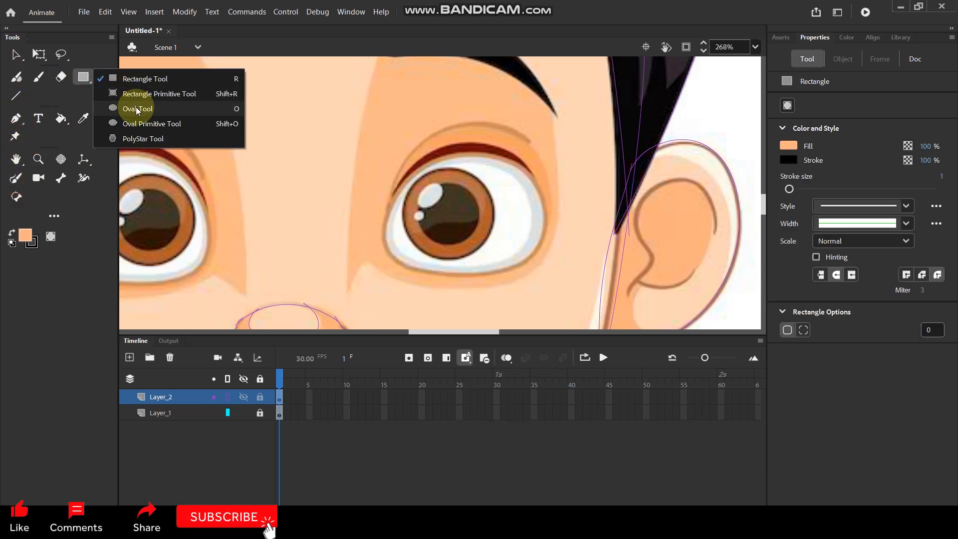
left_click(131, 109)
left_click_drag(379, 154, 547, 280)
Skew the eye oval slightly with Free Transform so that it slants like the reference eye, and deselect it
left_click(39, 54)
left_click_drag(355, 126, 566, 298)
key("ctrl")
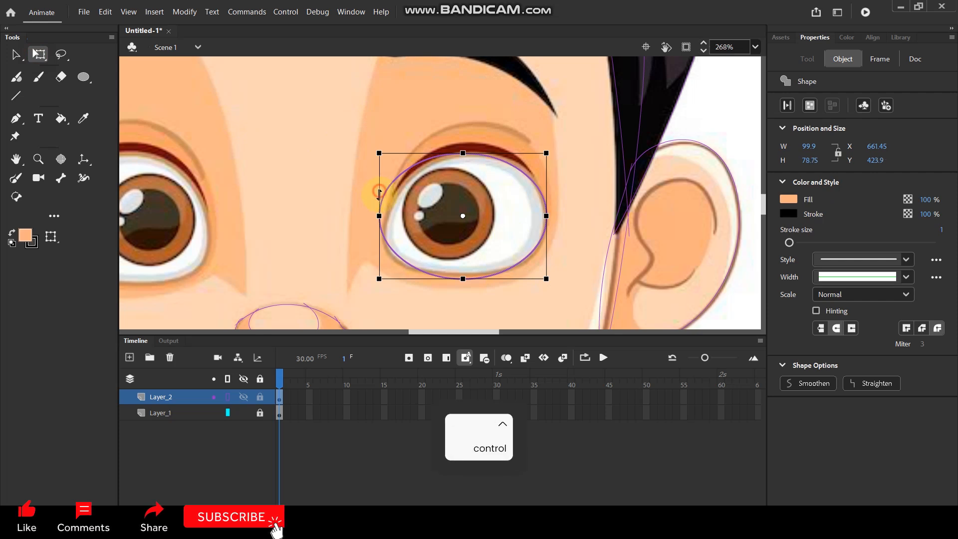
left_click_drag(379, 192, 379, 200)
left_click(263, 132)
Draw circles for the iris, pupil and small highlight inside the eye oval
left_click(77, 86)
left_click_drag(412, 178, 494, 259)
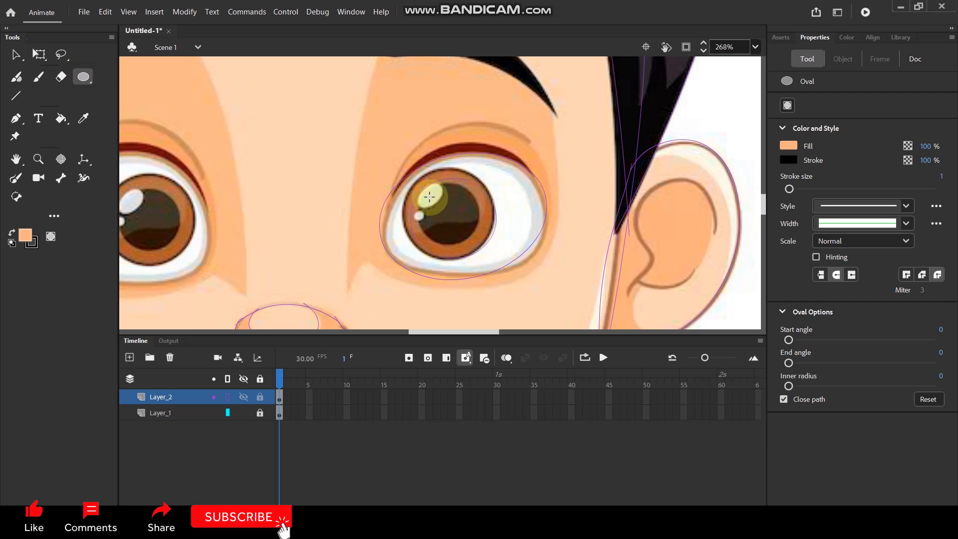
left_click_drag(432, 195, 482, 242)
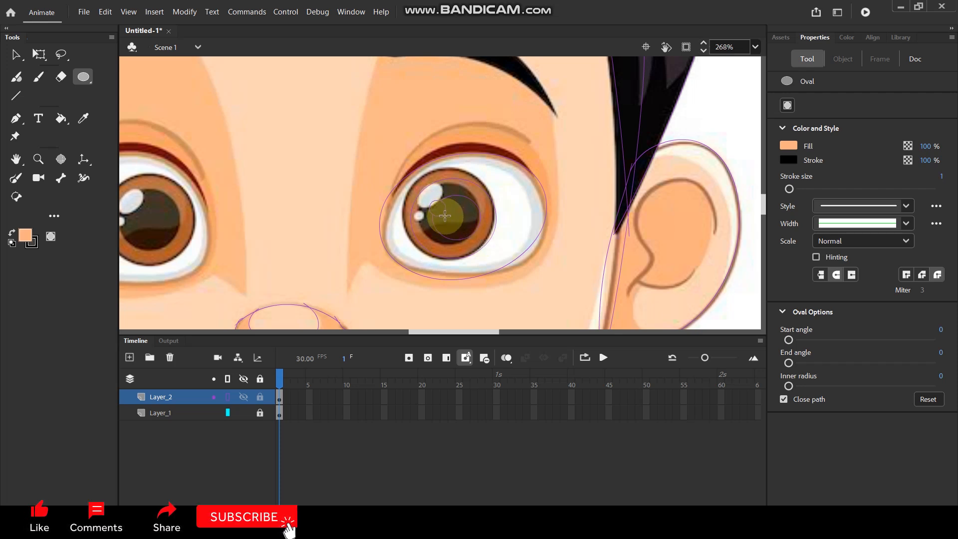
left_click(15, 54)
left_click(704, 111)
Sample the reference eye's white, iris brown and dark pupil colours, finishing with white as the fill colour
key("i")
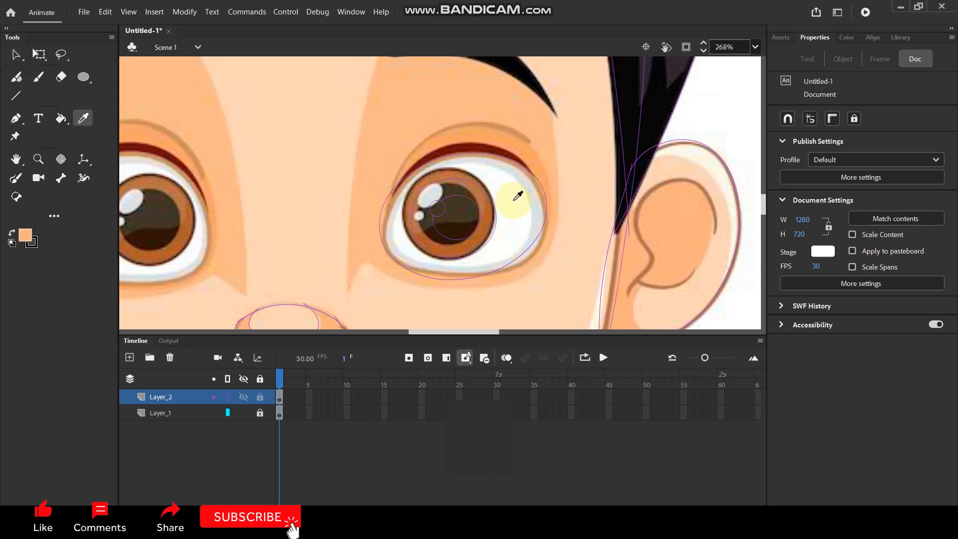
left_click(514, 202)
key("i")
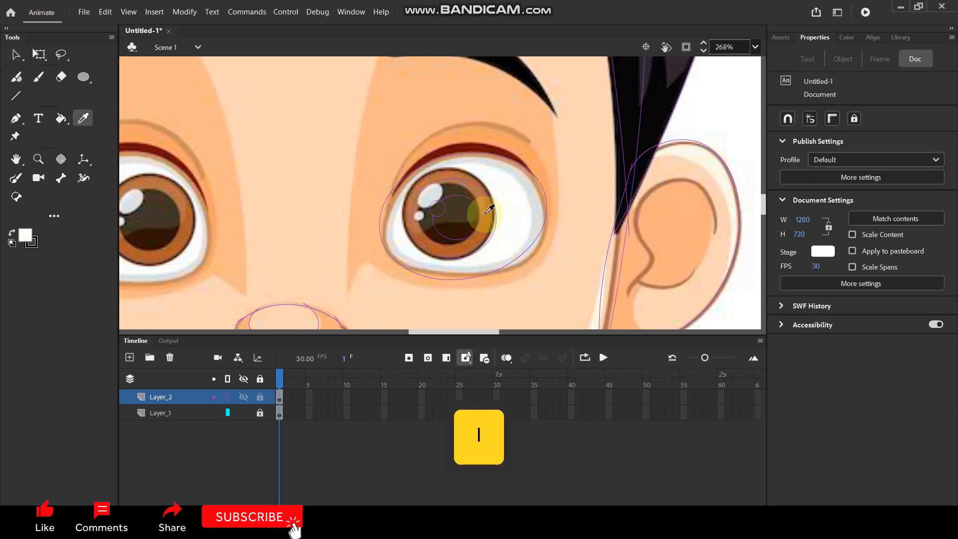
left_click(491, 219)
key("i")
left_click(488, 220)
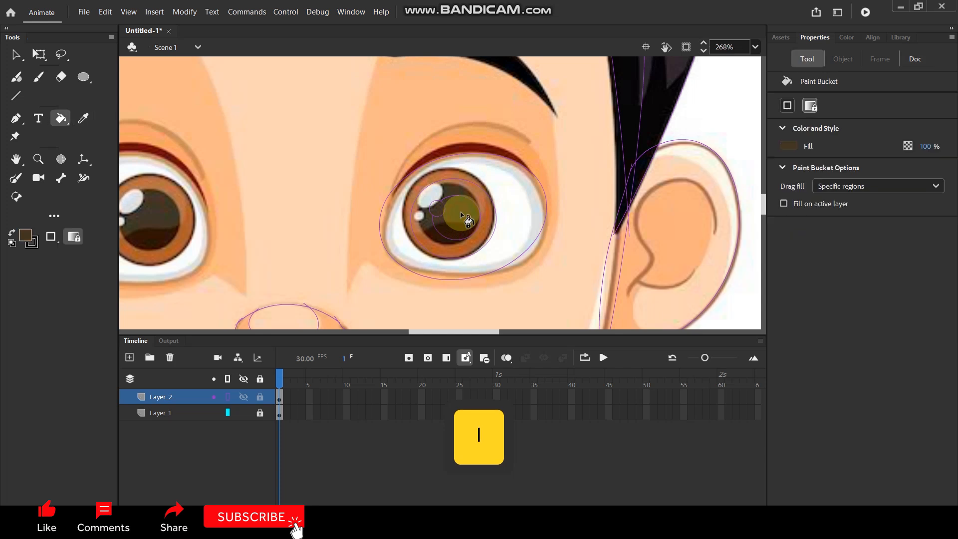
key("i")
left_click(508, 189)
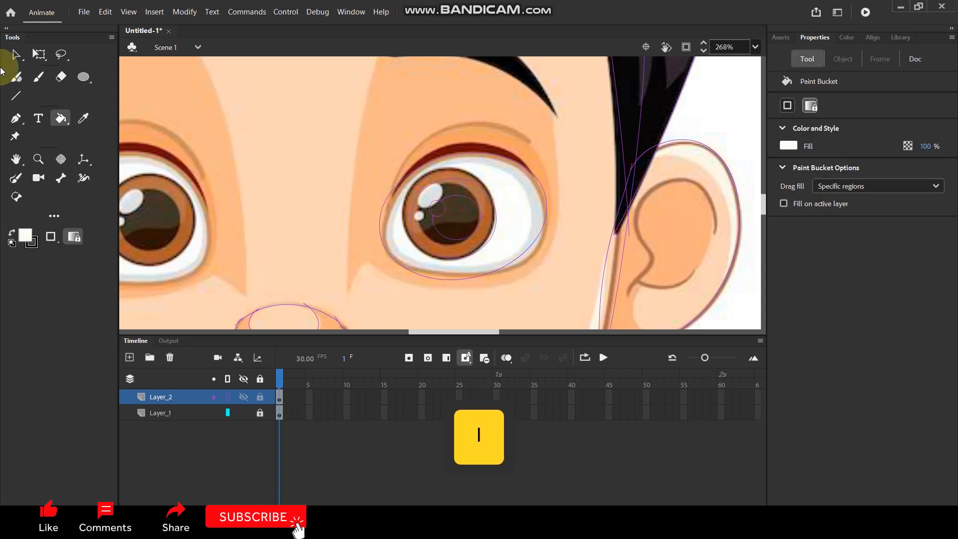
Select the eye oval with its iris, pupil and highlight circles and group them
left_click(17, 58)
left_click_drag(347, 133, 563, 284)
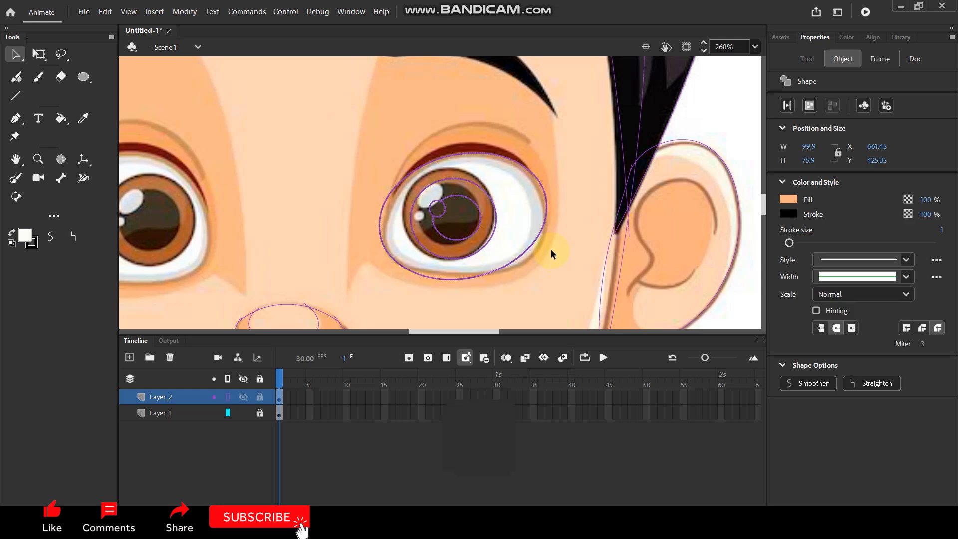
key("ctrl+g")
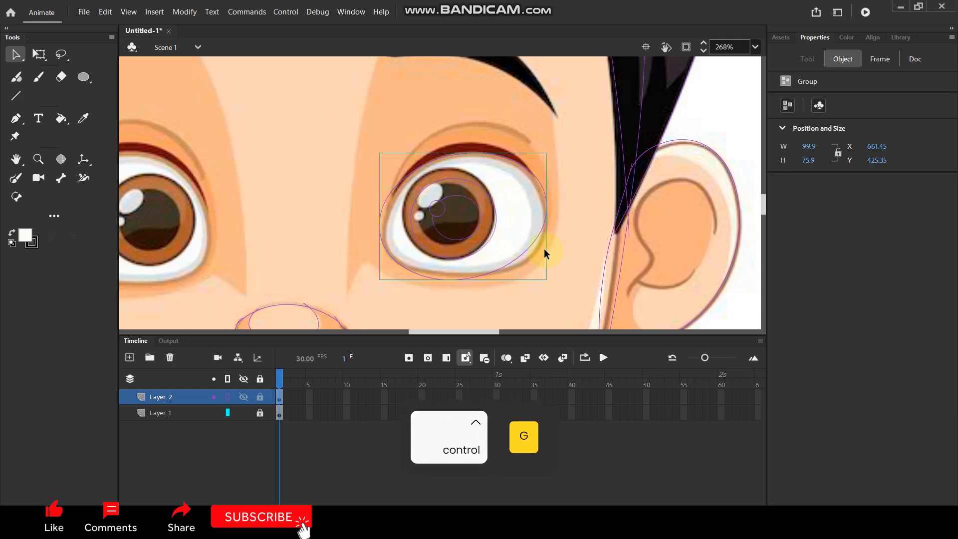
Show Layer_2 with its fills, open the eye group to inspect its shapes, and return to the scene
left_click(228, 397)
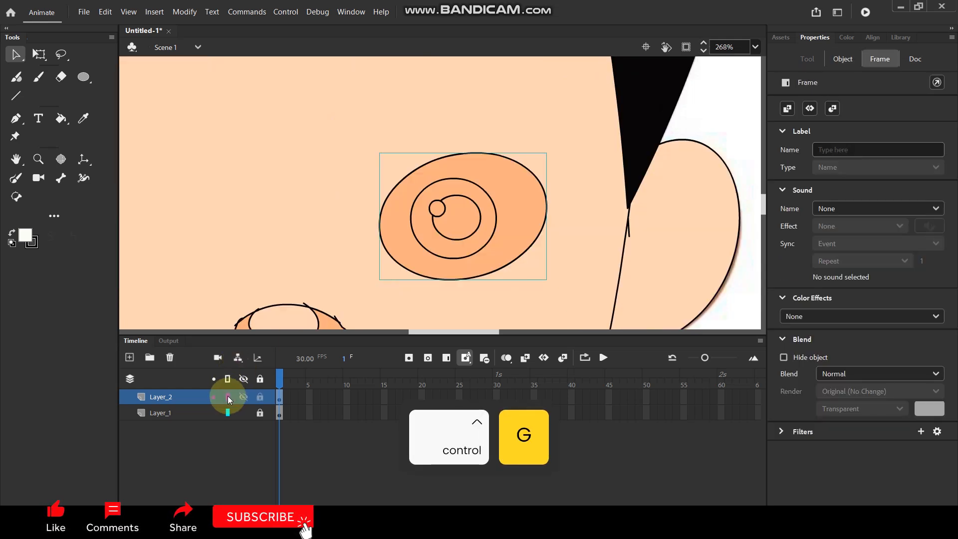
scroll(497, 185, "down", 3)
scroll(497, 184, "up", 3)
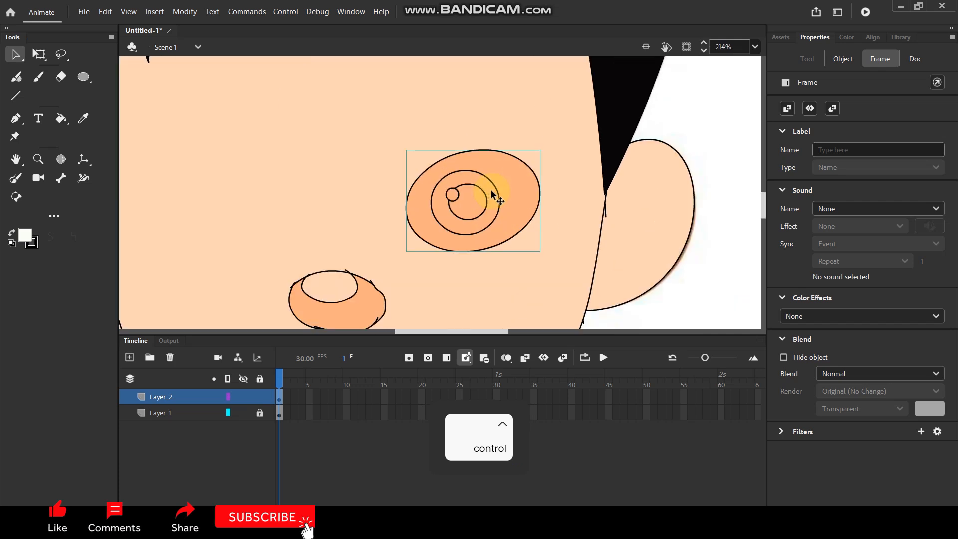
double_click(536, 175)
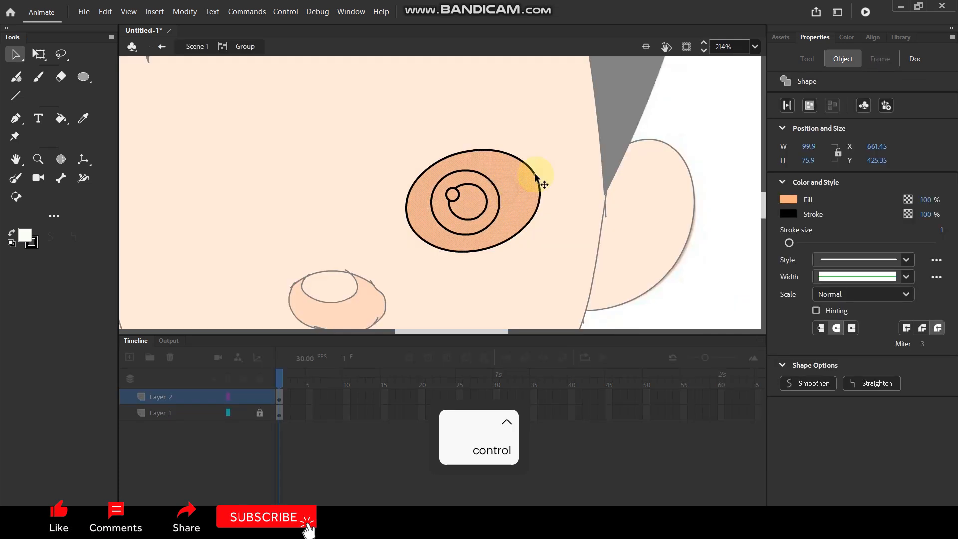
left_click(712, 116)
double_click(269, 205)
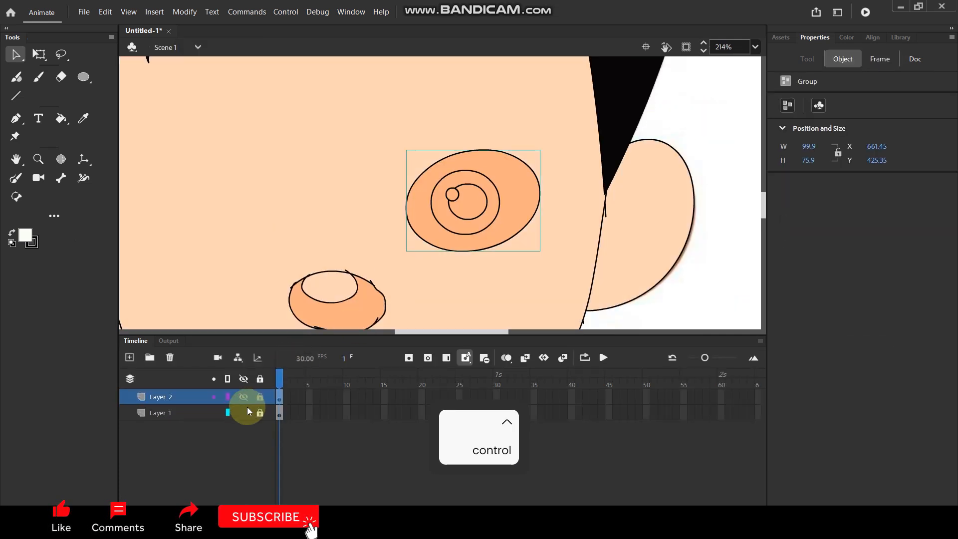
Show Layer_2 as outlines and sample the white of the reference eye as the fill colour
left_click(228, 397)
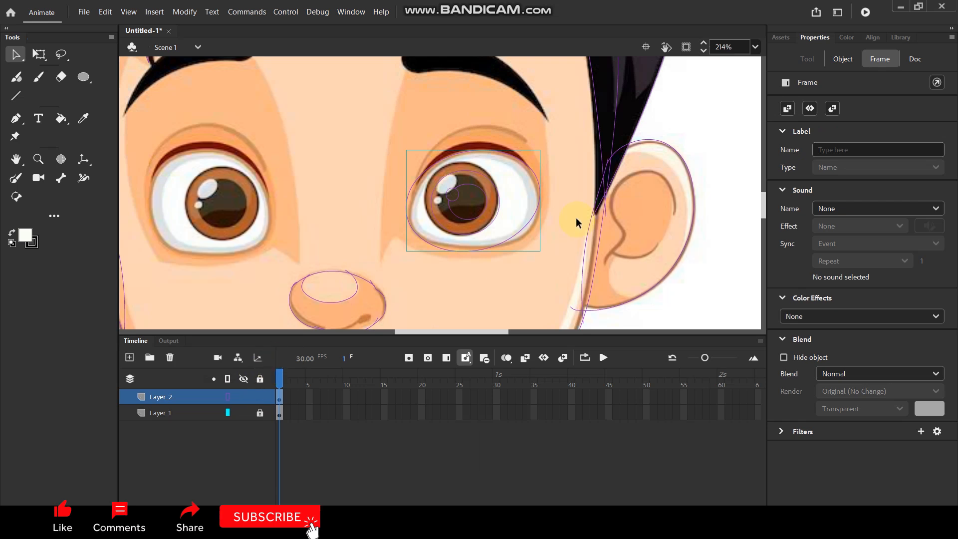
left_click(721, 147)
key("i")
left_click(510, 203)
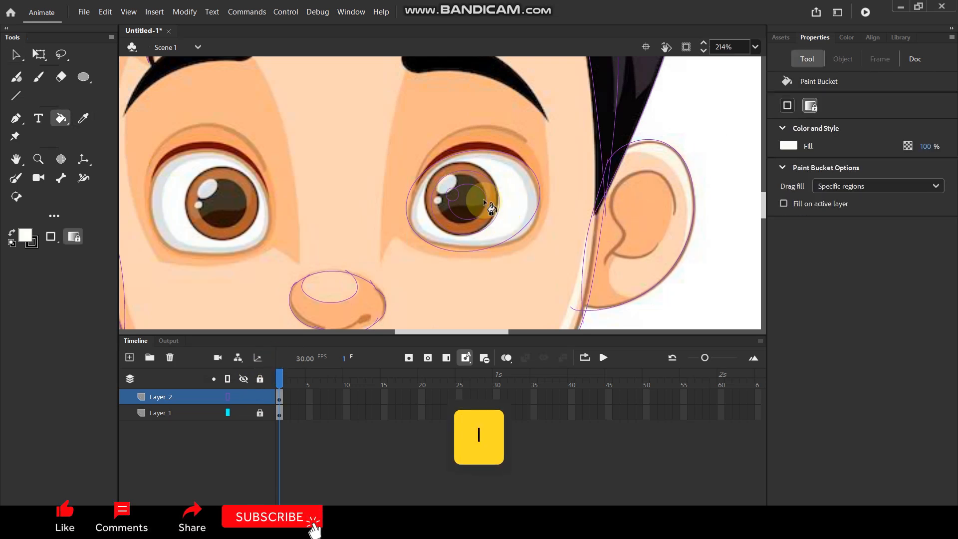
Show Layer_2 with its fills, open the eye group and fill the area around the iris with the sampled white
left_click(227, 400)
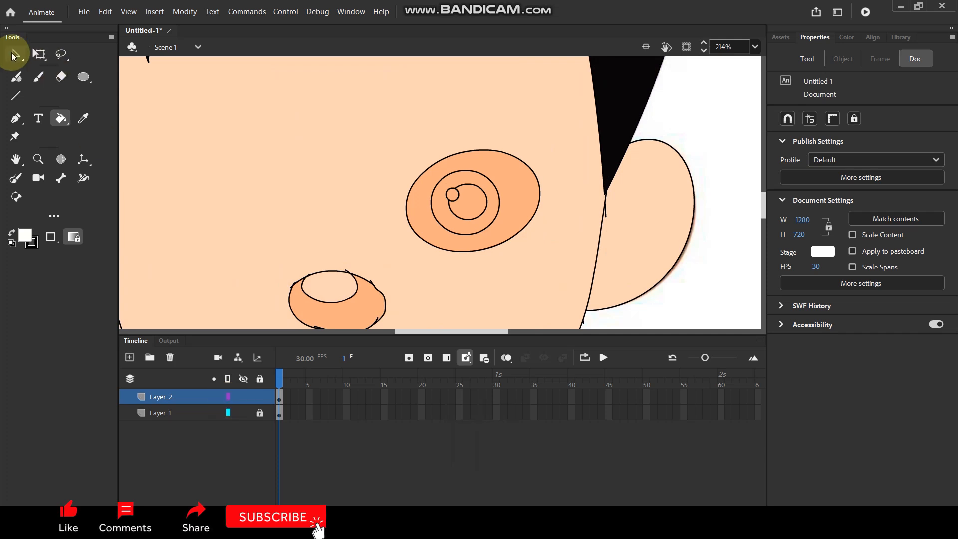
left_click(15, 55)
left_click(470, 201)
double_click(477, 202)
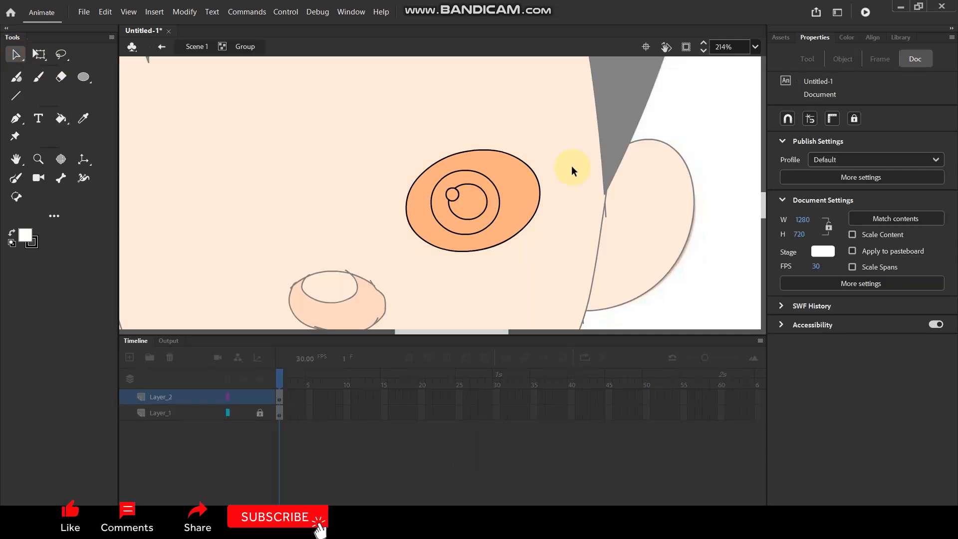
key("k")
left_click(519, 197)
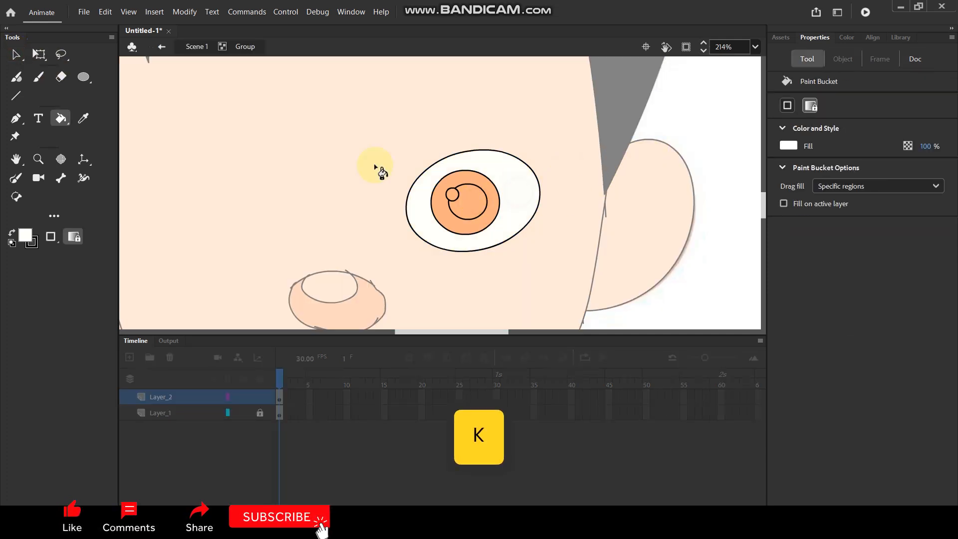
Try filling the iris with dark brown #433523, and undo the fill
left_click(25, 235)
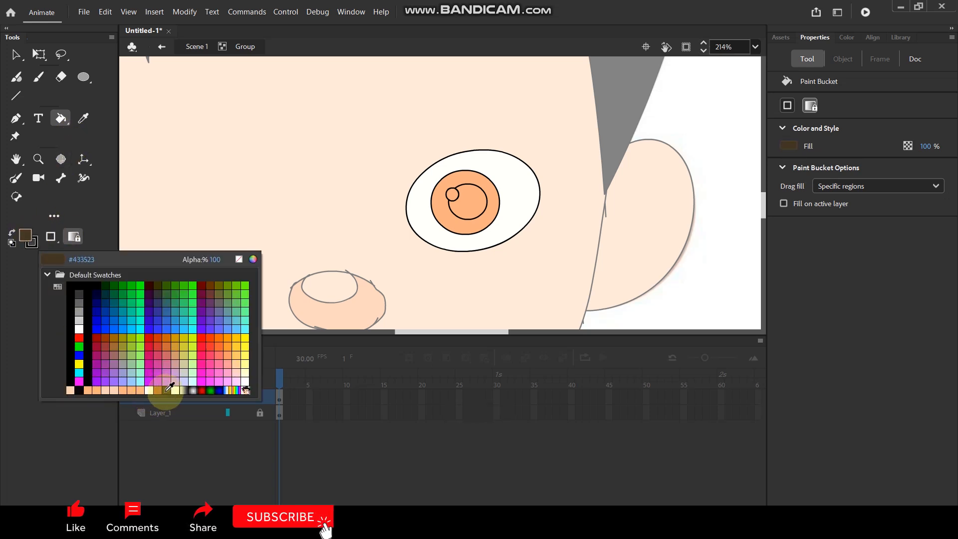
left_click(166, 390)
left_click(482, 222)
key("ctrl+z")
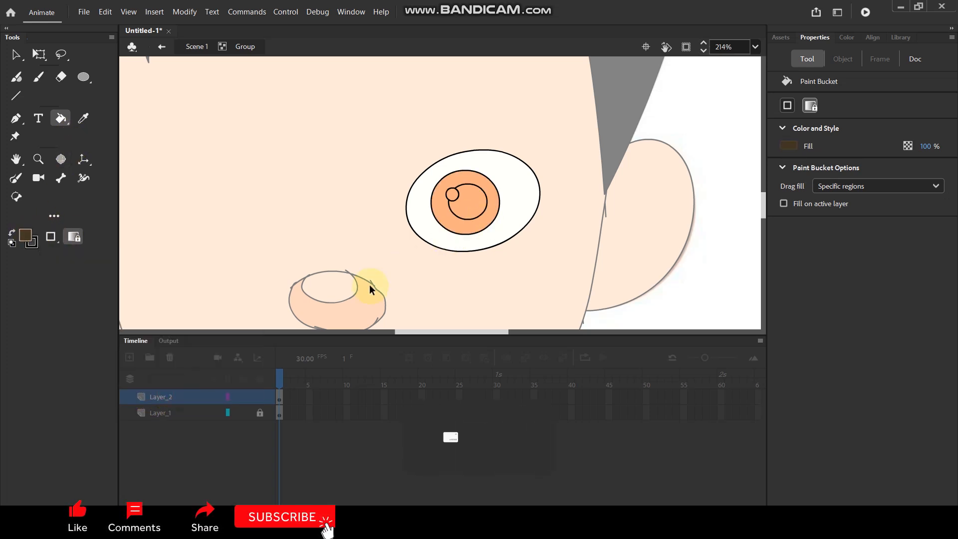
Fill the iris with brown #AE633C and the pupil with dark brown #433523
left_click(25, 235)
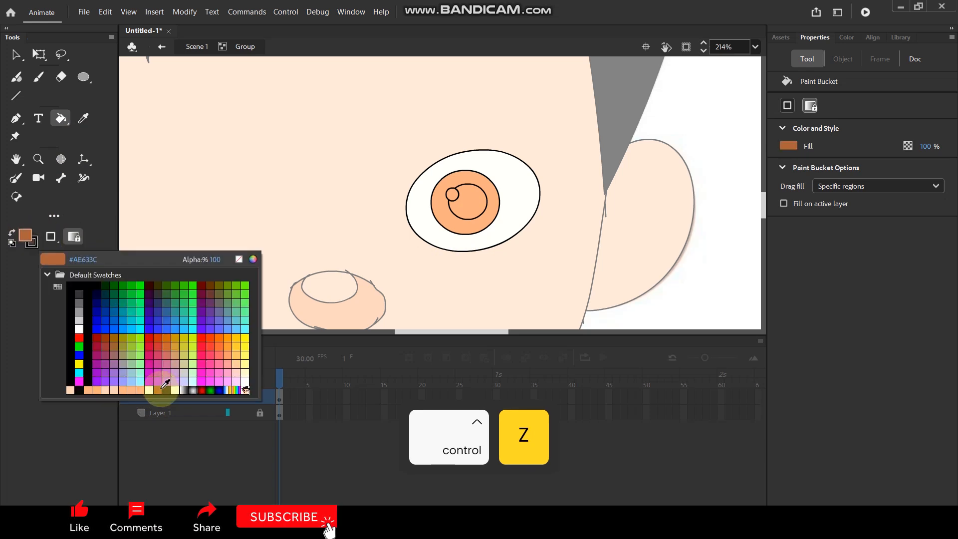
left_click(158, 390)
left_click(482, 230)
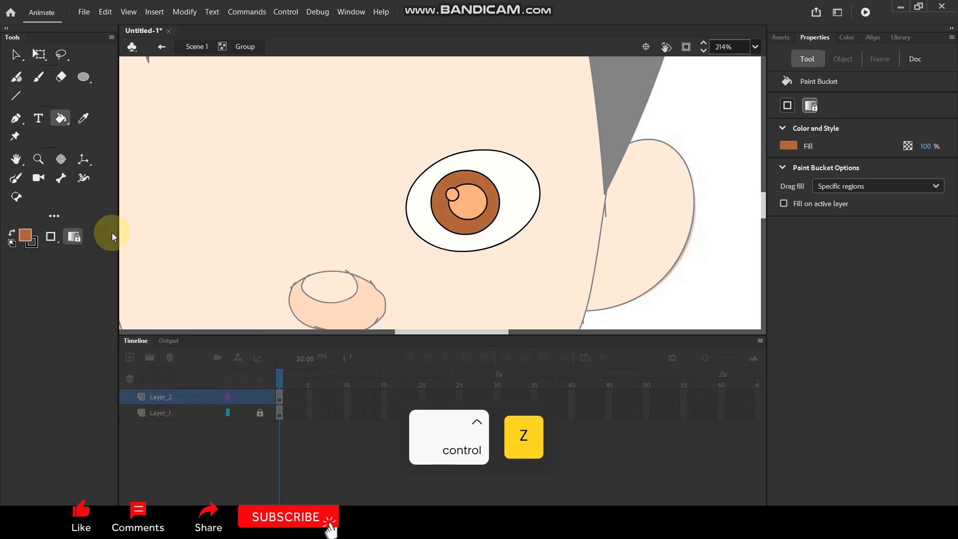
left_click(25, 235)
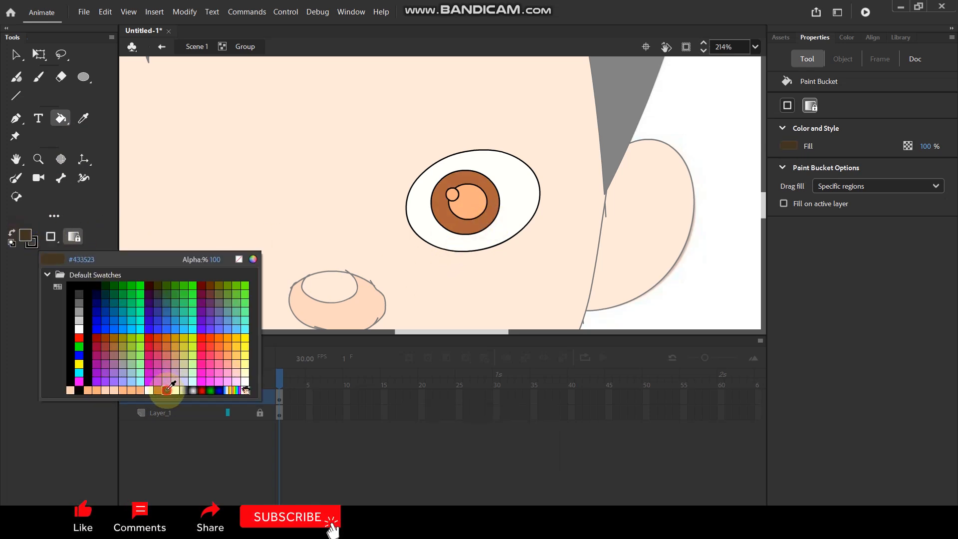
left_click(168, 388)
left_click(474, 207)
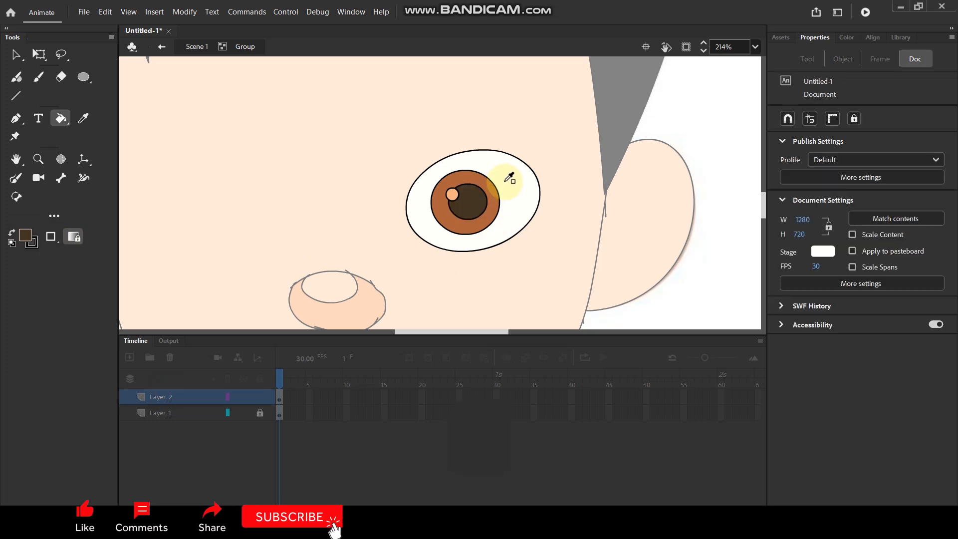
Fill the small highlight circle with the white sampled from the eye, and leave the eye group
key("i")
left_click(507, 178)
left_click(452, 194)
left_click(16, 55)
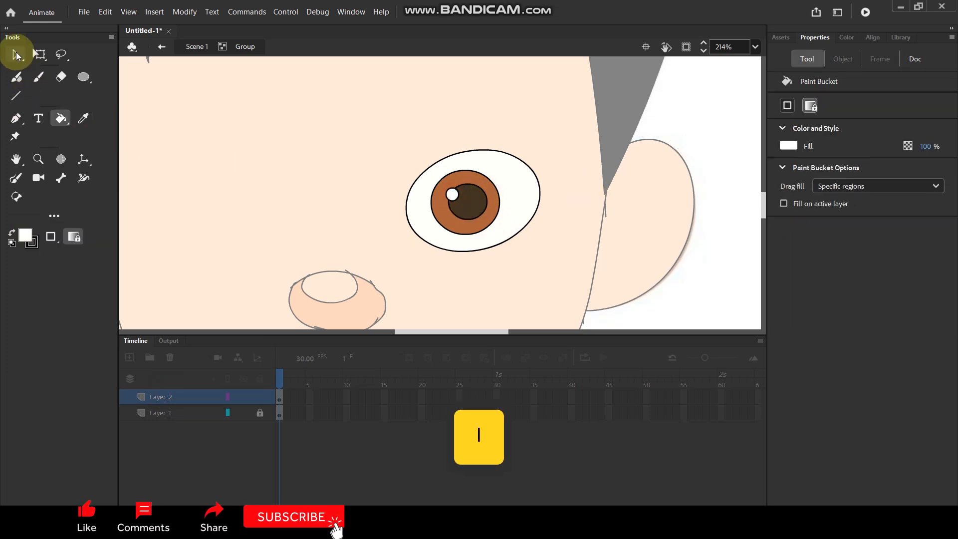
scroll(594, 216, "down", 2, "ctrl")
double_click(676, 157)
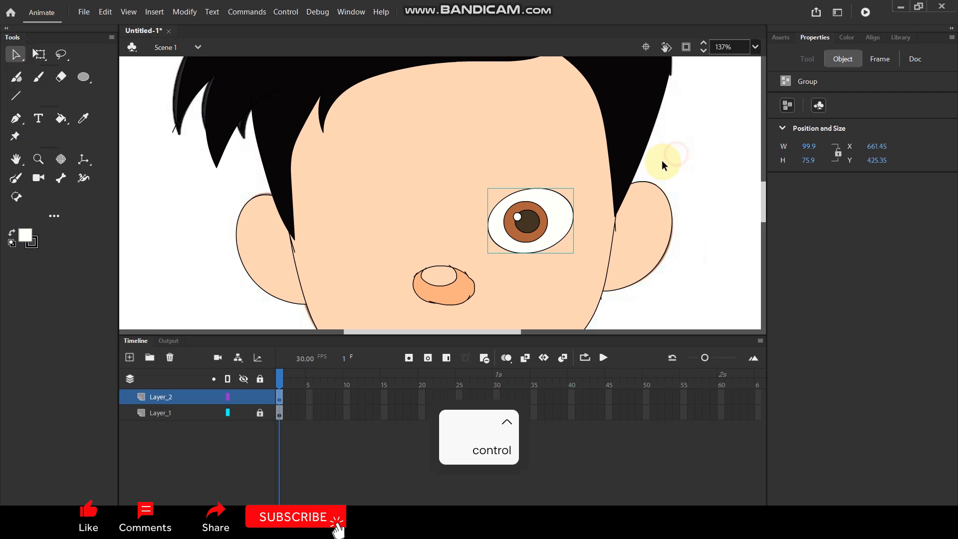
With Layer_2 shown as outlines, duplicate the eye group onto the other reference eye and flip the copy horizontally
left_click(228, 397)
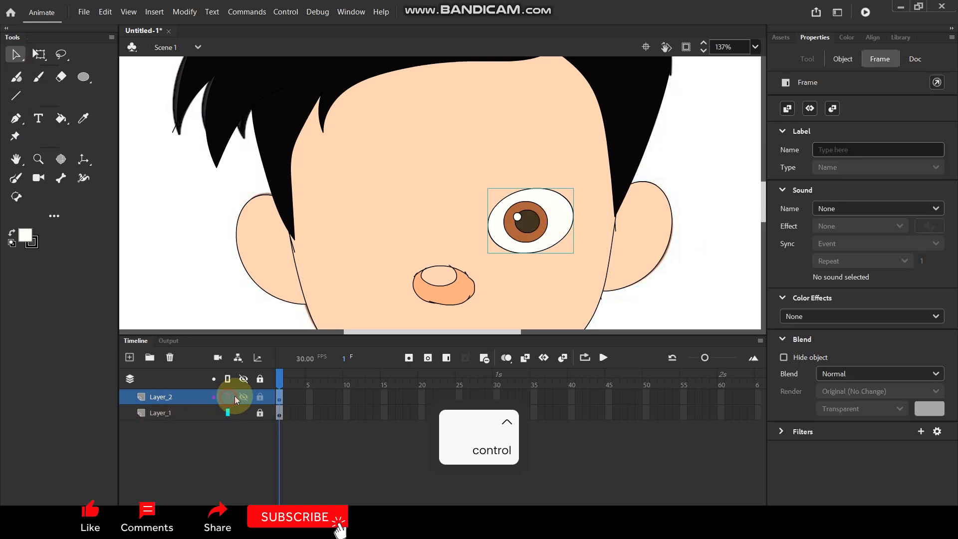
left_click_drag(564, 202, 379, 201)
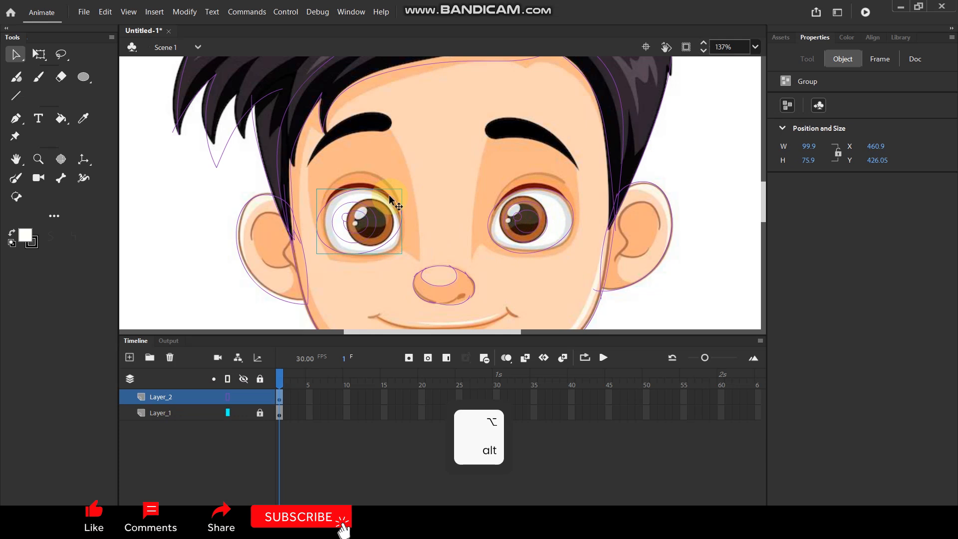
right_click(390, 195)
mouse_move(496, 361)
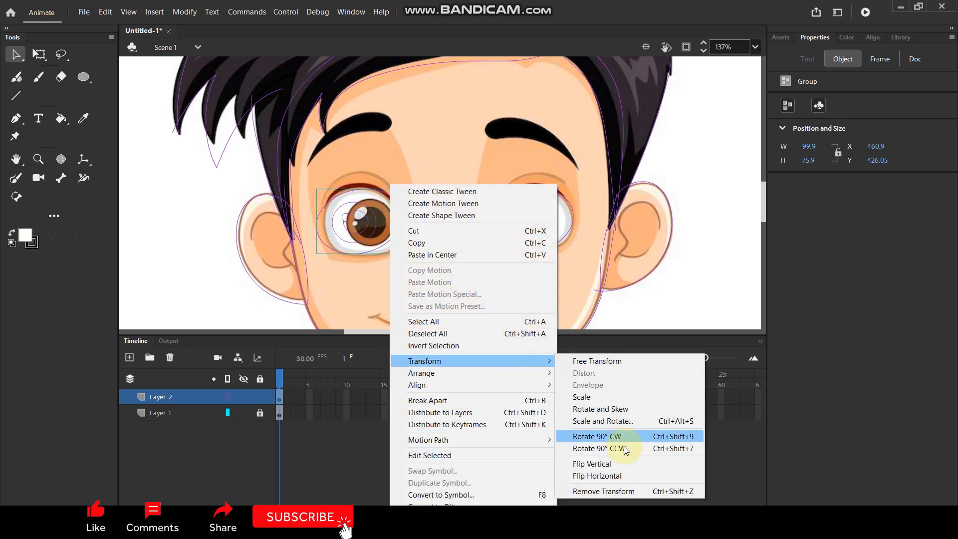
left_click(599, 478)
left_click_drag(345, 249, 345, 249)
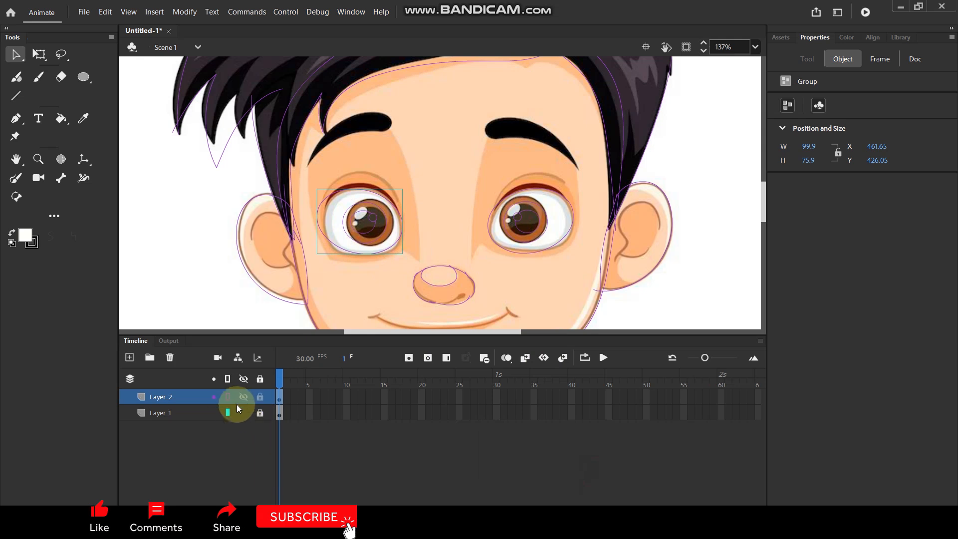
left_click(698, 156)
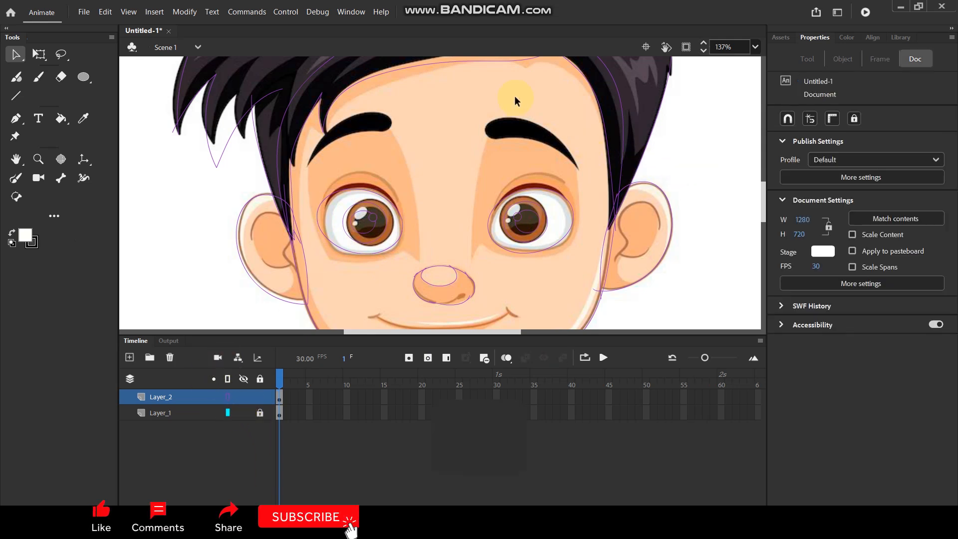
Trace the reference's right-hand eyebrow with the Paint Brush and fill it with the black sampled from the reference
scroll(510, 101, "up", 3)
left_click(15, 178)
left_click(484, 146)
mouse_move(494, 129)
left_mouse_down()
mouse_move(566, 149)
mouse_move(597, 174)
mouse_move(614, 207)
mouse_move(566, 169)
mouse_move(480, 158)
mouse_move(480, 132)
left_mouse_up()
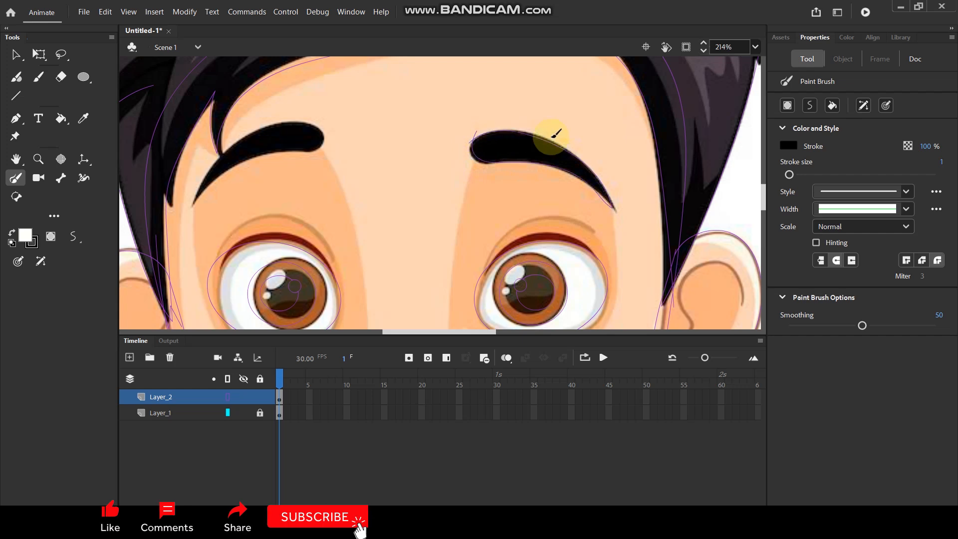
key("i")
left_click(507, 144)
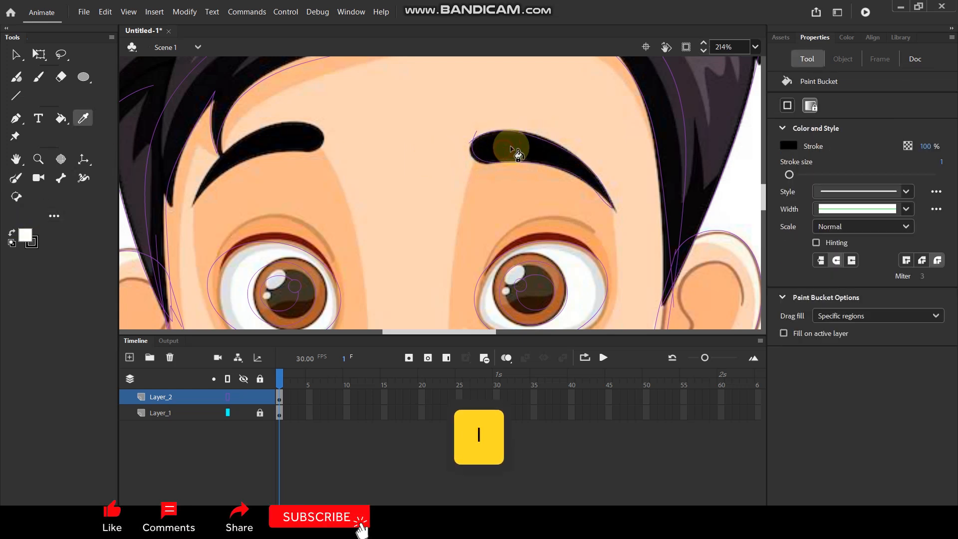
Group the eyebrow's fill and outline, and turn off Layer_2's outline display
left_click(9, 55)
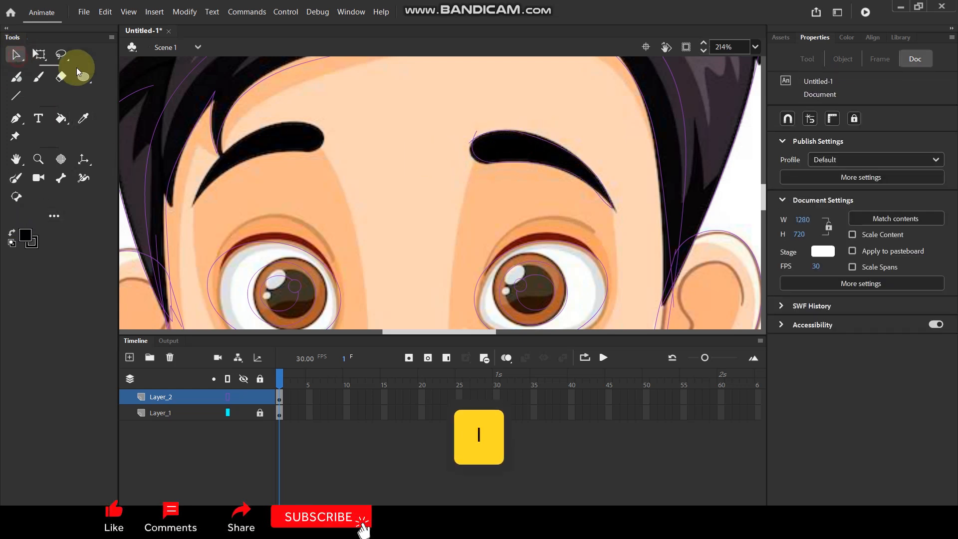
left_click_drag(439, 102, 627, 222)
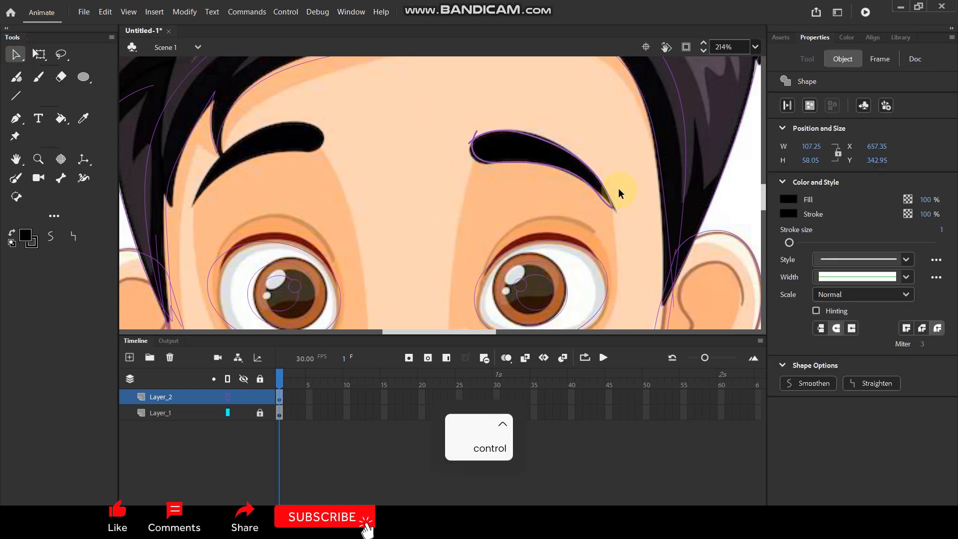
key("ctrl+g")
left_click(228, 396)
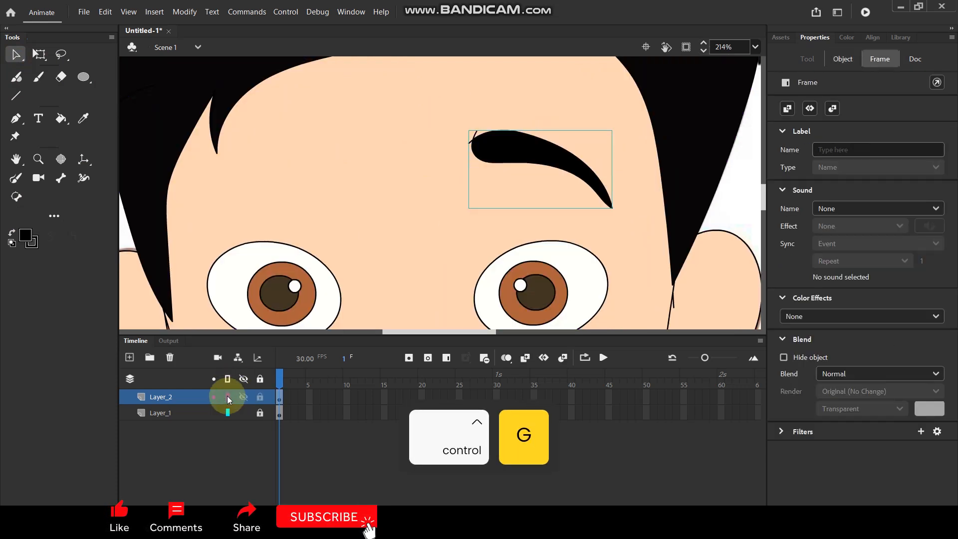
Duplicate the eyebrow group, flip the copy horizontally and place it above the other eye
left_click(524, 153)
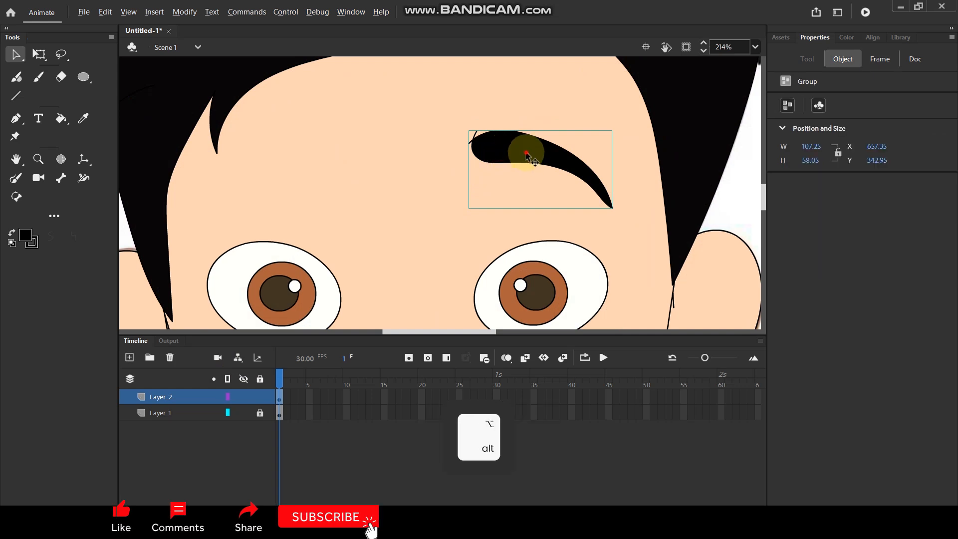
left_click_drag(528, 155, 324, 143)
right_click(324, 143)
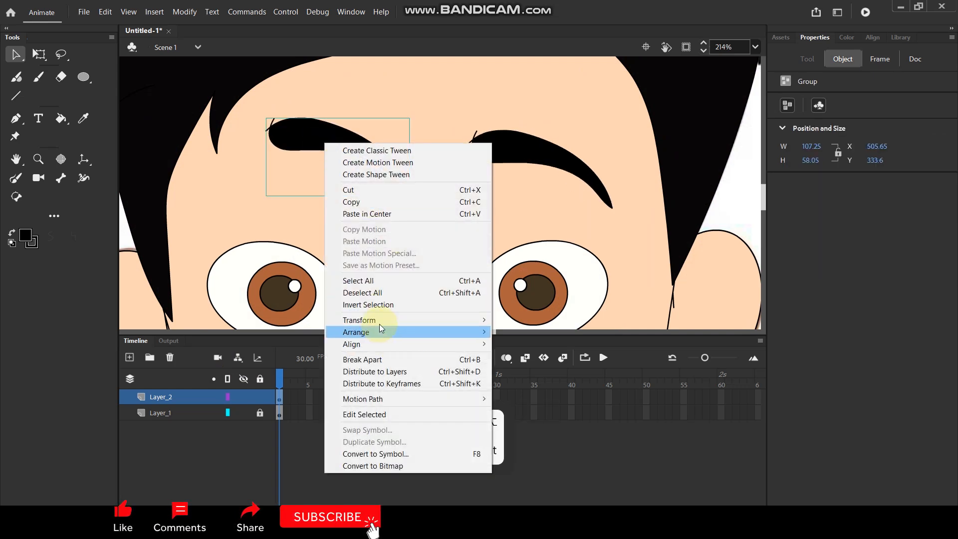
mouse_move(380, 322)
left_click(542, 435)
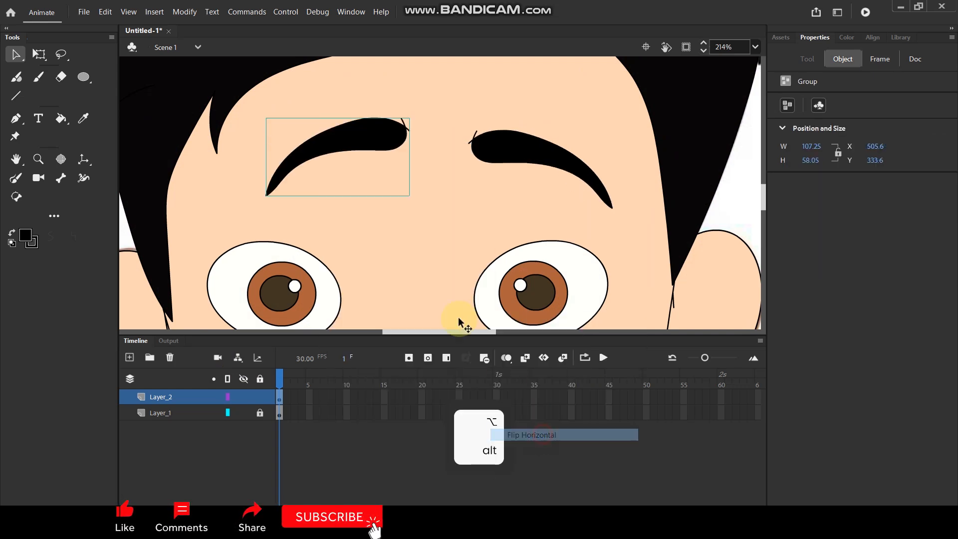
left_click_drag(360, 134, 297, 139)
Lower both eyebrow groups slightly so they sit closer above the eyes
scroll(432, 156, "down", 3, "ctrl")
left_click(621, 168)
scroll(524, 180, "up", 2, "ctrl")
left_click_drag(439, 136, 448, 149)
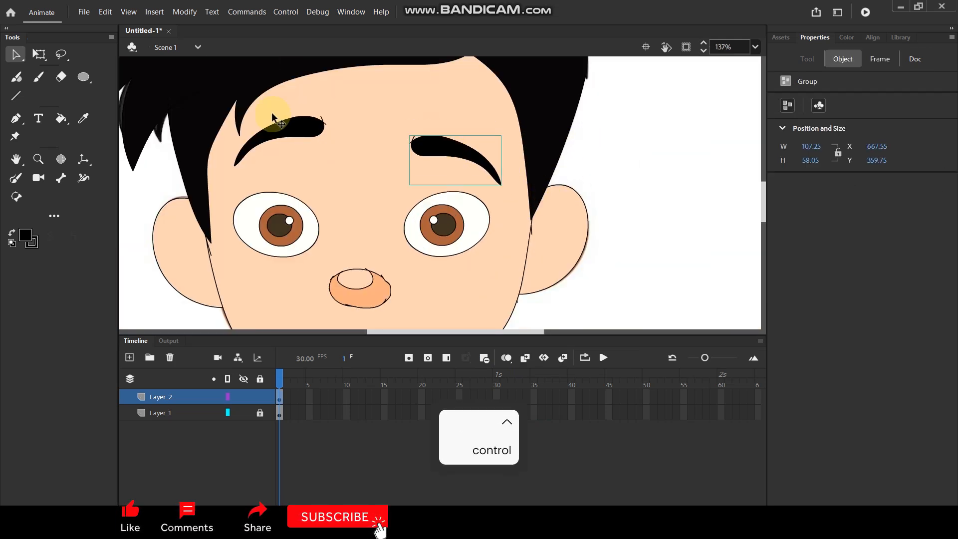
left_click_drag(286, 127, 276, 149)
left_click(630, 156)
scroll(524, 267, "down", 3, "ctrl")
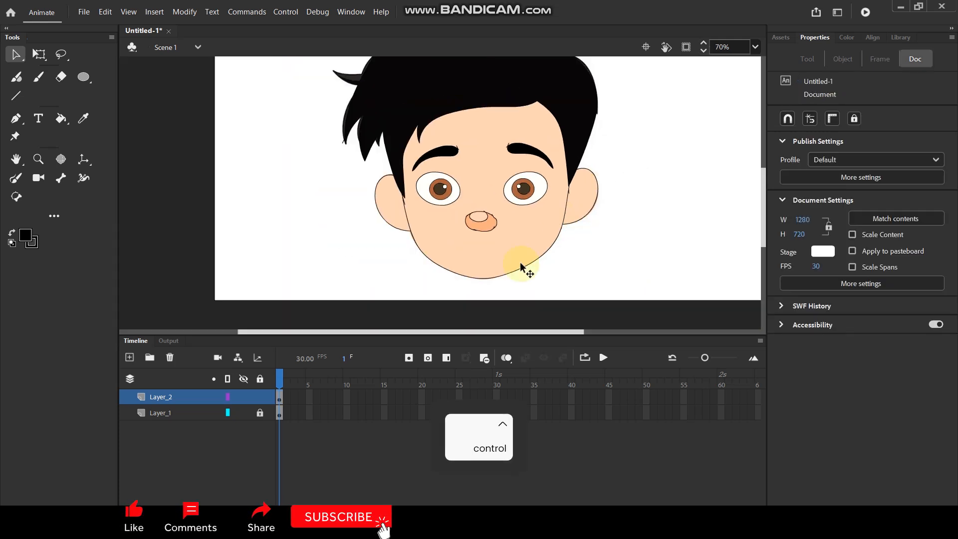
With Layer_2 shown as outlines, trace the reference's smile line and the short crease at each mouth corner with the Paint Brush
scroll(456, 247, "up", 2, "ctrl")
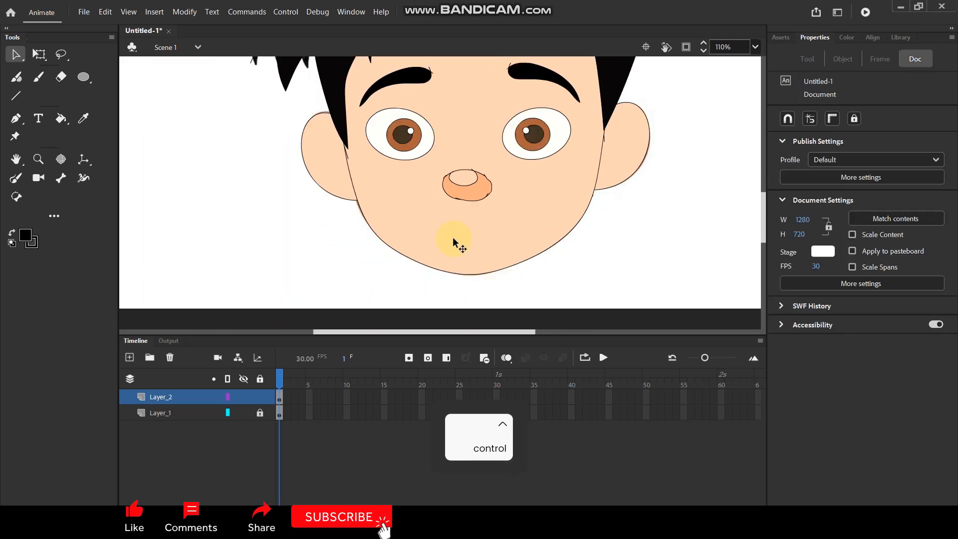
left_click(227, 396)
left_click(228, 397)
left_click(228, 396)
scroll(484, 227, "up", 4, "ctrl")
scroll(543, 212, "up", 1, "ctrl")
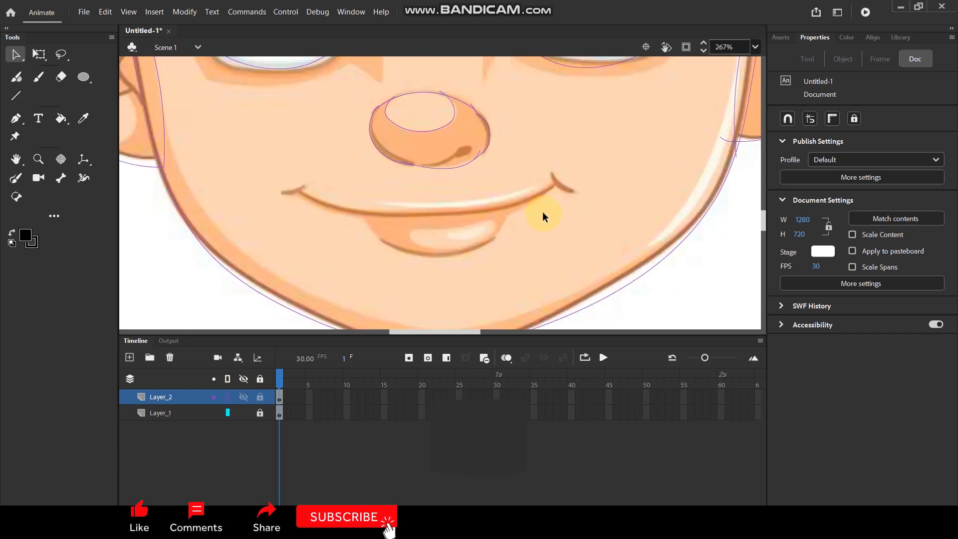
left_click(16, 178)
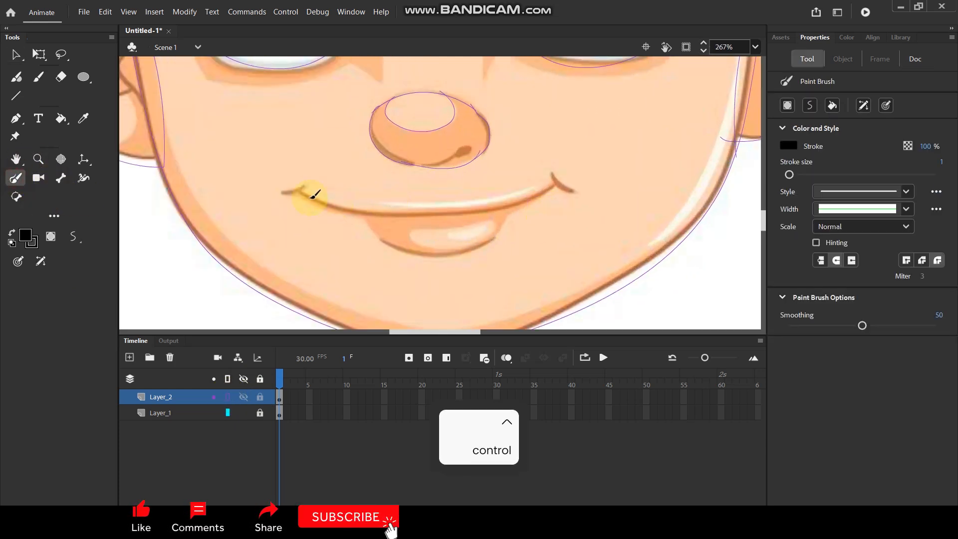
left_click_drag(345, 210, 434, 215)
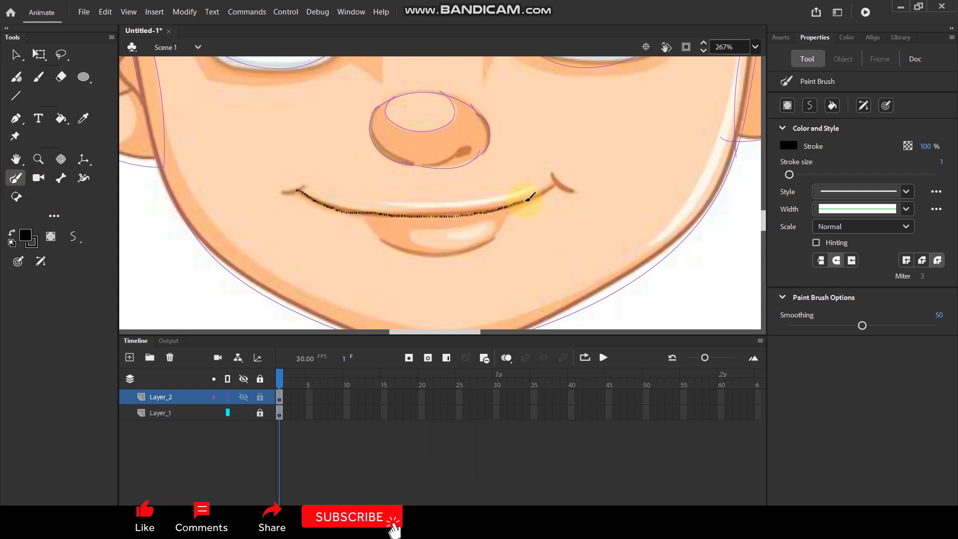
left_click_drag(565, 179, 565, 181)
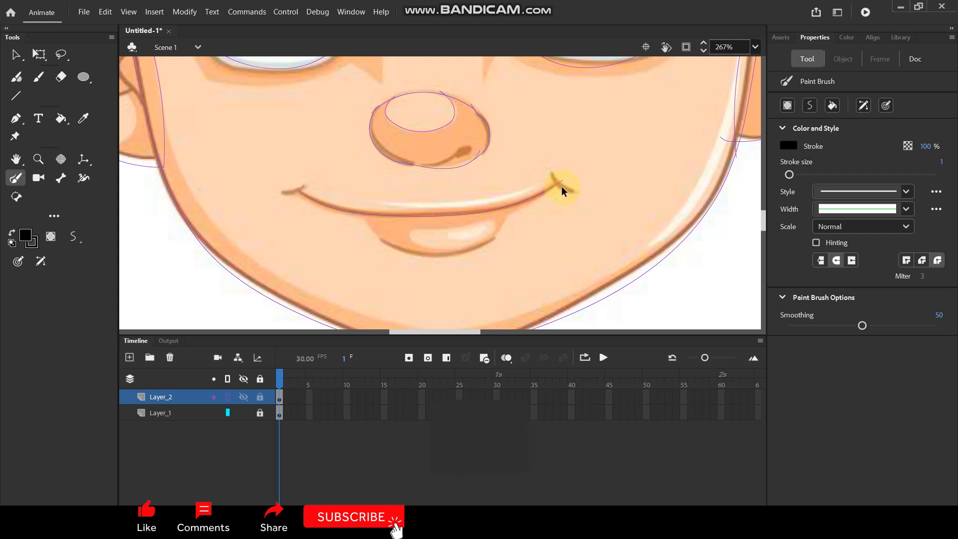
scroll(561, 191, "up", 2)
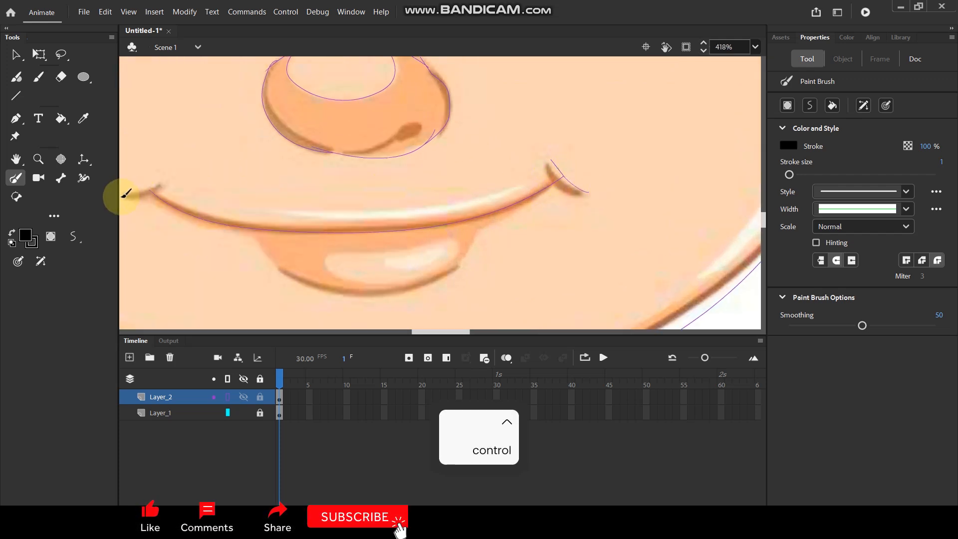
left_click_drag(124, 193, 158, 185)
scroll(305, 179, "down", 2)
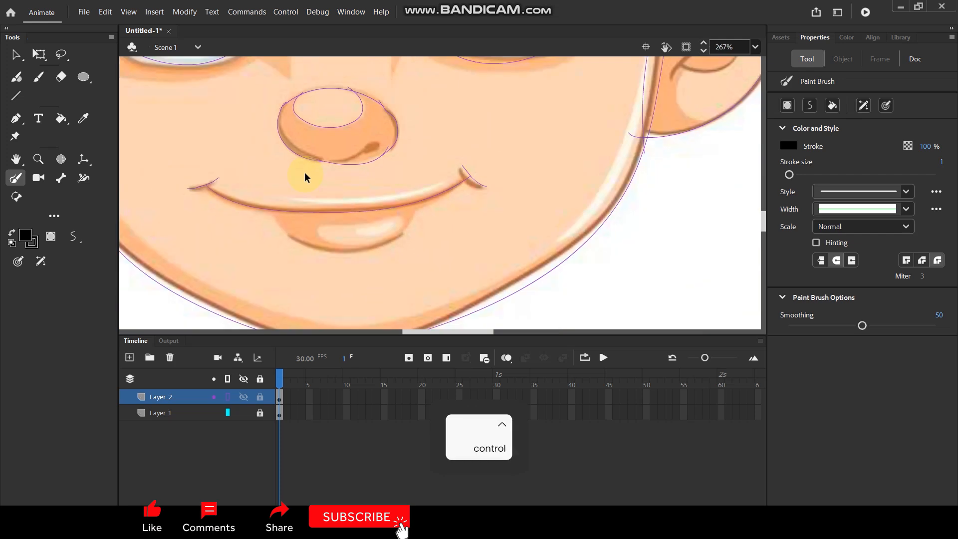
Set the stroke size of the mouth lines to 2
left_click(15, 54)
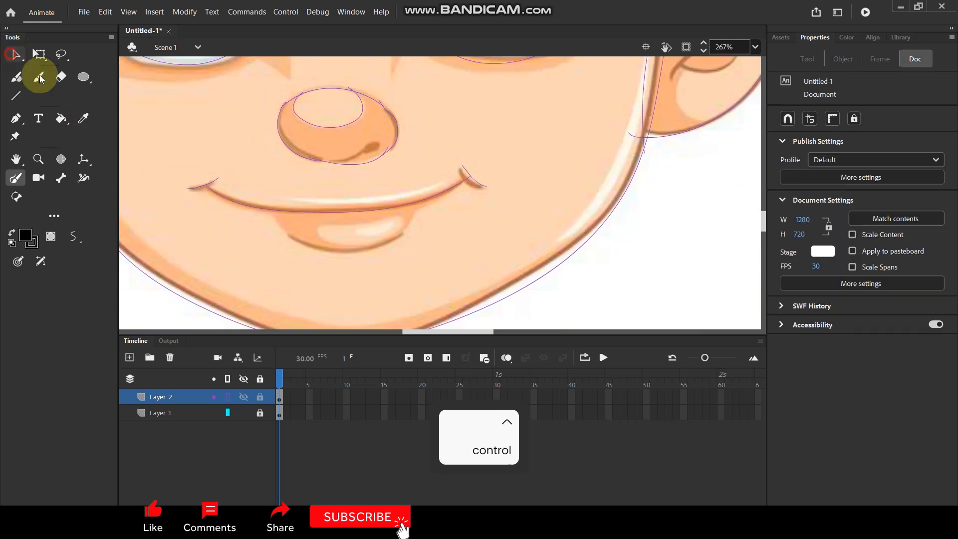
left_click(253, 207)
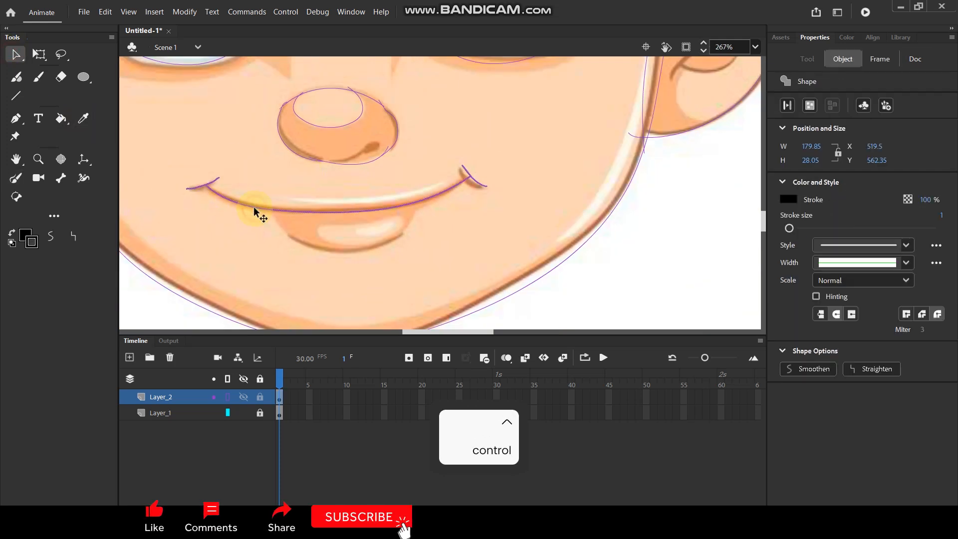
left_click(941, 216)
type("2")
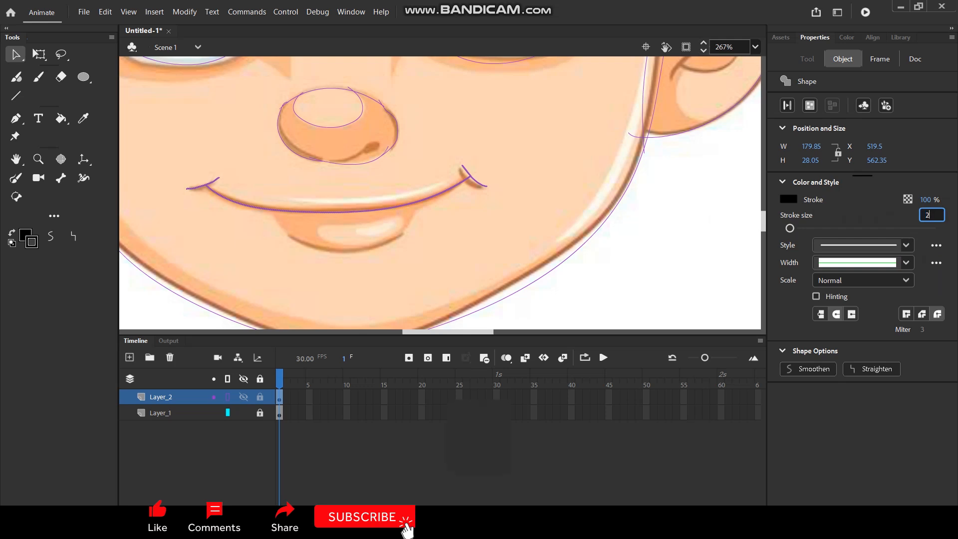
key("Return")
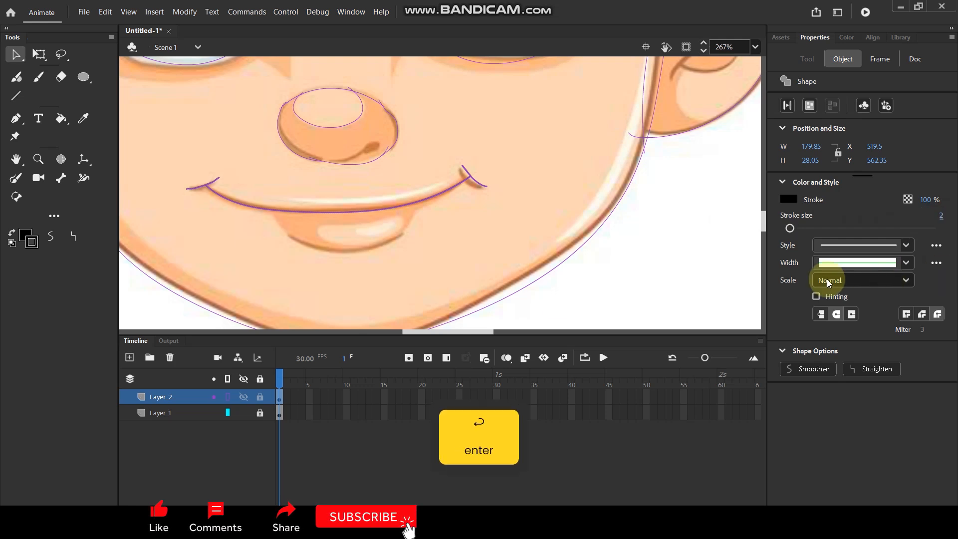
left_click(425, 239)
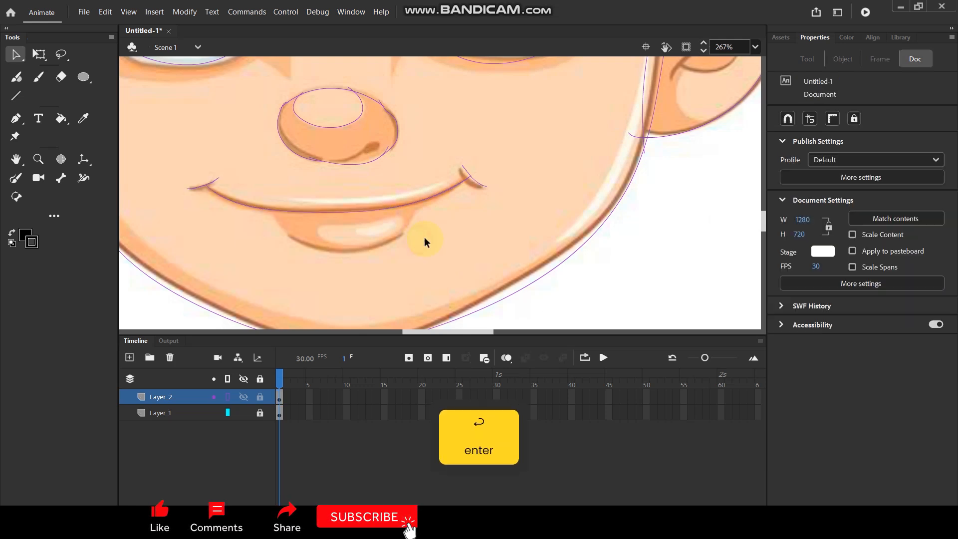
Group the mouth lines and return Layer_2 from outlines to full display
left_click(228, 397)
left_click(228, 396)
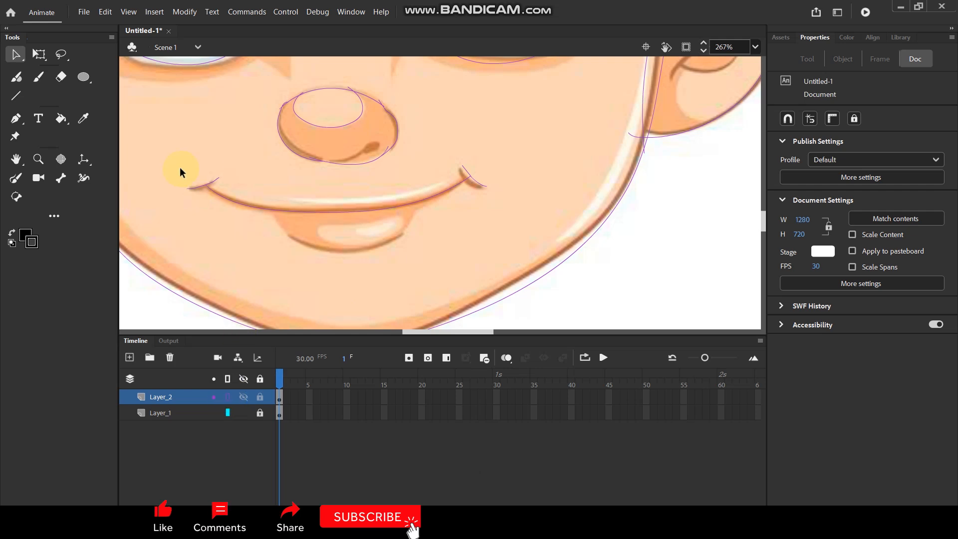
left_click(226, 199)
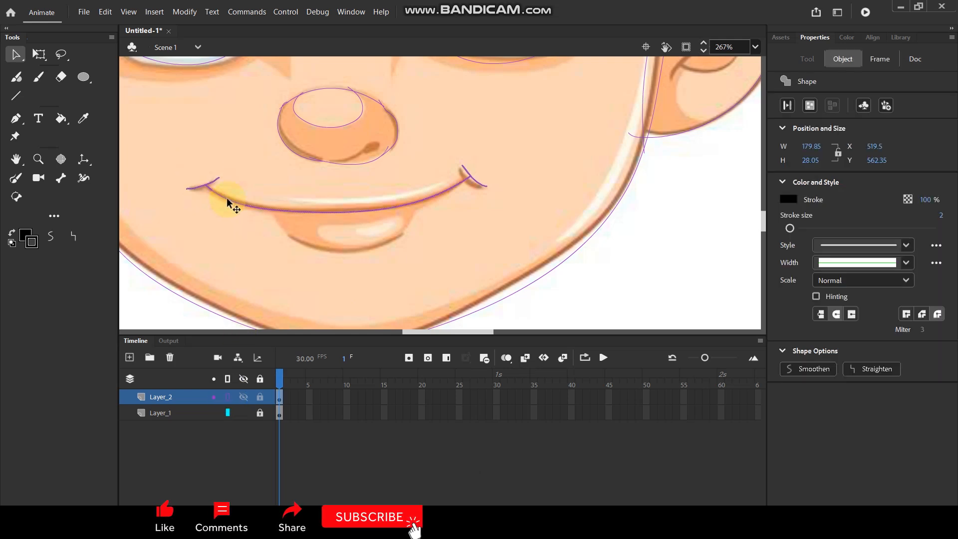
key("ctrl+g")
left_click(226, 397)
scroll(468, 229, "down", 6)
left_click(566, 235)
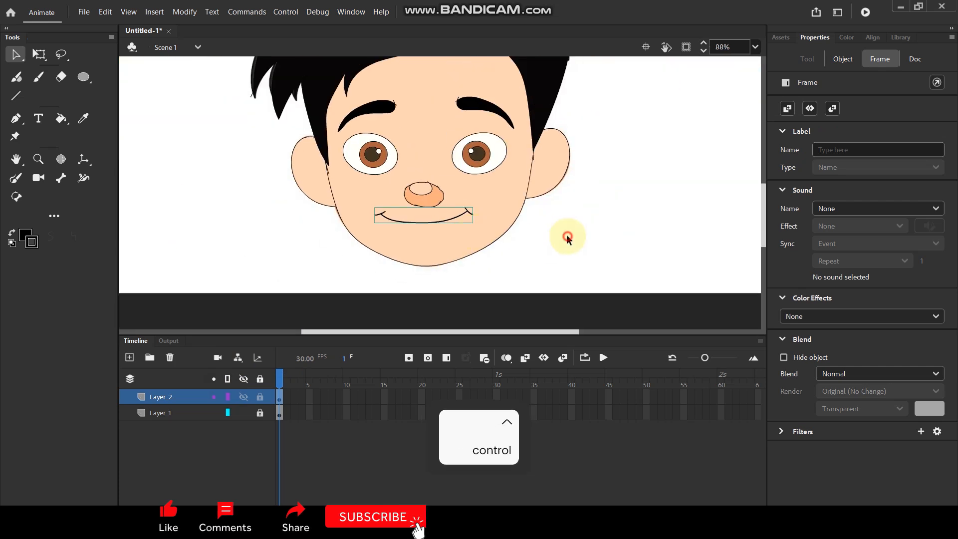
Select all the traced face parts and move them beside the reference bitmap
scroll(419, 206, "down", 3)
left_click_drag(308, 67, 524, 267)
left_click_drag(427, 155, 581, 153)
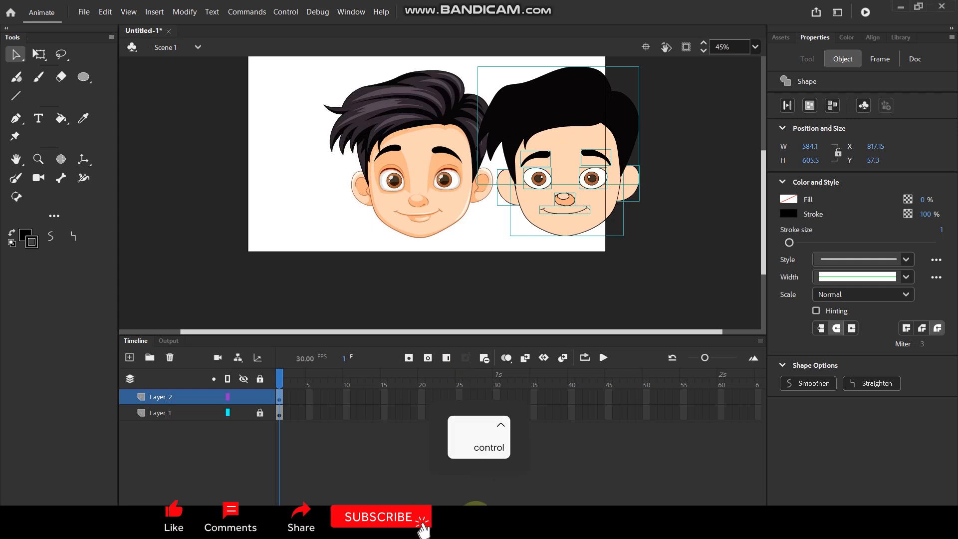
left_click(475, 520)
left_click(313, 115)
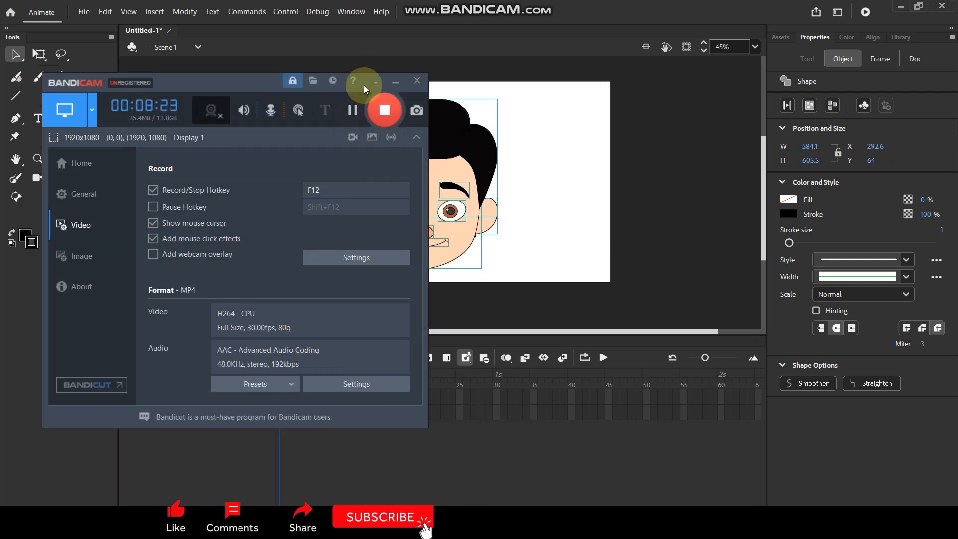
left_click(395, 83)
Move the selected face parts clear of the reference bitmap and compare the two heads
left_click(406, 213)
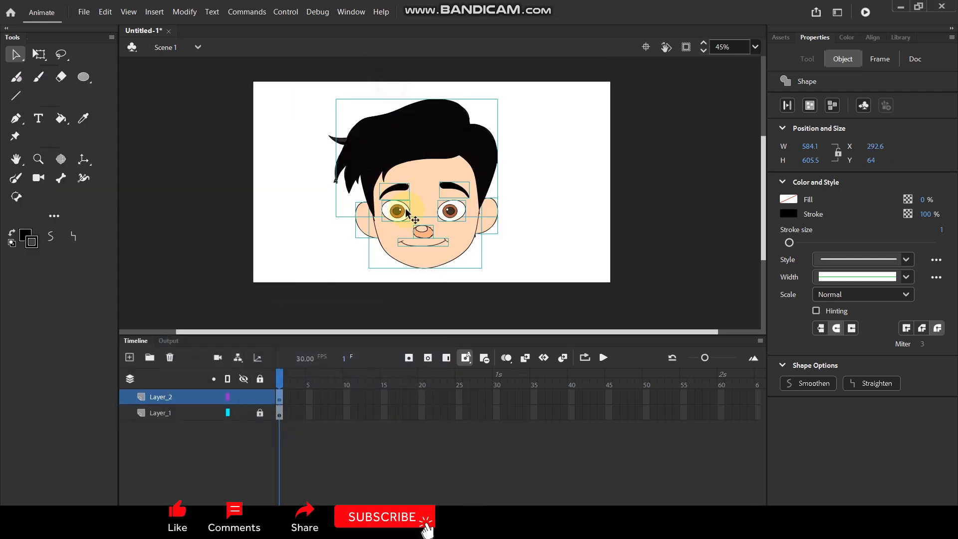
left_click_drag(407, 212, 567, 206)
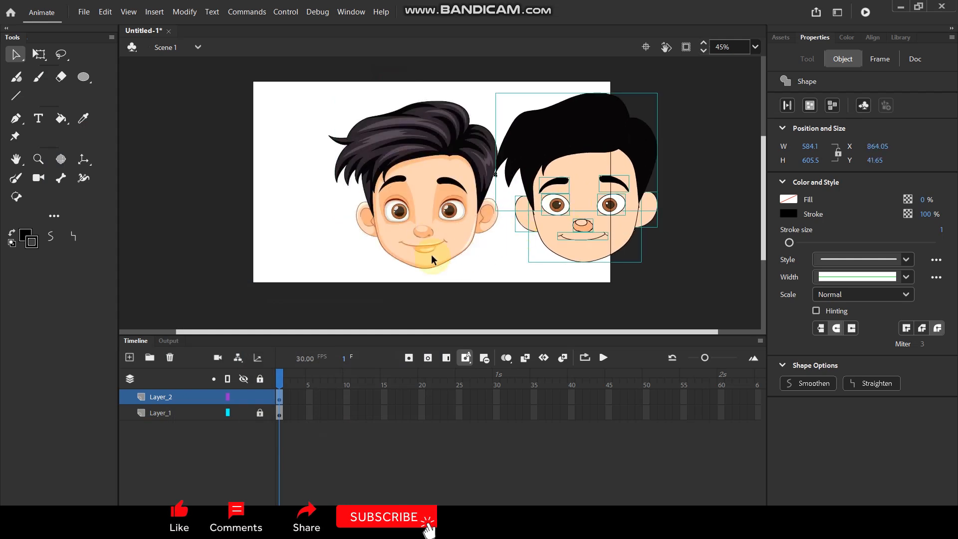
left_click(424, 282)
scroll(439, 241, "up", 3)
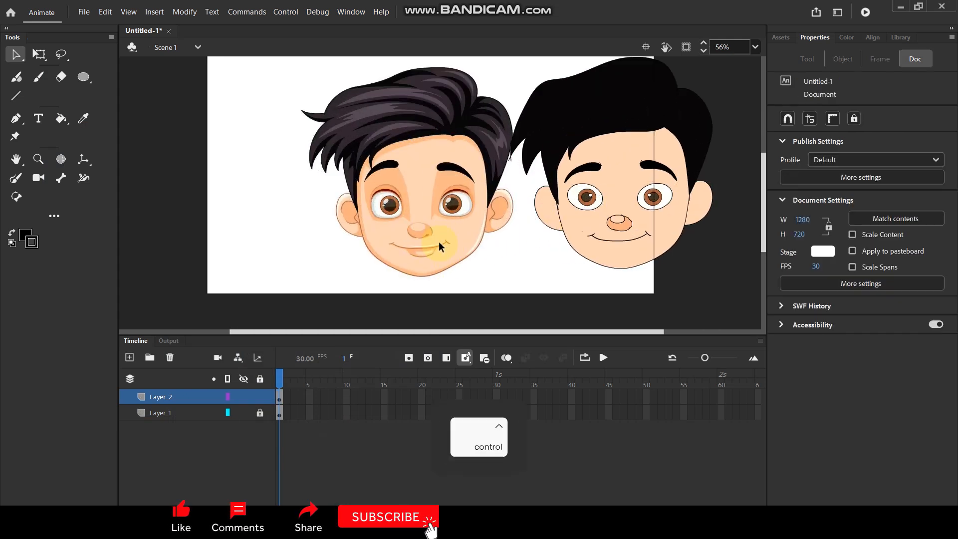
scroll(439, 242, "down", 3)
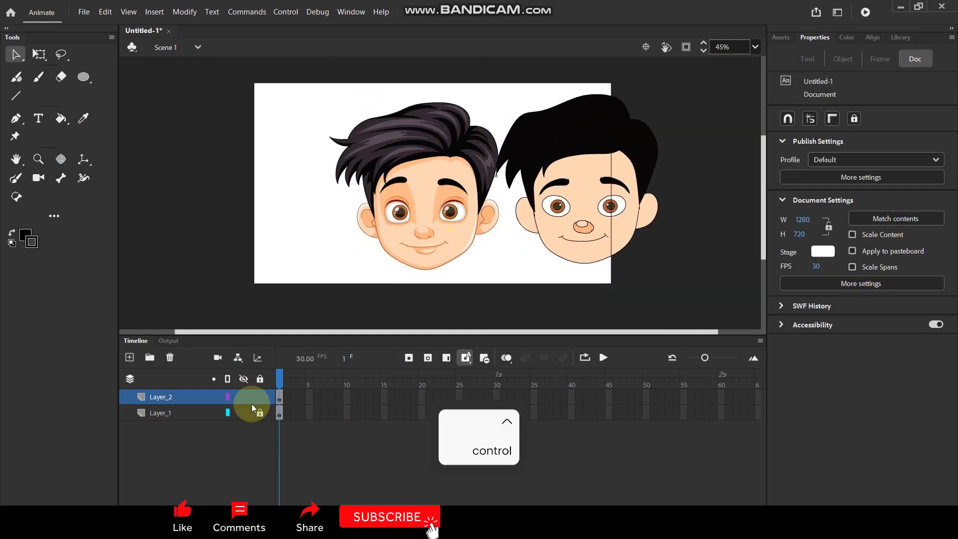
Delete Layer_1 with the reference bitmap, and move the whole traced face back to the middle of the stage
left_click(173, 413)
left_click(170, 357)
left_click_drag(445, 93, 672, 284)
left_click_drag(613, 222, 467, 214)
left_click(552, 214)
Delete the black outlines inside the nose group and leave the group
scroll(472, 204, "up", 2, "ctrl")
scroll(469, 233, "up", 2, "ctrl")
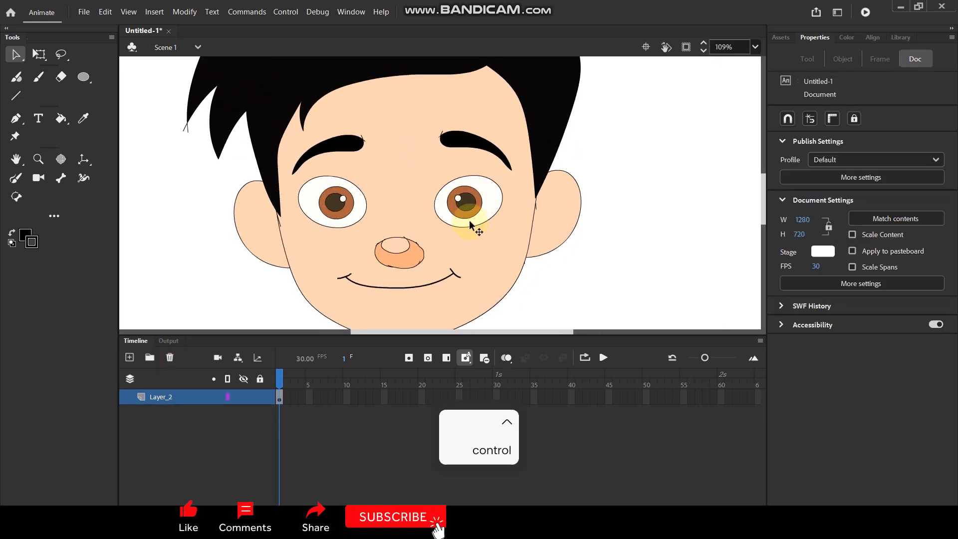
double_click(408, 251)
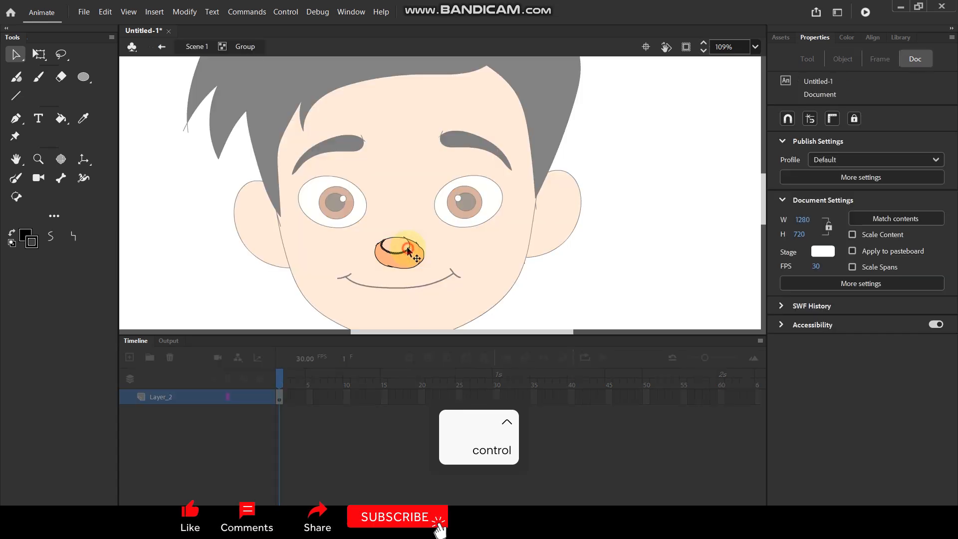
key("Delete")
double_click(628, 250)
Smoothen the darker orange shape inside the nose group, and leave the group
left_click(395, 258)
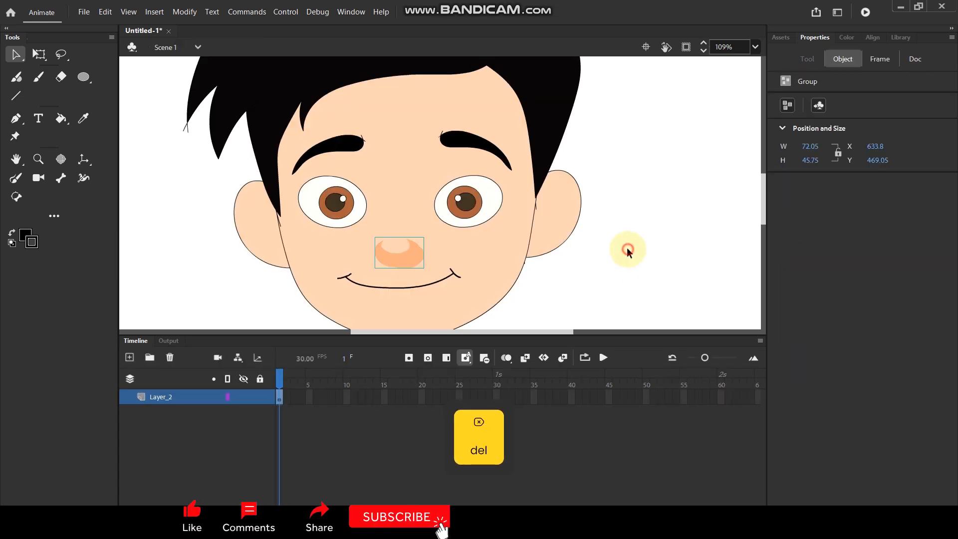
double_click(409, 259)
scroll(436, 259, "up", 3, "ctrl")
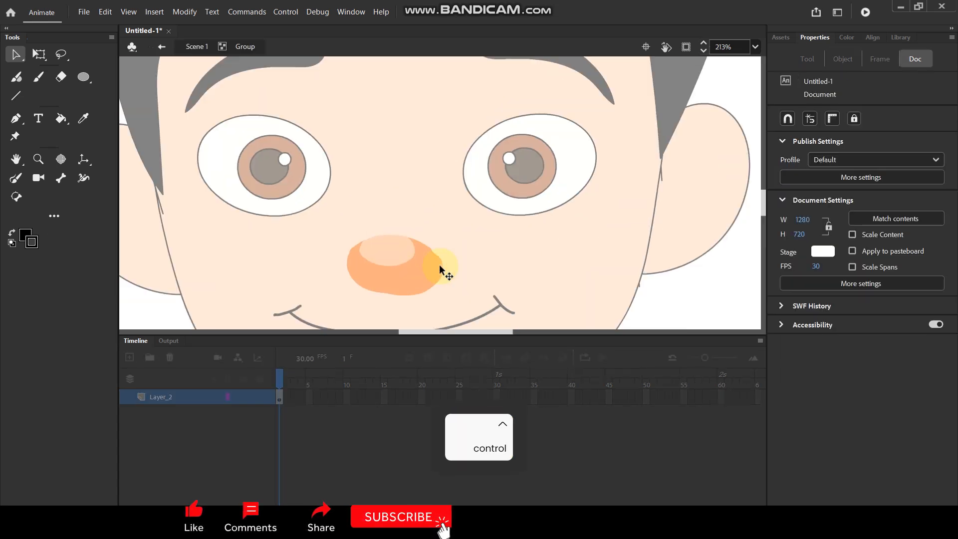
left_click(436, 253)
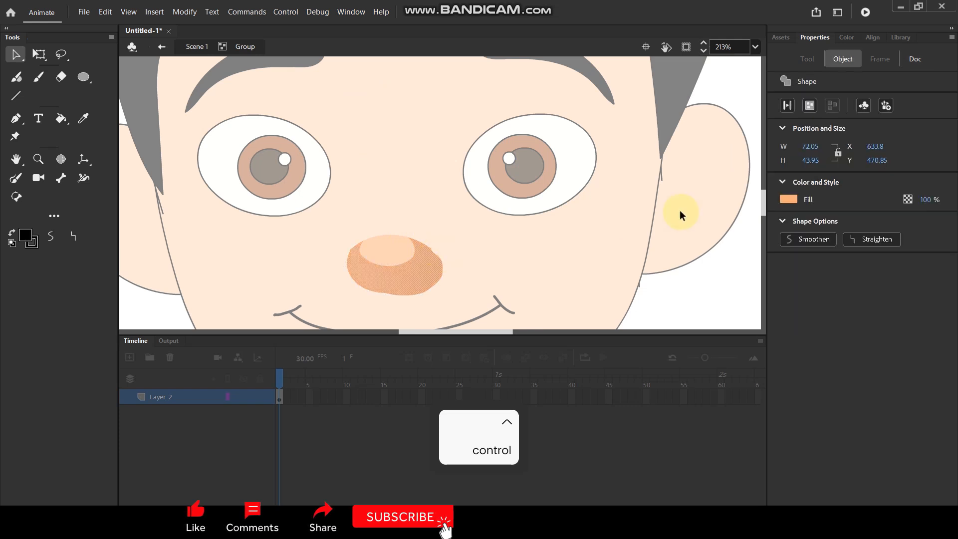
left_click(800, 238)
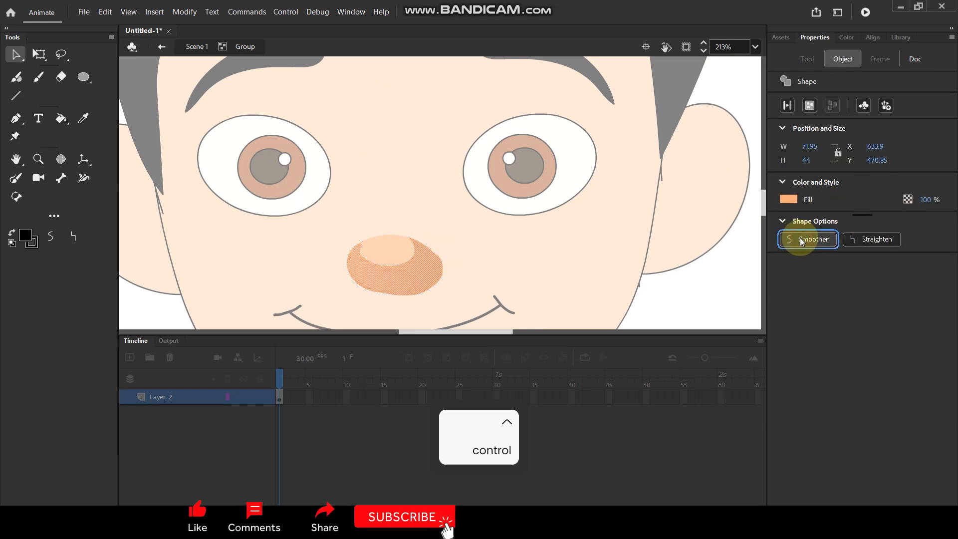
left_click(667, 304)
double_click(692, 290)
scroll(491, 112, "down", 3)
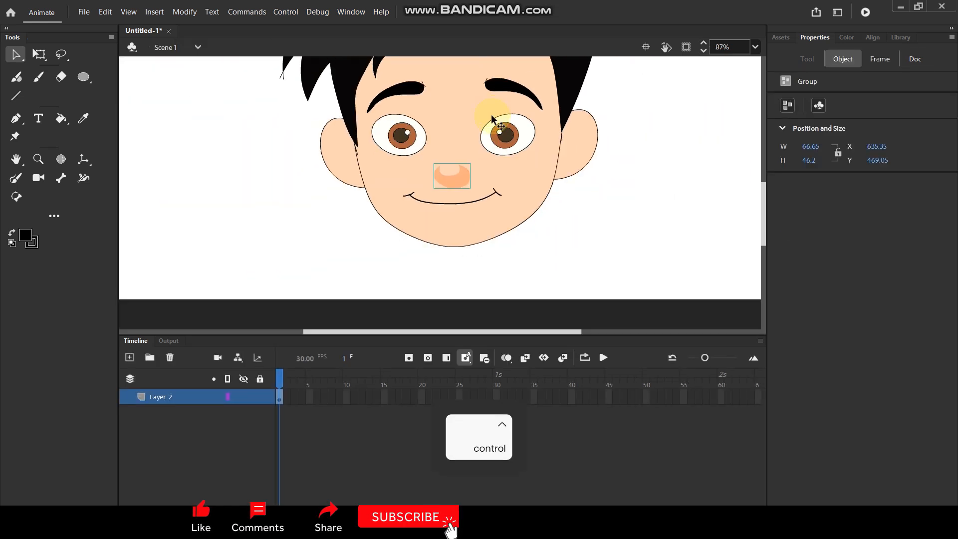
scroll(491, 114, "up", 2)
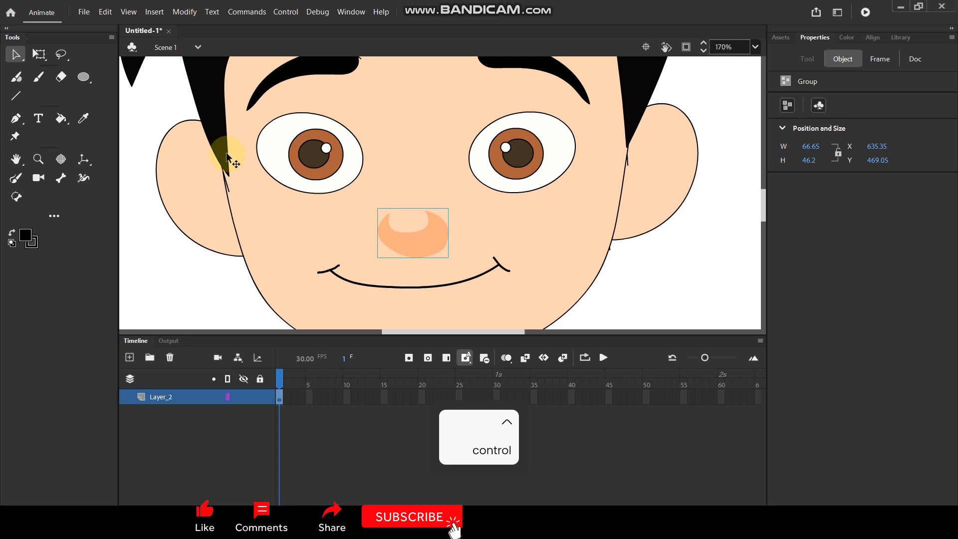
scroll(269, 180, "down", 2)
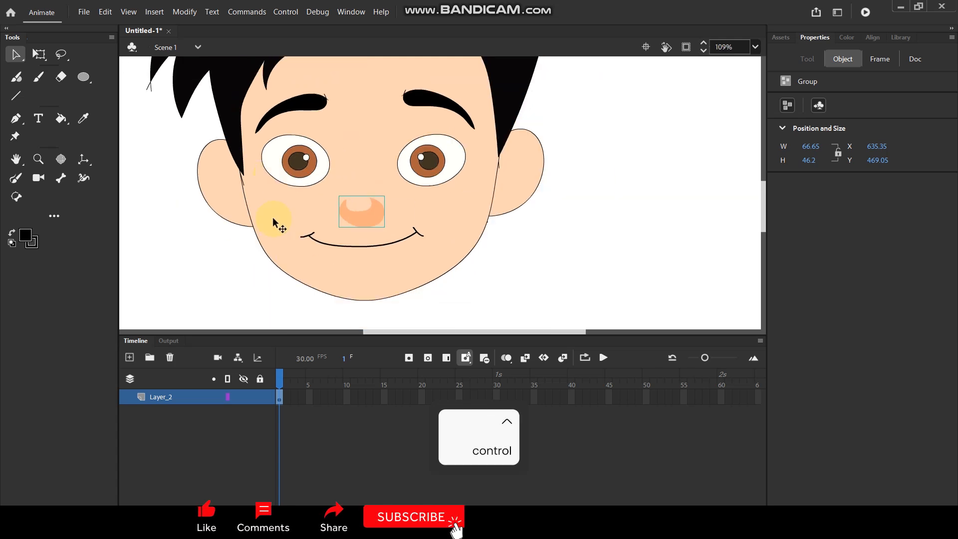
Delete the black outline inside the face shape's group and leave the group
double_click(269, 215)
left_click(216, 273)
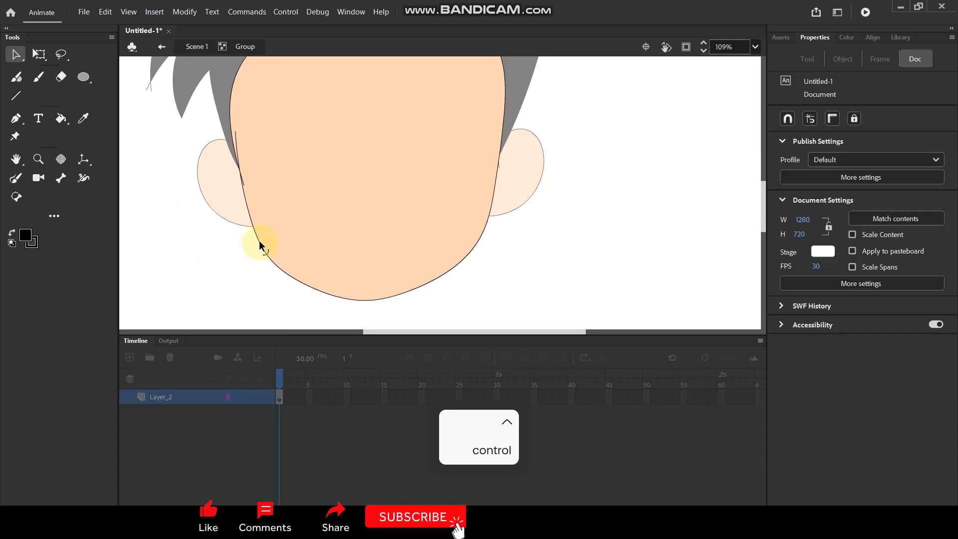
left_click(259, 241)
key("Delete")
double_click(582, 248)
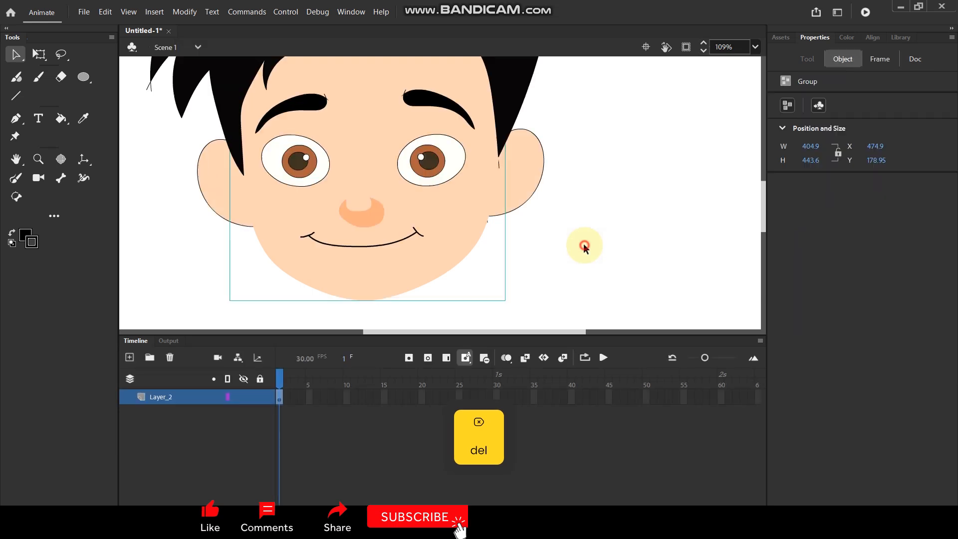
Delete the black outline and the stray inner lines in the group of the ear on the drawing's right side
double_click(537, 191)
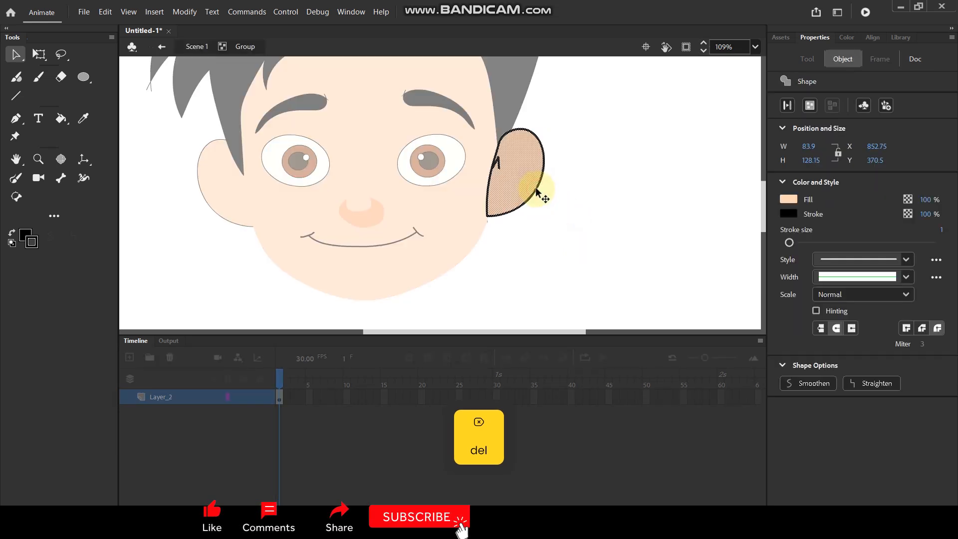
key("Delete")
key("ctrl+z")
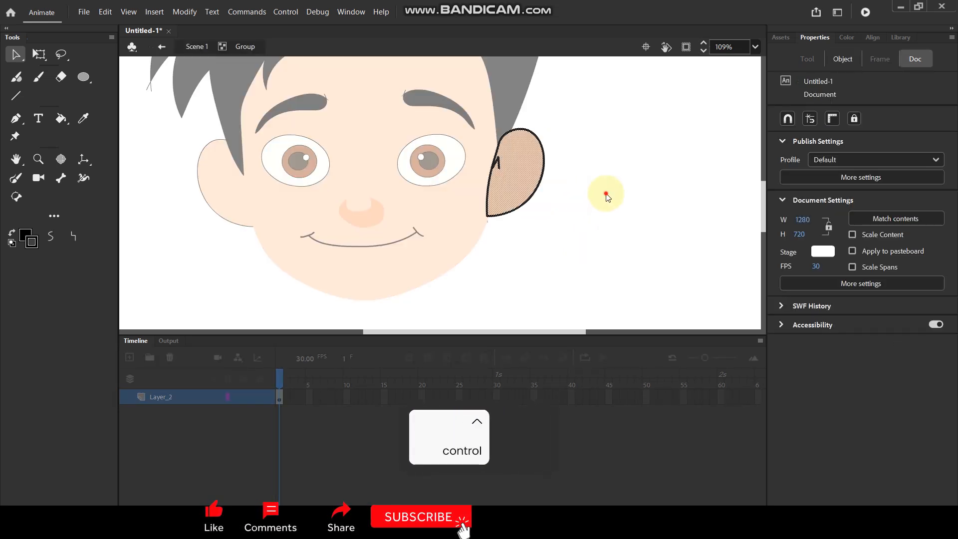
left_click(536, 191)
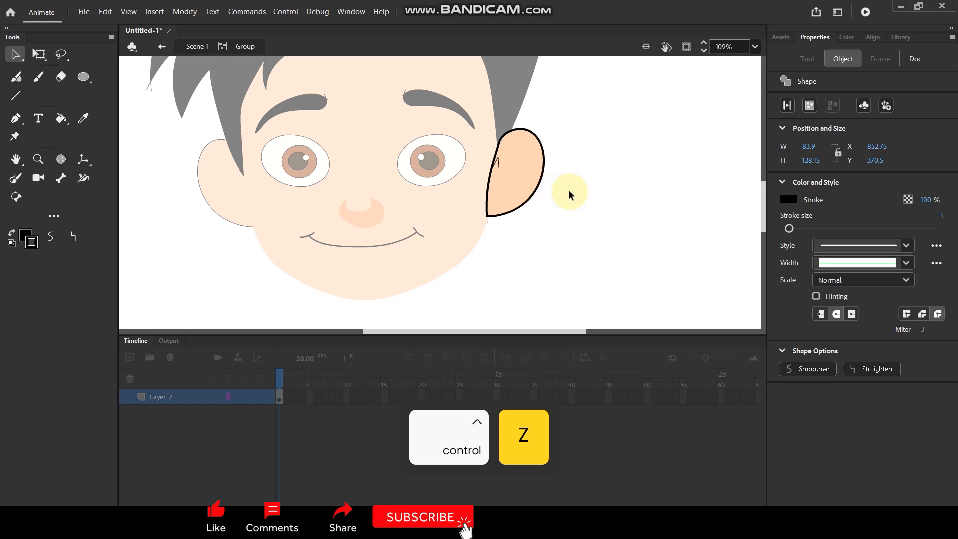
key("Delete")
left_click(587, 197)
left_click(498, 164)
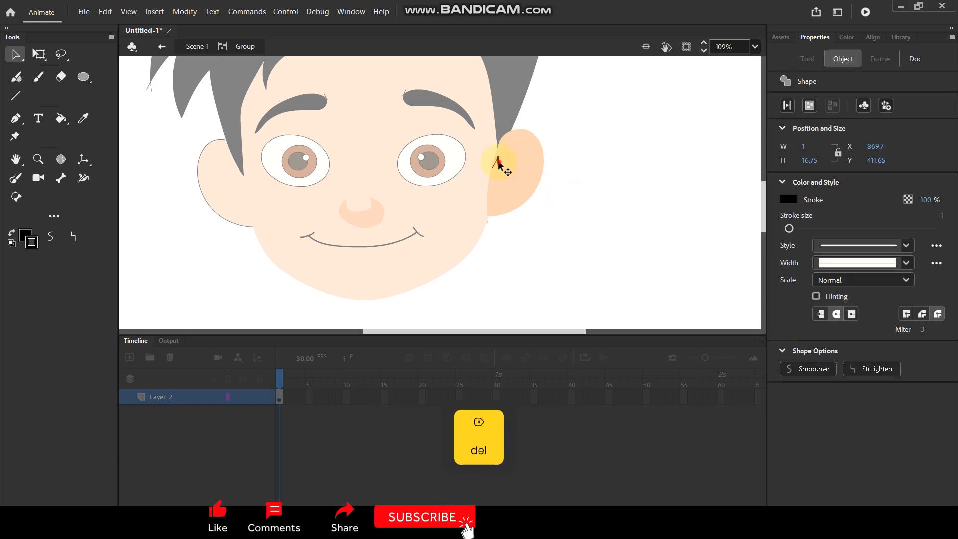
Draw a curved Paint Brush line across the right-hand ear from its upper outer edge to its lower inner tip
scroll(561, 157, "up", 3, "ctrl")
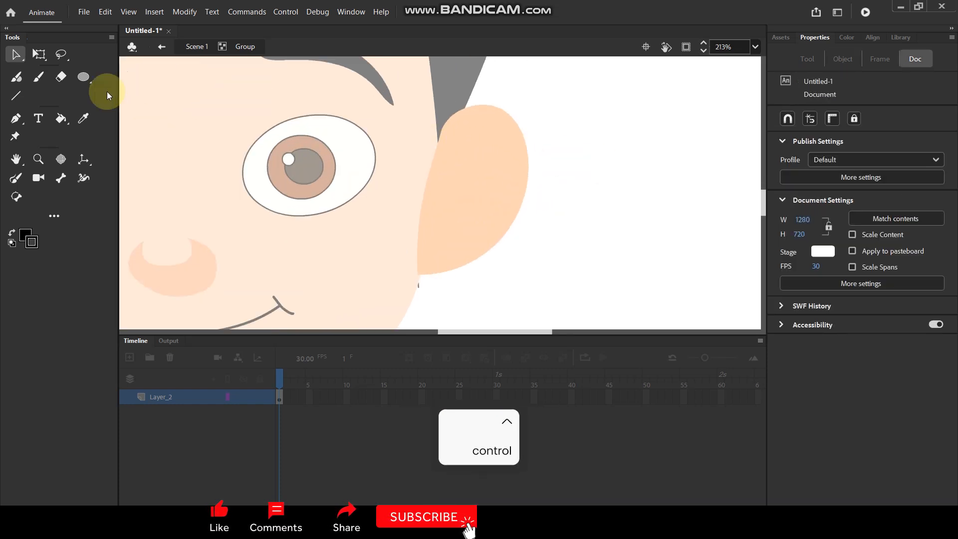
left_click(17, 177)
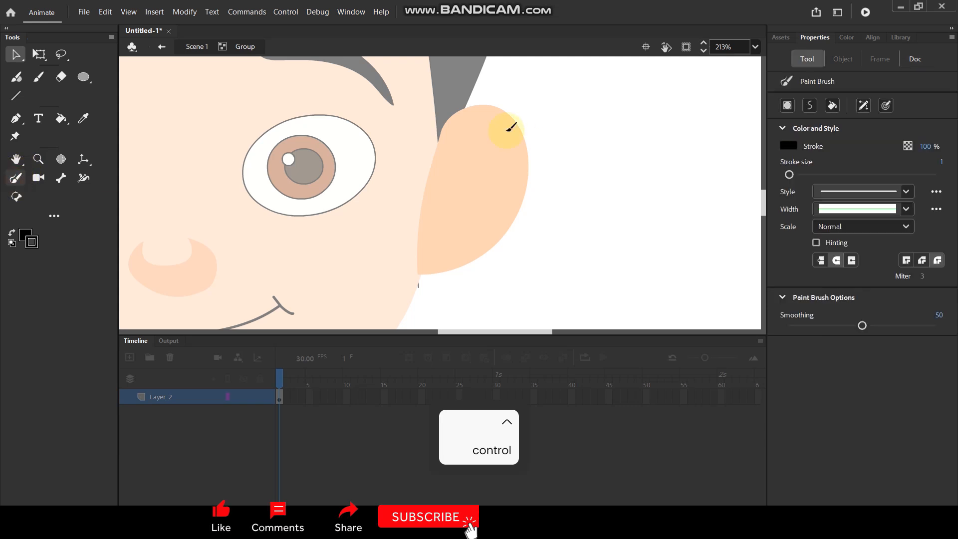
mouse_move(519, 117)
left_mouse_down()
mouse_move(520, 144)
mouse_move(482, 223)
left_mouse_up()
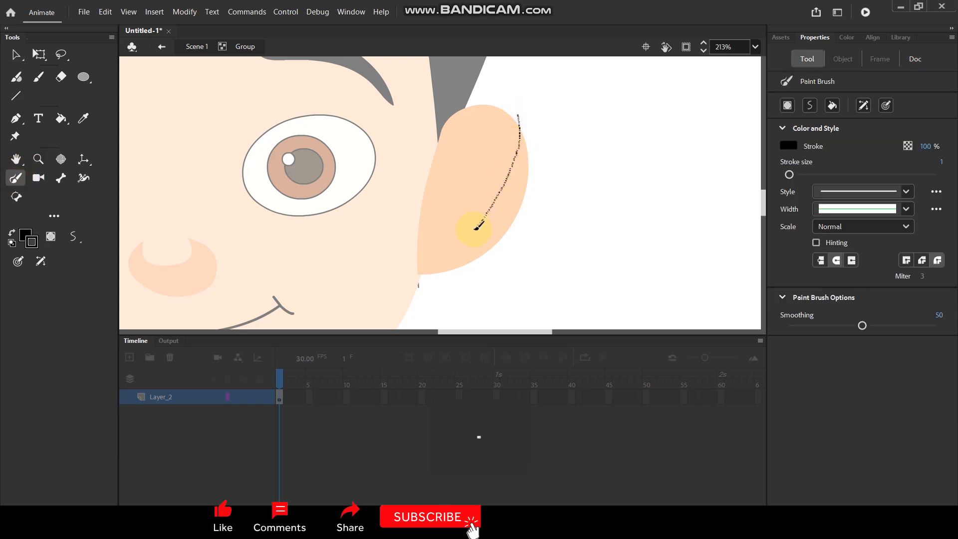
left_click_drag(429, 258, 410, 266)
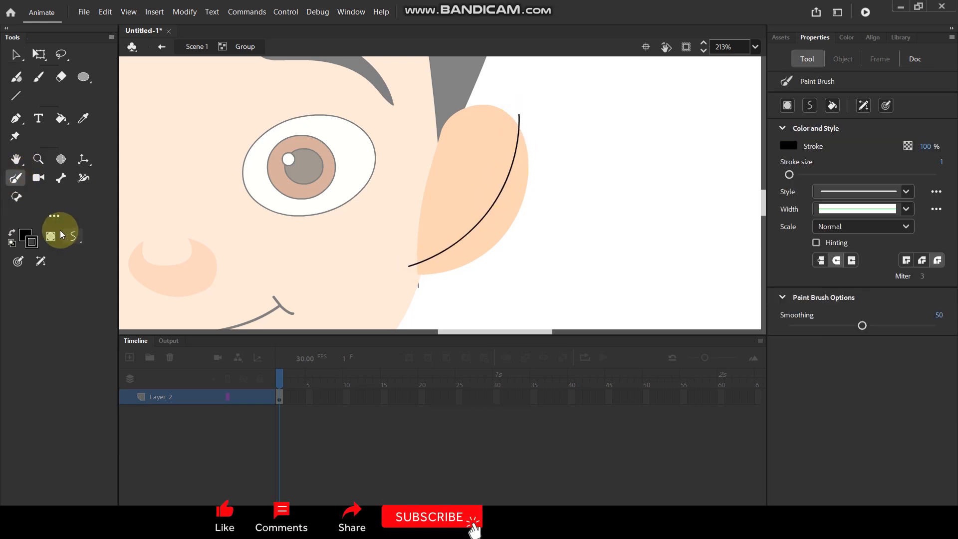
Sample the ear's skin colour, darken it to E5B38C and fill the ear's outer strip with it
key("i")
left_click(464, 154)
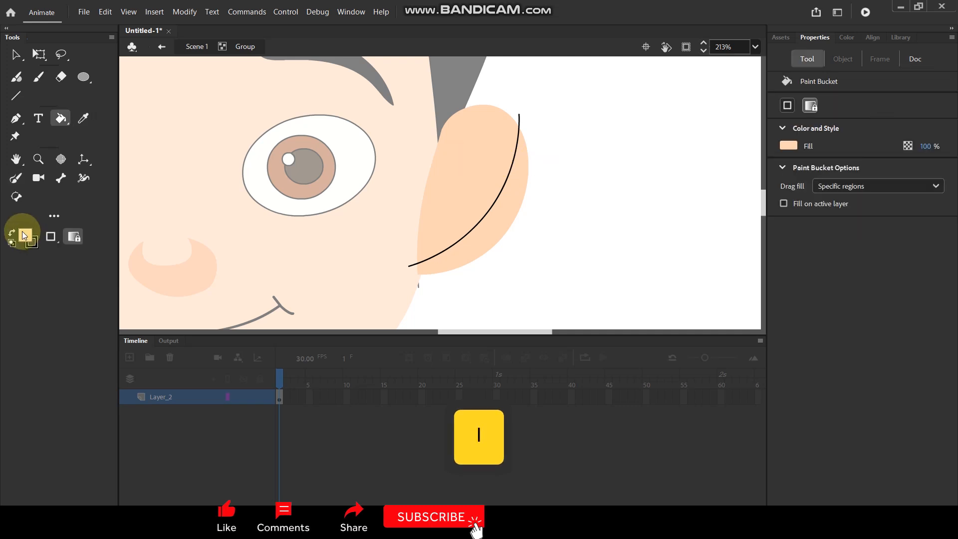
left_click(24, 234)
left_click(254, 259)
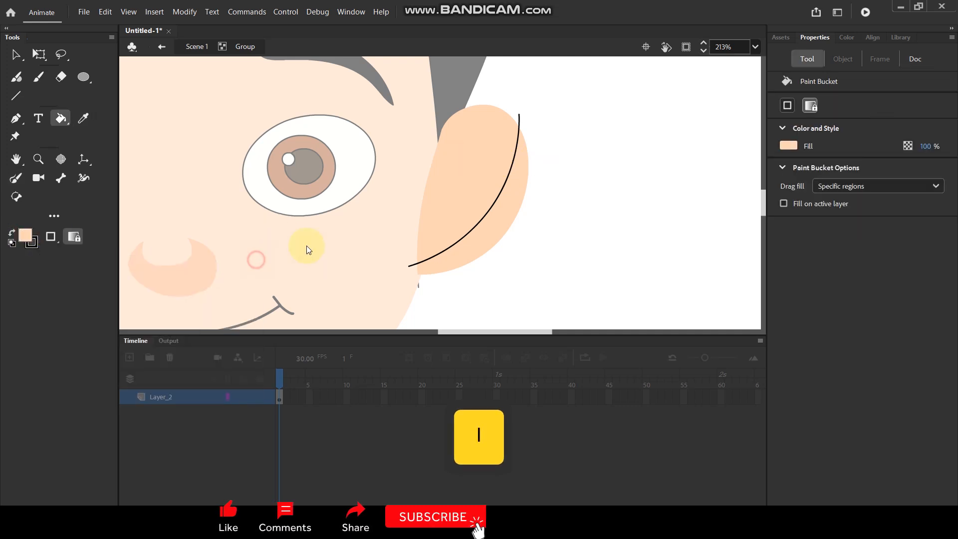
left_click_drag(381, 181, 397, 196)
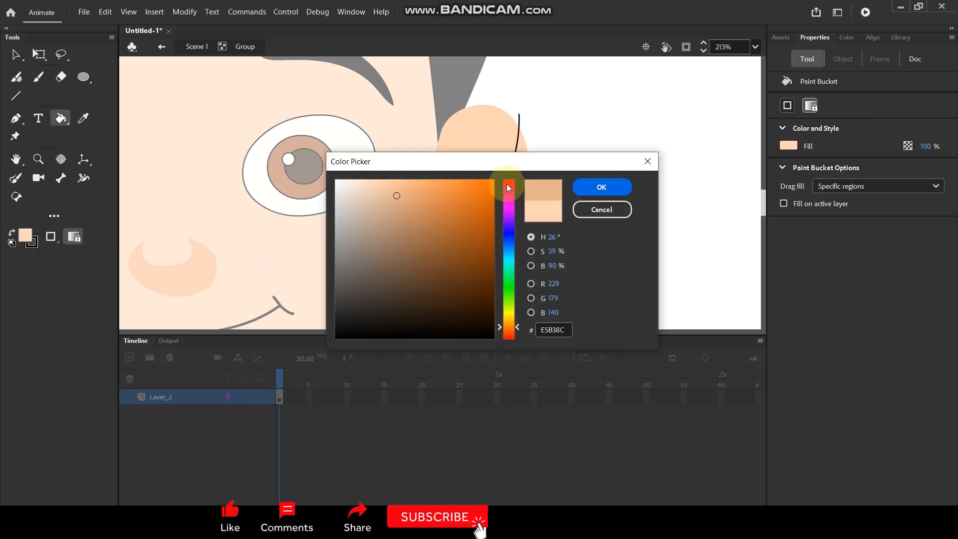
left_click(598, 188)
left_click(513, 200)
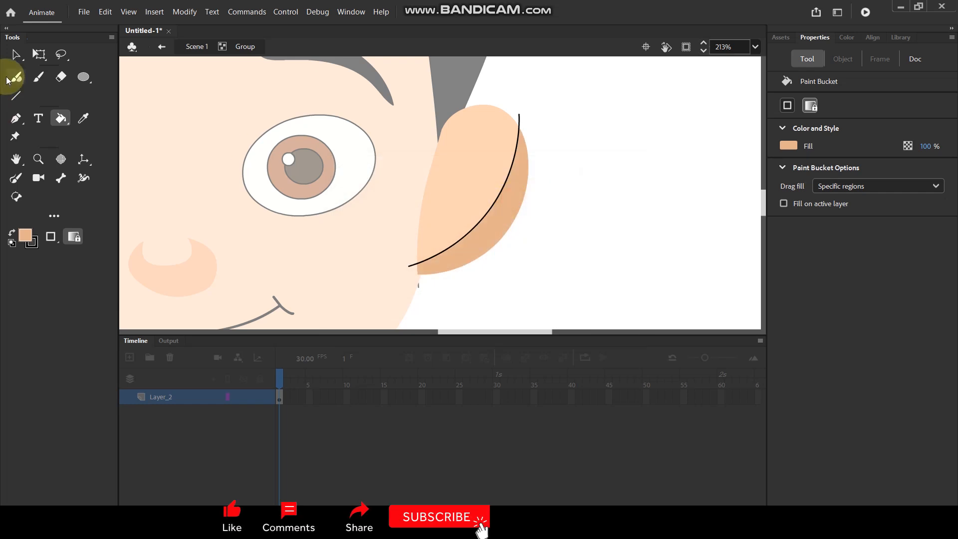
Delete the black dividing curve from the shaded right-hand ear and leave its group
left_click(15, 54)
double_click(505, 185)
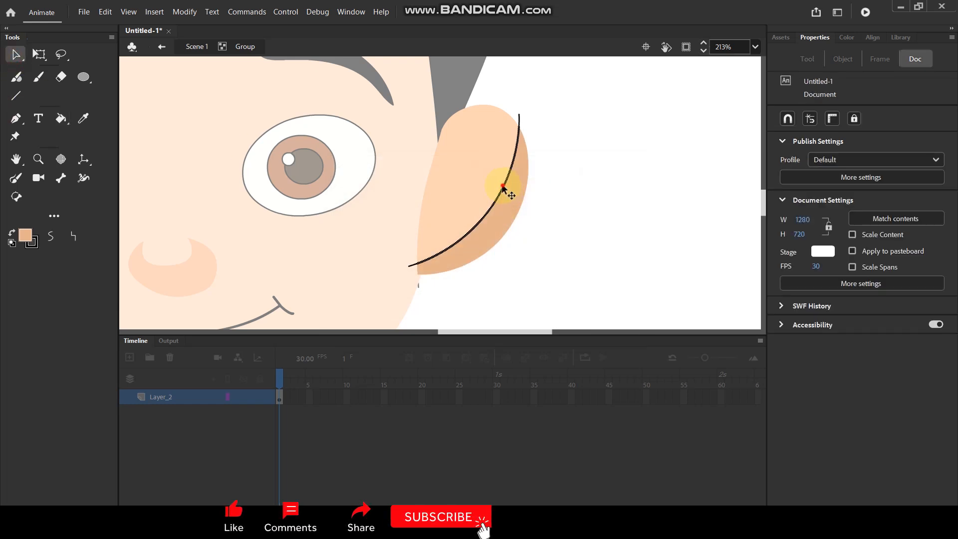
key("Delete")
scroll(595, 163, "down", 3)
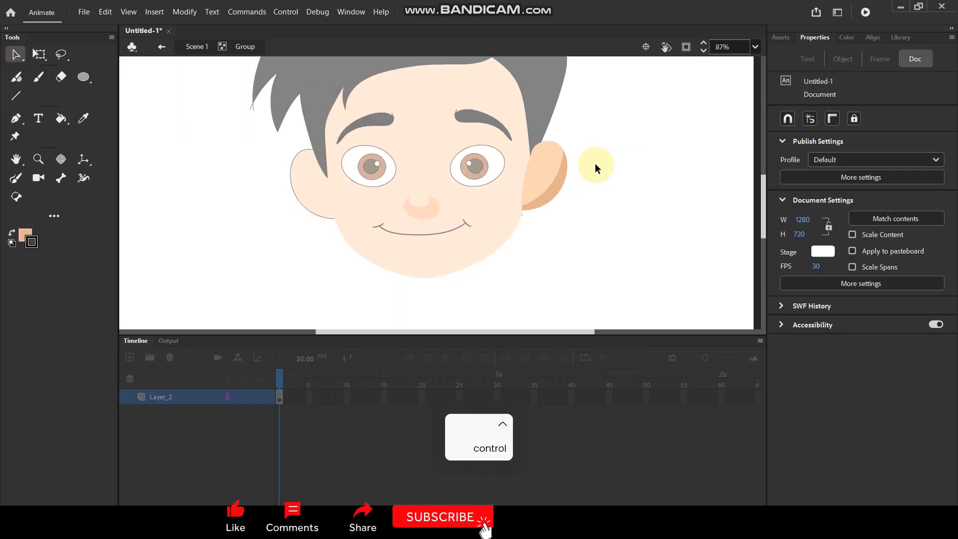
double_click(546, 255)
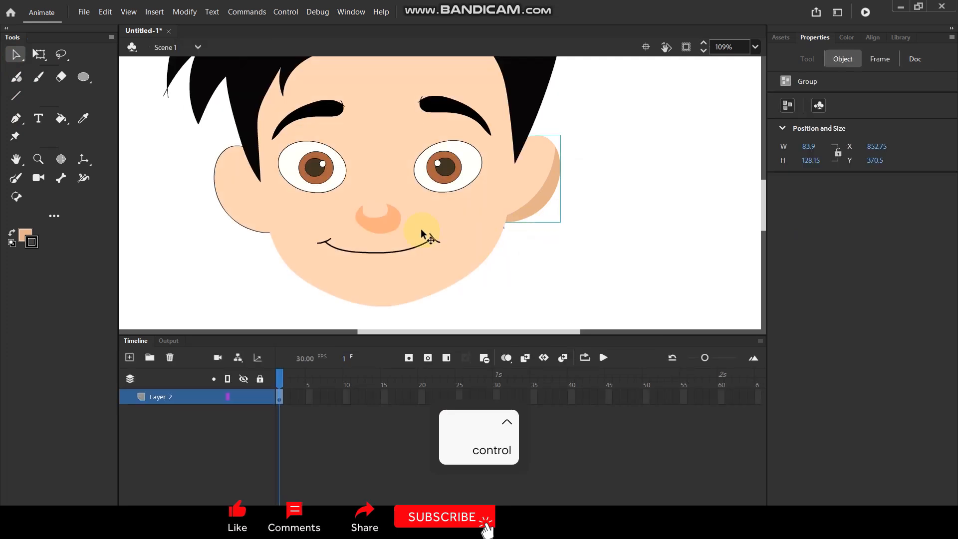
In the left-hand ear's group, draw a matching curved Paint Brush line and fill the outer strip with the darker skin colour
double_click(235, 200)
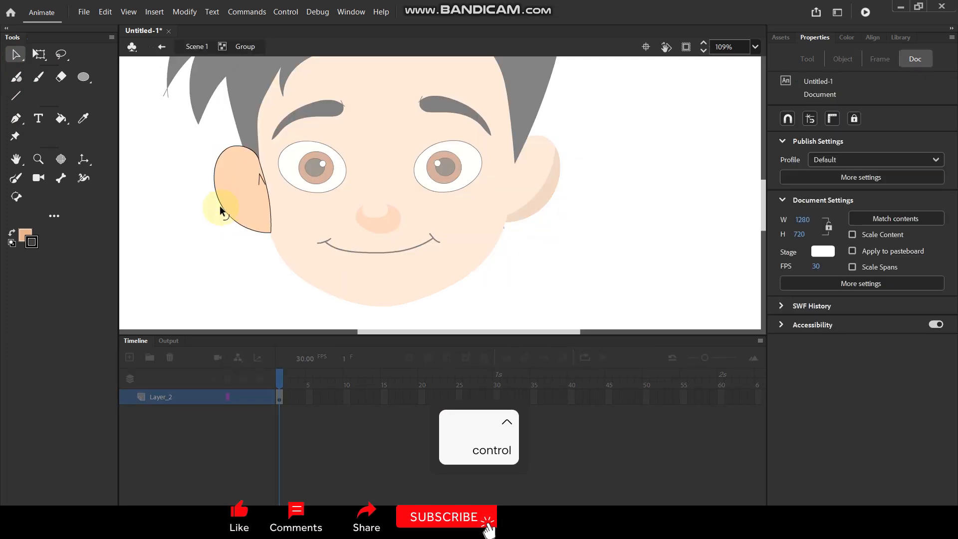
scroll(175, 191, "up", 2)
left_click(20, 178)
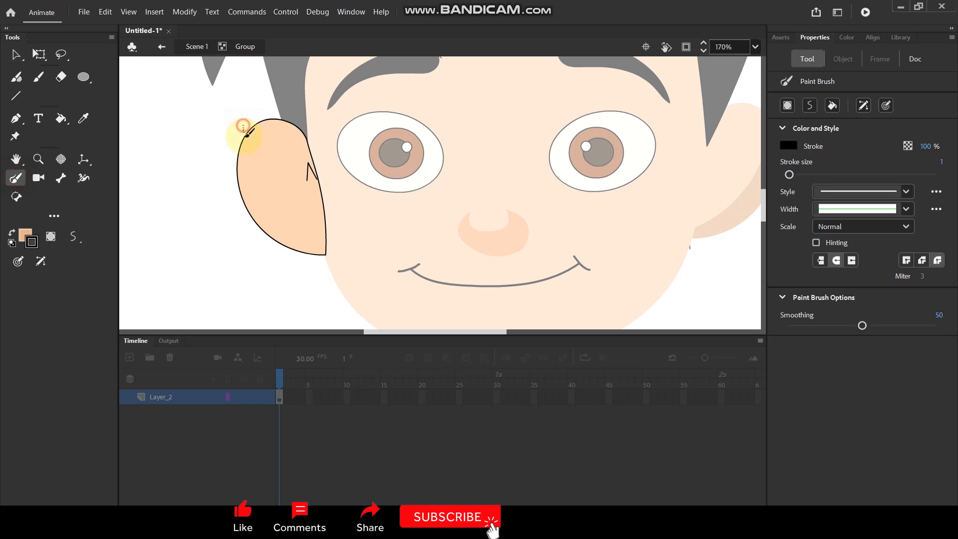
left_click_drag(334, 245, 334, 244)
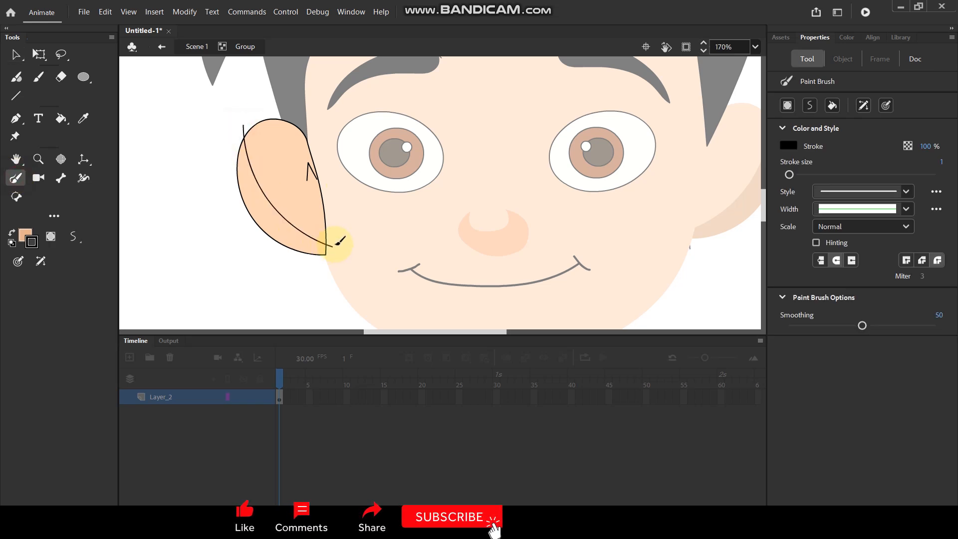
key("k")
left_click(277, 217)
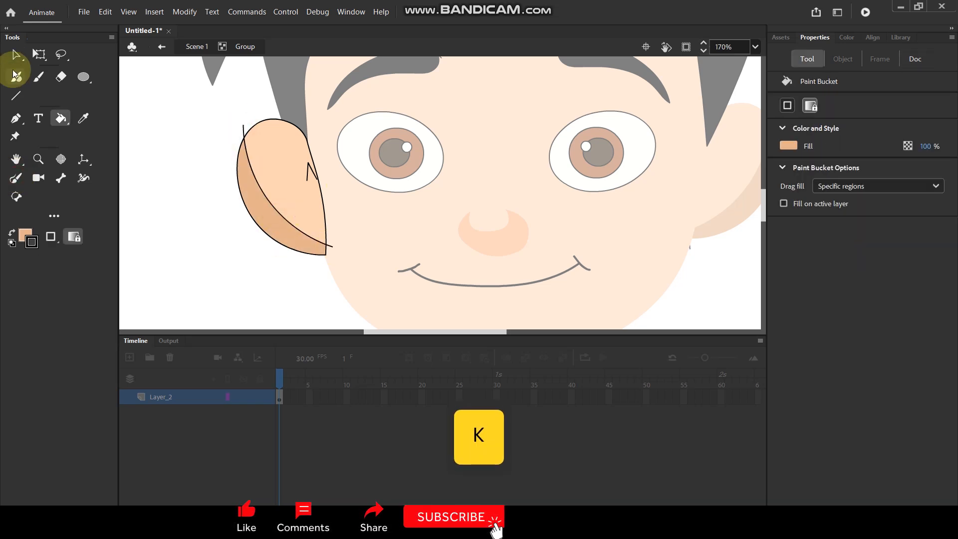
Delete the outline, dividing curve and stray inner lines of the left-hand ear, and leave its group
left_click(16, 59)
double_click(247, 156)
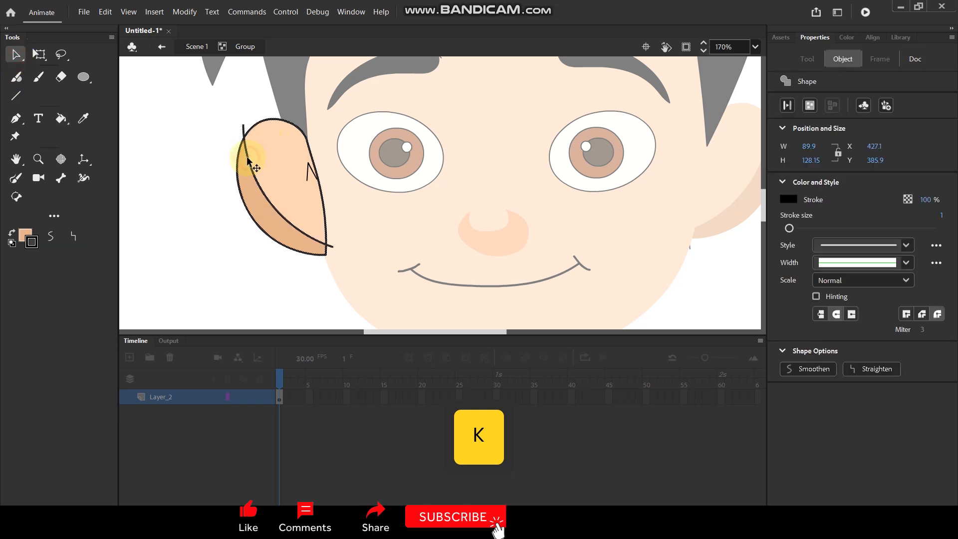
key("Delete")
left_click(307, 168)
key("Delete")
scroll(264, 167, "down", 5)
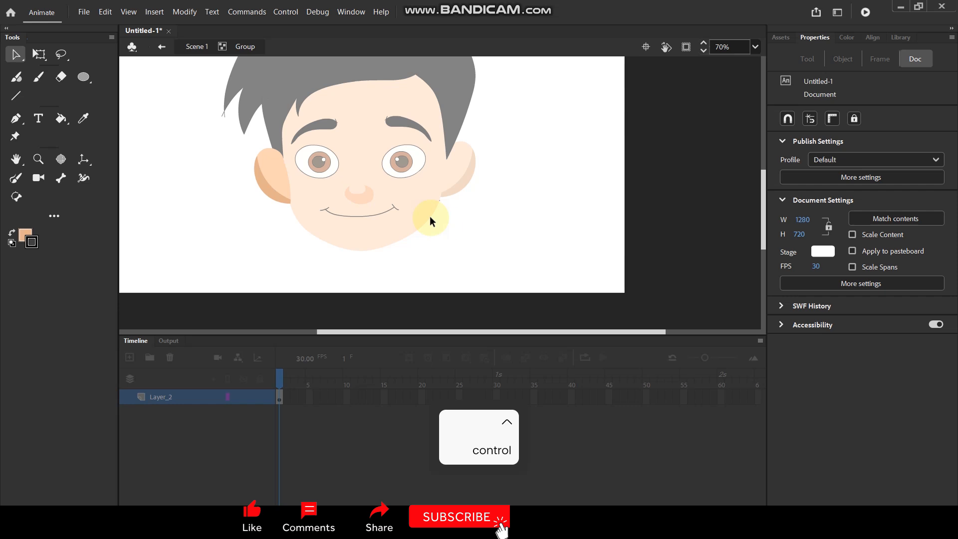
double_click(446, 228)
In the face shape's group, draw a Paint Brush curve down inside the right-hand edge and across the chin
scroll(385, 204, "up", 2)
left_click(406, 220)
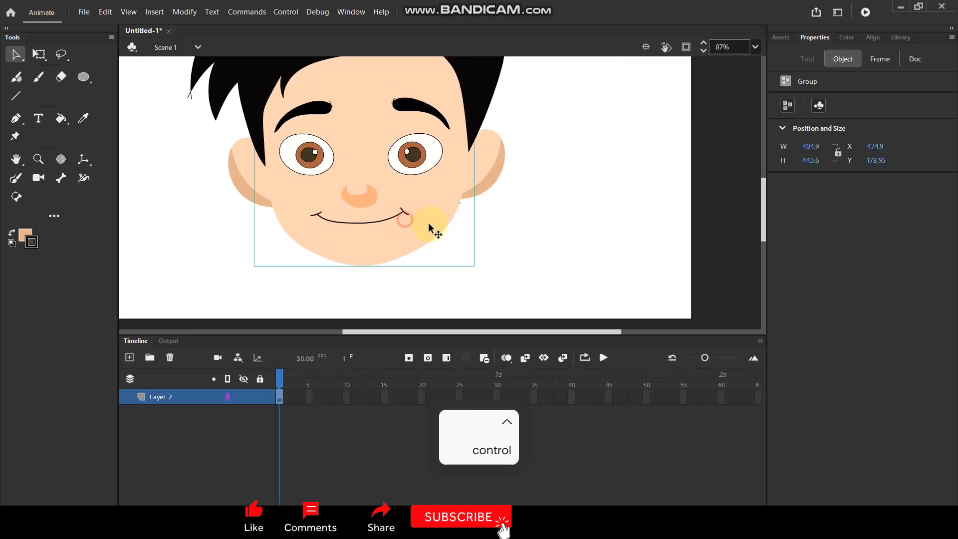
double_click(427, 223)
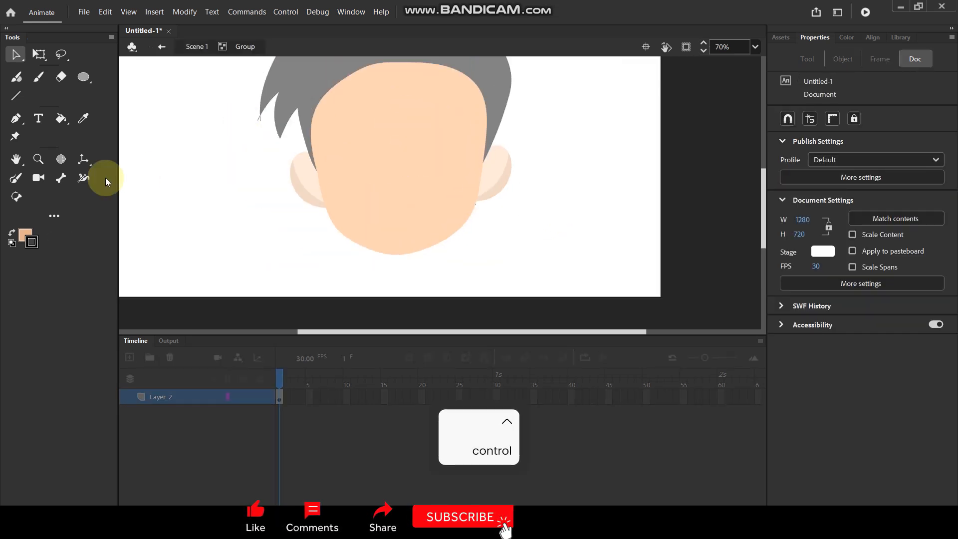
left_click(15, 178)
left_click_drag(472, 76, 474, 158)
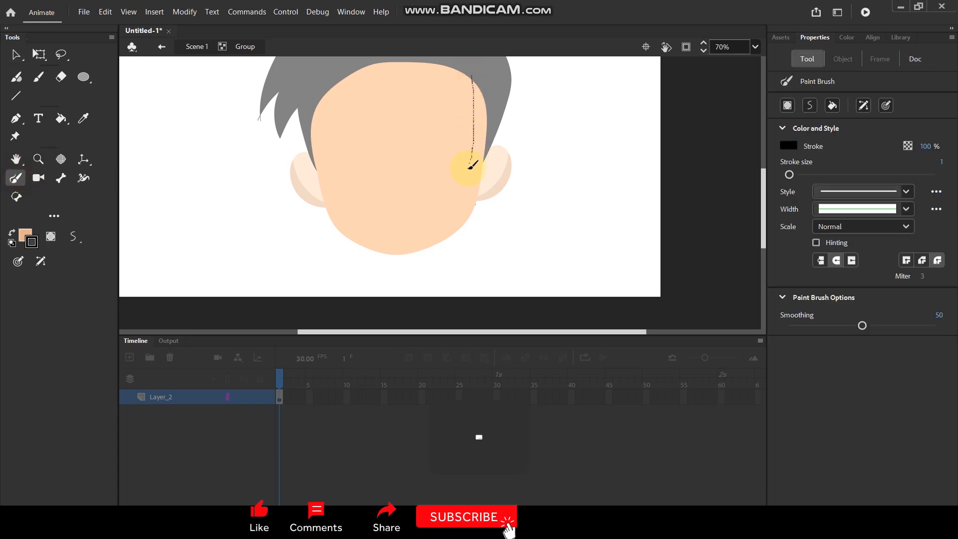
left_click_drag(398, 241, 326, 243)
Fill the face's outer strip beyond the curve with the darker skin colour and delete the black curve
key("k")
left_click(467, 215)
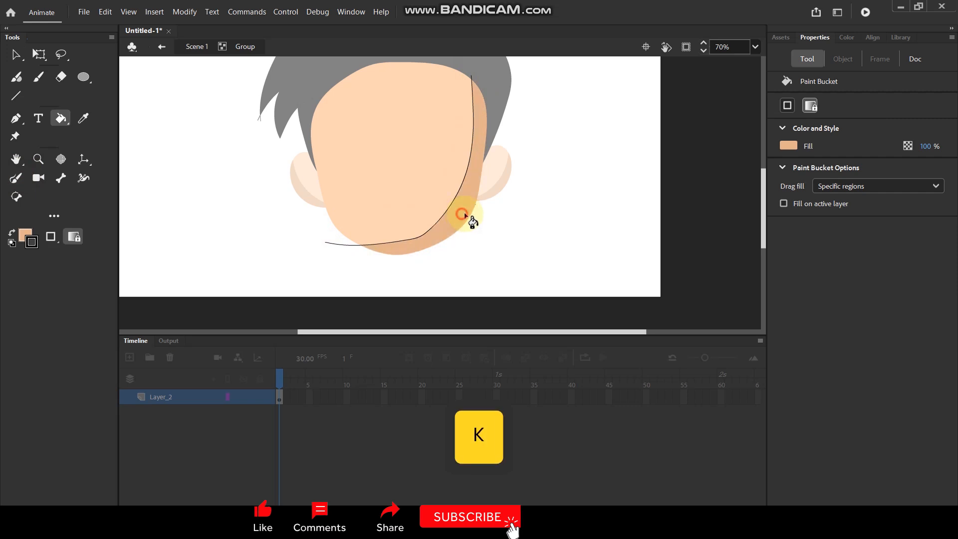
key("v")
left_click(450, 204)
key("Delete")
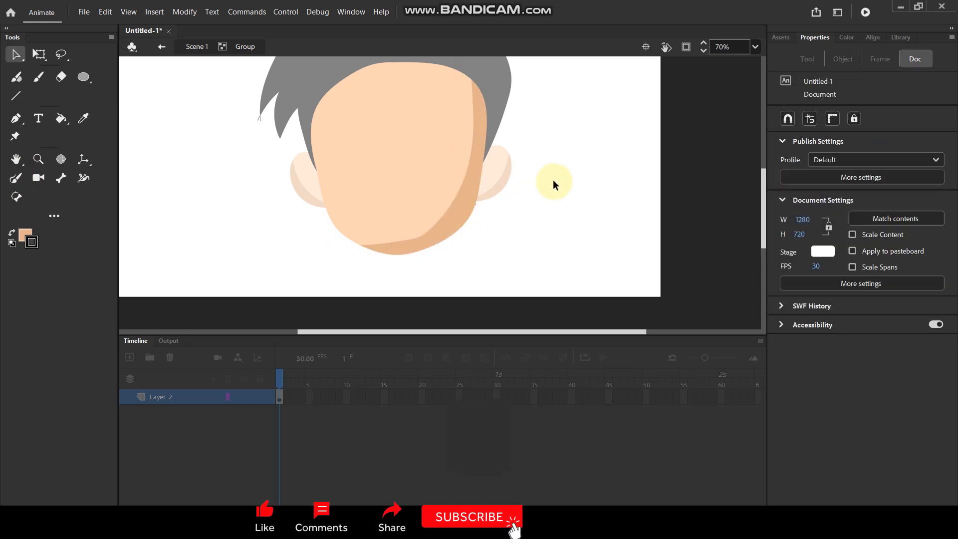
Leave the face's group, delete the black outline of the right-hand eyebrow inside its group, and leave that group
key("ctrl+e")
scroll(509, 141, "down", 2)
scroll(481, 128, "up", 4)
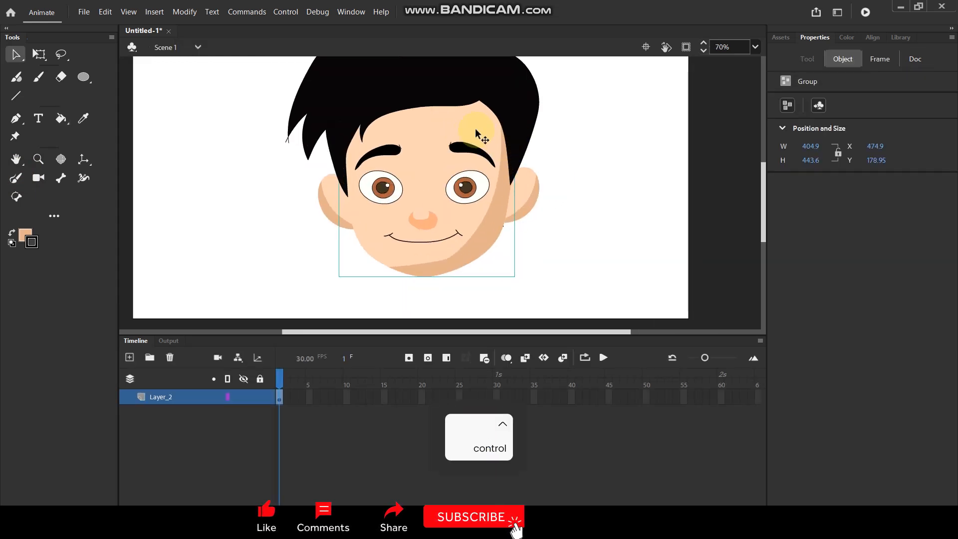
left_click(463, 154)
double_click(463, 157)
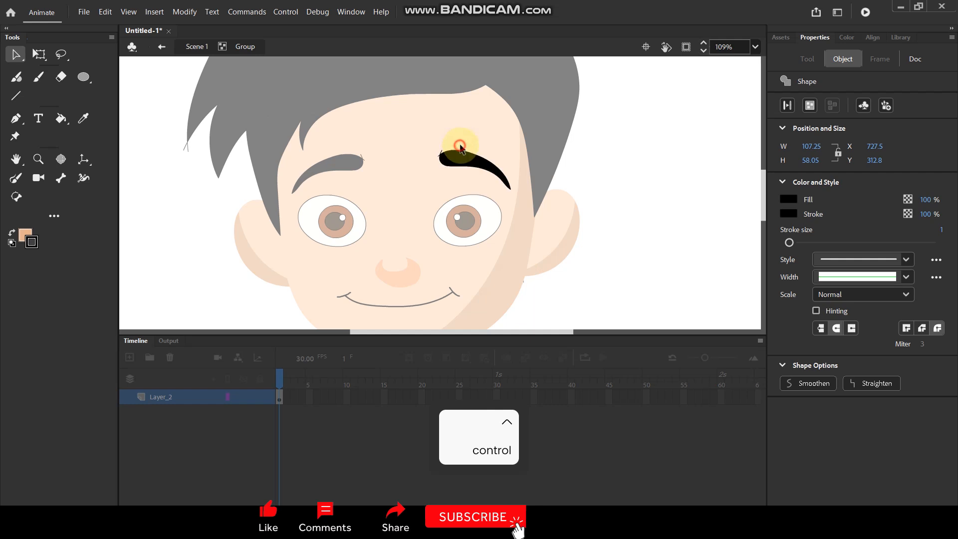
left_click(452, 151)
key("Delete")
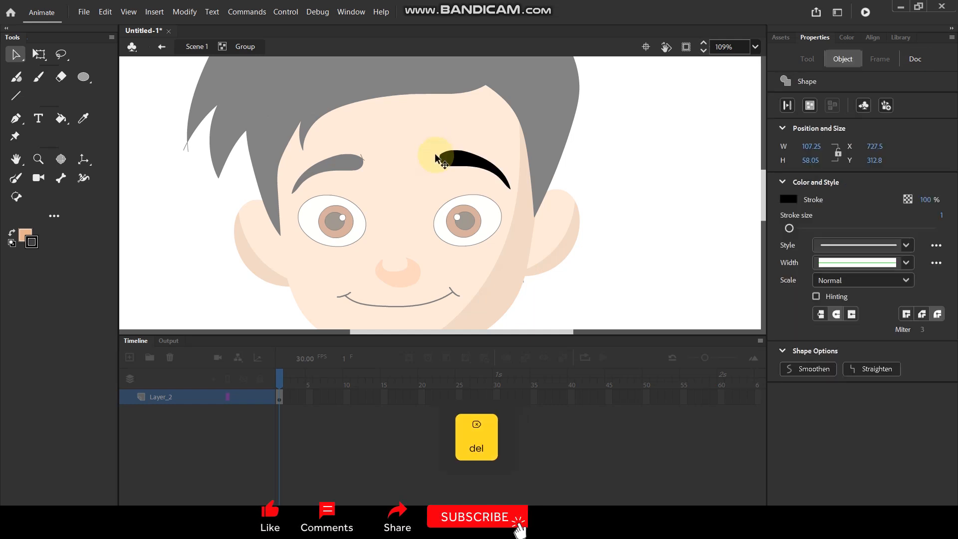
double_click(420, 129)
Delete the black outline of the left-hand eyebrow inside its group and leave the group
left_click(353, 160)
double_click(353, 160)
left_click(360, 159)
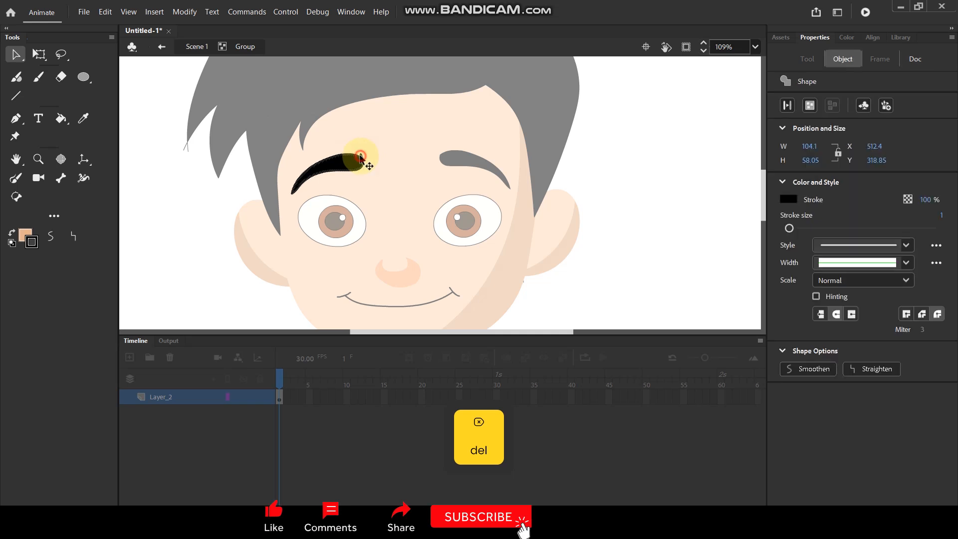
left_click(393, 149)
Delete the hair's outline inside its group, leave the group, and remove the stray line at the hair's left tip
scroll(627, 145, "down", 3)
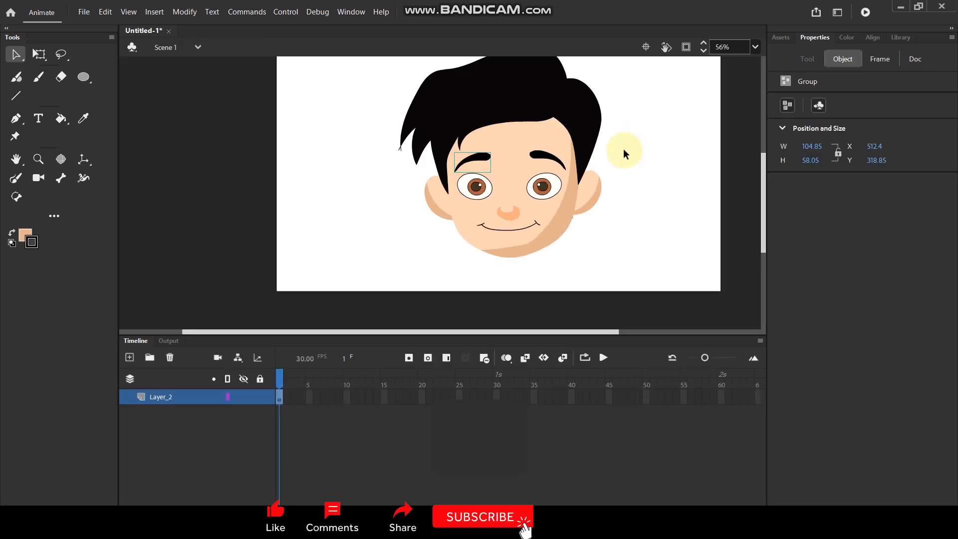
left_click(436, 121)
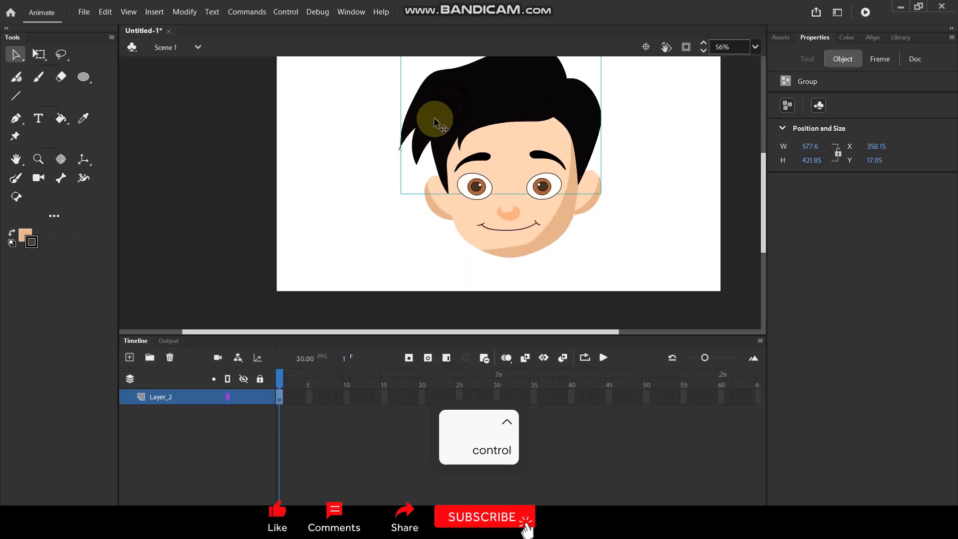
double_click(439, 117)
left_click(357, 164)
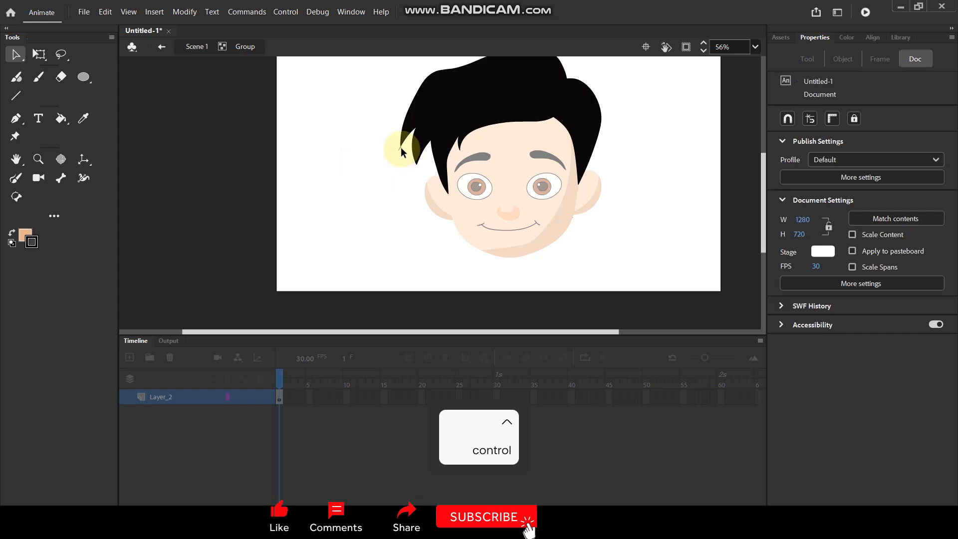
left_click(413, 131)
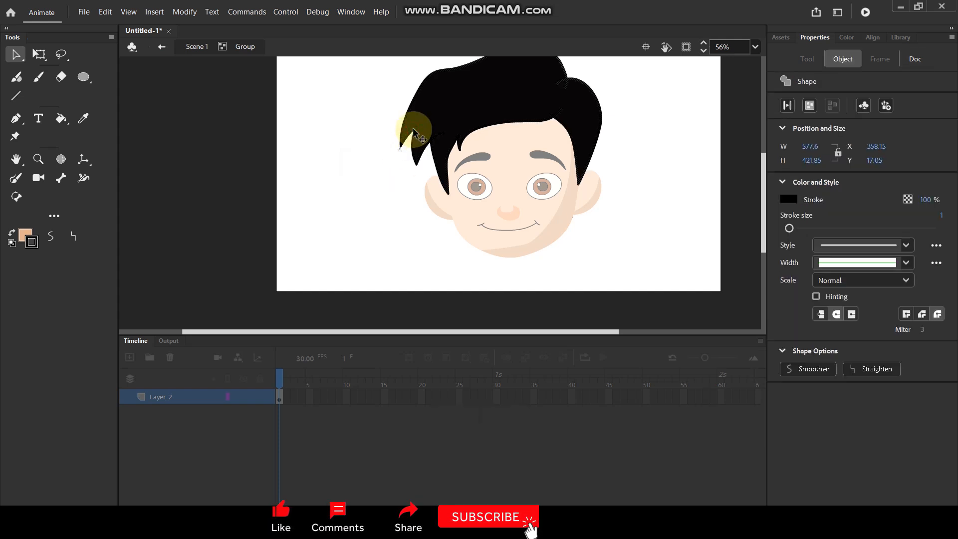
key("Delete")
double_click(364, 163)
left_click(394, 149)
left_click(399, 148)
key("Delete")
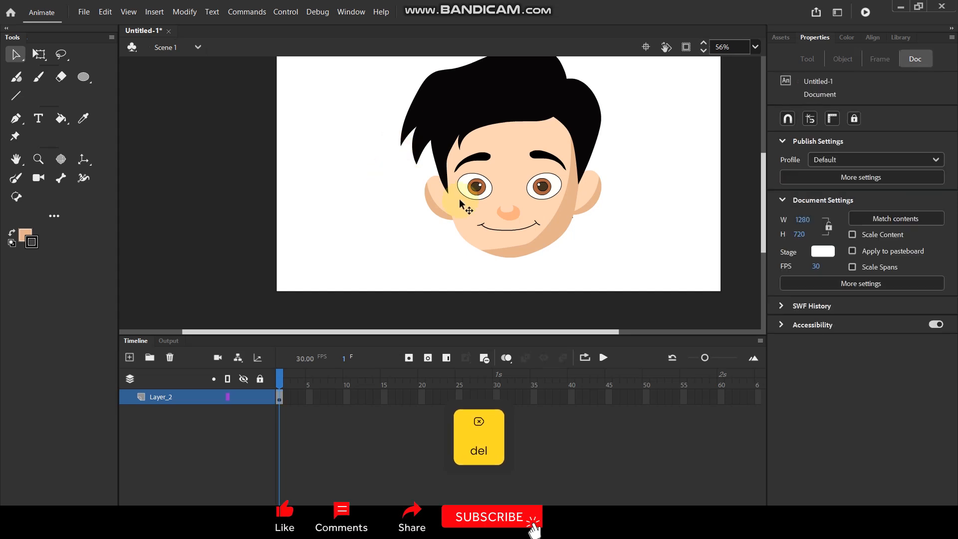
Select all parts of the head, convert them to a graphic symbol, and move it to about X 333, Y 31
scroll(385, 195, "down", 2)
left_click_drag(354, 86, 592, 269)
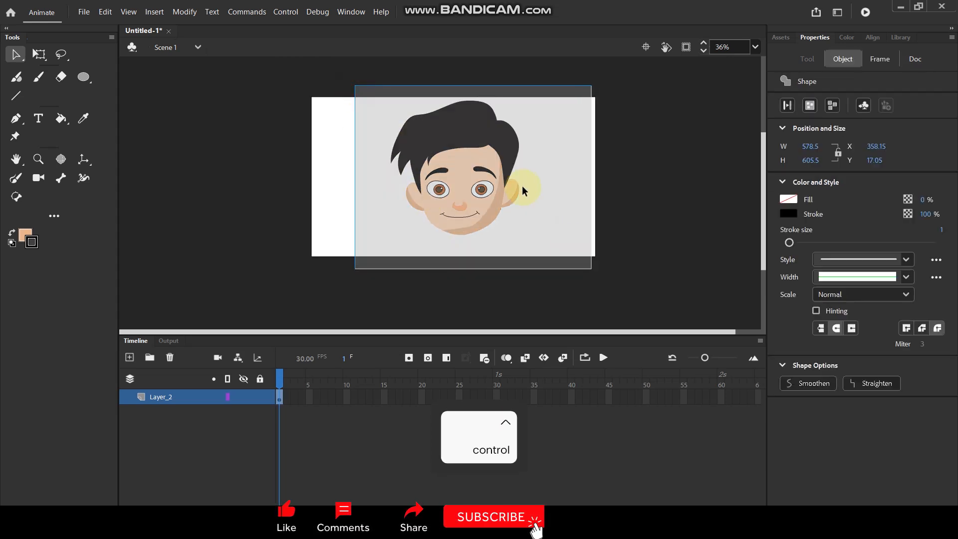
scroll(501, 160, "up", 1)
scroll(502, 165, "up", 1)
key("F8")
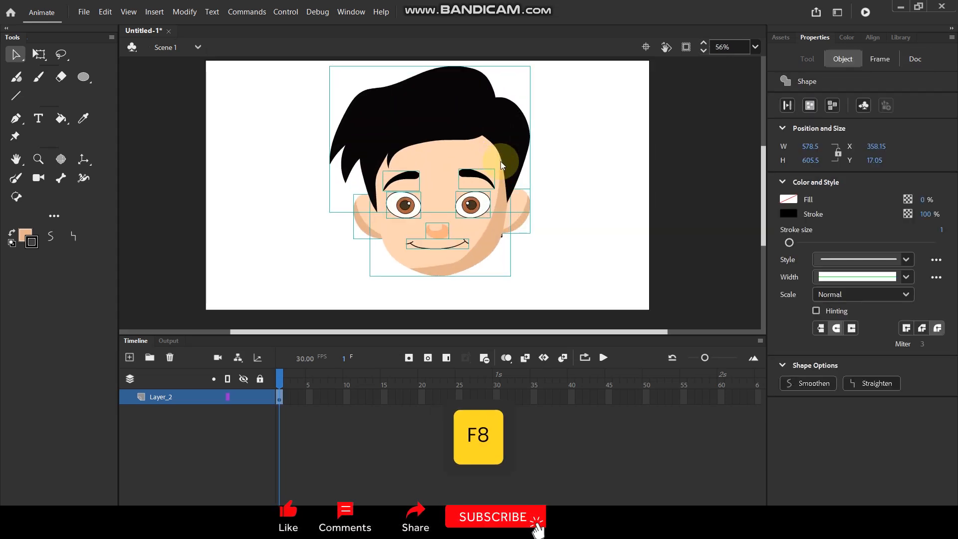
left_click(532, 106)
left_click_drag(438, 182, 444, 202)
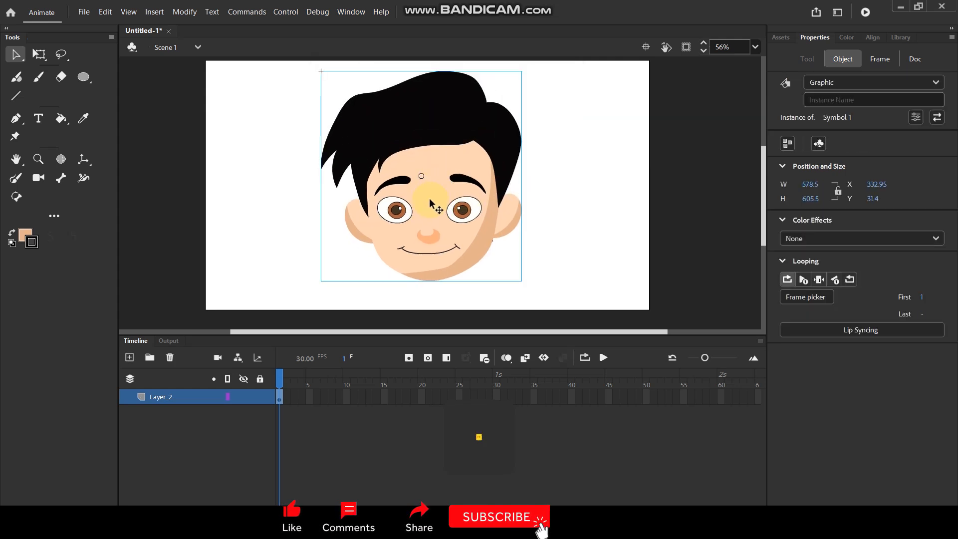
Inside the head symbol, distribute all the parts to separate layers and enlarge the timeline to show more of them
double_click(430, 201)
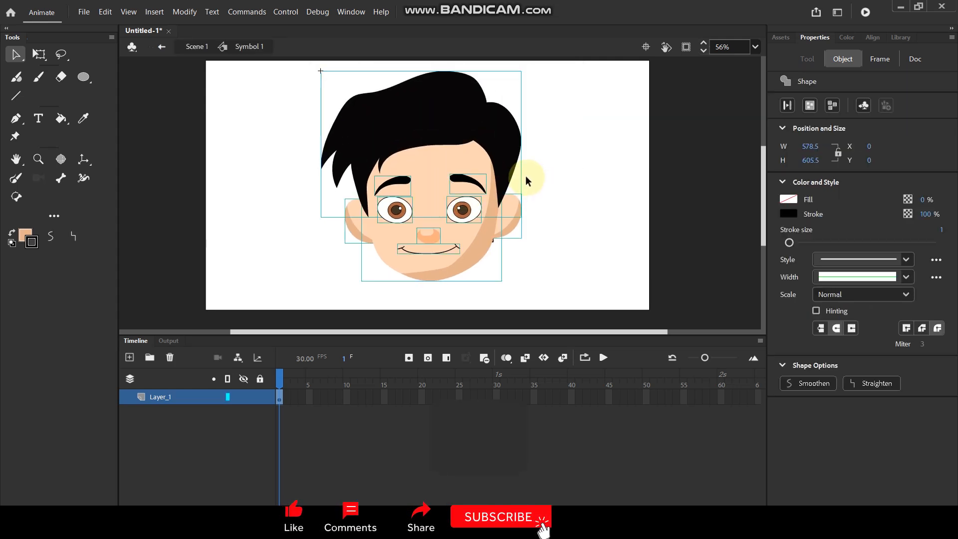
scroll(526, 179, "down", 1)
scroll(526, 179, "up", 1)
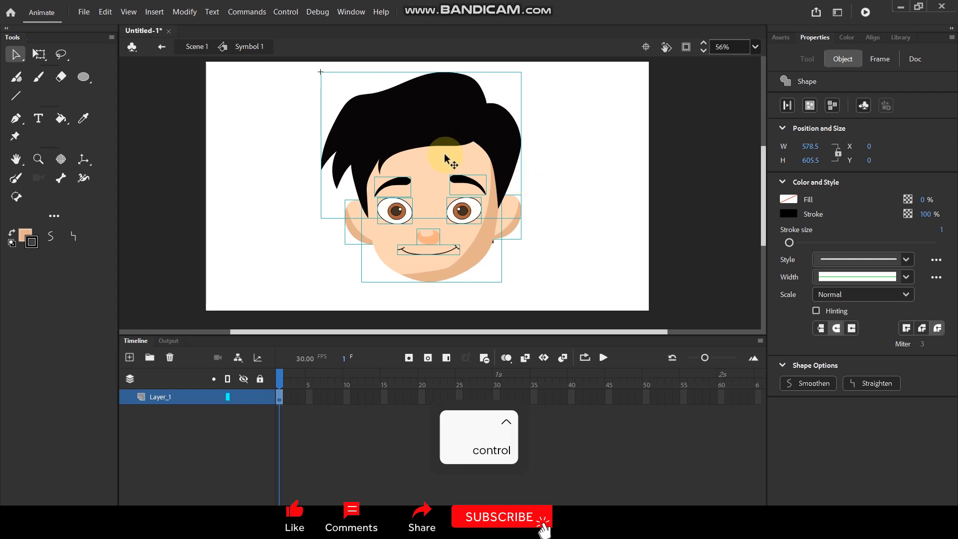
left_click(185, 11)
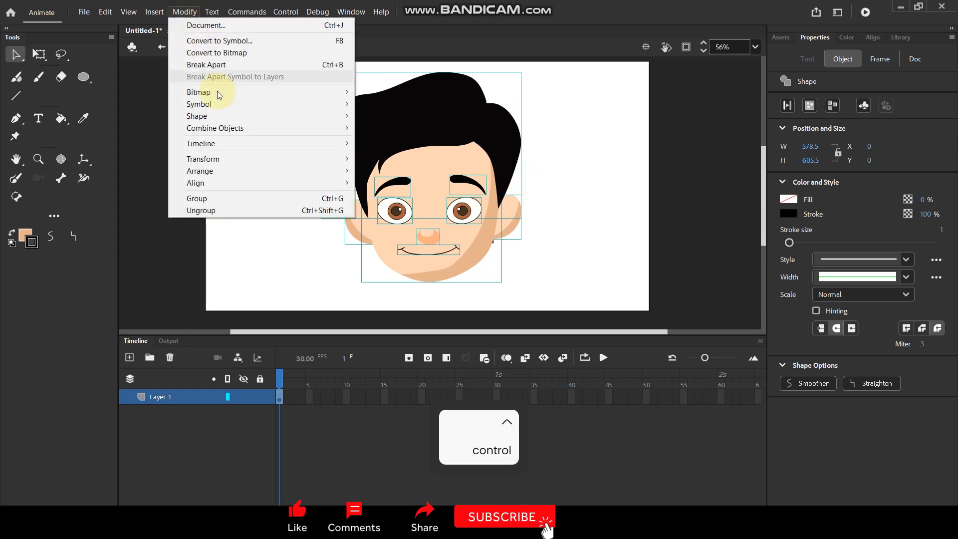
mouse_move(249, 128)
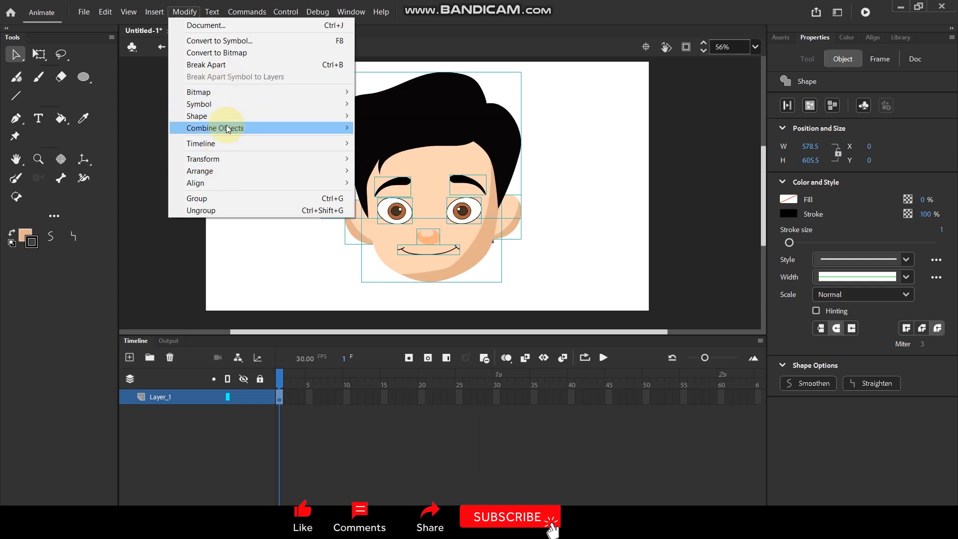
mouse_move(152, 11)
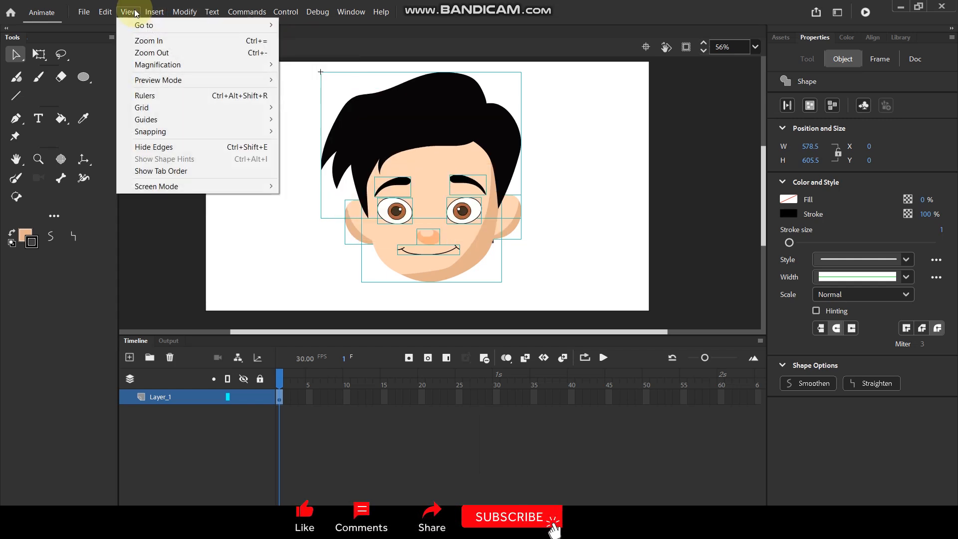
mouse_move(184, 12)
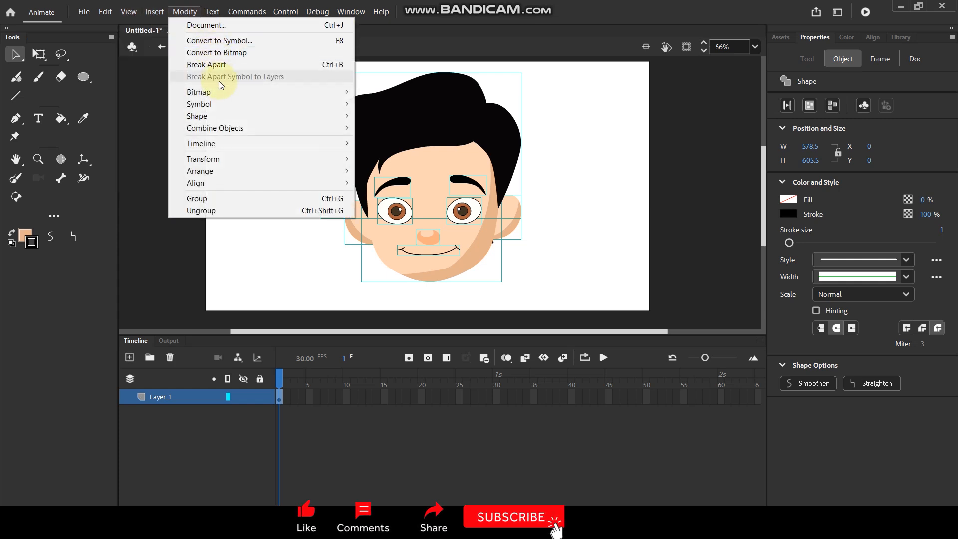
mouse_move(211, 96)
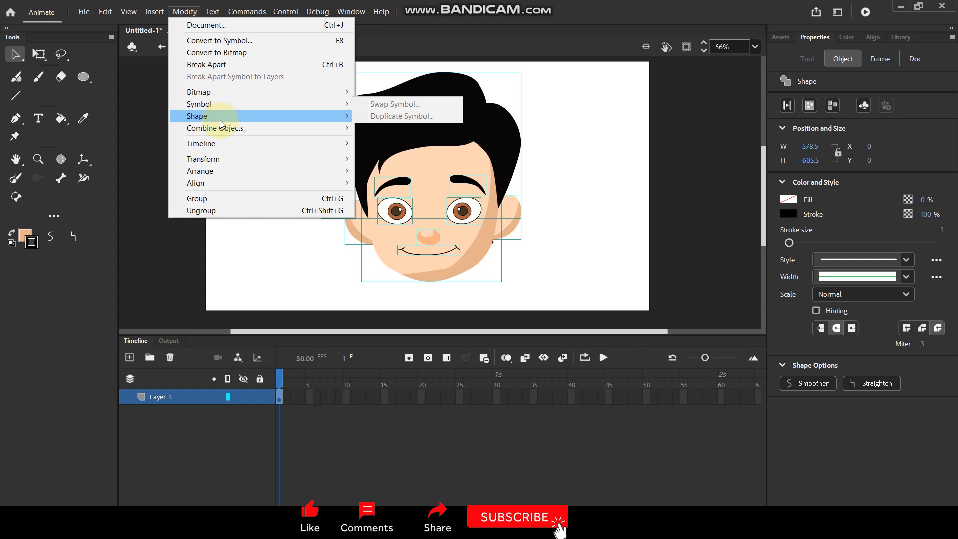
mouse_move(224, 147)
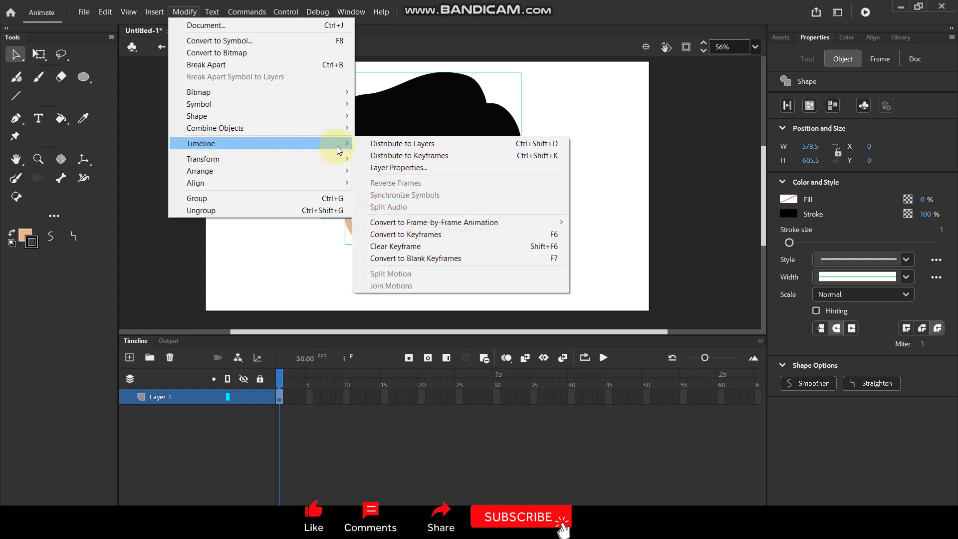
left_click(422, 144)
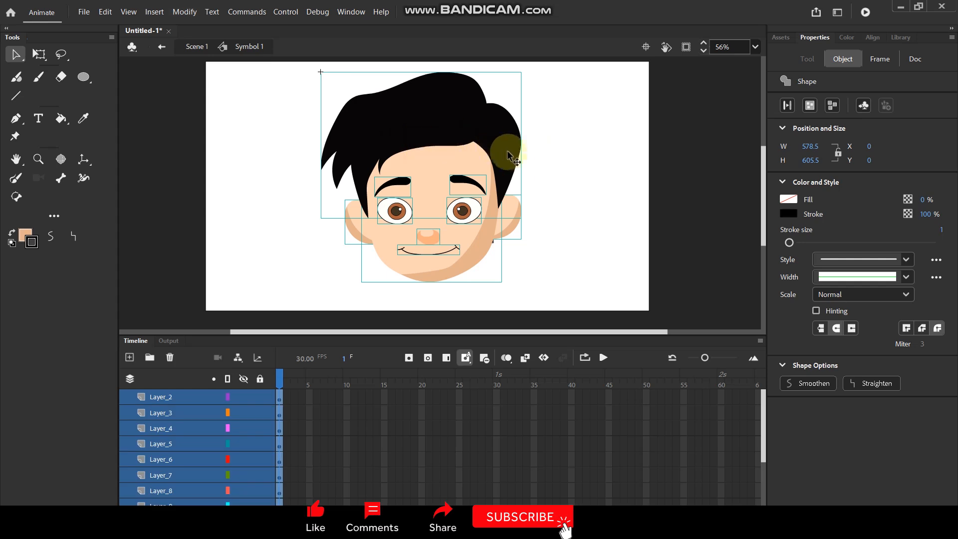
left_click(579, 152)
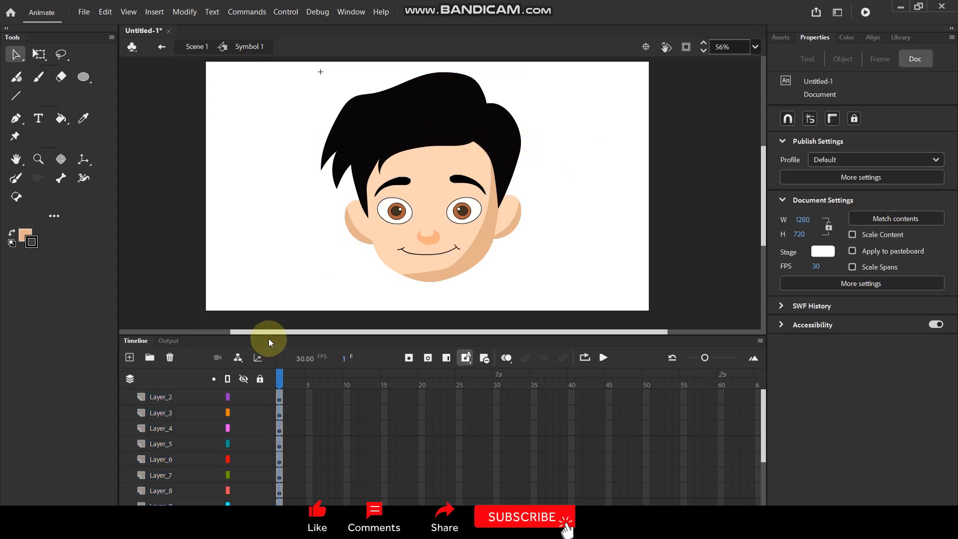
left_click_drag(271, 337, 278, 307)
Try moving the hair group off to the right of the head, and undo the move
left_click(378, 151)
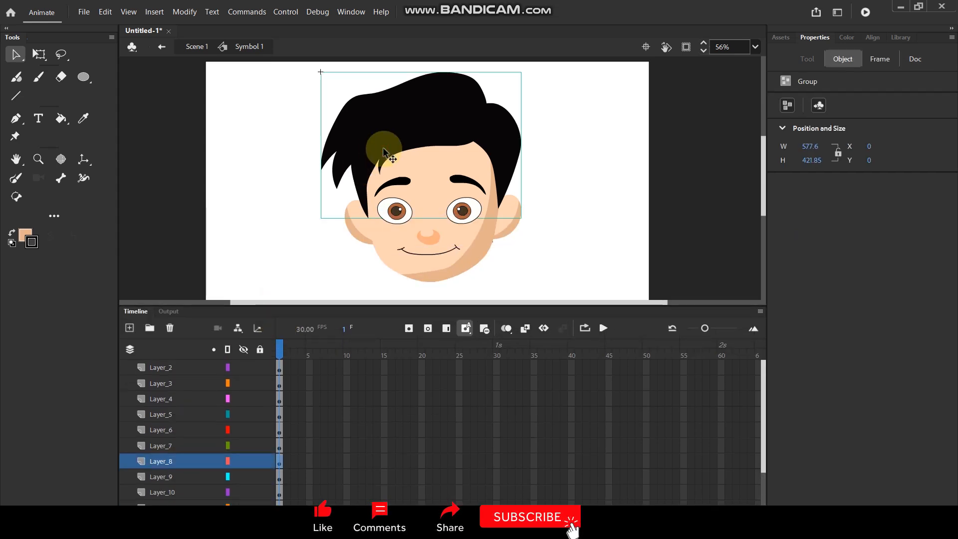
scroll(385, 148, "down", 2)
scroll(385, 200, "up", 1)
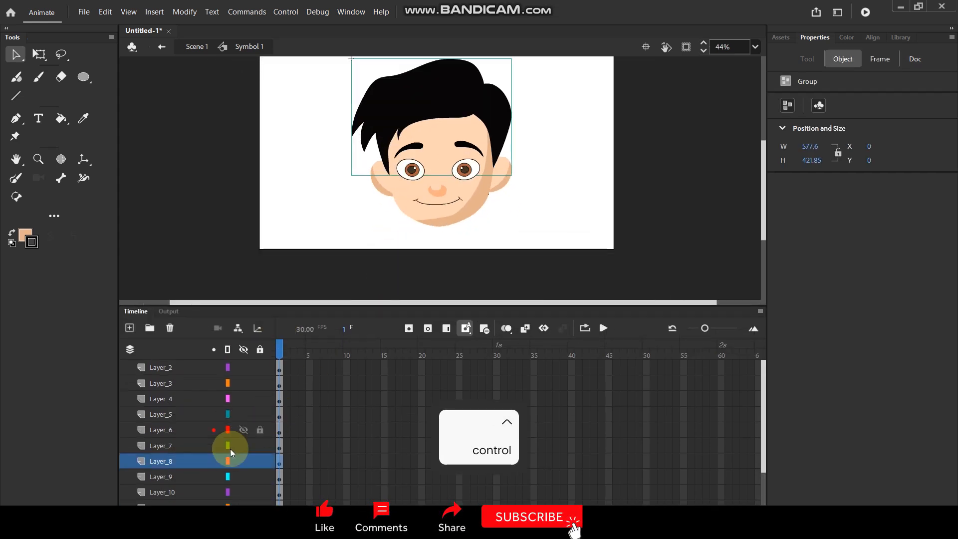
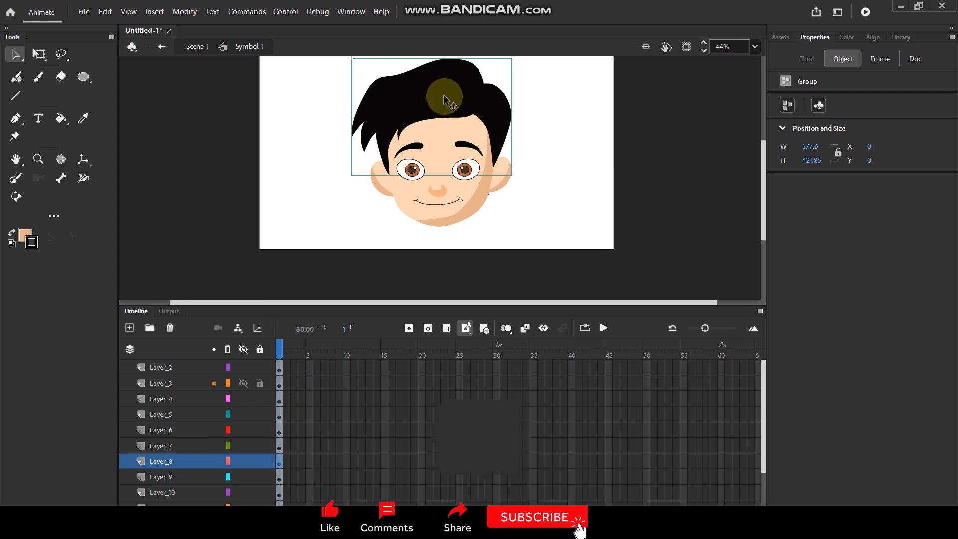
scroll(444, 100, "up", 1)
left_click_drag(421, 96, 640, 106)
key("ctrl+z")
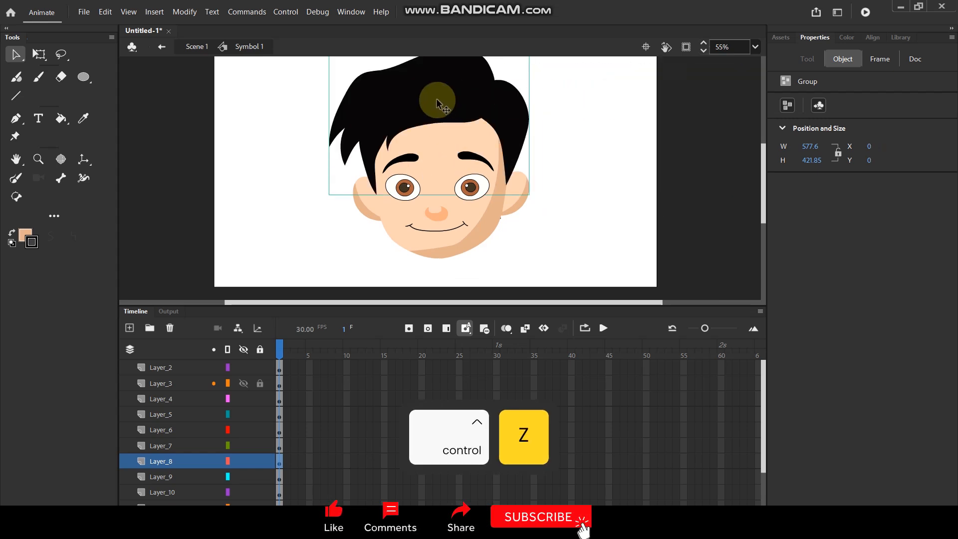
Select the left-hand and right-hand eye groups together inside the head symbol
scroll(432, 116, "down", 2)
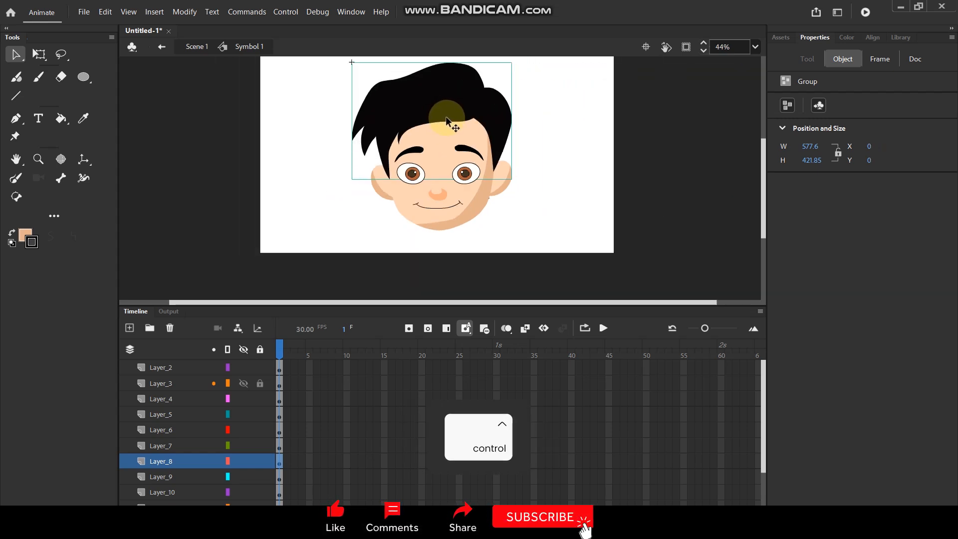
scroll(443, 103, "up", 3)
scroll(443, 105, "down", 1)
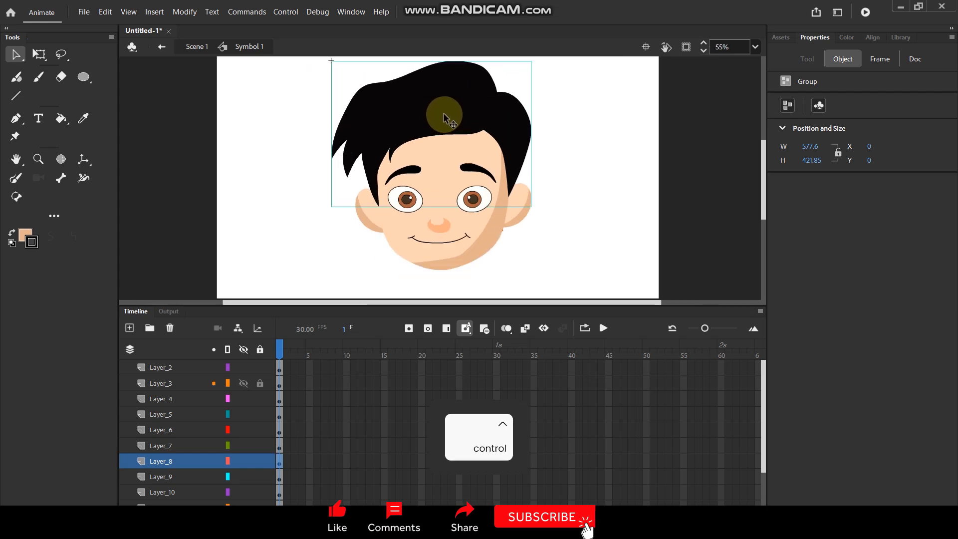
left_click(412, 202)
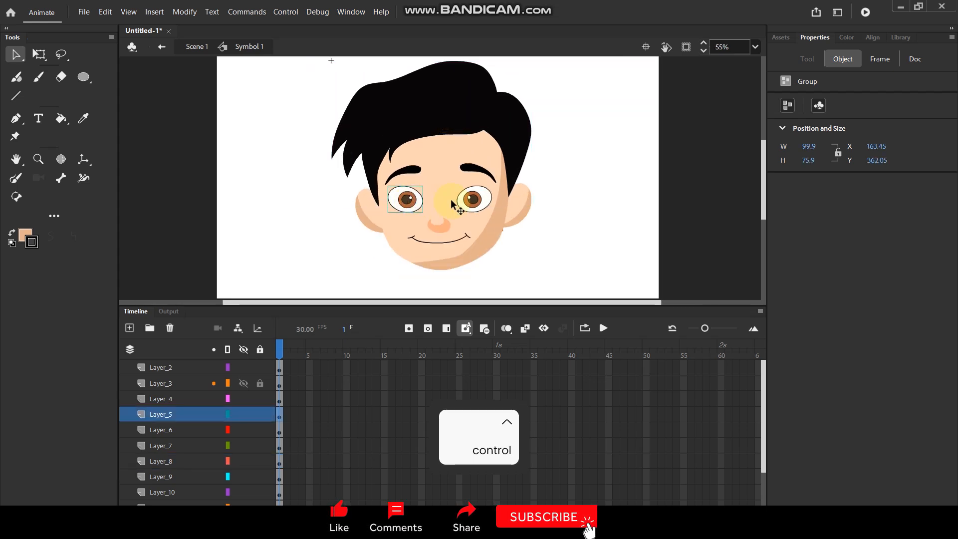
left_click(476, 202, "shift")
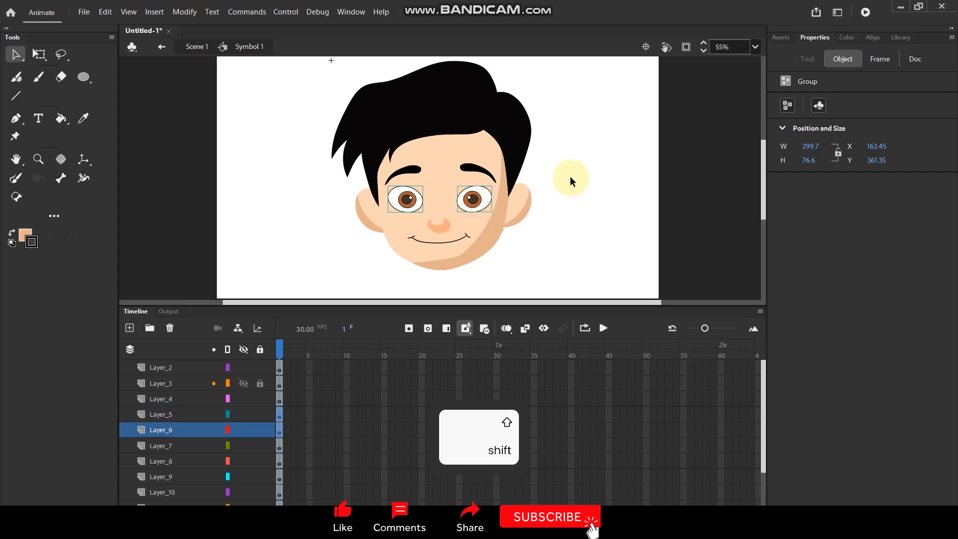
Convert the two selected eyes into one graphic symbol and delete the emptied Layer_6
key("F8")
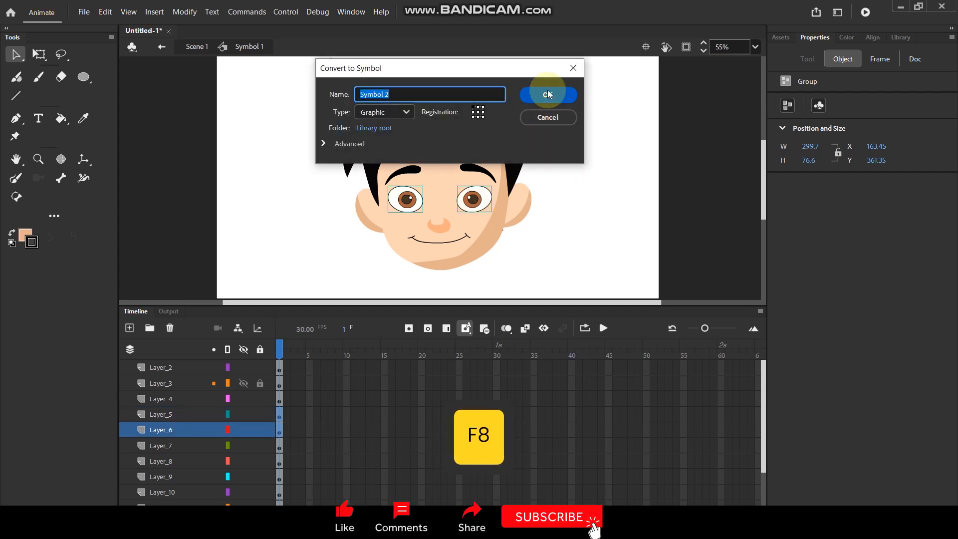
left_click(549, 94)
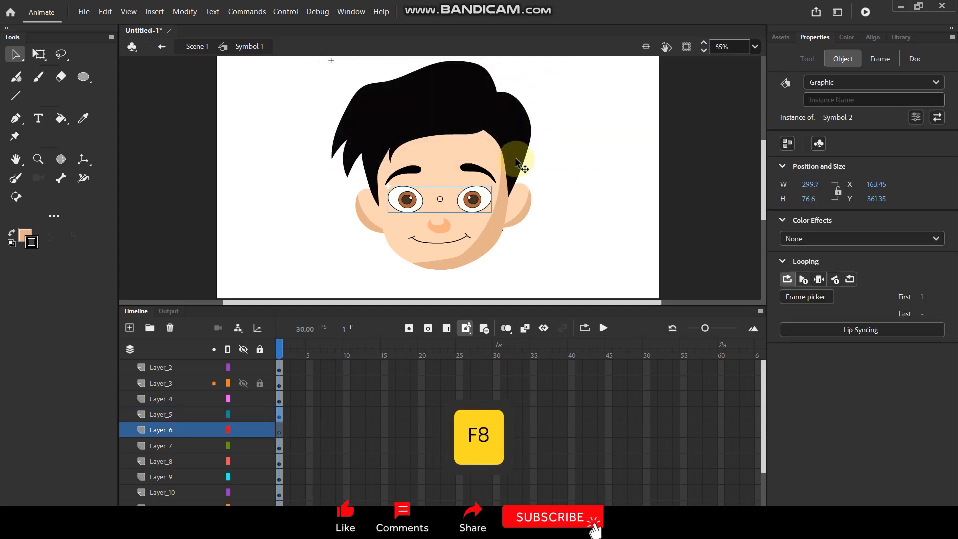
left_click(184, 430)
left_click(169, 327)
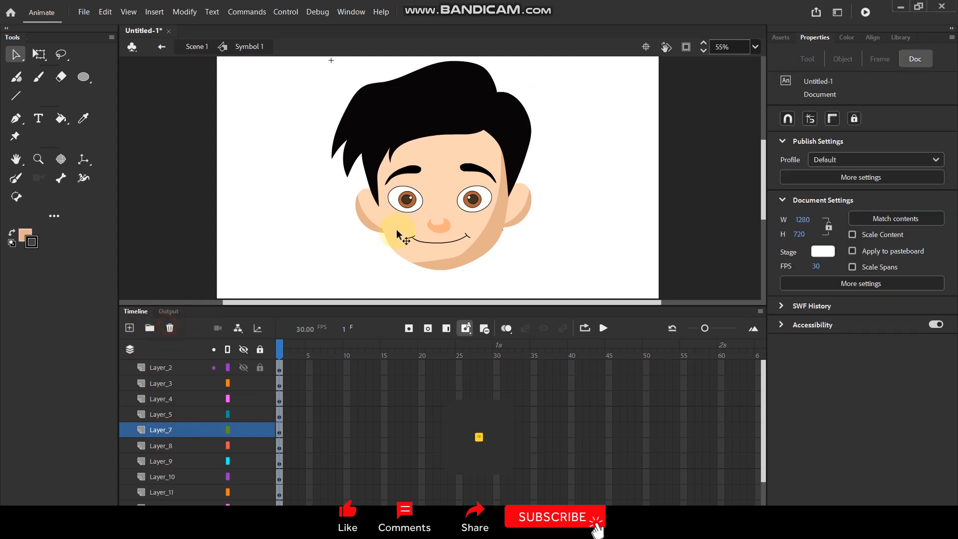
left_click(410, 205)
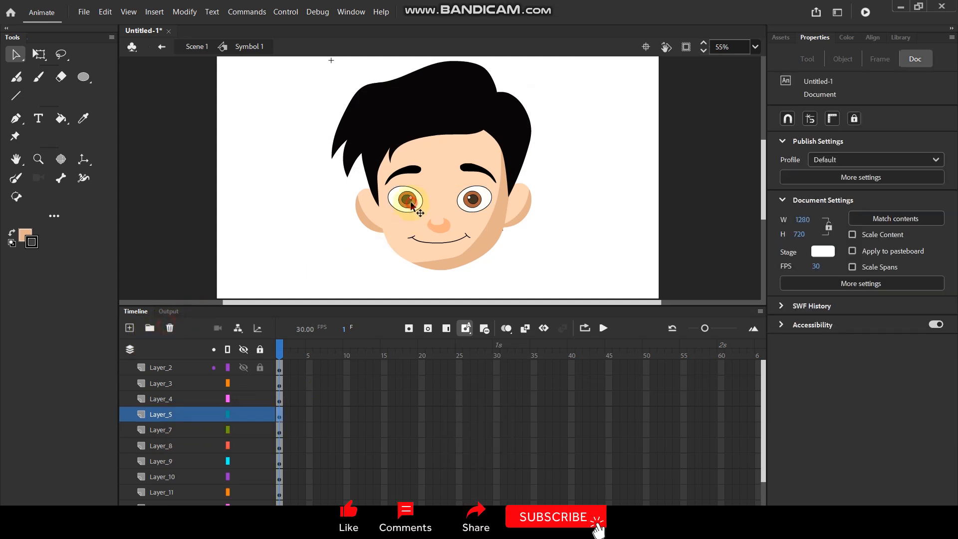
Convert both eyebrows together into one graphic symbol and delete the emptied Layer_4
left_click(470, 170)
left_click(412, 171, "shift")
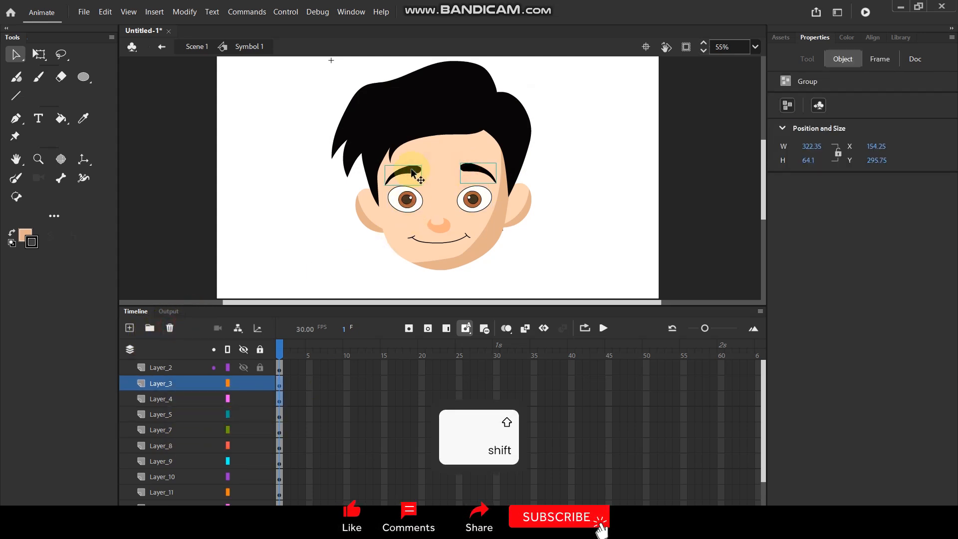
key("F8")
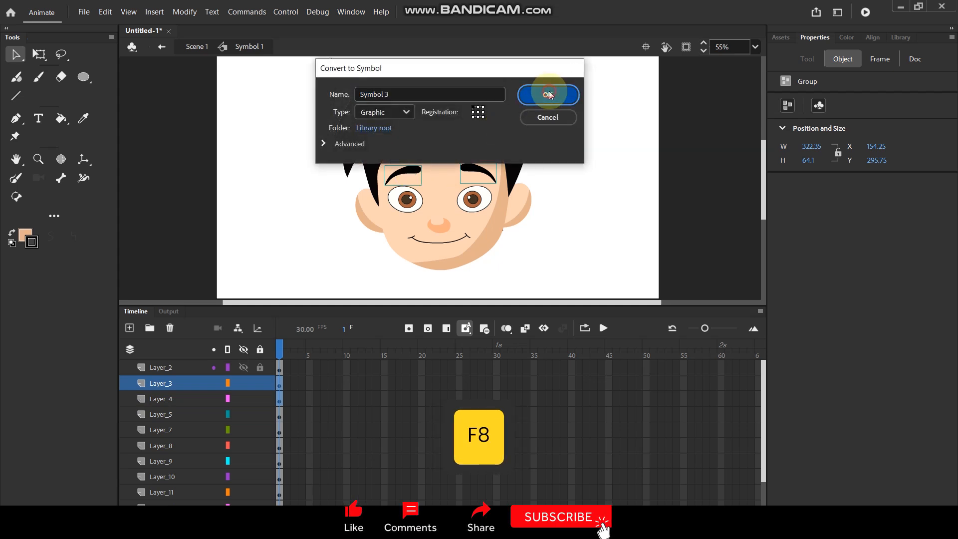
left_click(549, 93)
left_click_drag(231, 396, 171, 327)
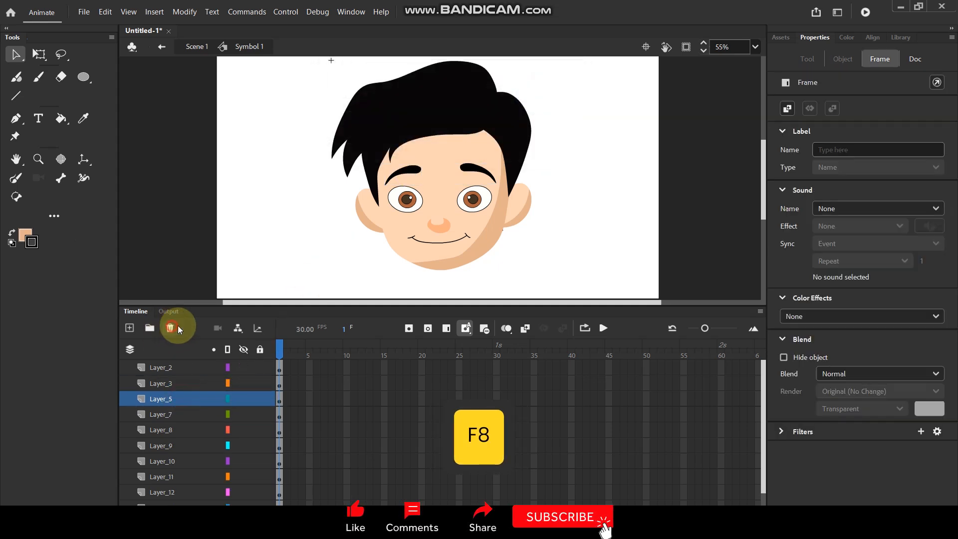
Convert both ears together into one graphic symbol and delete the emptied Layer_11
left_click(371, 223)
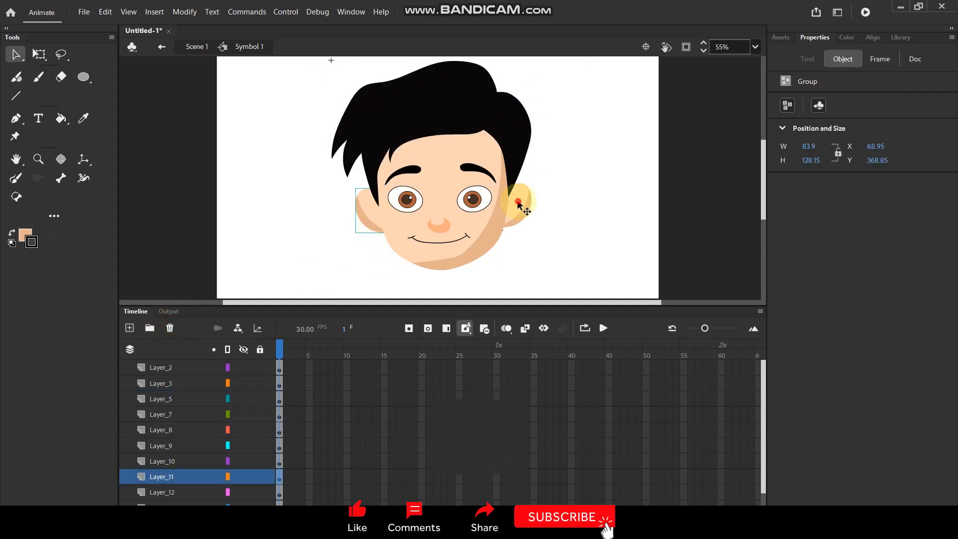
left_click(519, 203, "shift")
key("F8")
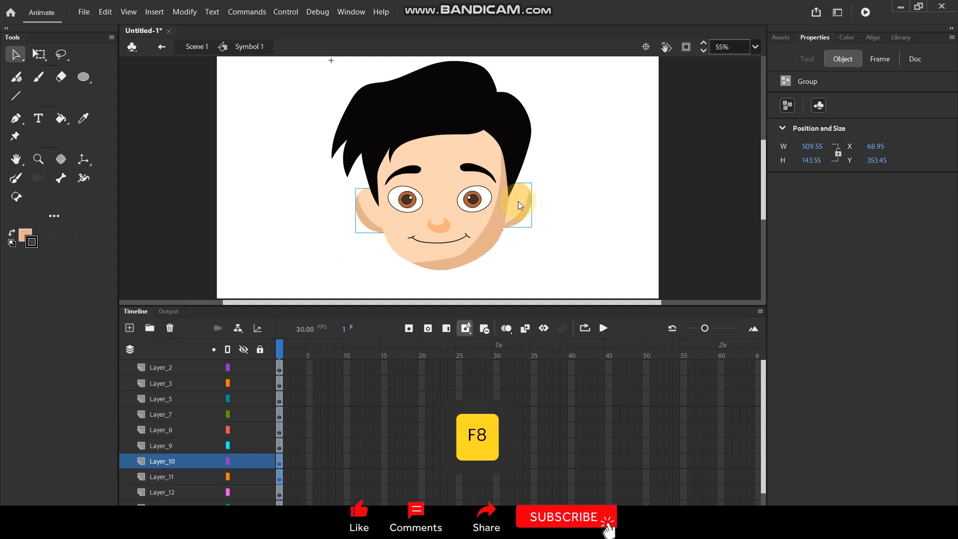
left_click(548, 95)
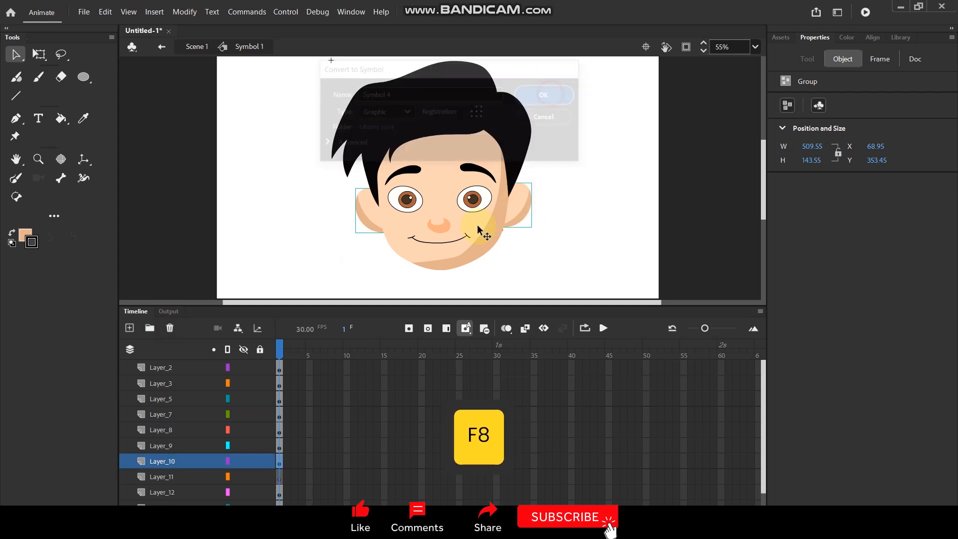
left_click(172, 476)
left_click(171, 328)
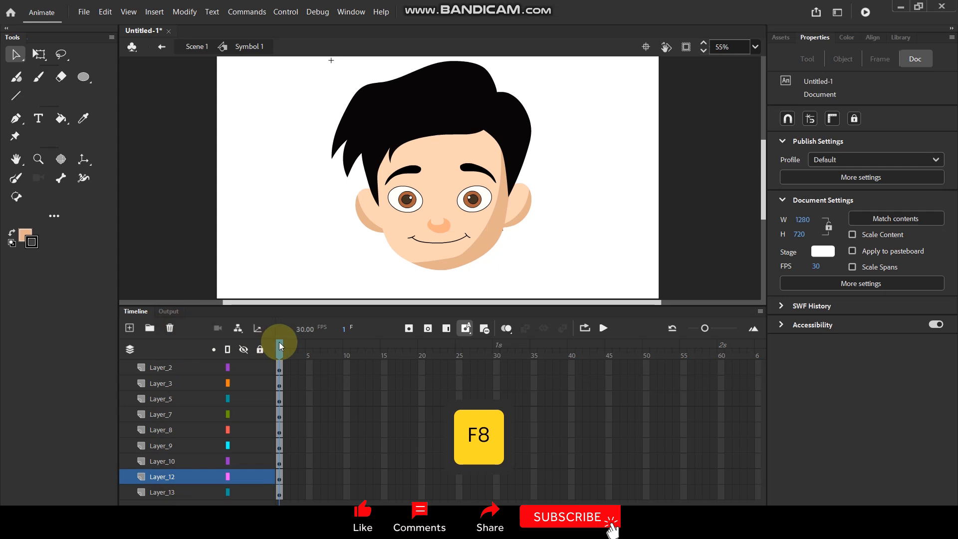
Convert the mouth and the nose into two separate graphic symbols
left_click(449, 243)
key("F8")
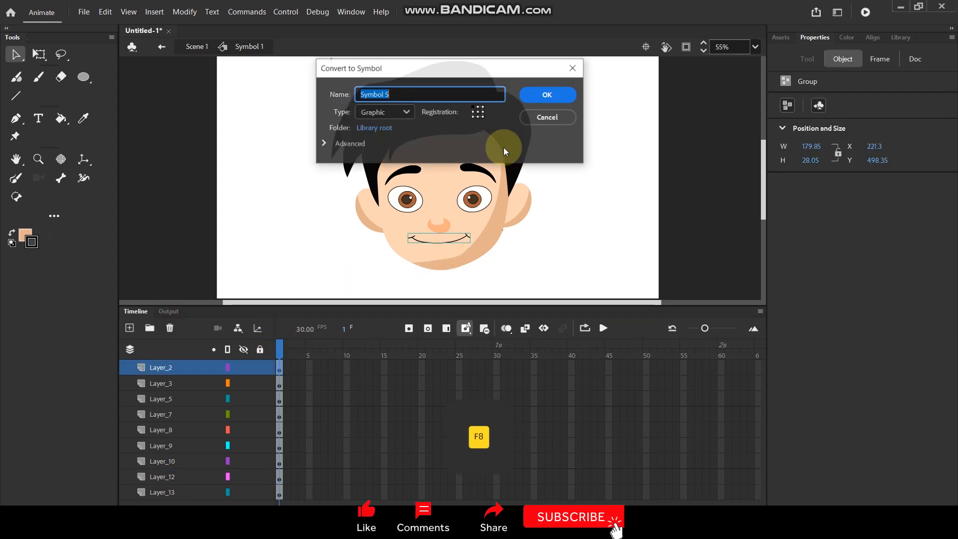
left_click(529, 93)
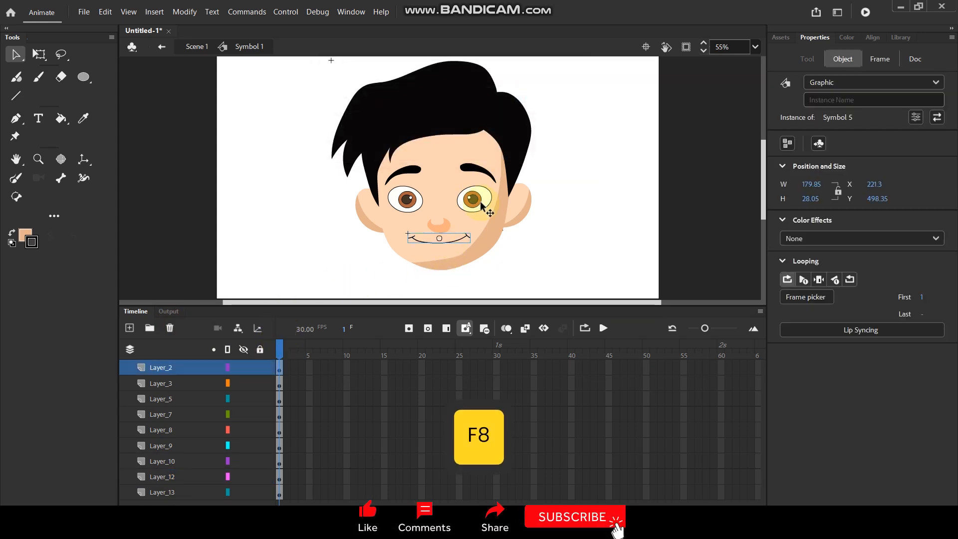
left_click(443, 222)
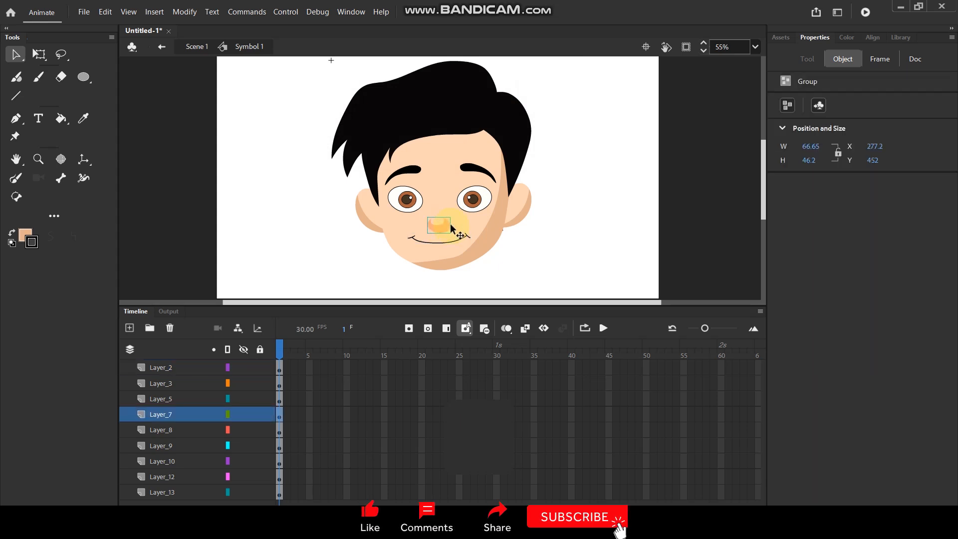
key("F8")
left_click(547, 94)
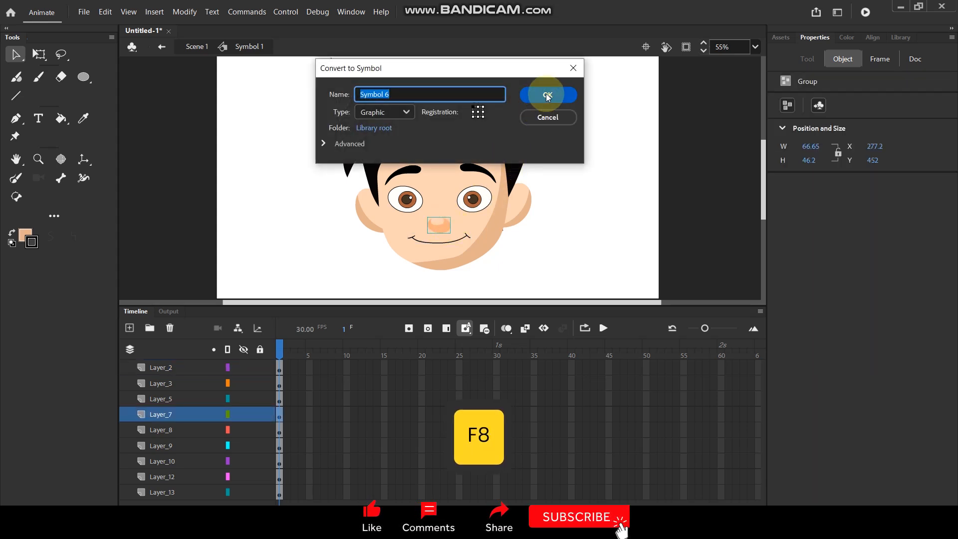
Convert the face shape and the hair into two separate graphic symbols
left_click(368, 215)
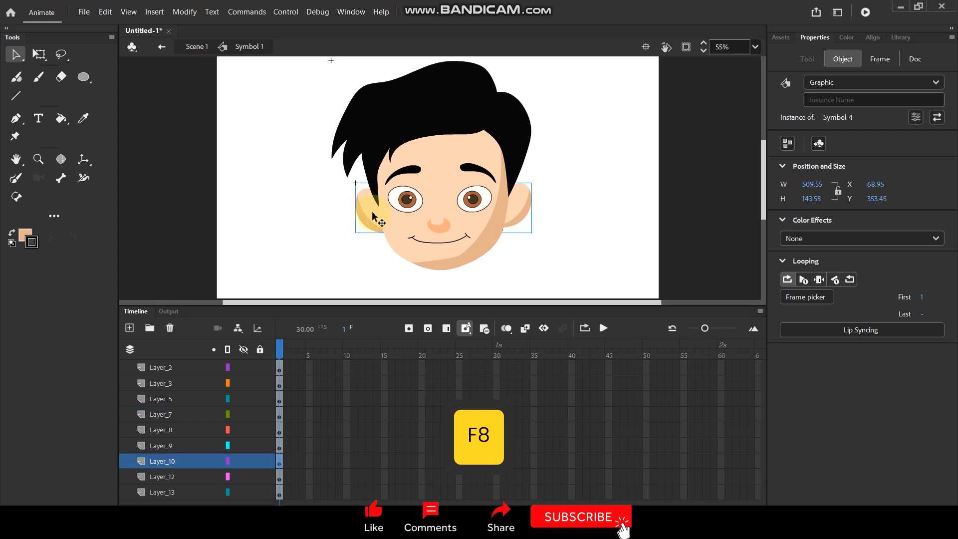
left_click(408, 159)
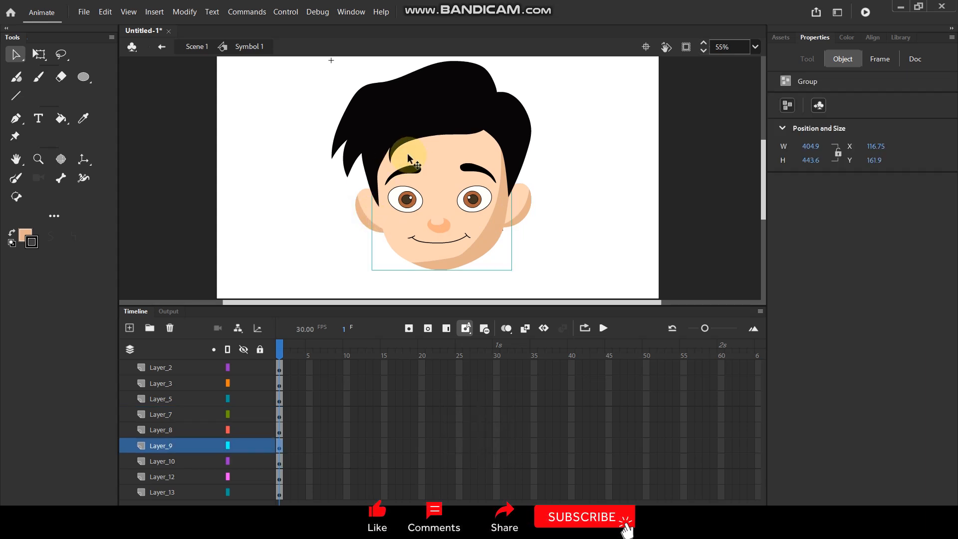
key("F8")
left_click(547, 94)
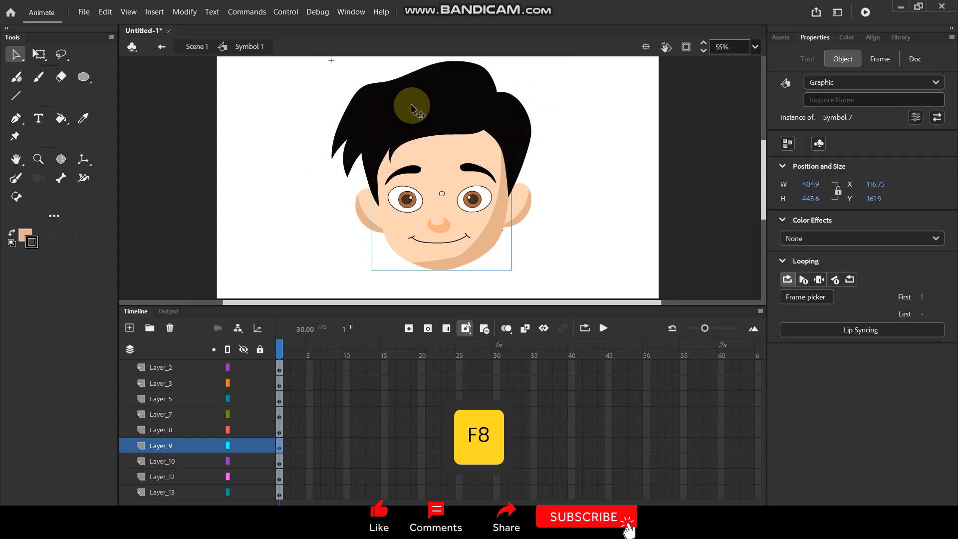
left_click(411, 106)
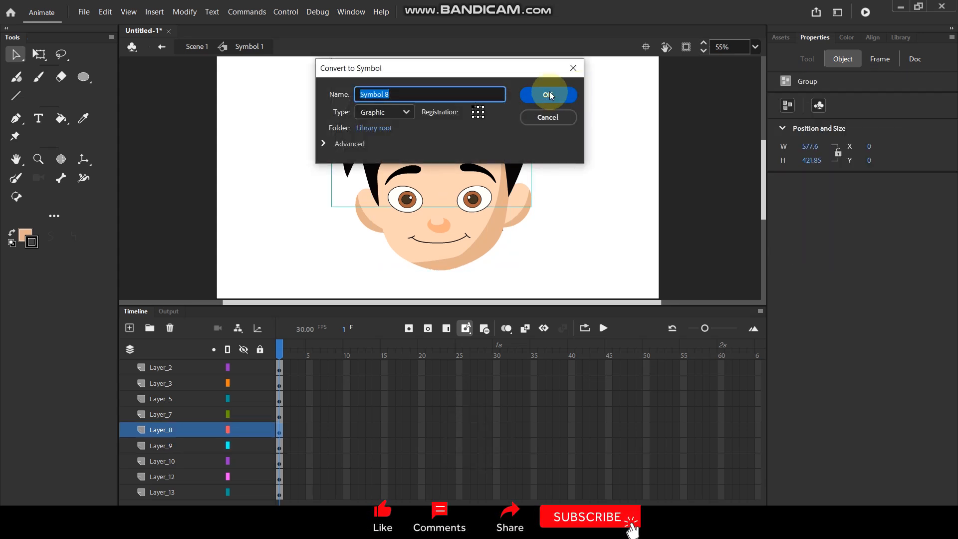
left_click(549, 95)
left_click(407, 201)
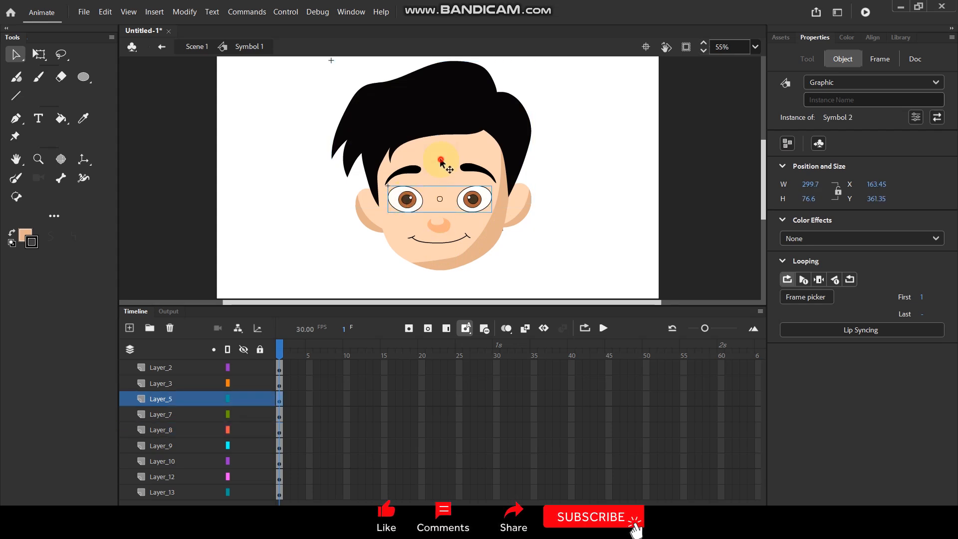
left_click(419, 173)
left_click(482, 186)
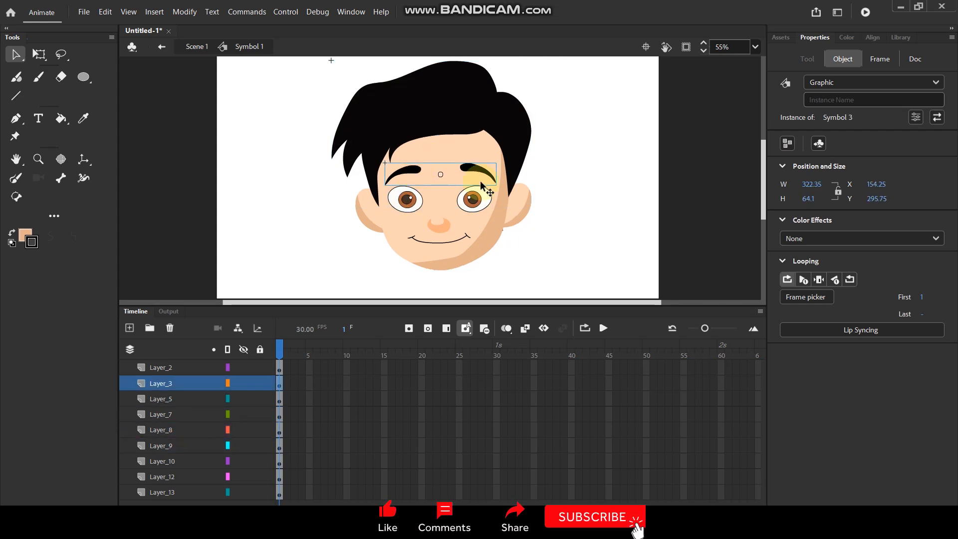
left_click(515, 207)
left_click(509, 261)
Add a new layer above Layer_13 and draw the neck's two side lines below the chin with the Paint Brush
scroll(483, 248, "down", 2)
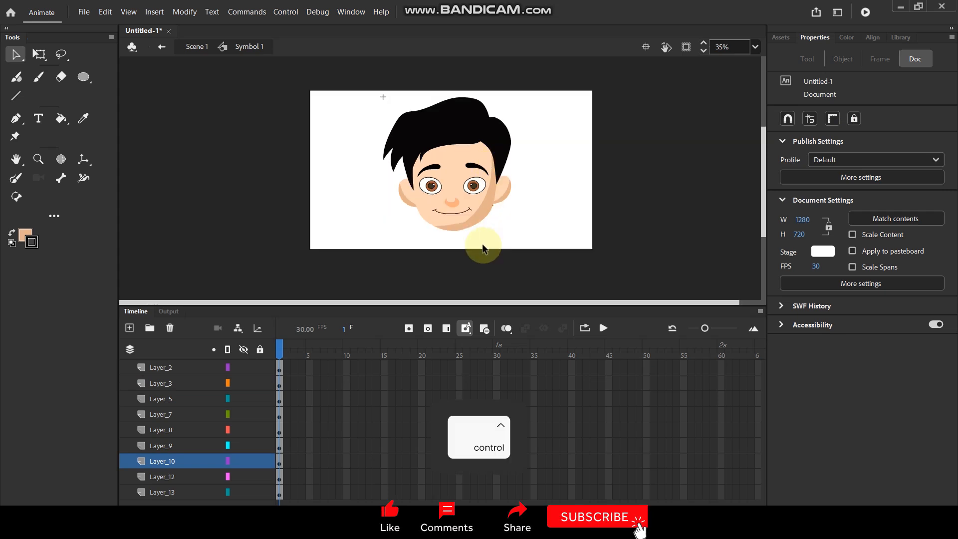
scroll(483, 248, "up", 2)
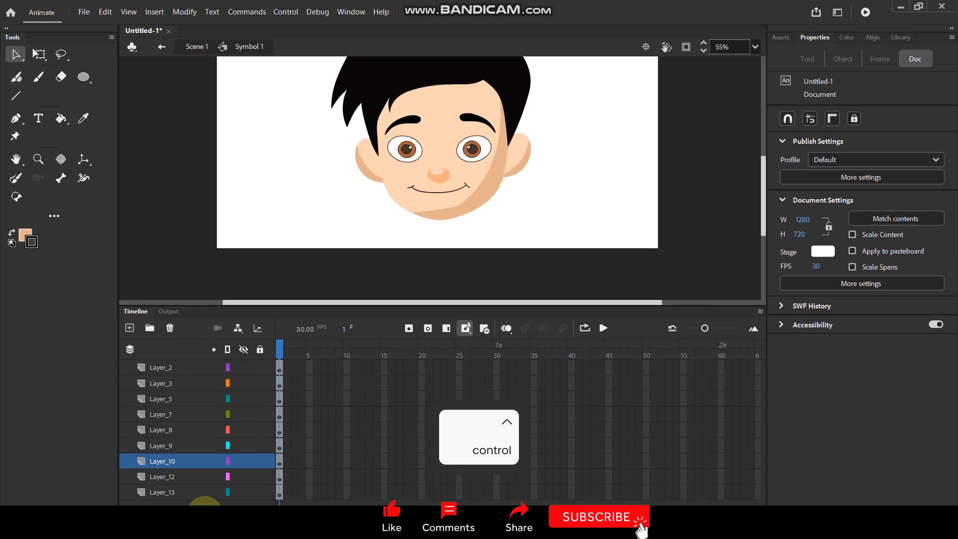
left_click(174, 493)
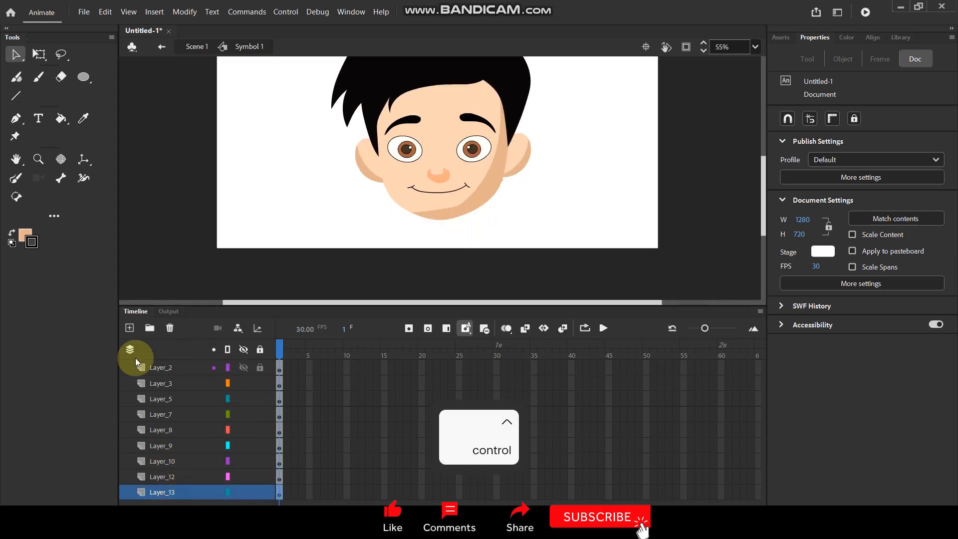
left_click(129, 328)
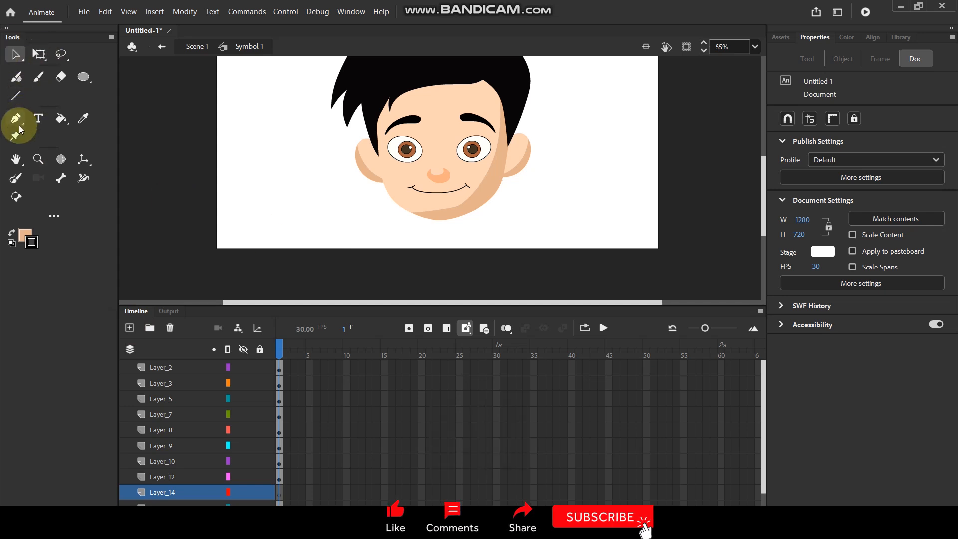
left_click(16, 177)
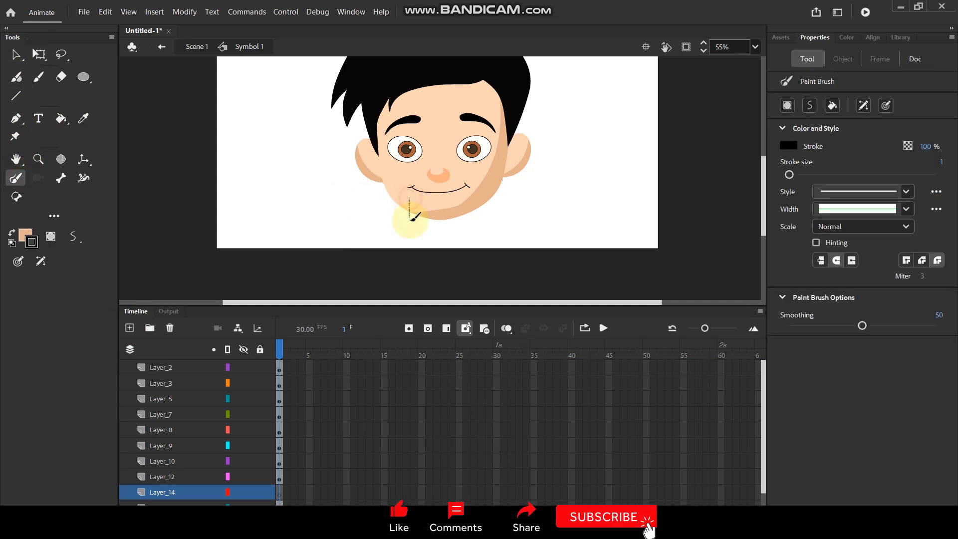
left_click_drag(402, 245, 400, 246)
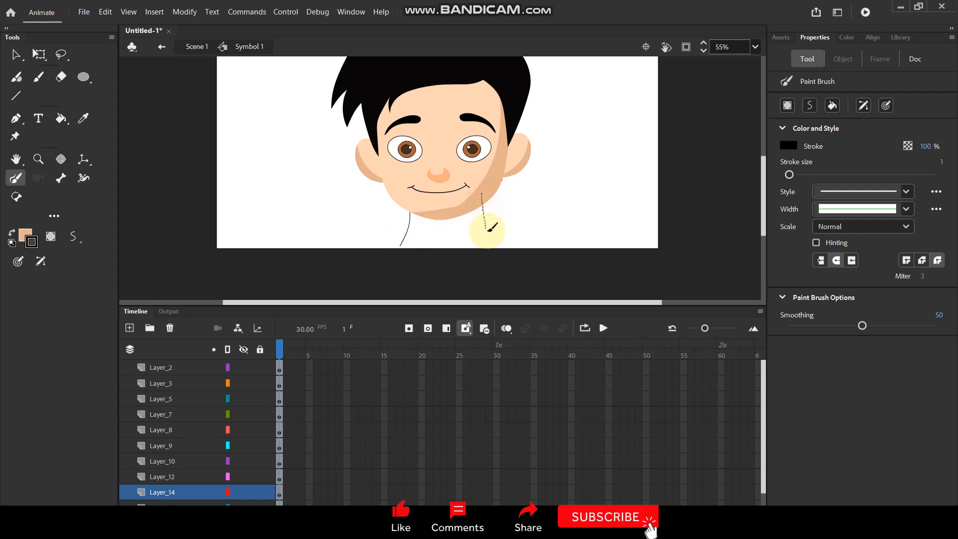
left_click_drag(497, 250, 498, 252)
key("ctrl+z")
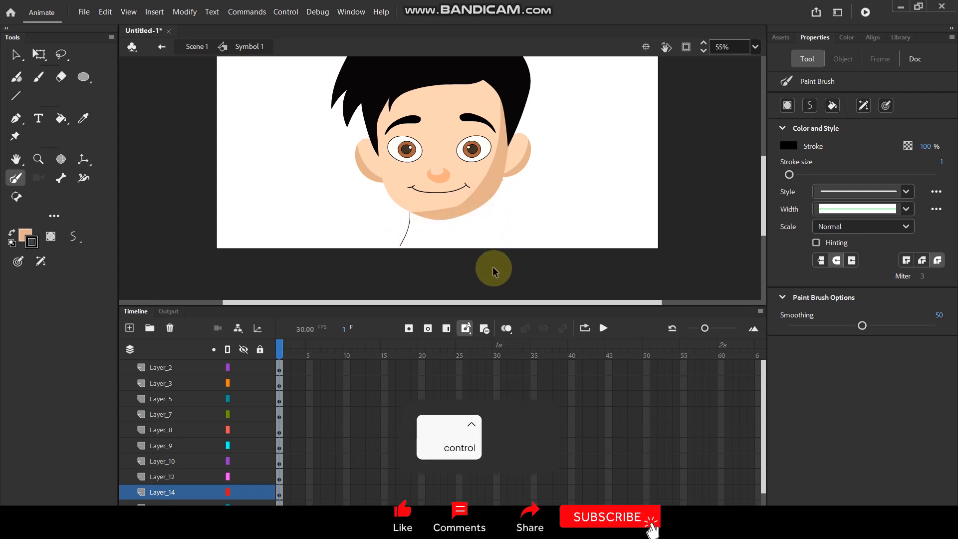
scroll(492, 265, "up", 2)
left_click_drag(468, 192, 499, 236)
Draw a curved line across the base of the neck that crosses both side lines
mouse_move(347, 231)
left_mouse_down()
mouse_move(451, 231)
mouse_move(497, 219)
mouse_move(479, 220)
left_mouse_up()
key("ctrl+z")
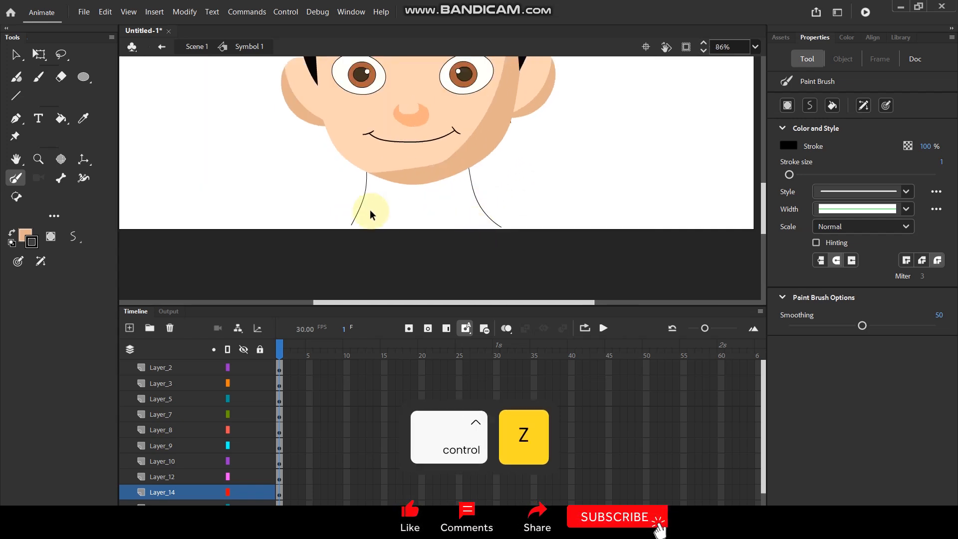
left_click_drag(385, 218, 485, 211)
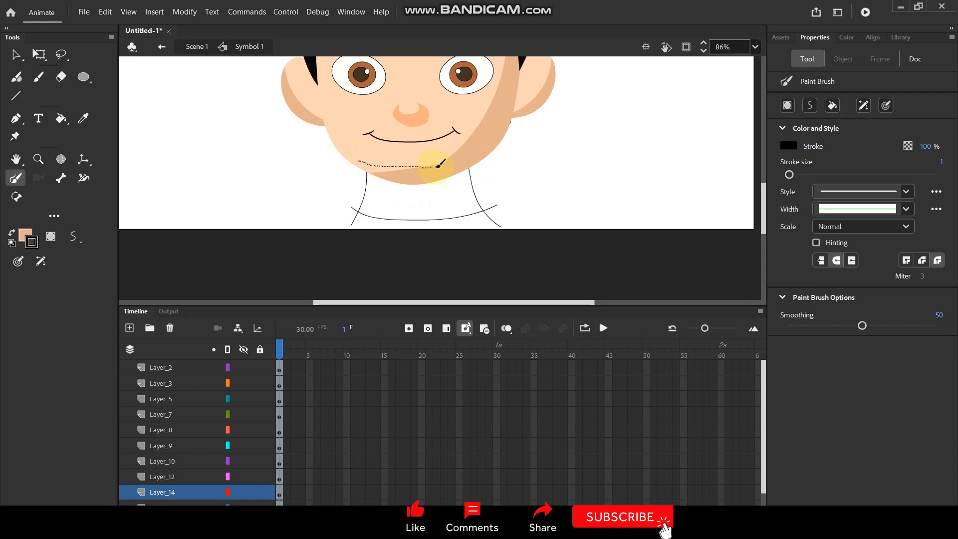
key("ctrl+z")
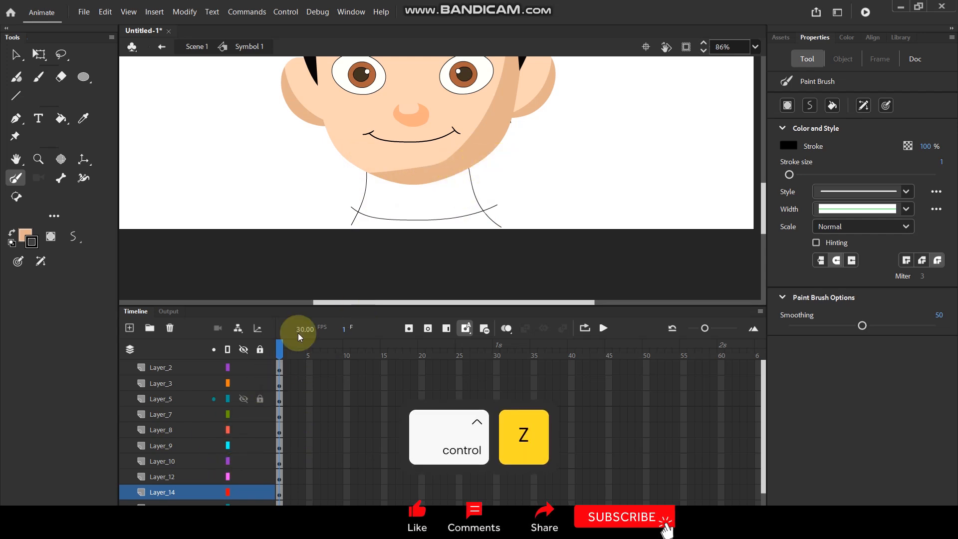
Hide every layer except the neck layer and close the top of the neck outline with an arched brush stroke
left_click(244, 349)
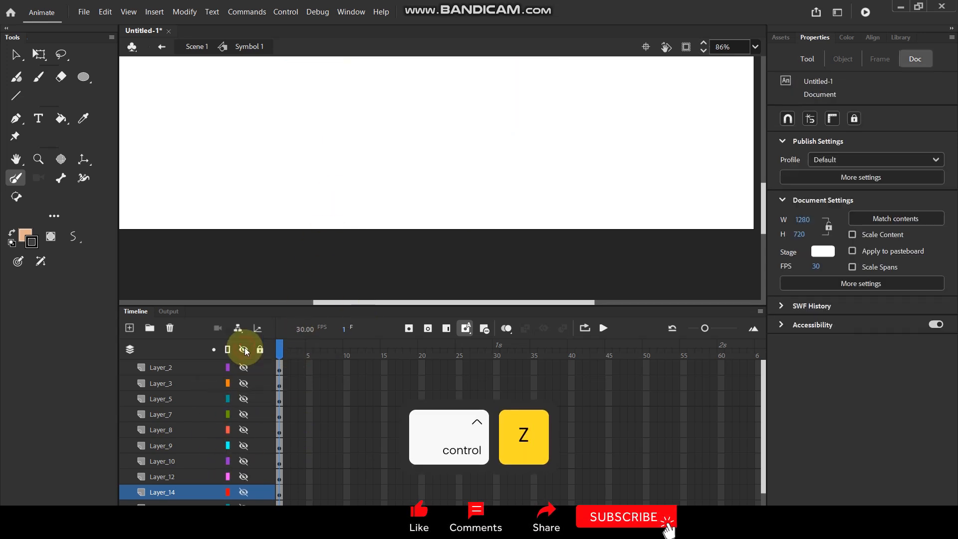
left_click(244, 350)
left_click(244, 349)
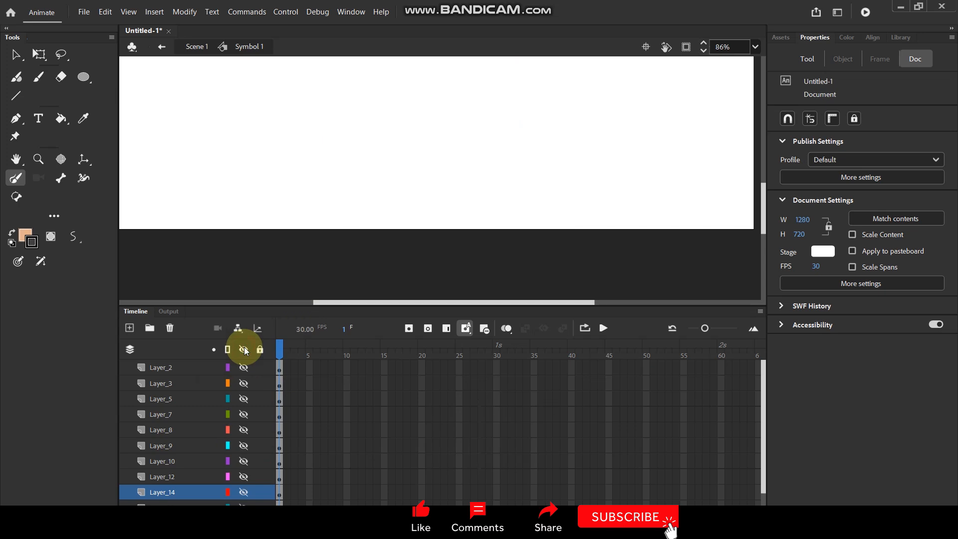
left_click(244, 492)
scroll(374, 156, "up", 3)
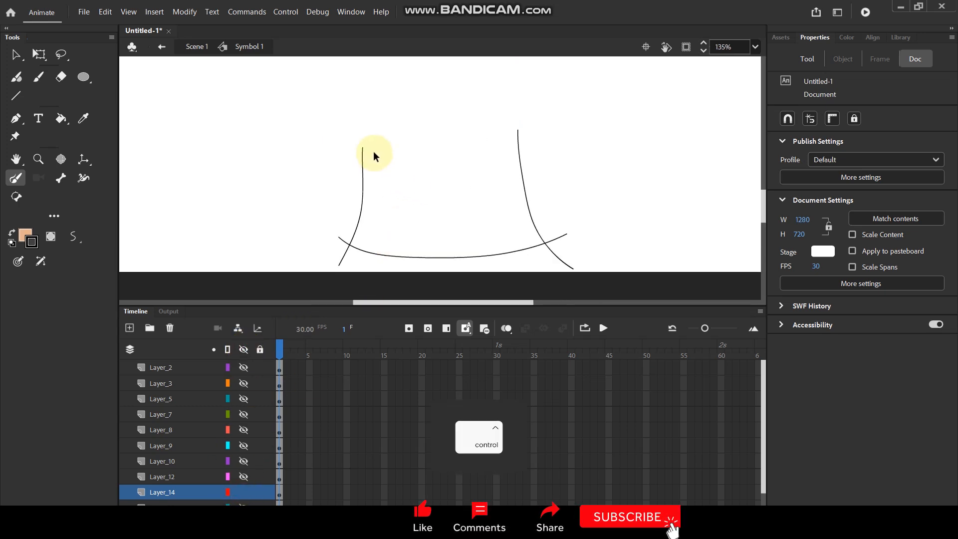
mouse_move(420, 110)
left_mouse_down()
mouse_move(471, 108)
mouse_move(523, 149)
left_mouse_up()
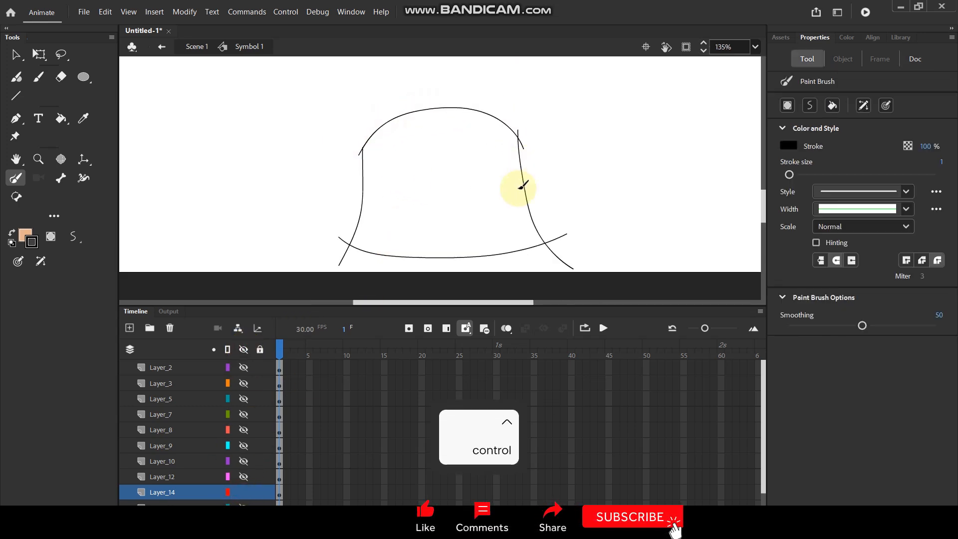
Show all layers and fill the neck on Layer_14 with the skin colour sampled from the face
left_click(244, 350)
left_click(244, 350)
scroll(427, 196, "down", 2)
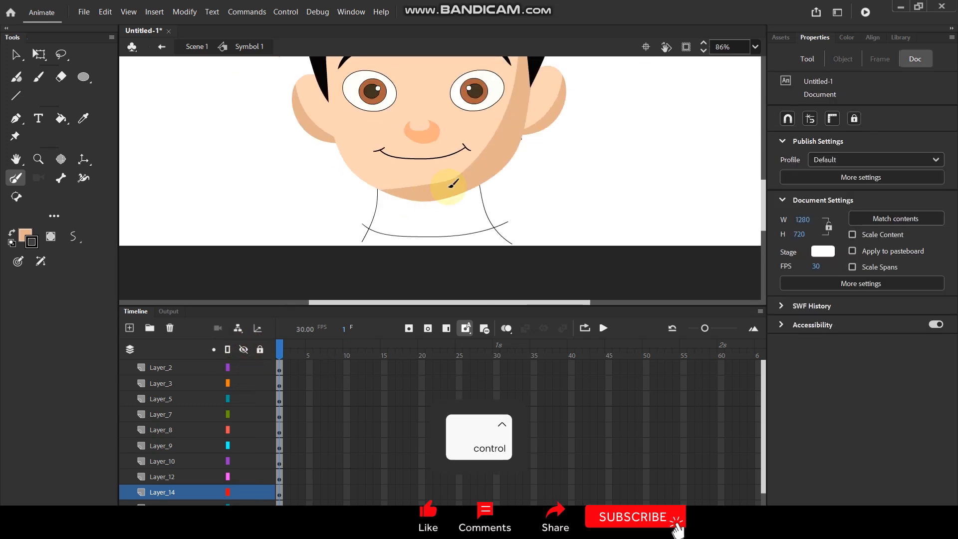
key("i")
left_click(400, 168)
left_click(424, 218)
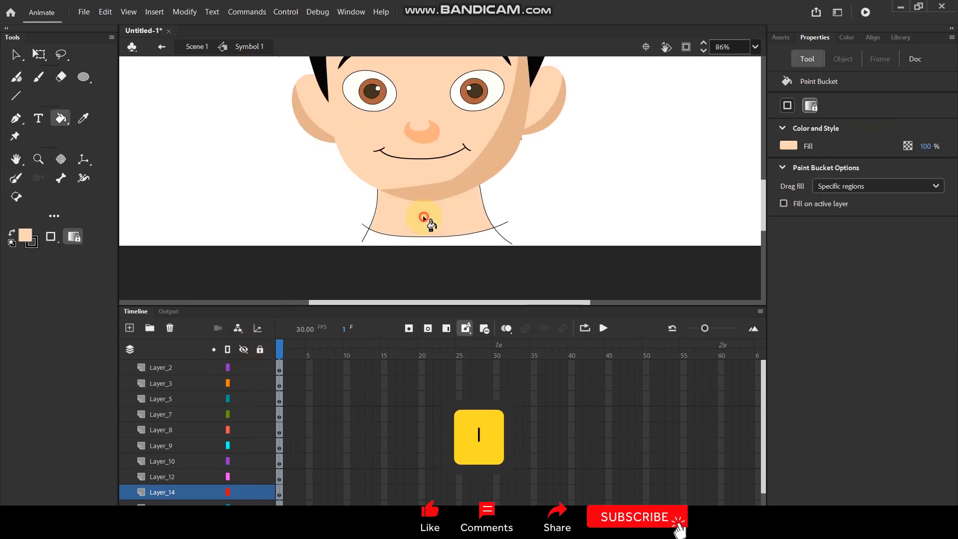
Delete the black outline strokes around the filled neck
scroll(460, 220, "up", 1)
left_click(15, 54)
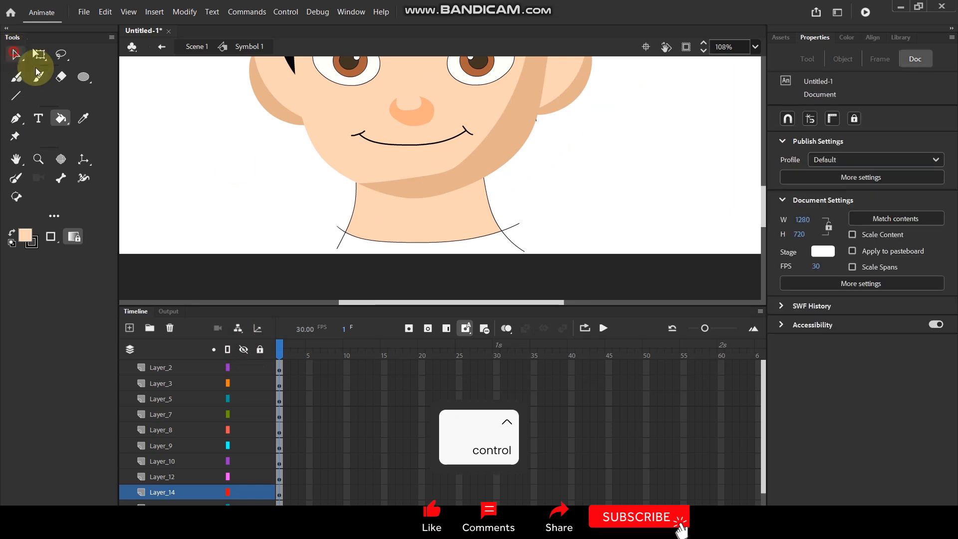
double_click(432, 244)
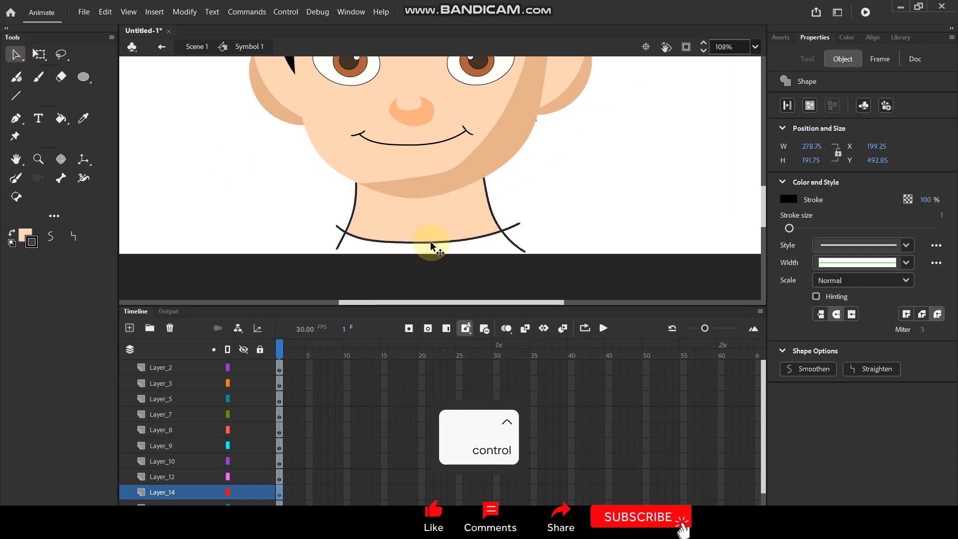
key("Delete")
Lock Layer_14, which holds the neck
scroll(536, 197, "down", 2)
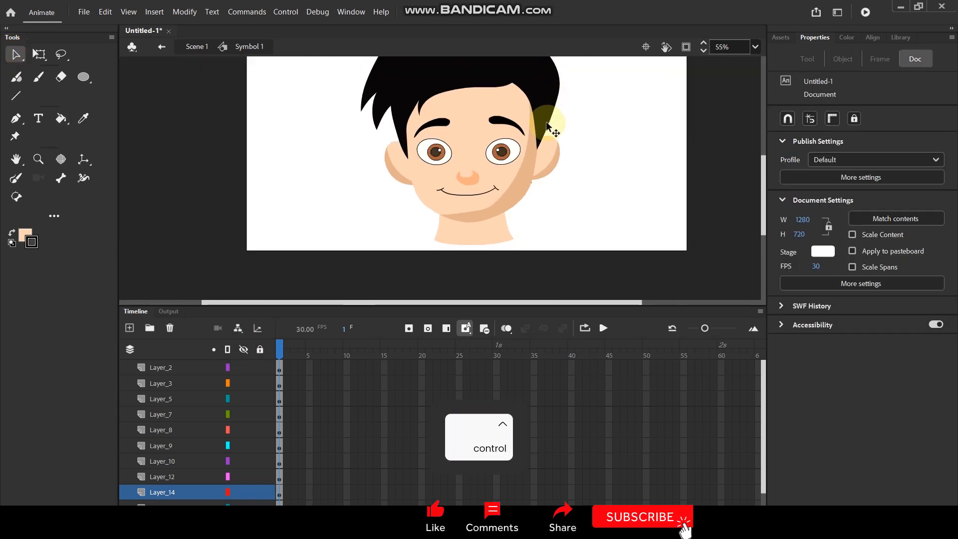
scroll(491, 165, "down", 1)
scroll(496, 154, "up", 1)
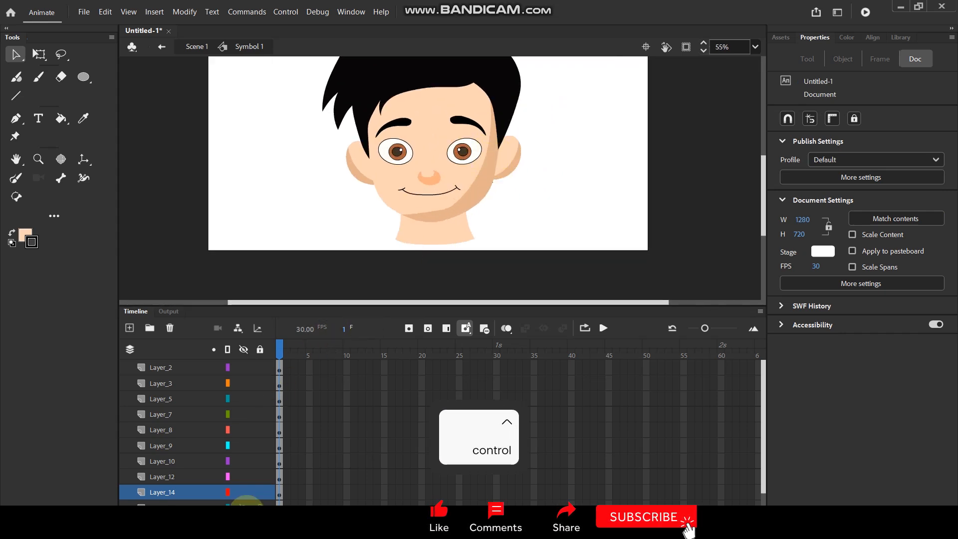
left_click(428, 233)
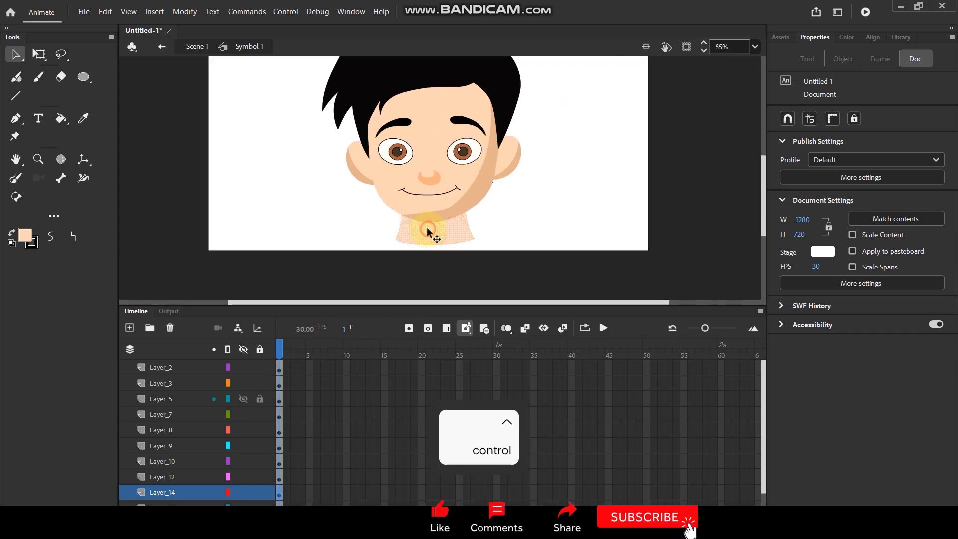
left_click(260, 493)
left_click(419, 192)
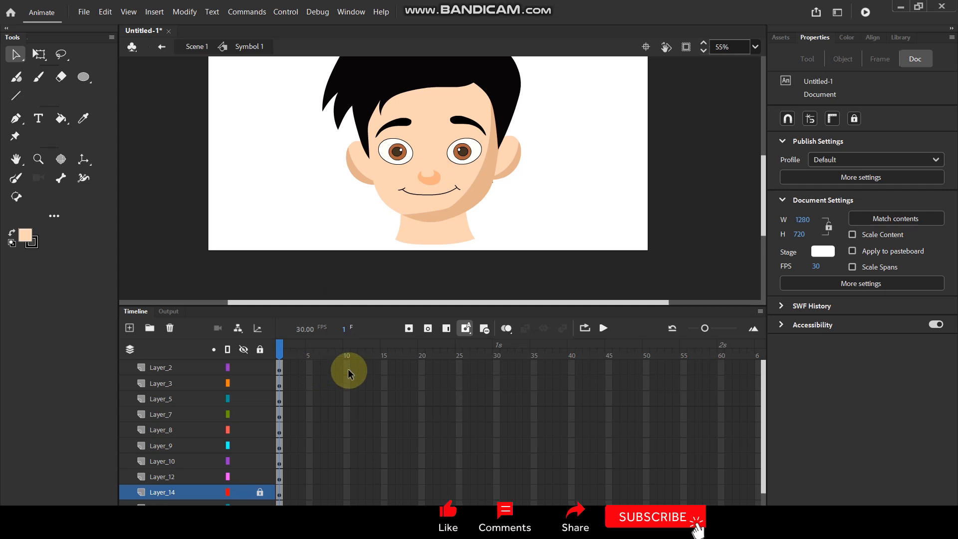
Insert keyframes at frame 10 on all layers
left_click_drag(347, 369, 355, 494)
key("F6")
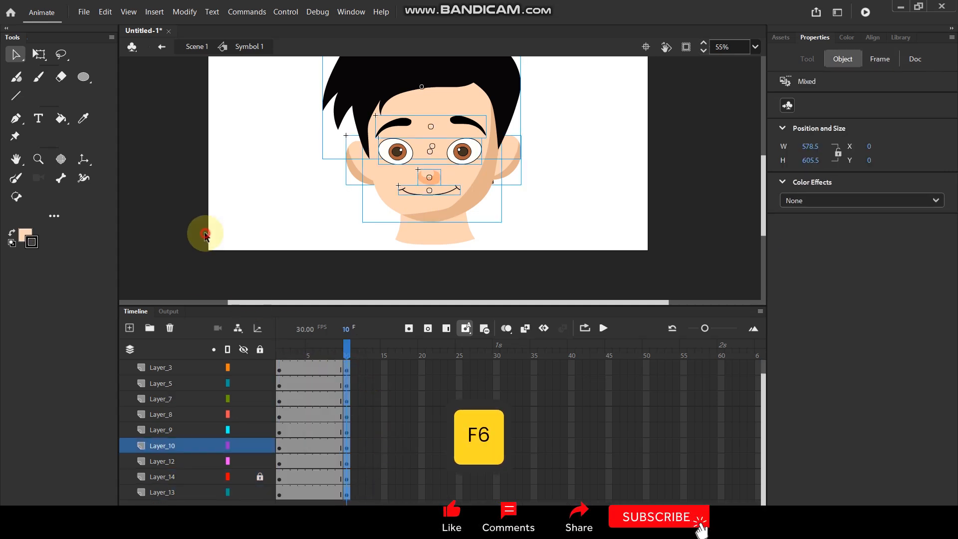
left_click(203, 231)
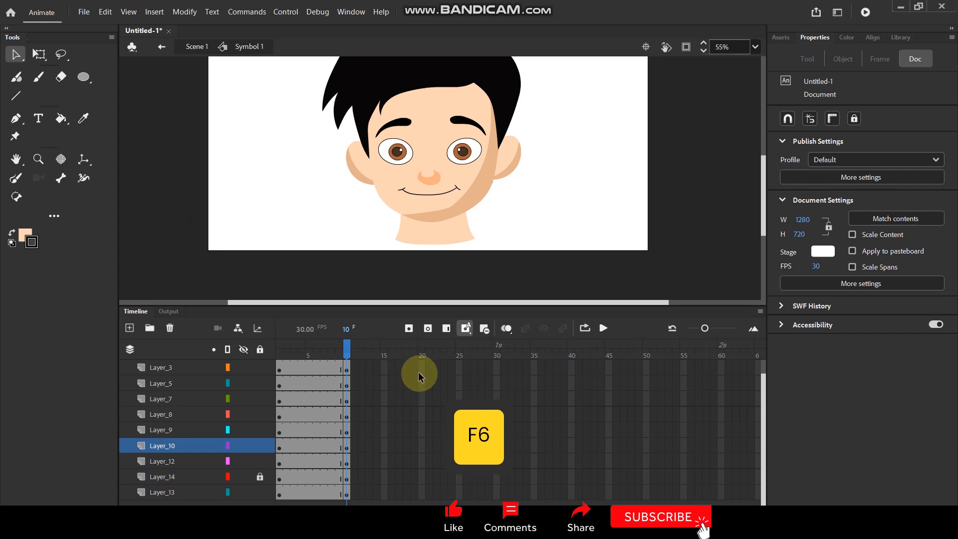
Insert keyframes at frame 20 on all layers
scroll(422, 366, "up", 1)
left_click_drag(421, 365, 422, 499)
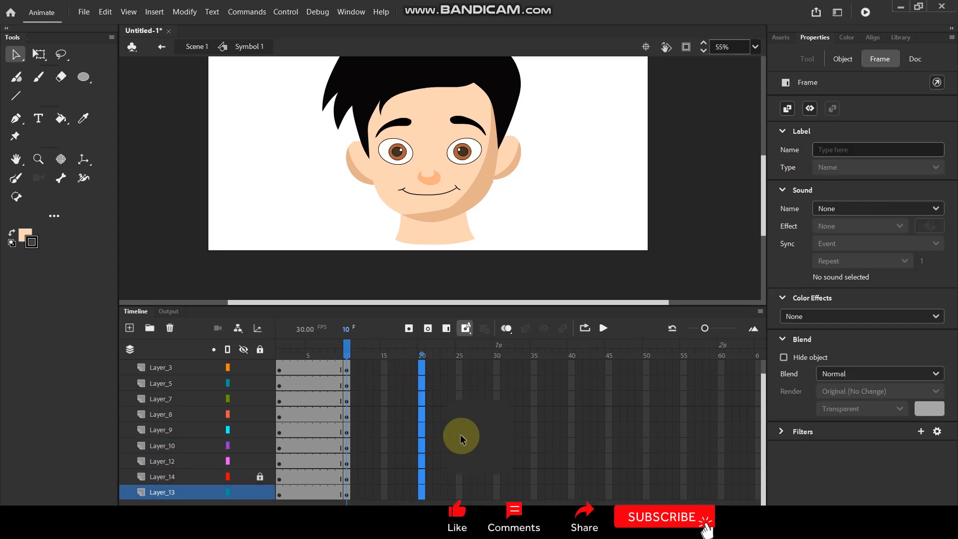
key("F6")
left_click(582, 201)
Move the face shape and the hair up together by about 18 px at frame 20
key("space")
left_click_drag(553, 142, 552, 198)
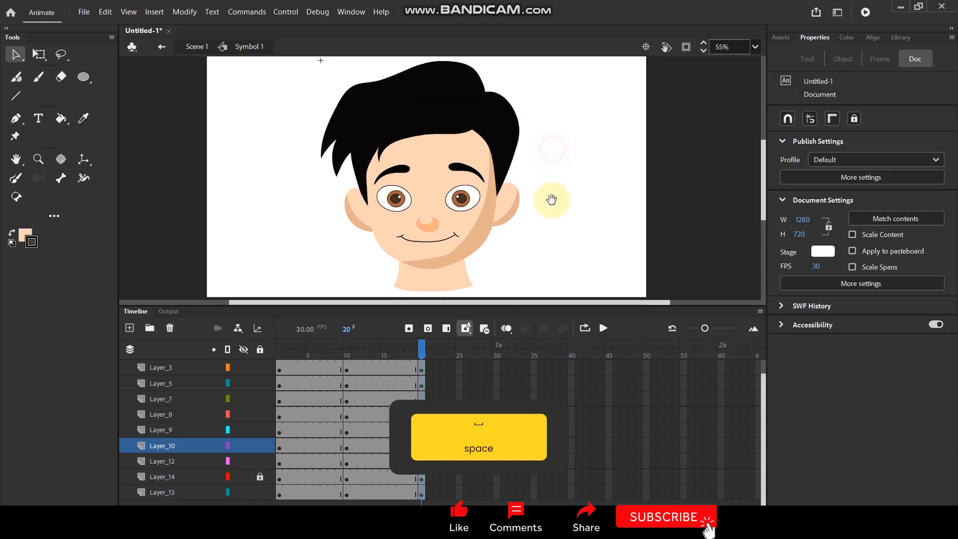
left_click(438, 271)
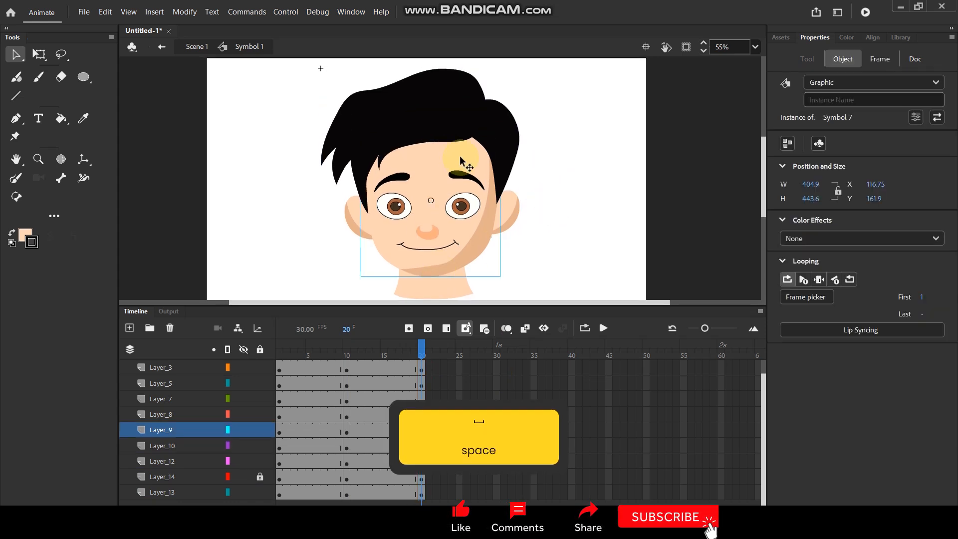
left_click(435, 123, "shift")
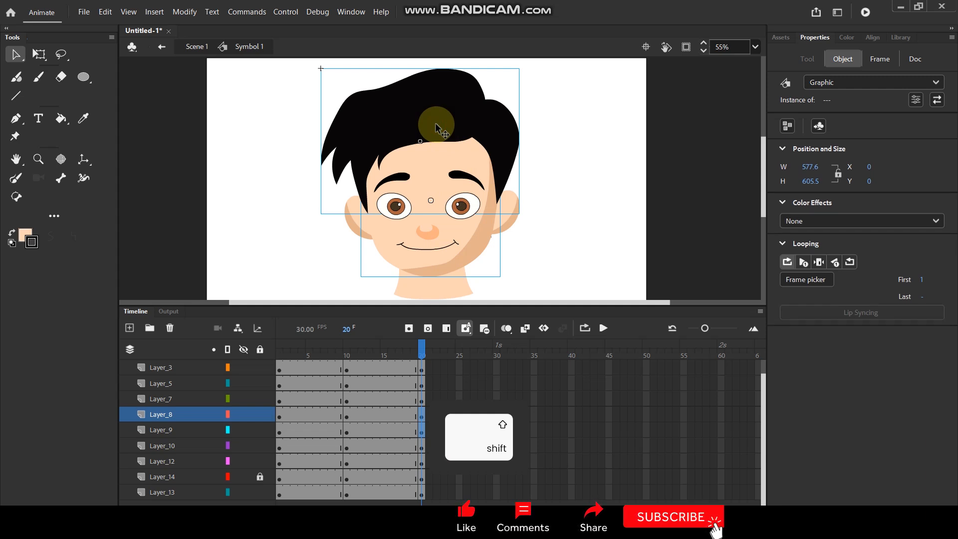
key("shift+Up")
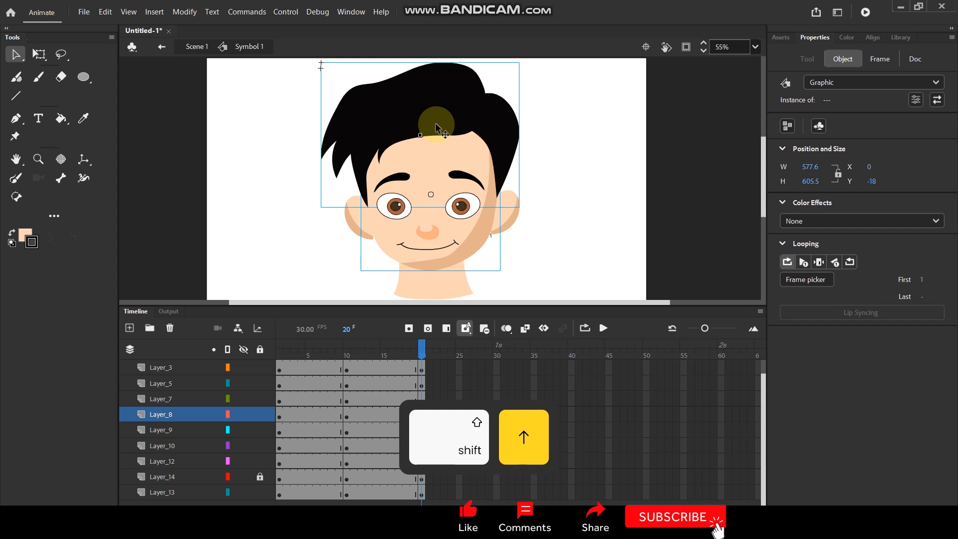
Delete the stray black stroke on Layer_12 beside the shaded cheek at frame 20
left_click(562, 184)
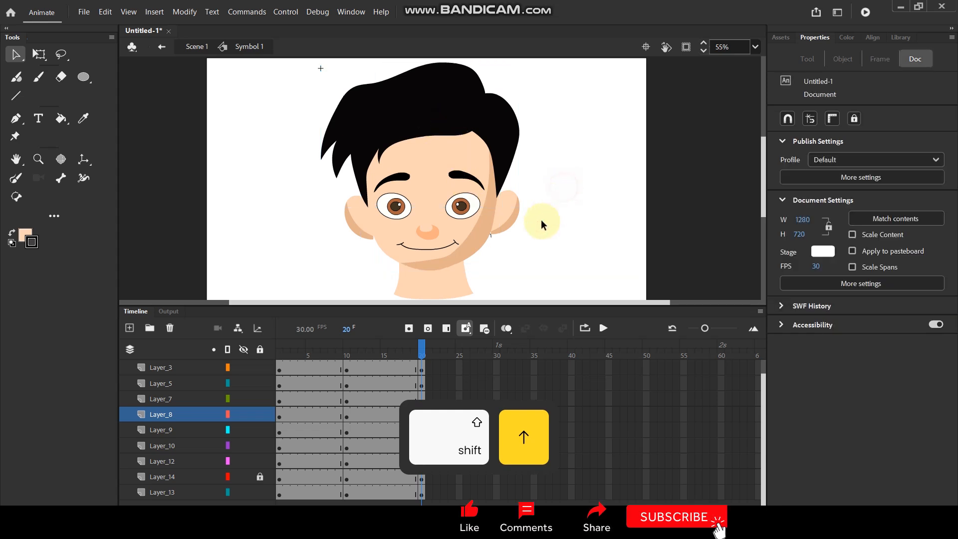
left_click(491, 236)
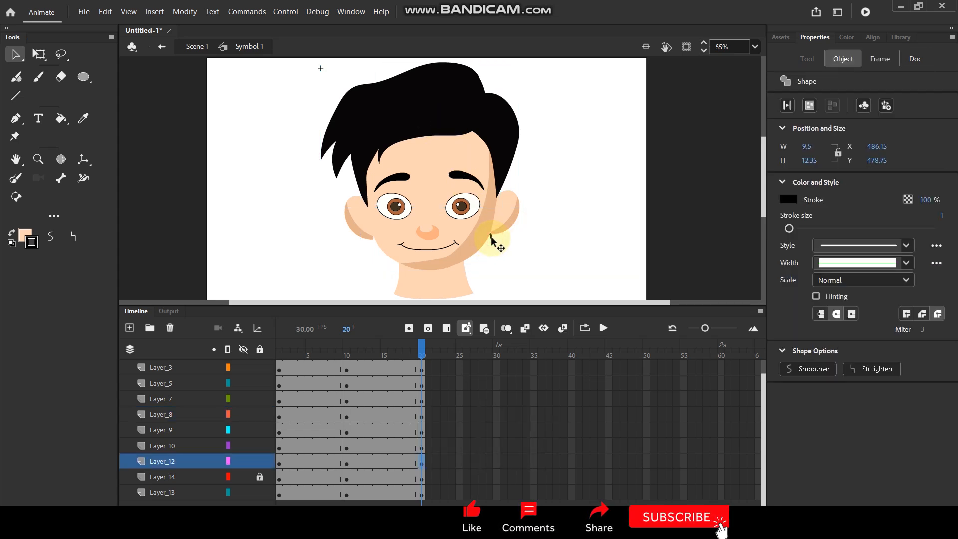
key("Delete")
Move the ears up to Y about 339 and squash them vertically to a height of about 117 px at frame 20
left_click(363, 228)
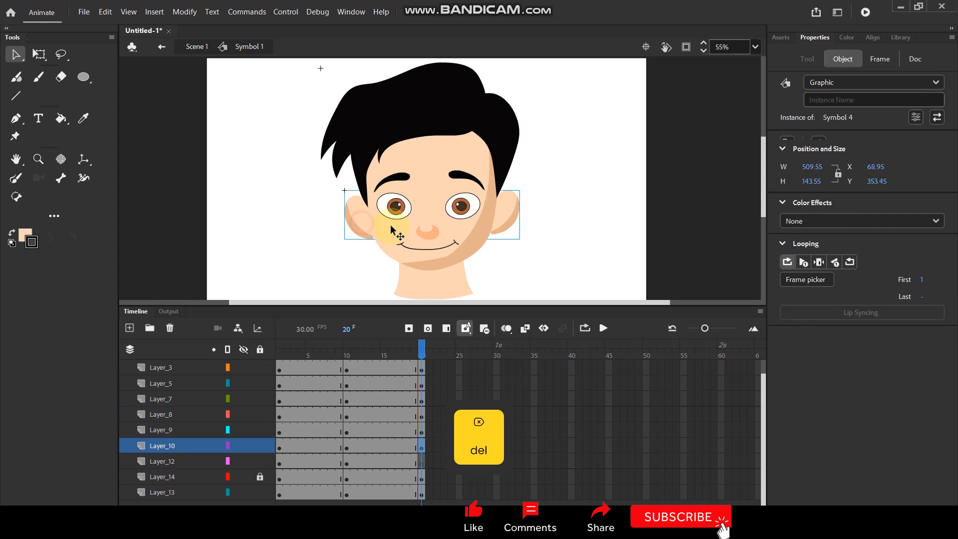
scroll(427, 197, "up", 1)
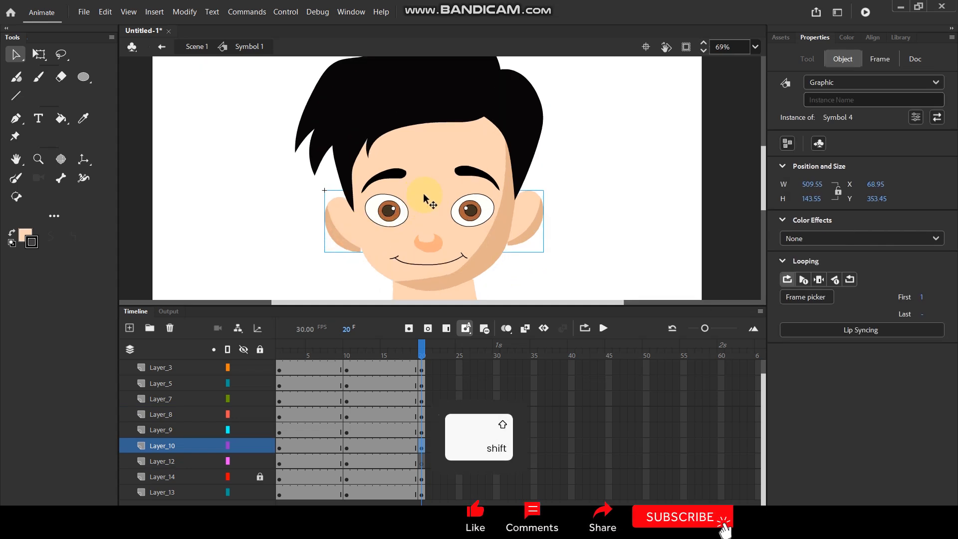
key("shift+Up")
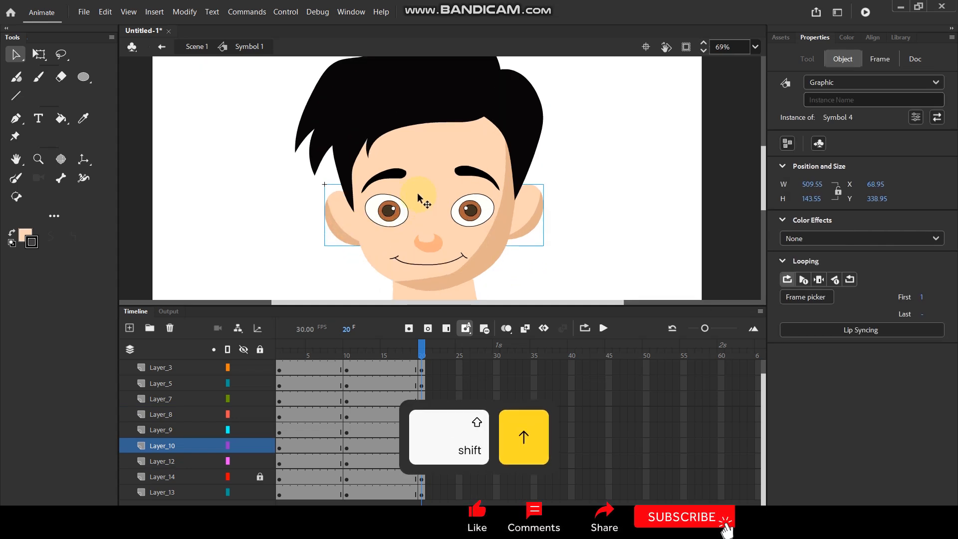
left_click(39, 54)
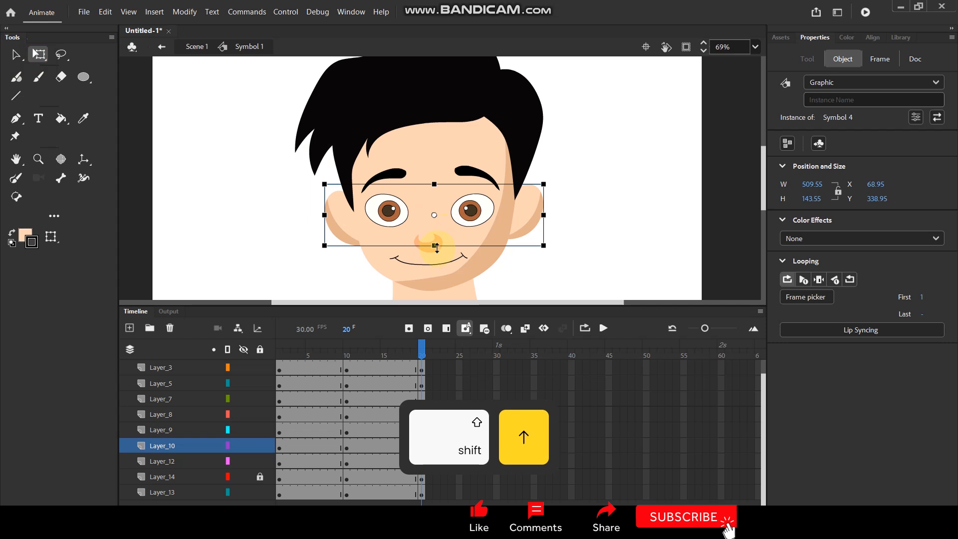
left_click_drag(435, 246, 437, 241)
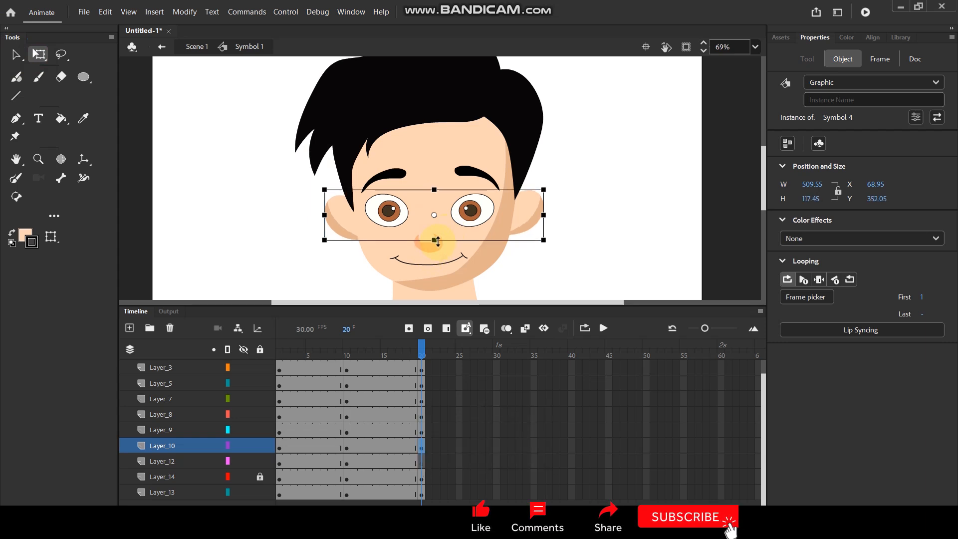
left_click(605, 207)
Move the eyes and eyebrows up together to Y about 261 at frame 20
scroll(392, 263, "up", 2, "ctrl")
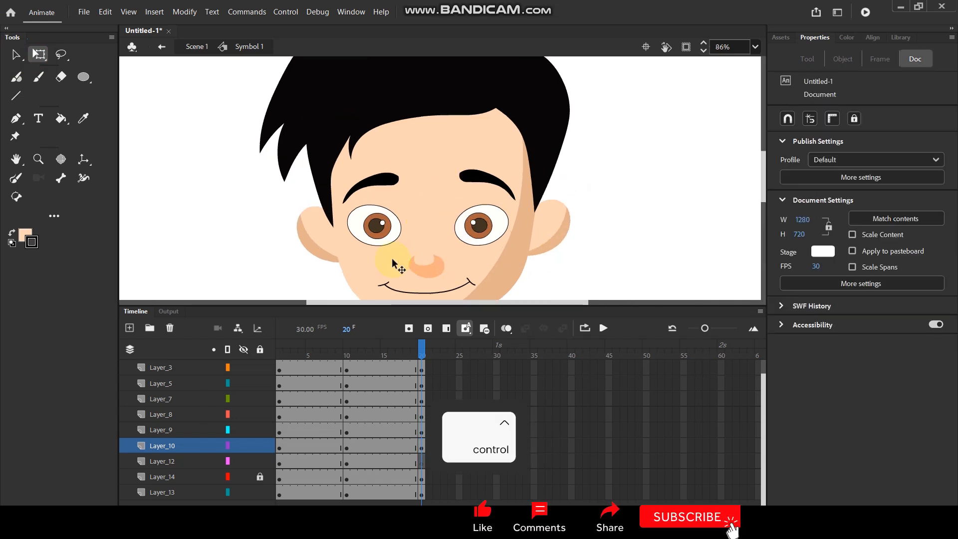
left_click(389, 232, "ctrl")
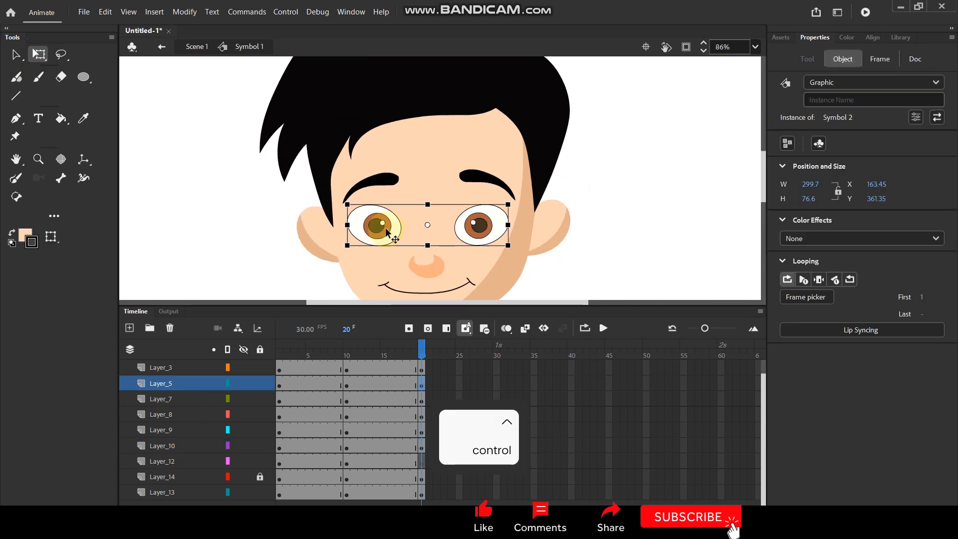
left_click(385, 180, "shift")
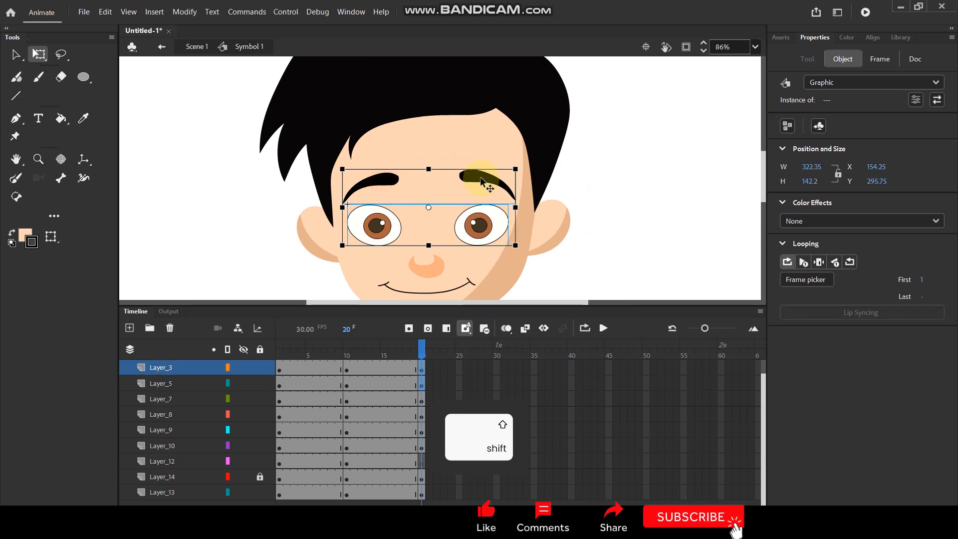
key("shift+Up")
key("shift+Up")
key("shift+Up")
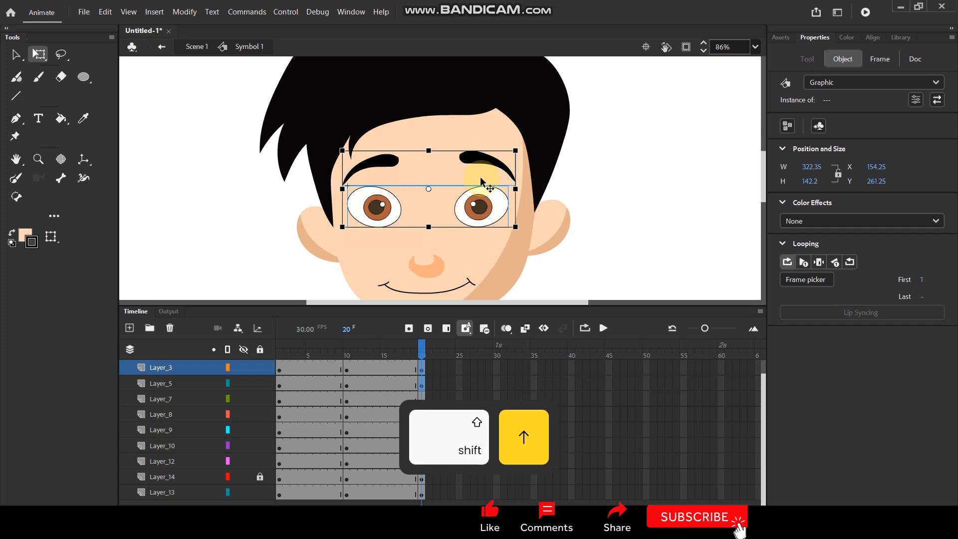
Move the nose up to Y 408.5 at frame 20
scroll(465, 200, "down", 3, "ctrl")
scroll(456, 214, "up", 2, "ctrl")
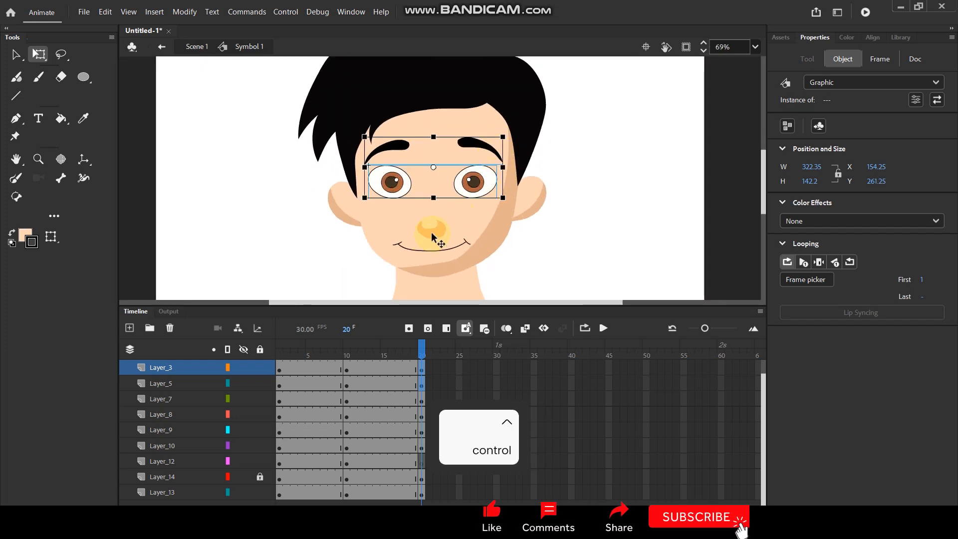
left_click(431, 232)
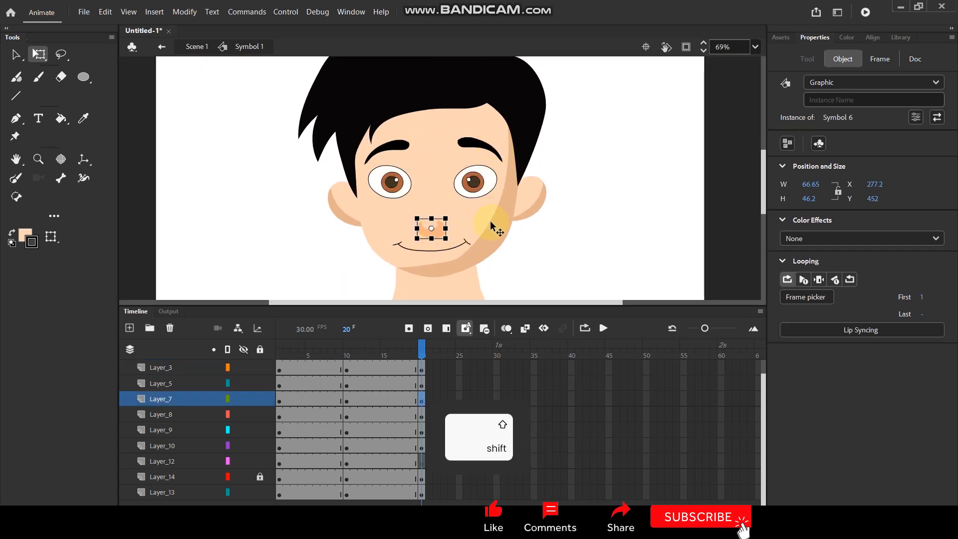
key("shift+Up")
key("shift+Up")
key("shift+Up")
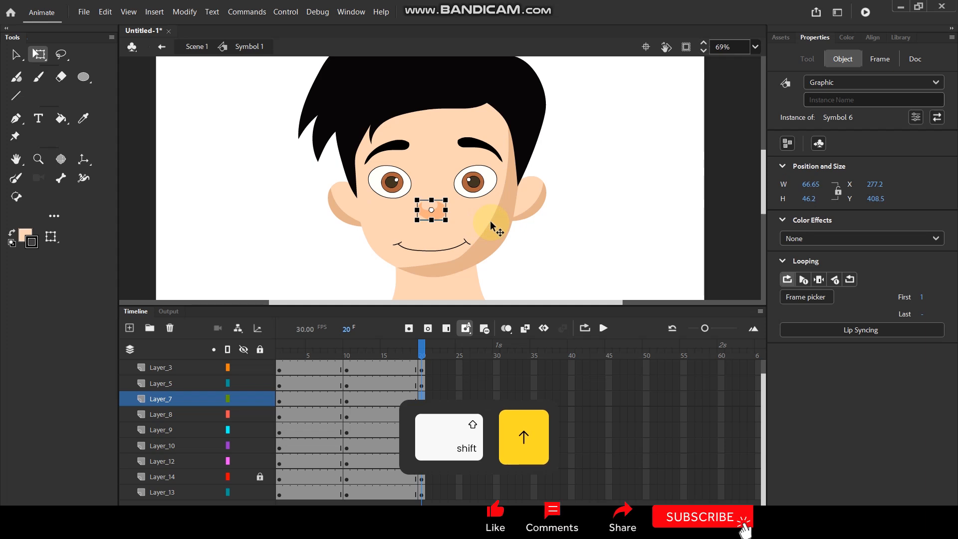
key("shift+Down")
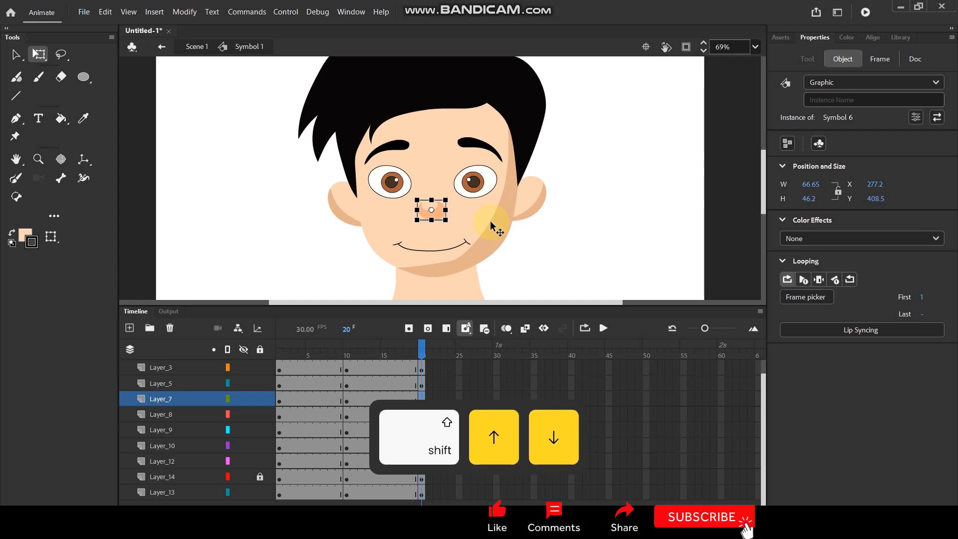
Move the mouth up to Y about 469 at frame 20
left_click(440, 249)
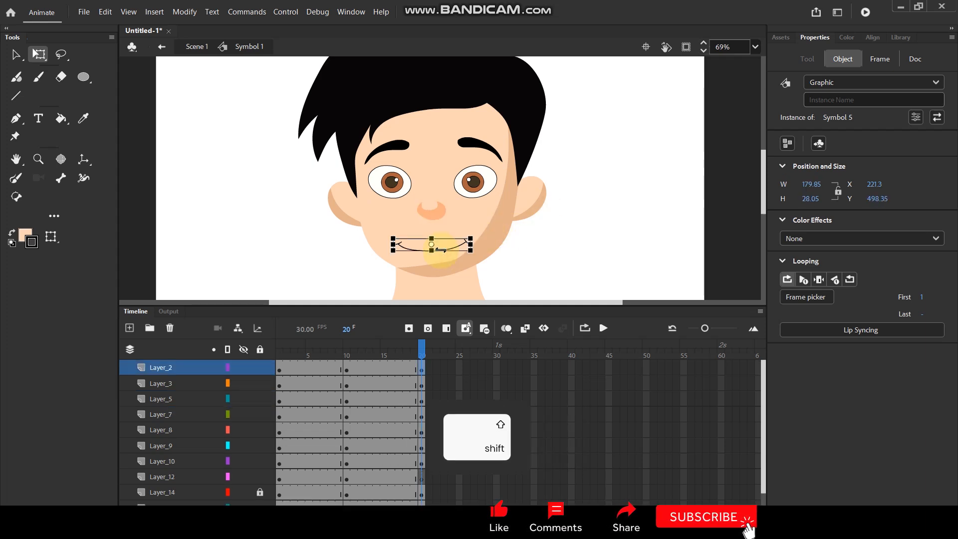
key("shift+Up")
key("shift+Up")
key("shift+Up")
key("shift+Down")
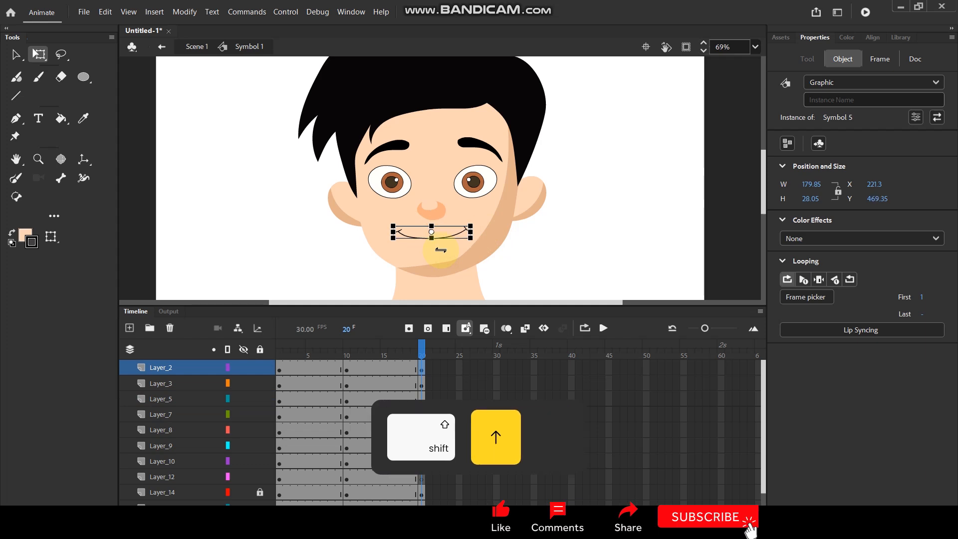
left_click(494, 268)
key("ctrl+2")
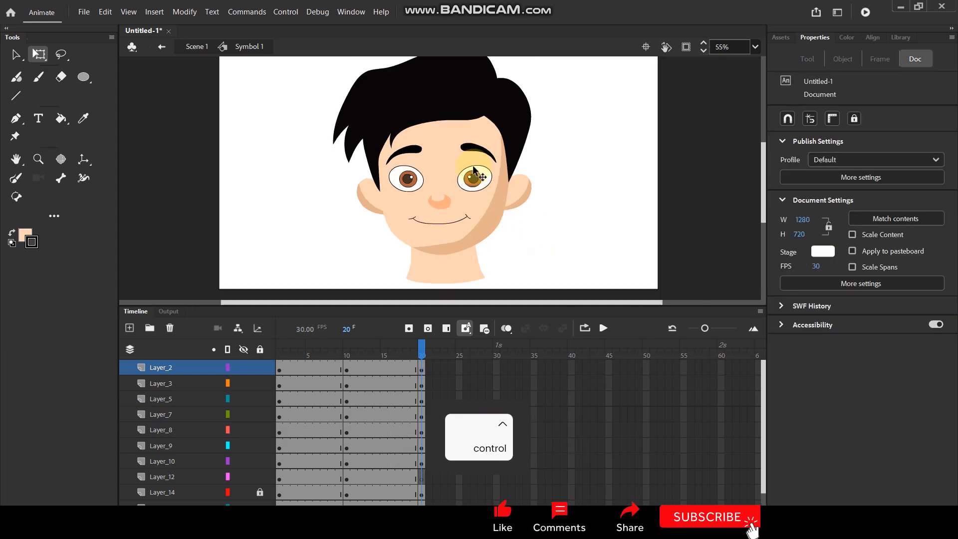
left_click_drag(434, 363, 354, 504)
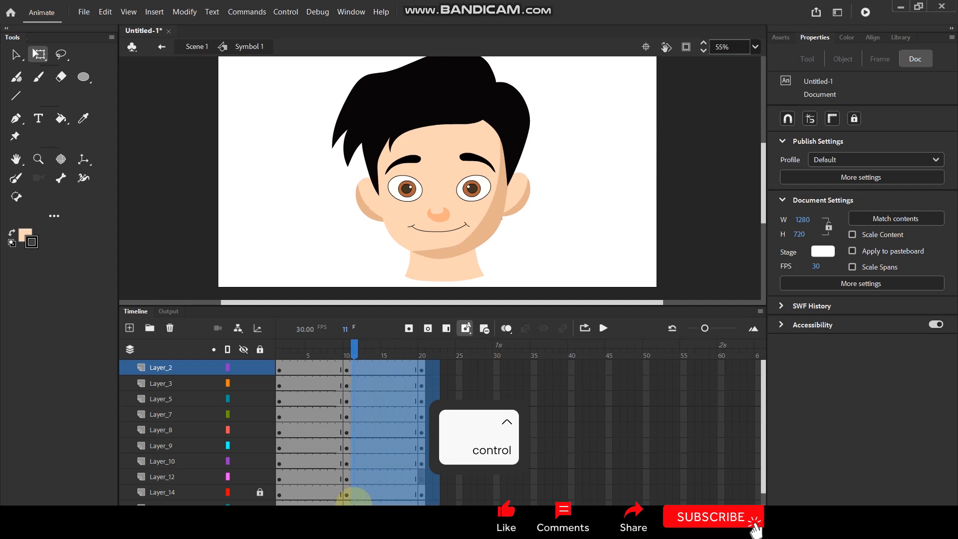
left_click(419, 481)
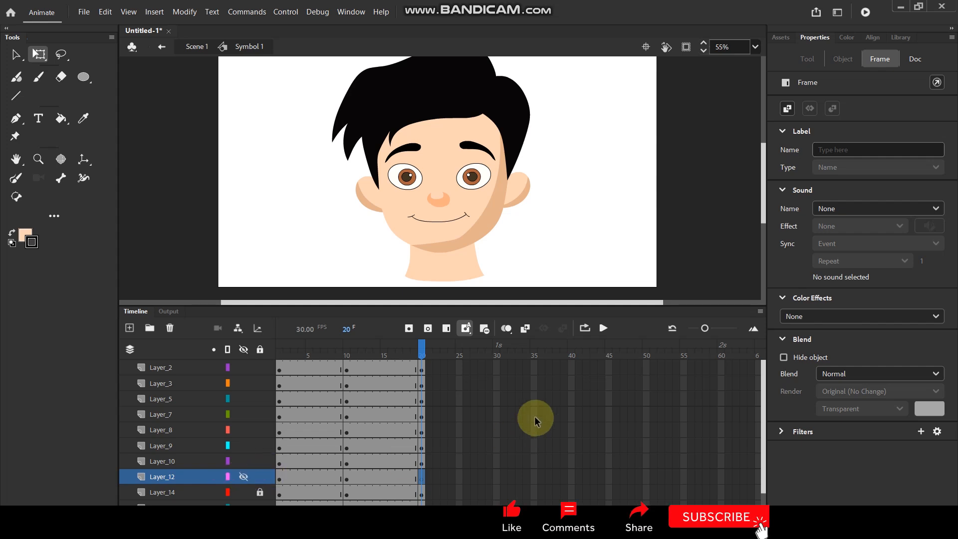
Squash the hair vertically to a height of about 386 px at frame 20
left_click_drag(342, 368, 427, 377)
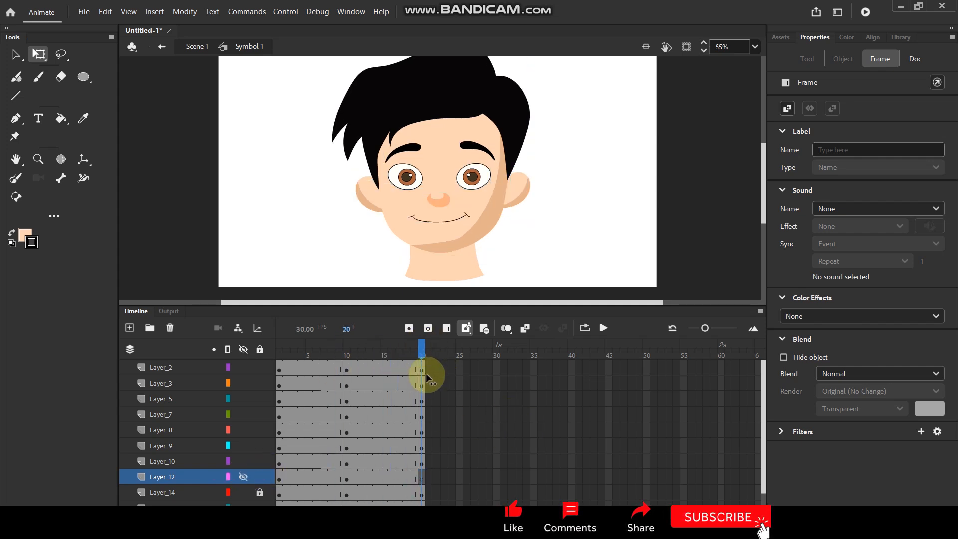
left_click(423, 388)
left_click(438, 120)
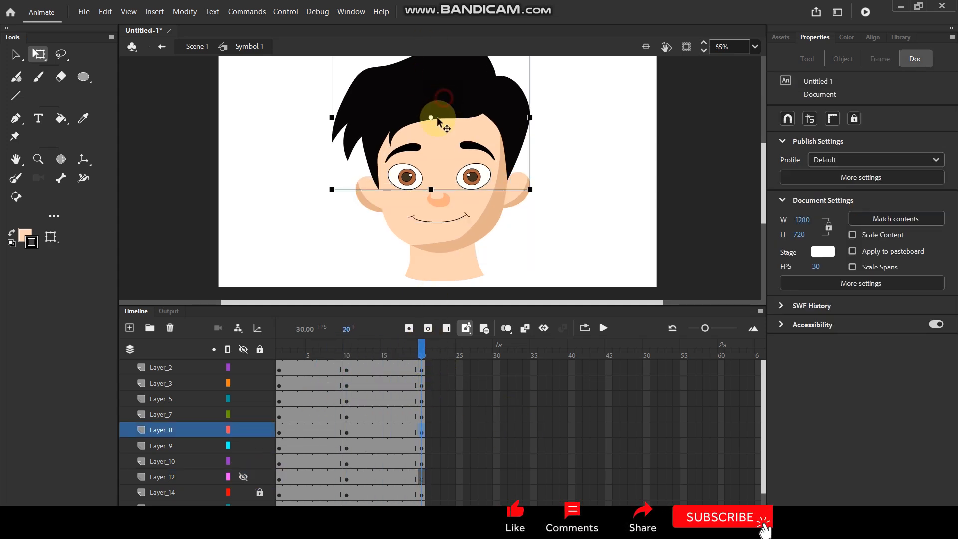
left_click_drag(571, 139, 577, 205)
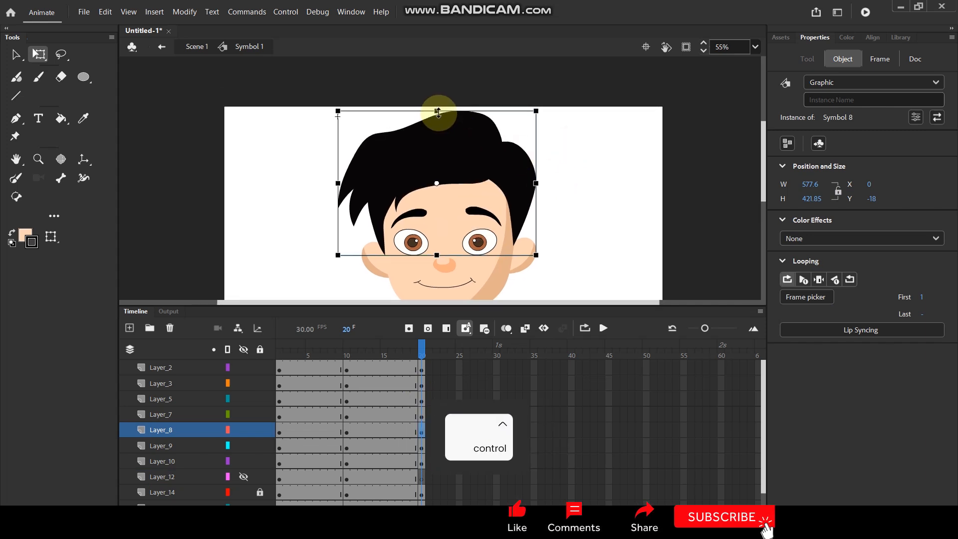
left_click_drag(438, 110, 434, 116)
Create classic tweens between frames 10 and 20 on Layer_2 through Layer_10 and on Layer_14
left_click_drag(443, 364, 352, 444)
left_click(351, 443)
right_click(351, 442)
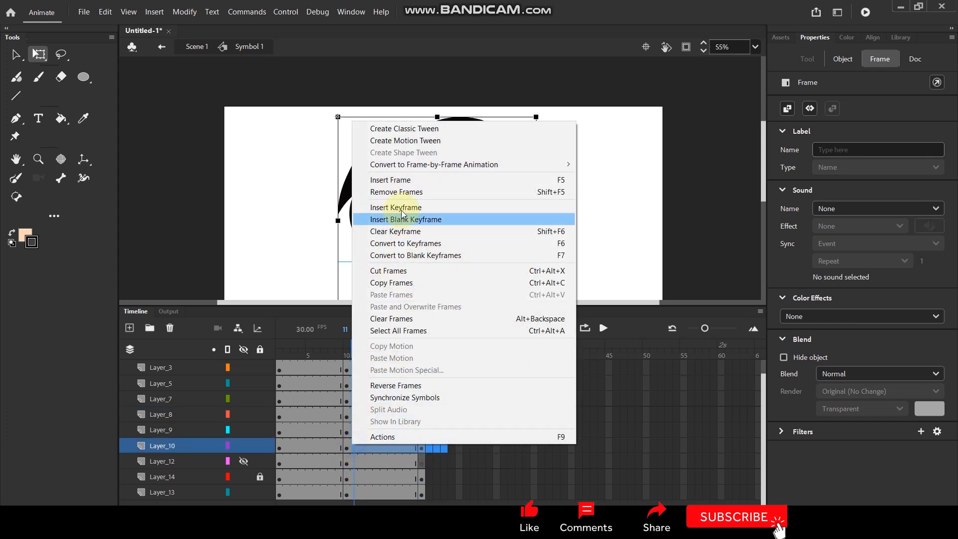
left_click(405, 128)
left_click_drag(432, 475, 370, 480)
right_click(370, 480)
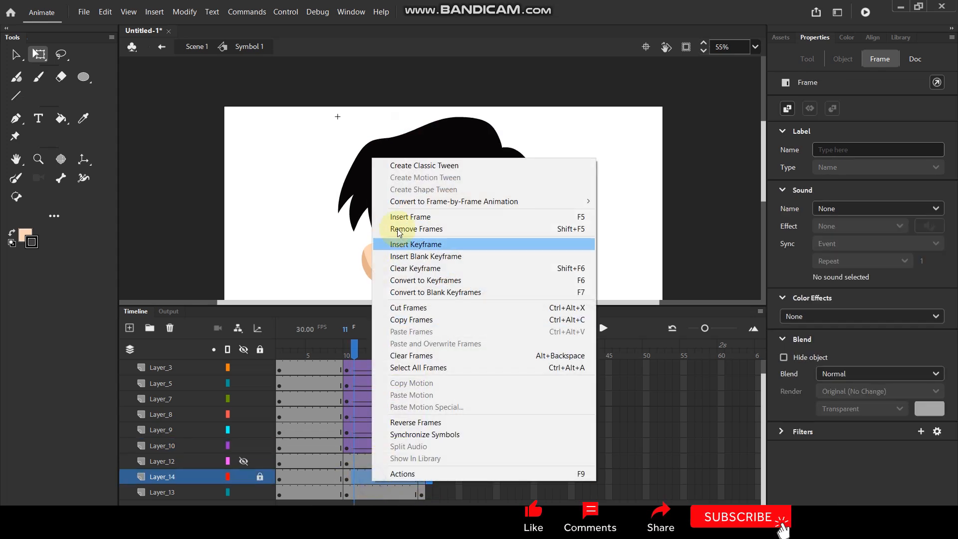
left_click(389, 162)
Play back the tweened upward head movement to check it
scroll(514, 220, "down", 1, "ctrl")
scroll(514, 219, "up", 2, "ctrl")
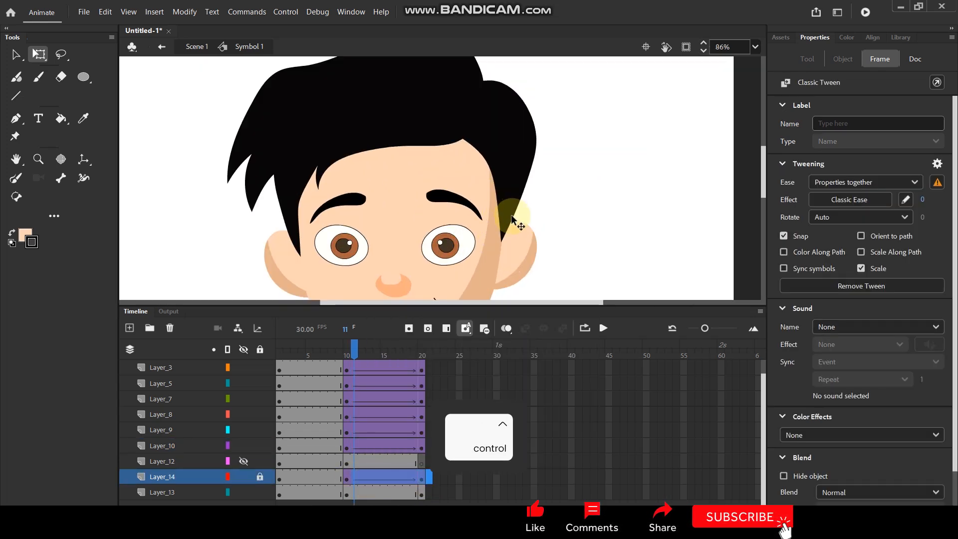
scroll(535, 145, "down", 2, "ctrl")
scroll(522, 250, "up", 1, "ctrl")
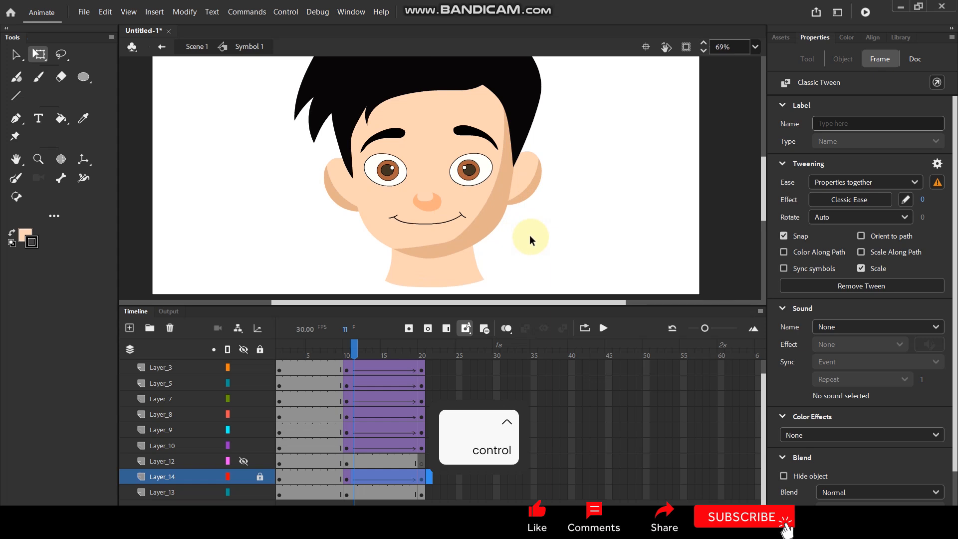
key("Return")
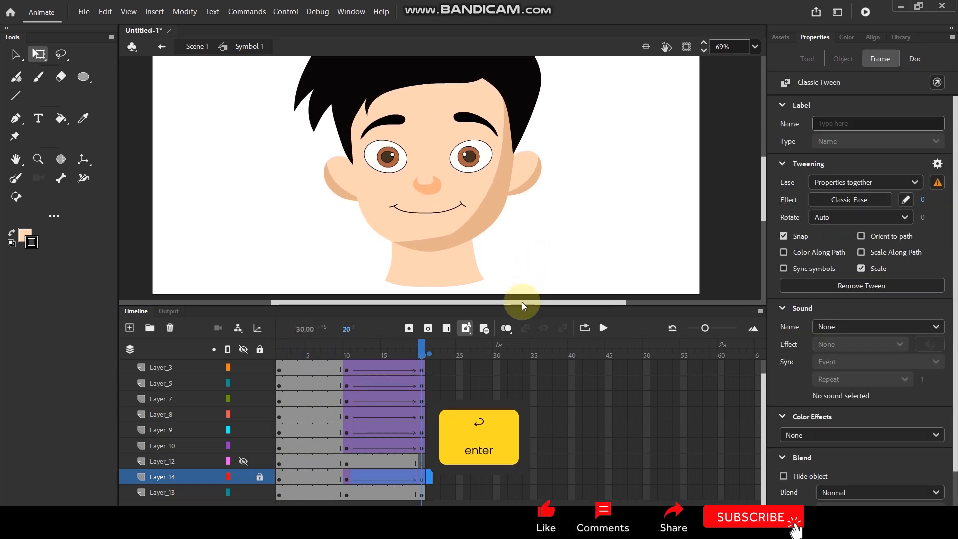
Insert keyframes at frame 30 on all layers
scroll(496, 369, "up", 1)
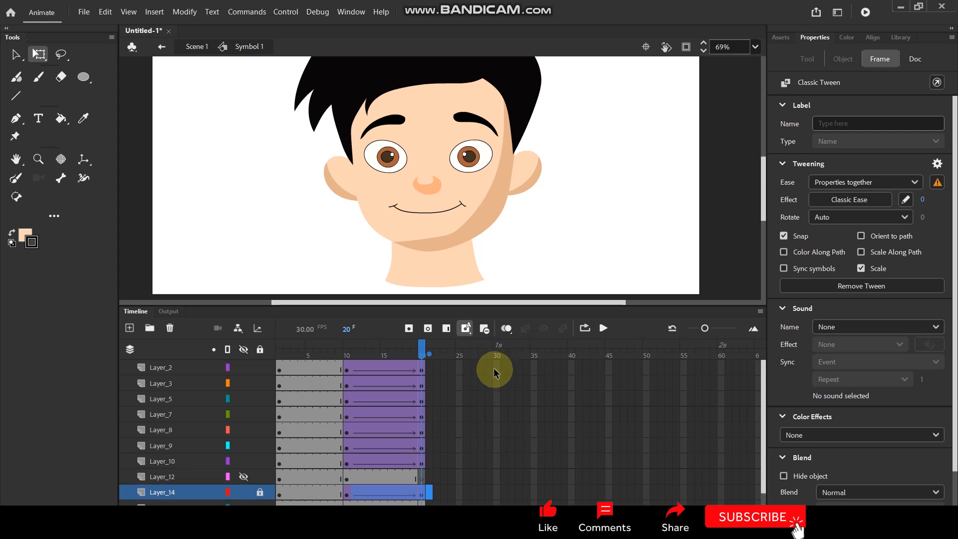
left_click_drag(496, 364, 497, 422)
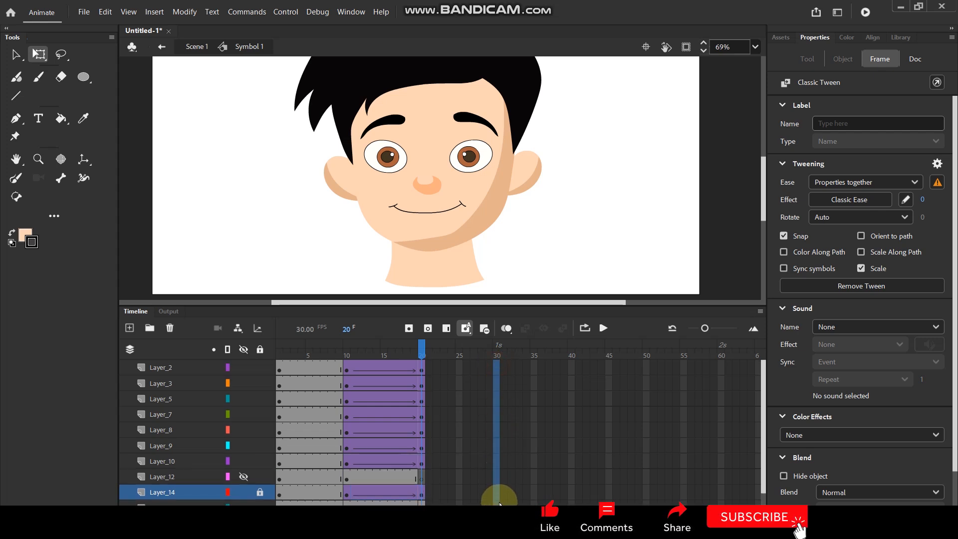
left_click_drag(499, 504, 498, 503)
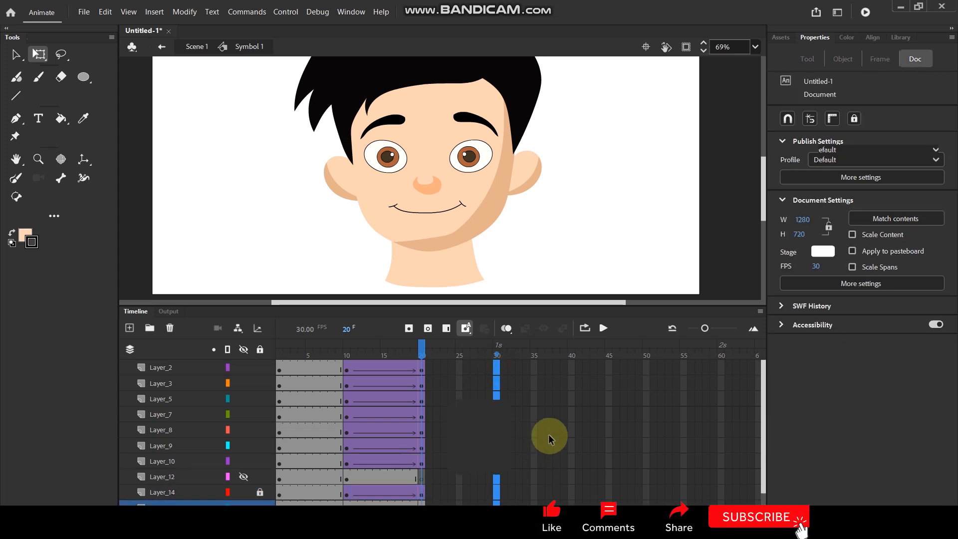
key("F6")
Remove the classic tweens between frames 20 and 30 on Layer_2 through Layer_14
left_click_drag(515, 366, 429, 497)
right_click(444, 391)
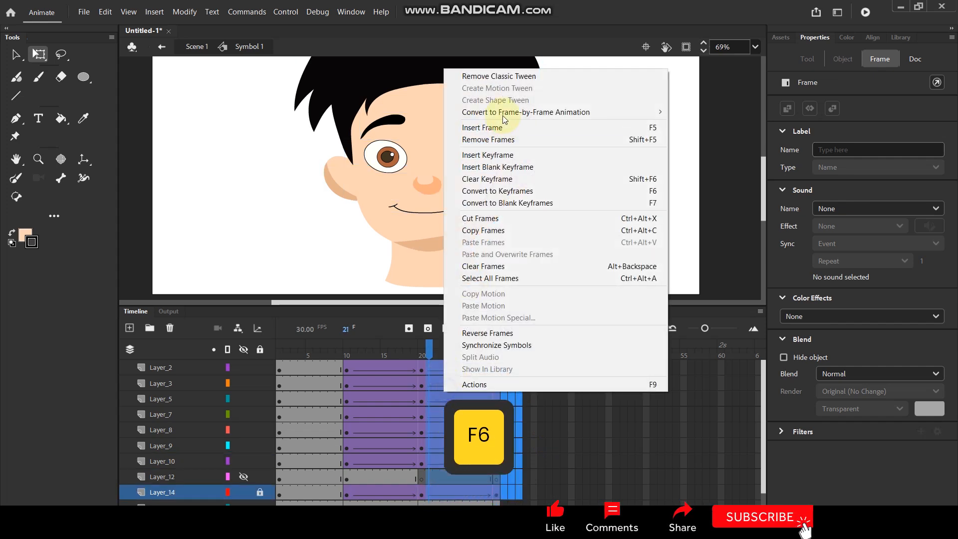
left_click(497, 76)
scroll(478, 432, "down", 1)
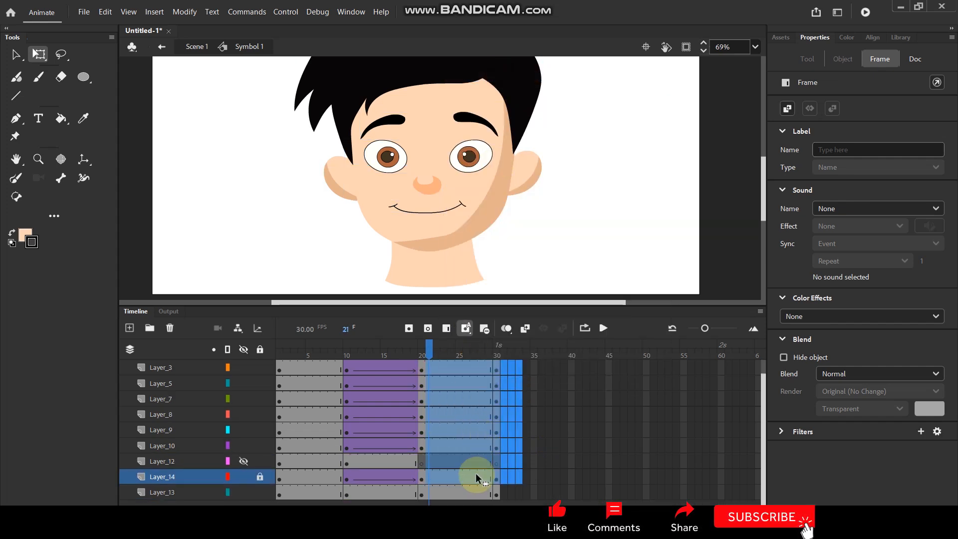
left_click_drag(426, 349, 452, 380)
left_click(574, 378)
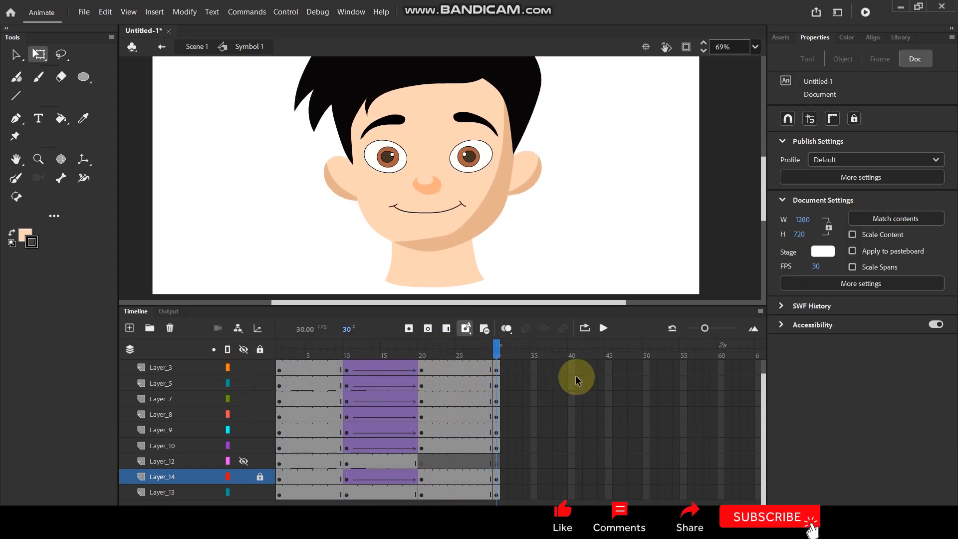
Insert keyframes at frame 40 on all layers
scroll(573, 372, "up", 1)
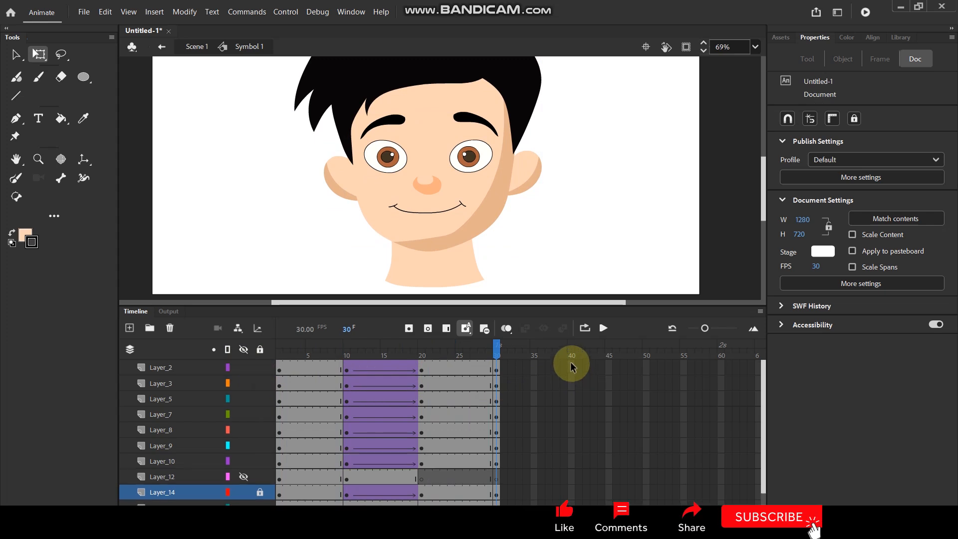
left_click_drag(571, 365, 575, 388)
left_click_drag(573, 494, 573, 499)
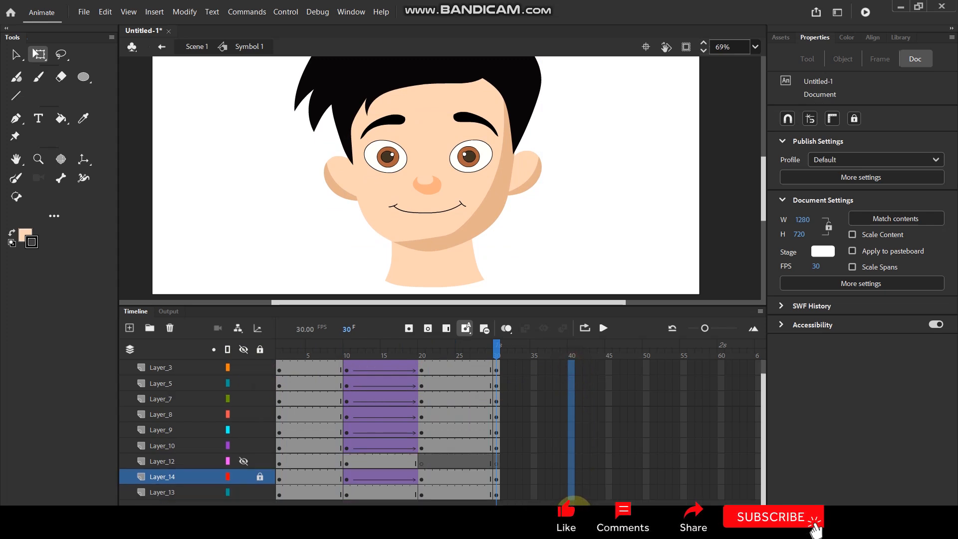
key("F6")
left_click(619, 181)
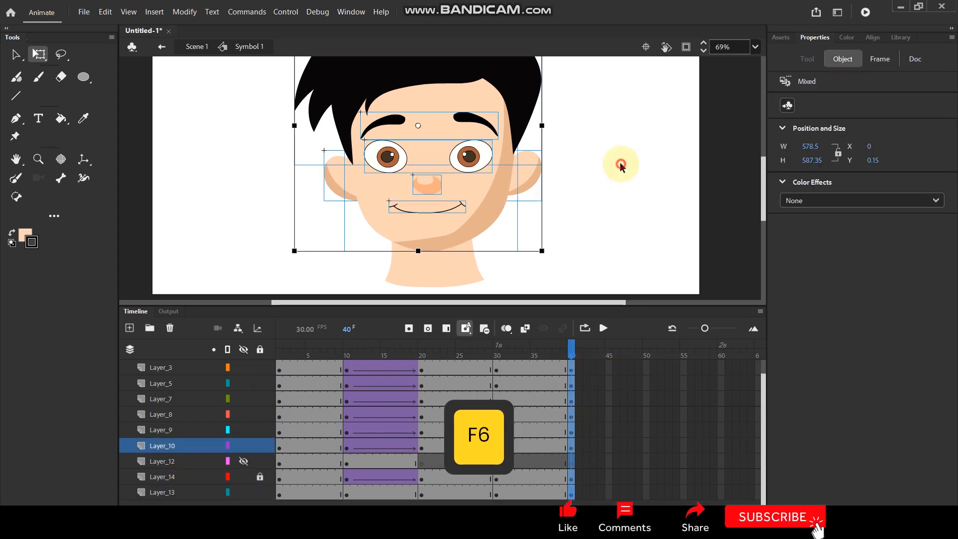
Move the eyes and eyebrows down together at frame 40
left_click(387, 158)
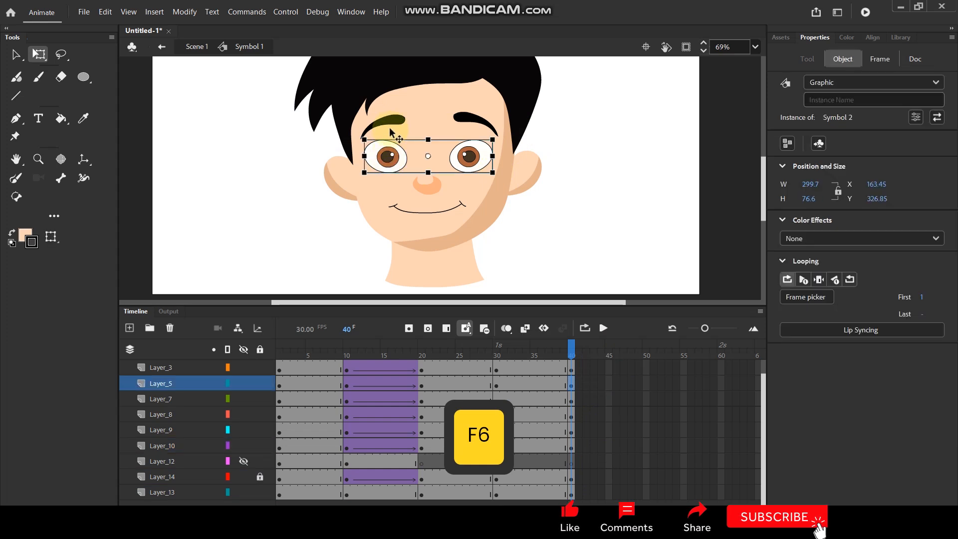
left_click(458, 132, "shift")
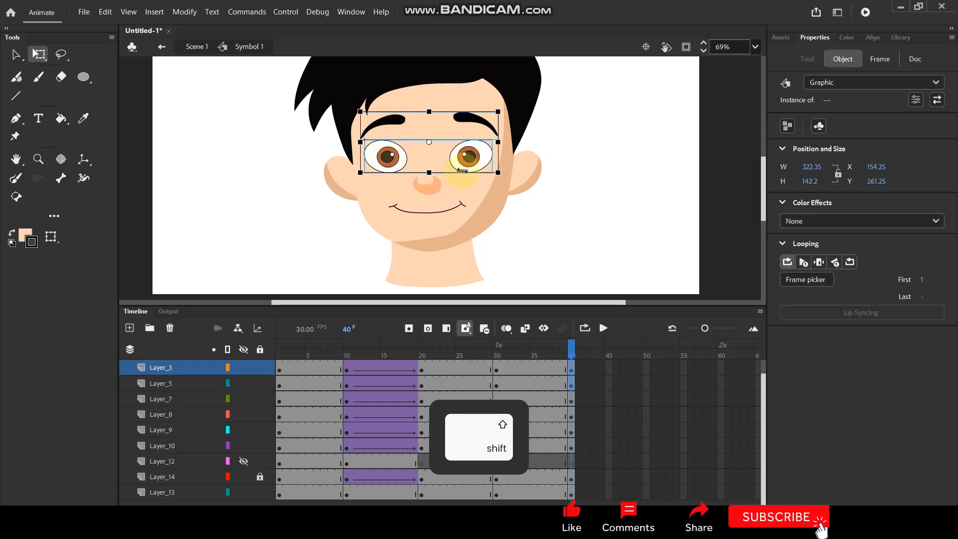
key("shift+Down")
key("shift+Down")
key("shift+Down")
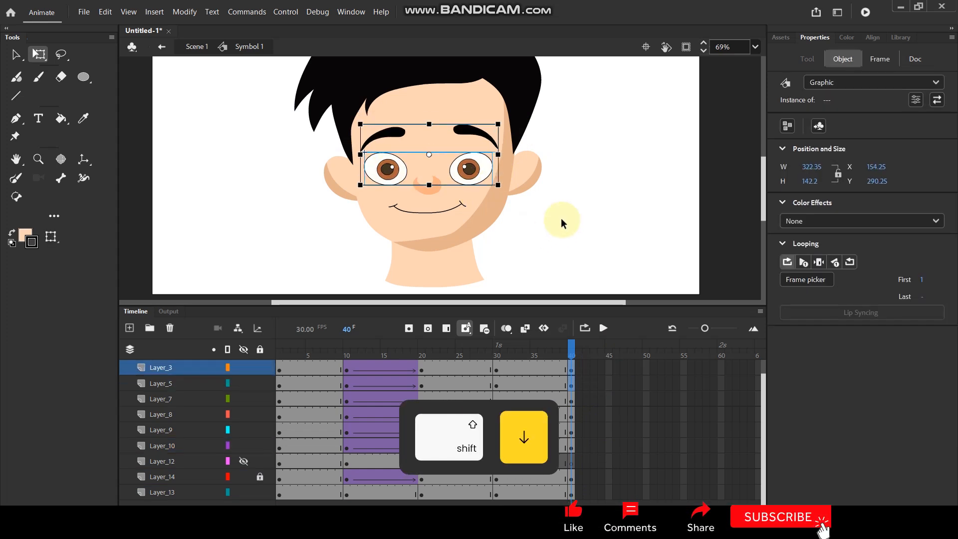
Move the nose down to Y 452 at frame 40
left_click(437, 183)
key("shift+Down")
key("shift+Down")
key("shift+Down")
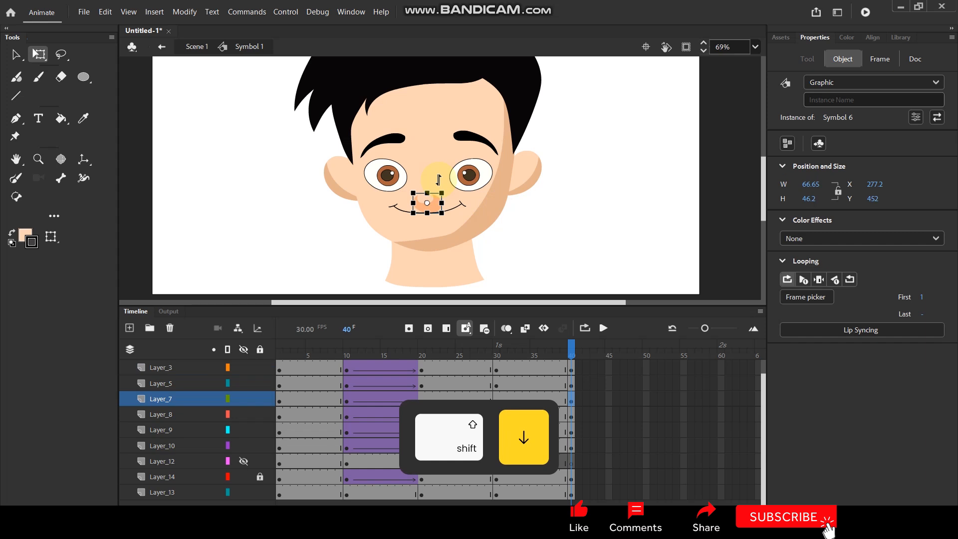
Move the mouth down to Y 498.35 at frame 40
left_click(455, 205)
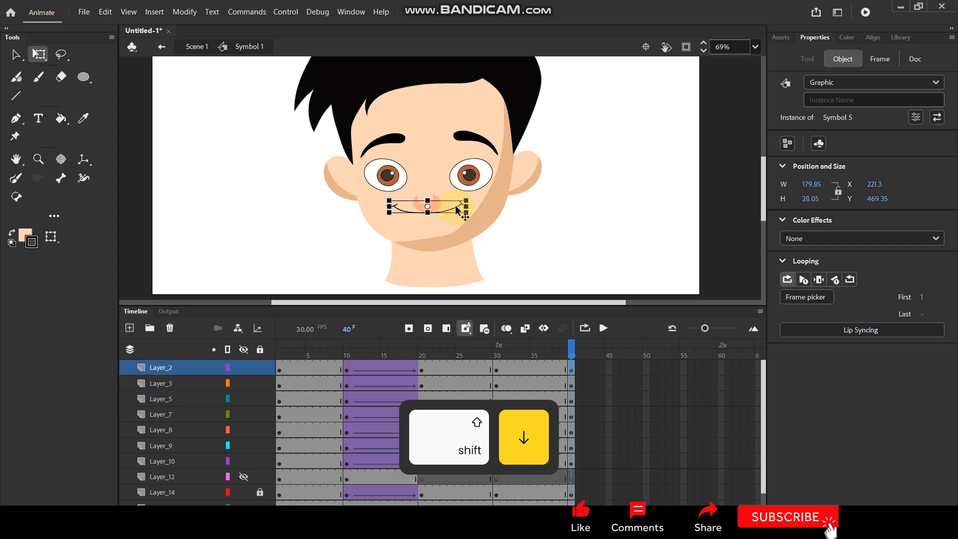
key("shift+Down")
key("shift+Down")
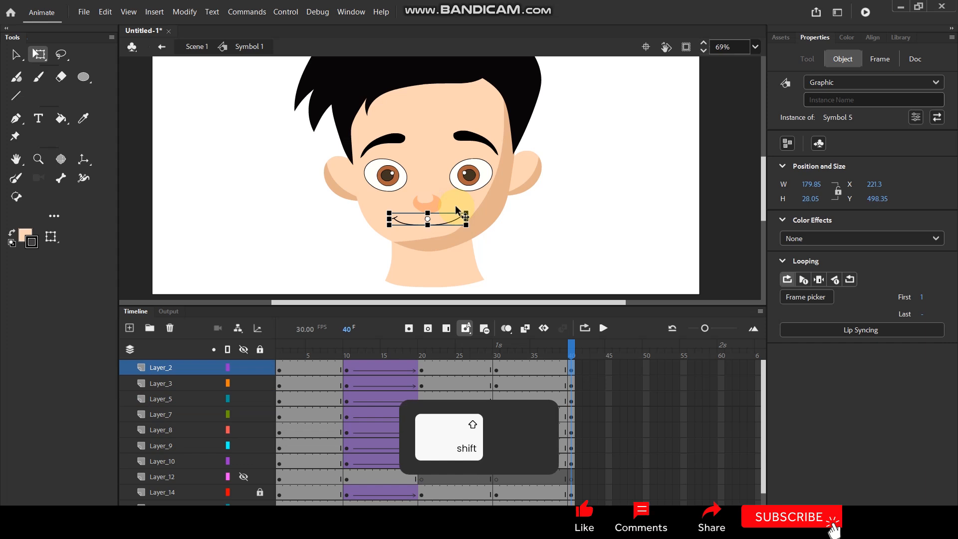
key("shift+Up")
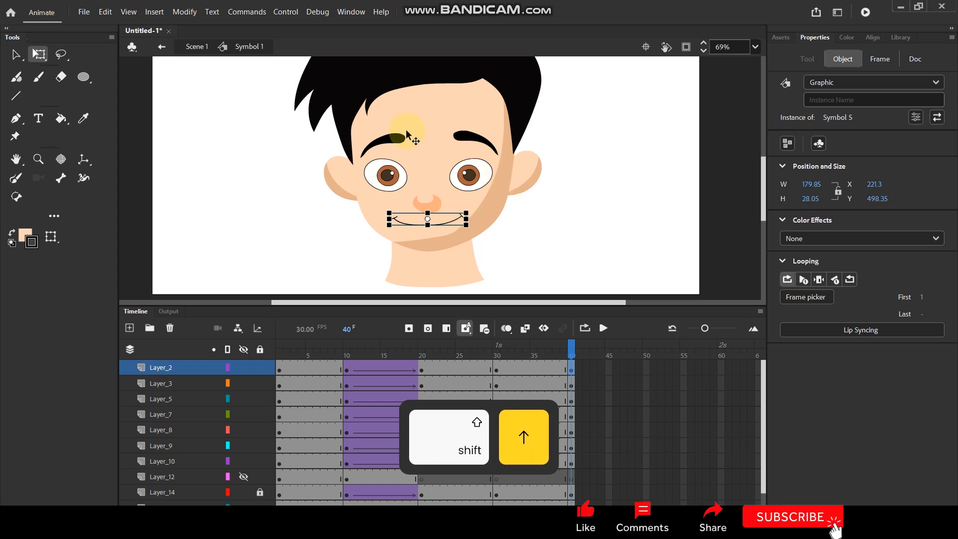
Move the hair down to Y 14.65 and the ears down to Y 366.5 at frame 40
left_click(407, 75)
left_click_drag(630, 107, 633, 156)
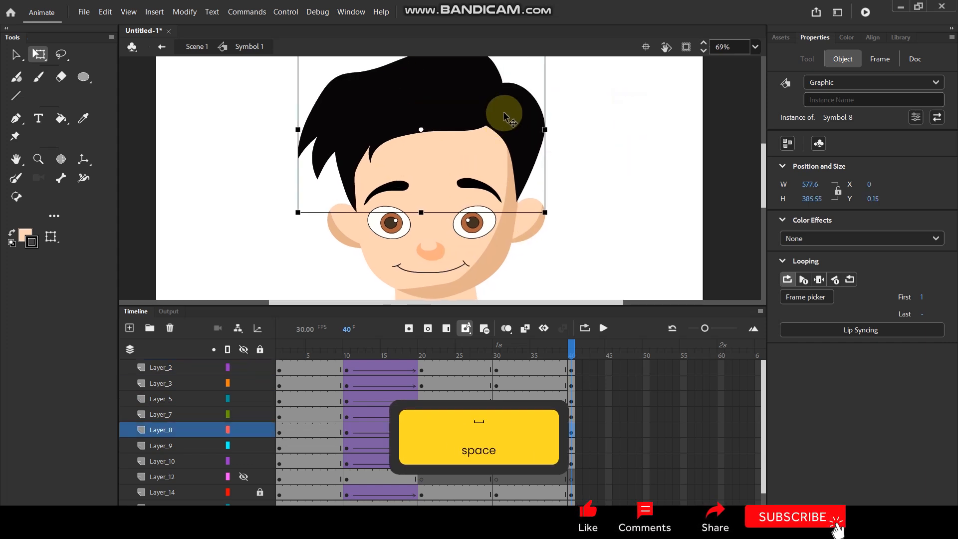
key("shift+Down")
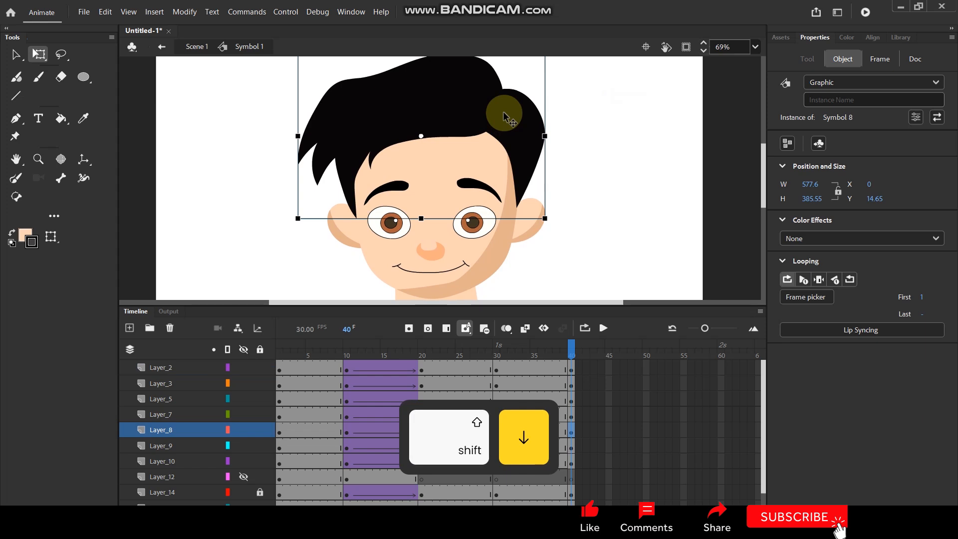
left_click(523, 232)
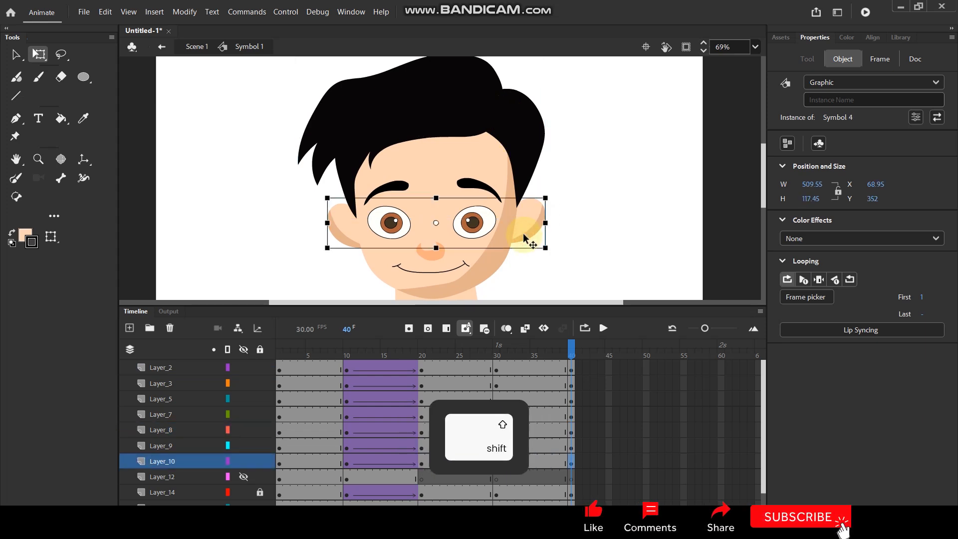
key("shift+Down")
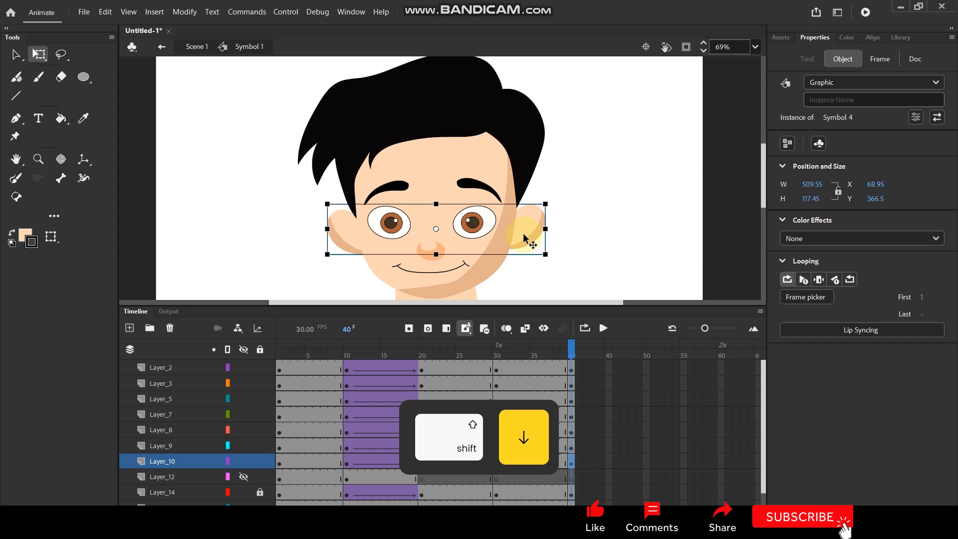
Create classic tweens between frames 30 and 40 on Layer_2 through Layer_10
left_click_drag(603, 364, 496, 456)
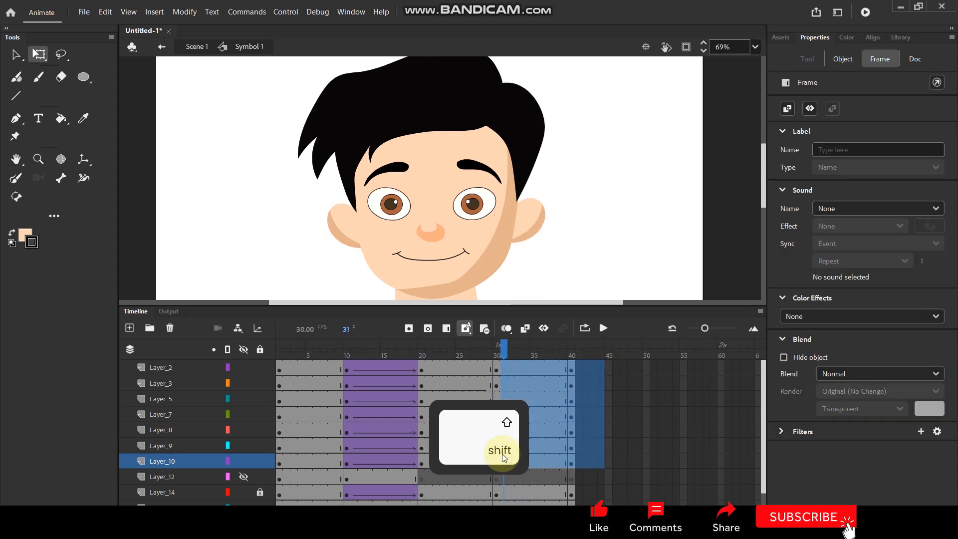
right_click(524, 385)
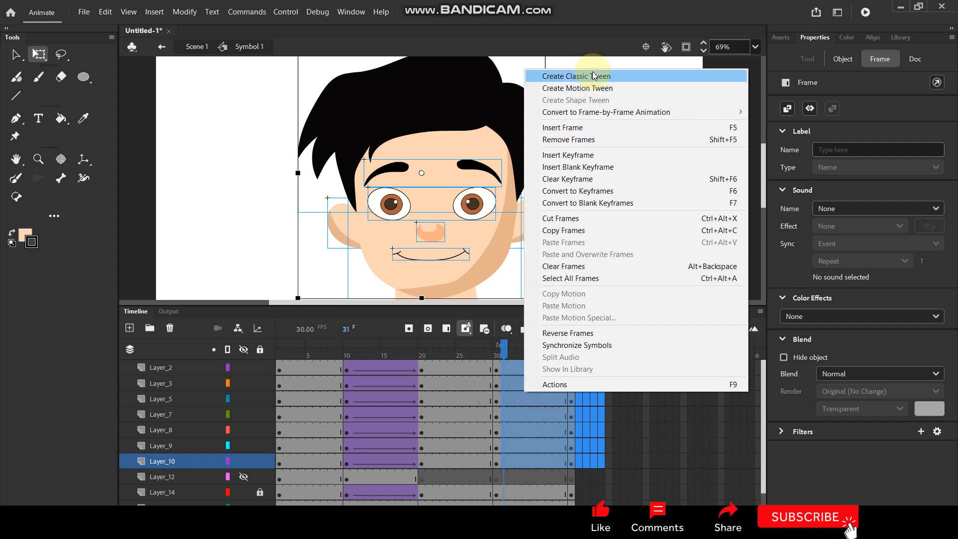
left_click(578, 74)
Create classic tweens between frames 30 and 40 on Layer_14 and Layer_13, converting their content to symbols
scroll(536, 419, "down", 1)
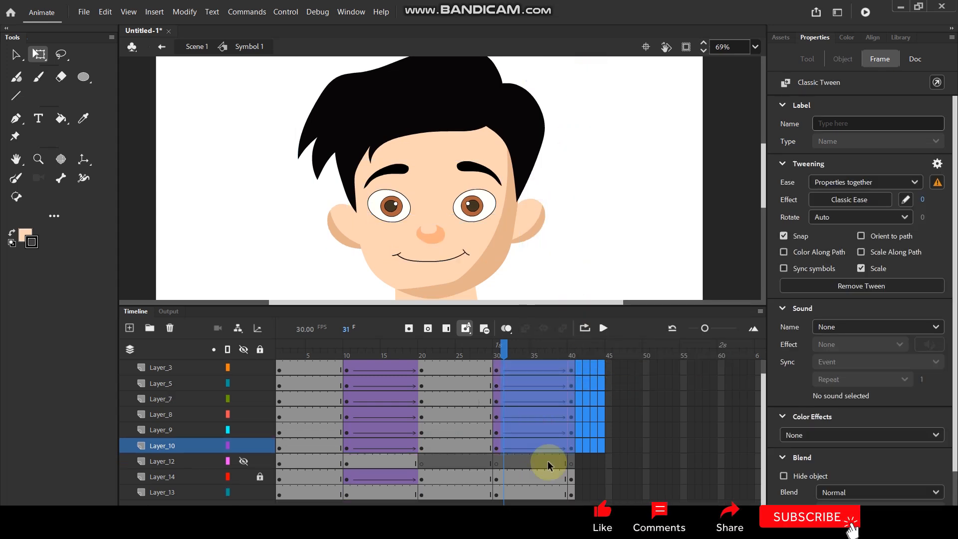
left_click_drag(590, 475, 502, 490)
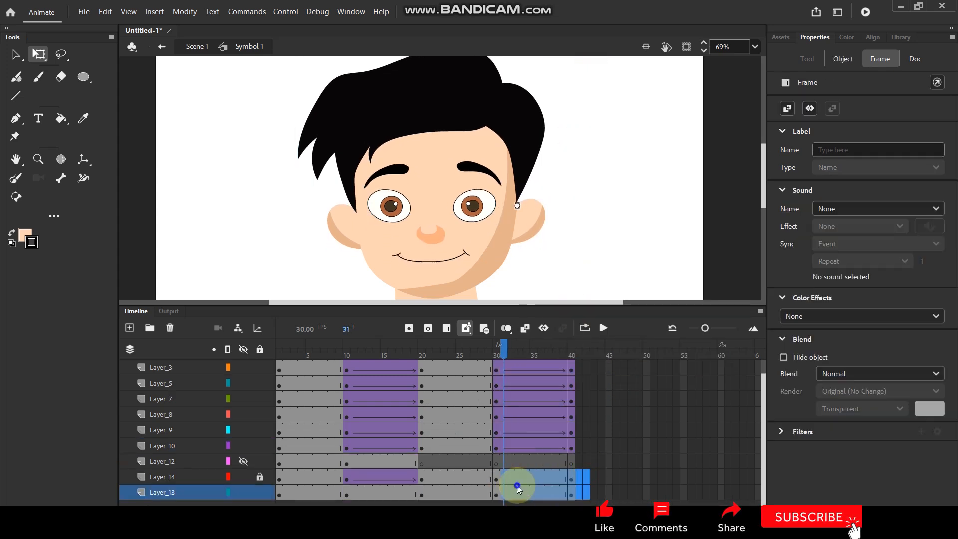
right_click(502, 490)
left_click(572, 170)
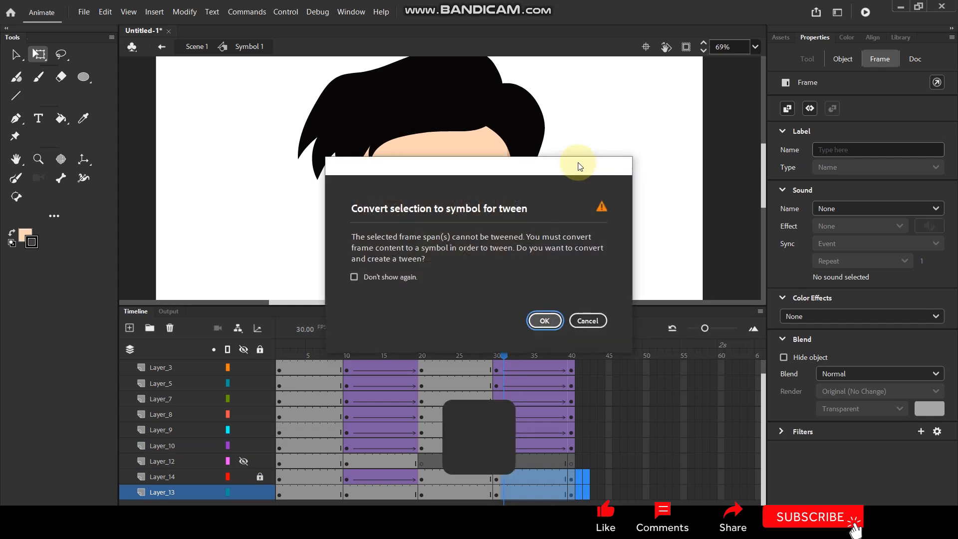
left_click(547, 322)
Play back the whole head animation up to frame 40
left_click(600, 225)
scroll(602, 220, "down", 4)
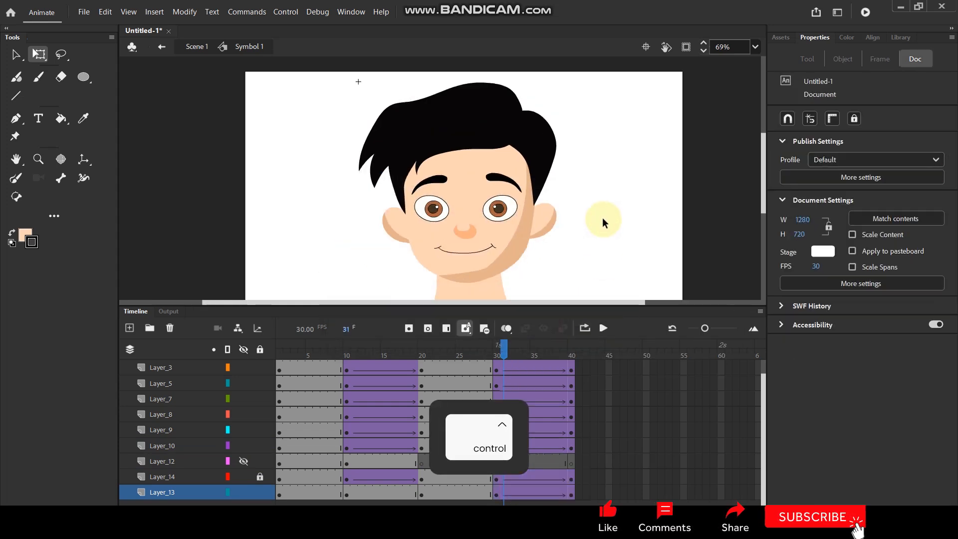
scroll(531, 225, "up", 2)
key("Return")
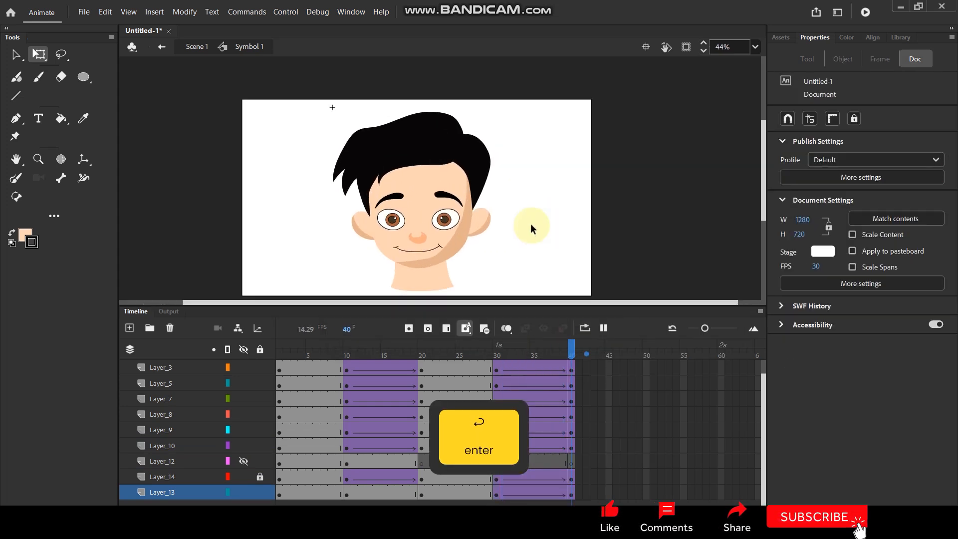
Replay the head animation several times to check the movement up to frame 40
key("Return")
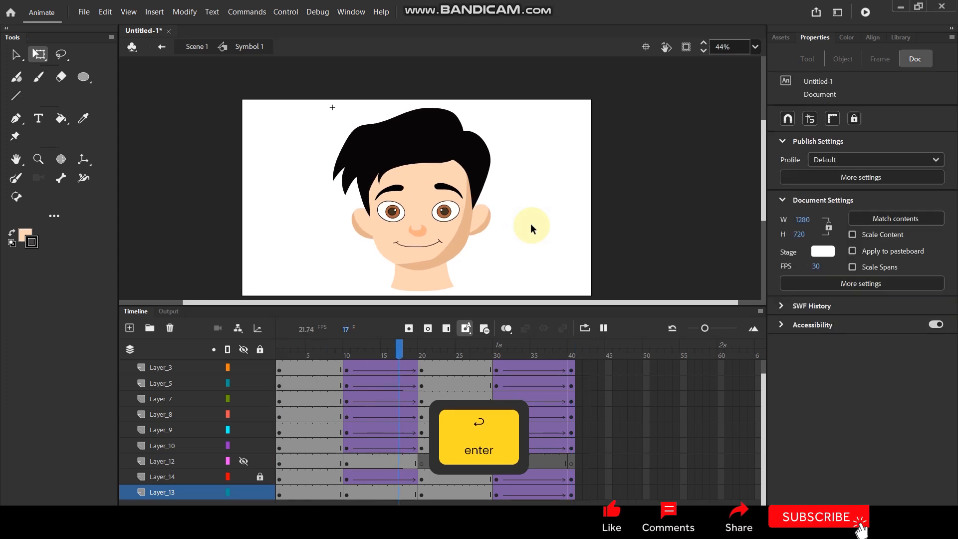
key("Return")
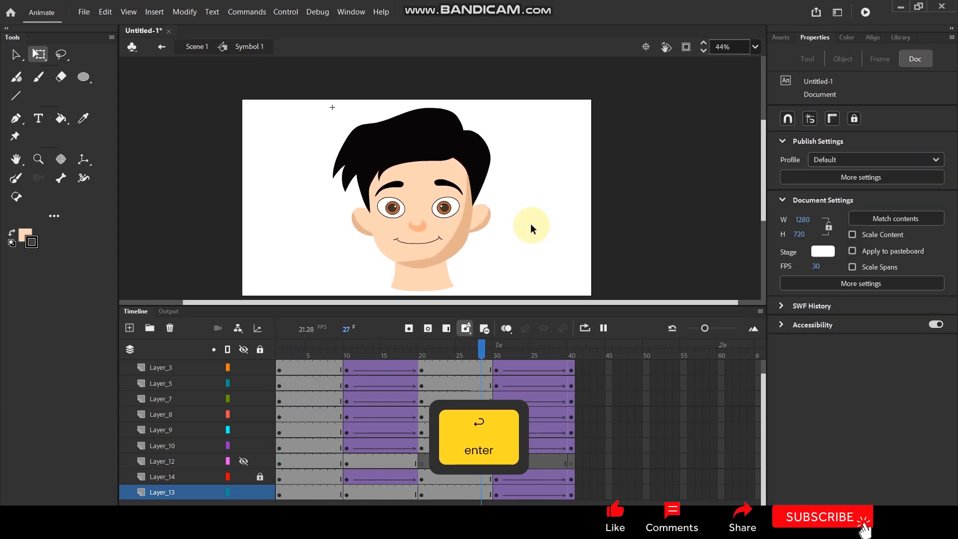
key("Return")
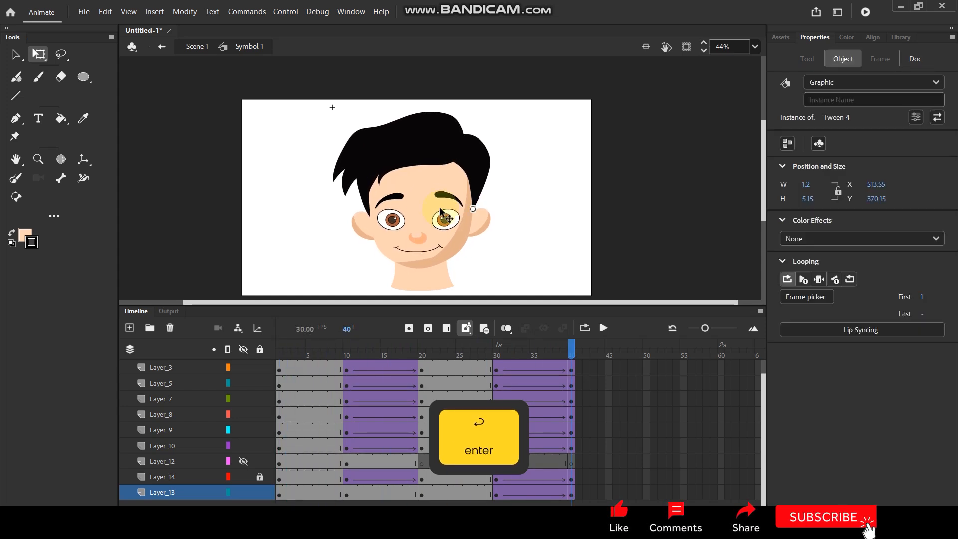
Move the face shape down to Y 158.4 at frame 40
left_click(462, 244)
scroll(428, 246, "up", 3, "ctrl")
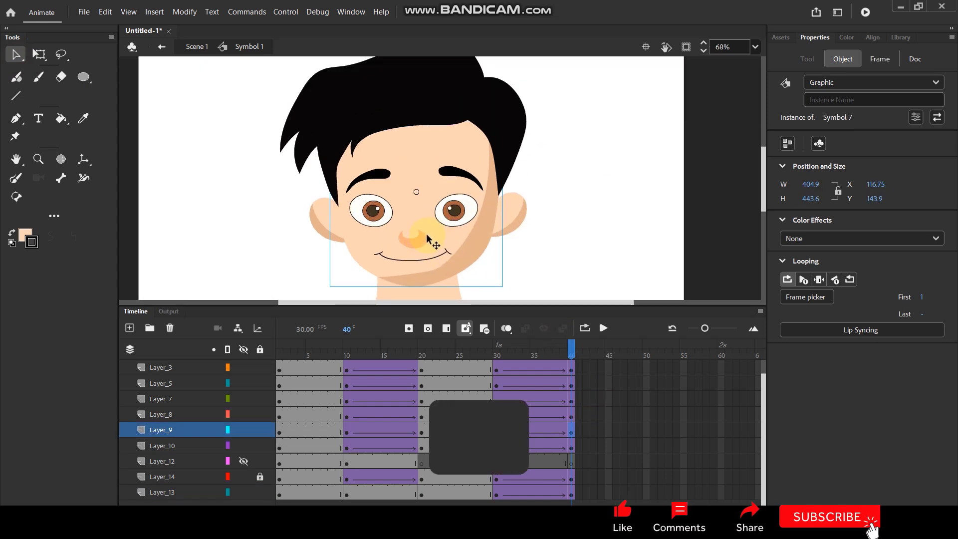
key("shift+Down")
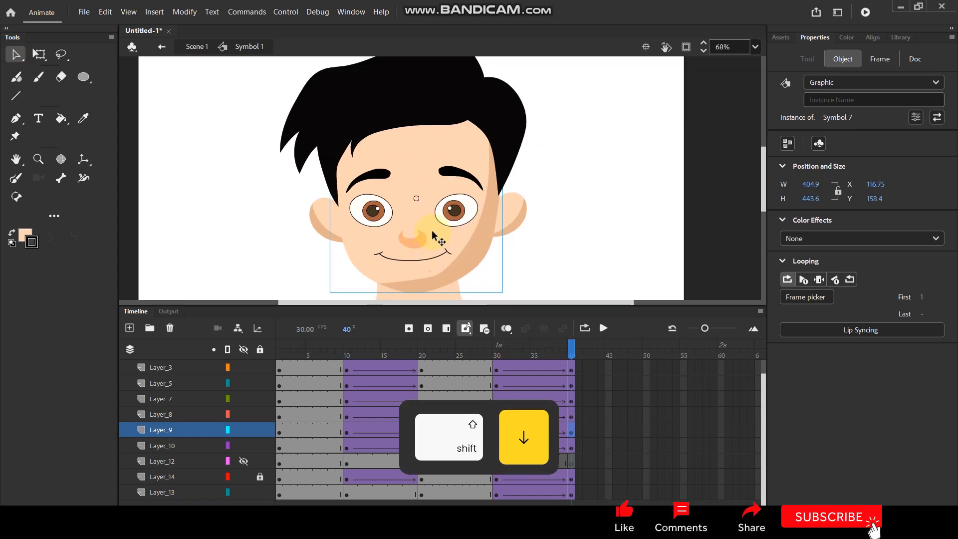
At frame 20, move the eyes and eyebrows up together to Y 238.25 and the nose up to Y 385.5
left_click_drag(569, 345, 428, 403)
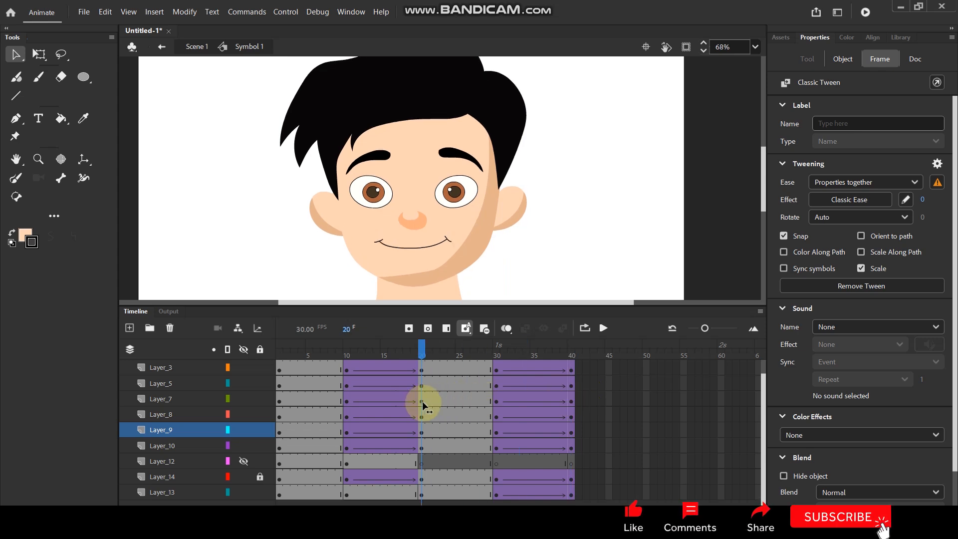
scroll(417, 206, "up", 1)
left_click(370, 193)
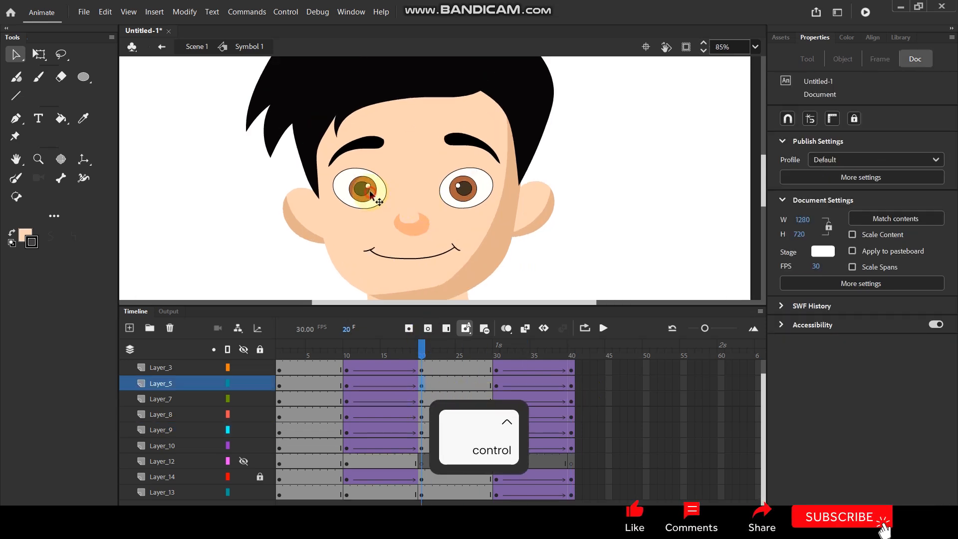
left_click(372, 143, "shift")
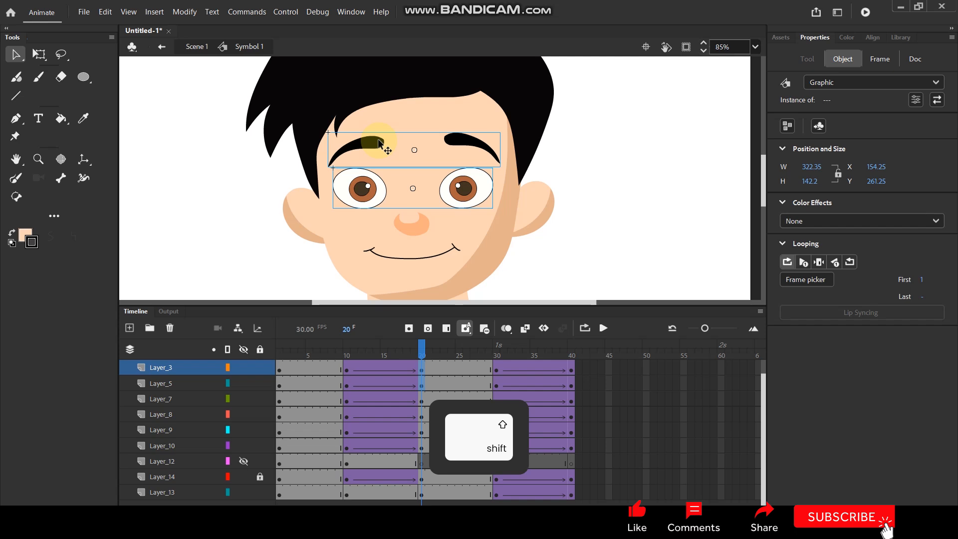
key("shift+Up")
key("shift+Up")
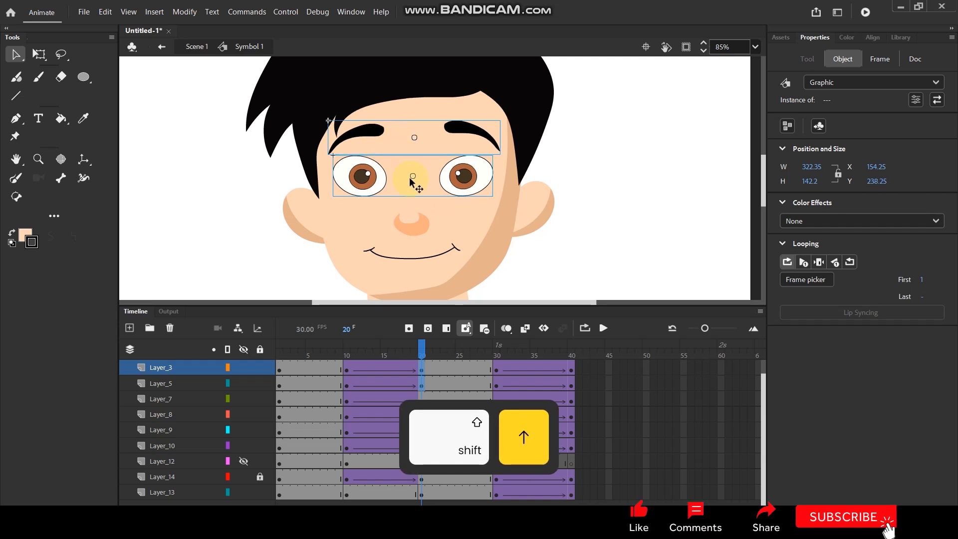
left_click(415, 228)
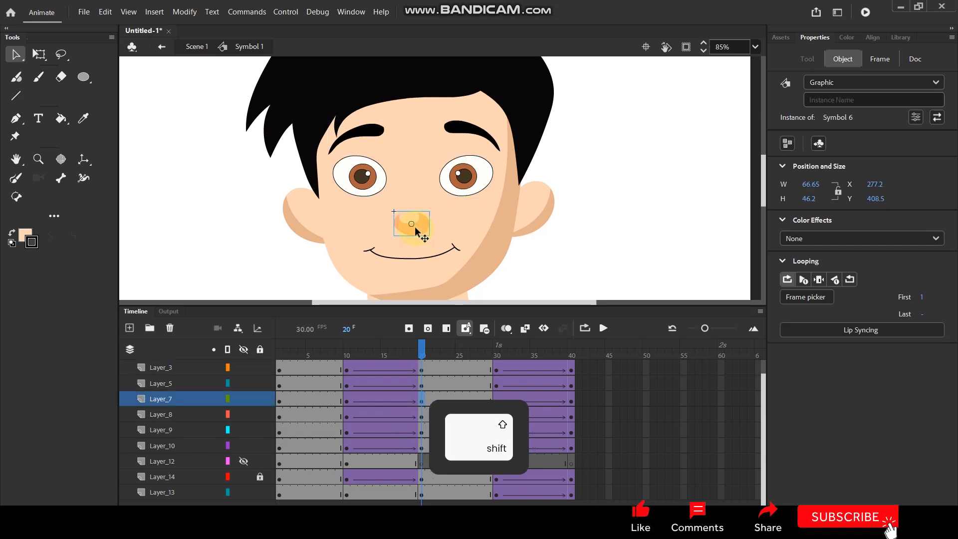
key("shift+Up")
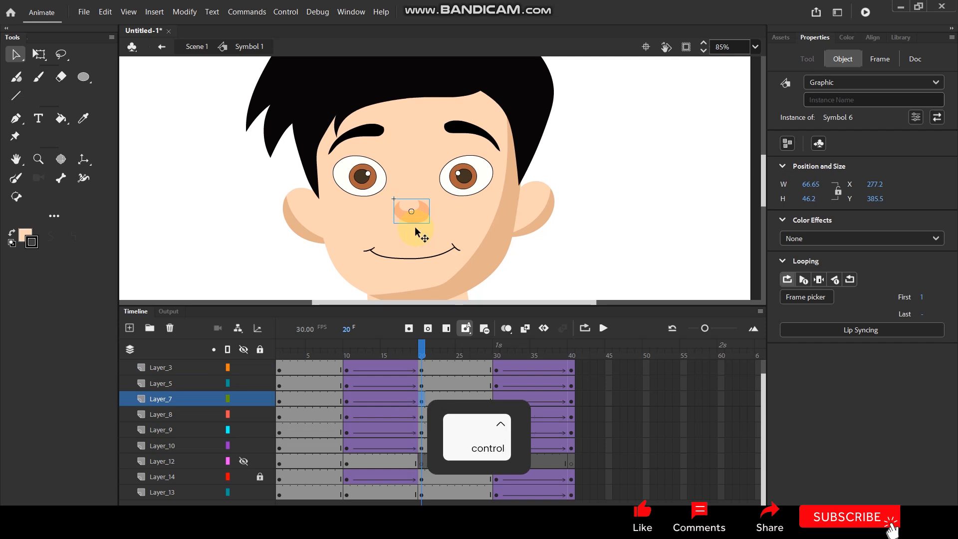
Move the mouth up to Y 446.35 at frame 20 and scrub through the motion
key("ctrl+2")
left_click(347, 350)
left_click_drag(268, 357, 422, 369)
left_click(417, 246)
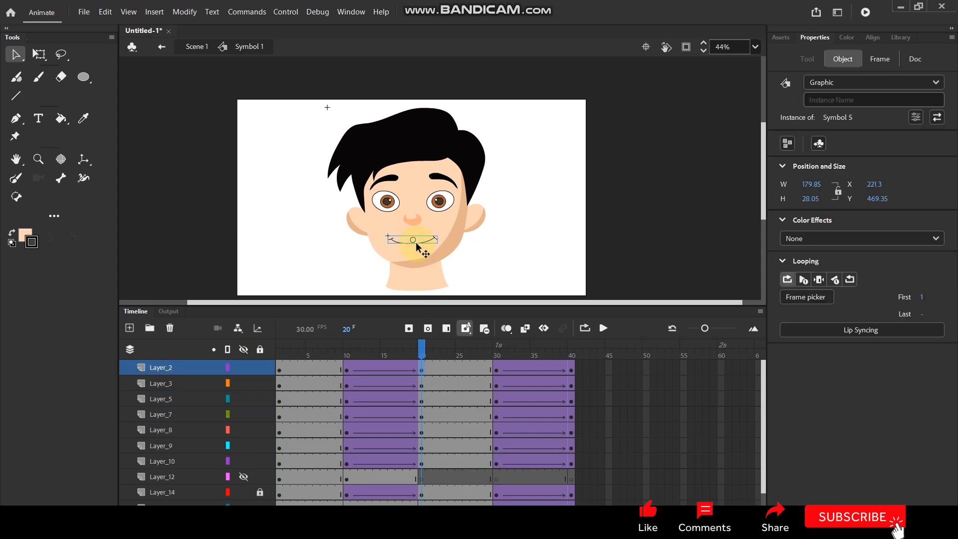
key("shift+Up")
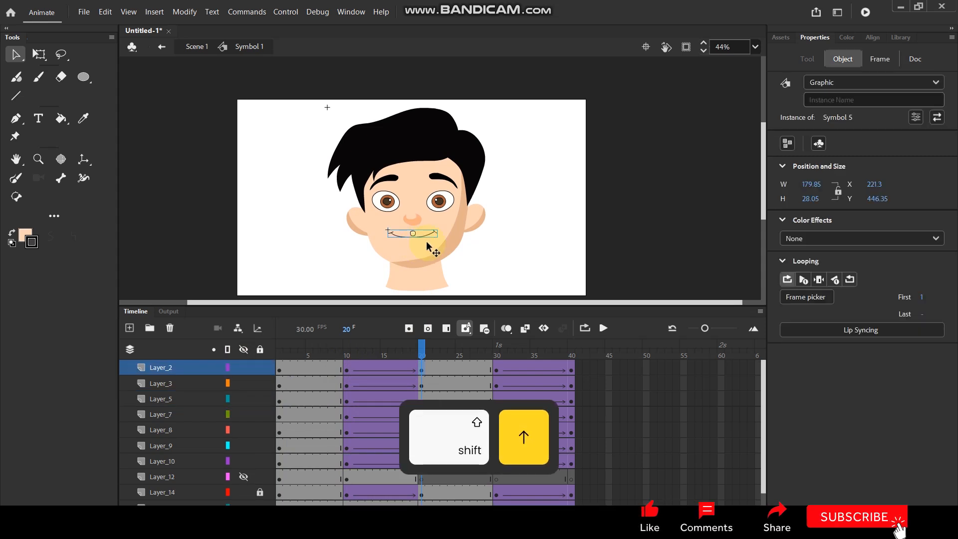
left_click_drag(313, 358, 427, 371)
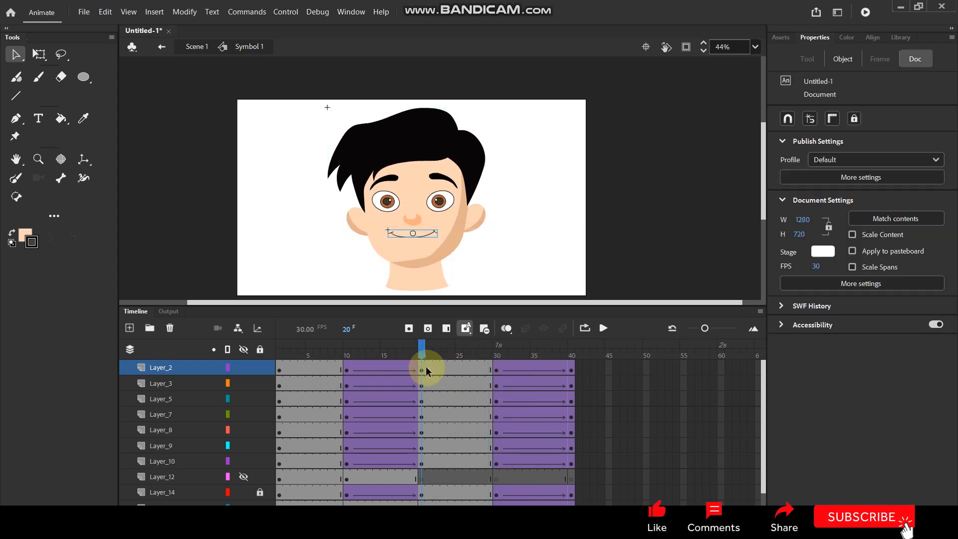
Copy the frame 20 keyframes of Layer_2 through Layer_10 onto frame 30
left_click_drag(424, 454, 494, 369)
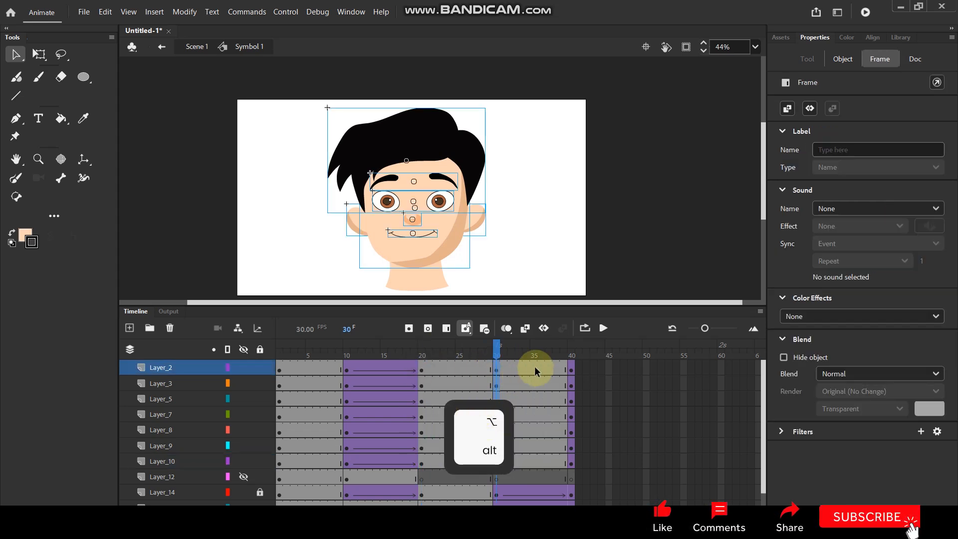
scroll(445, 467, "down", 1)
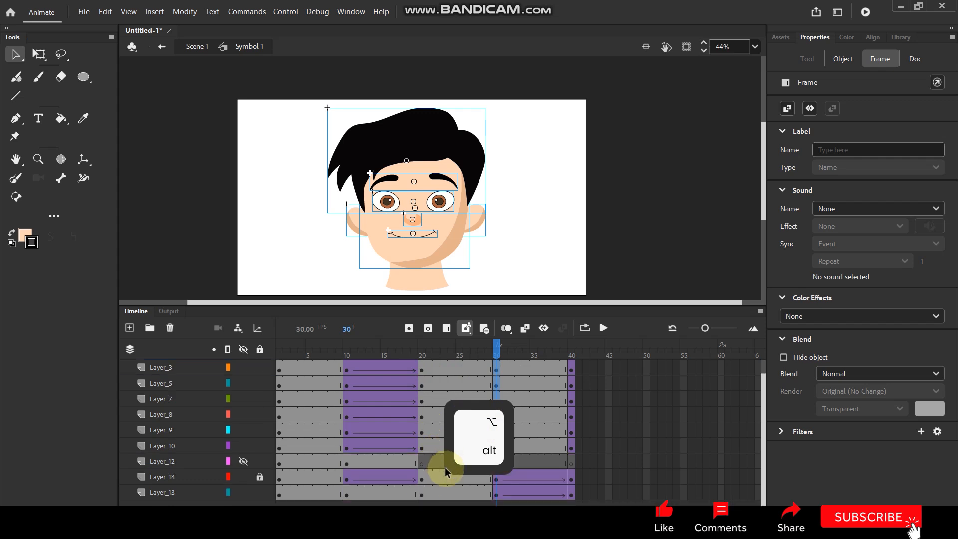
left_click(421, 479)
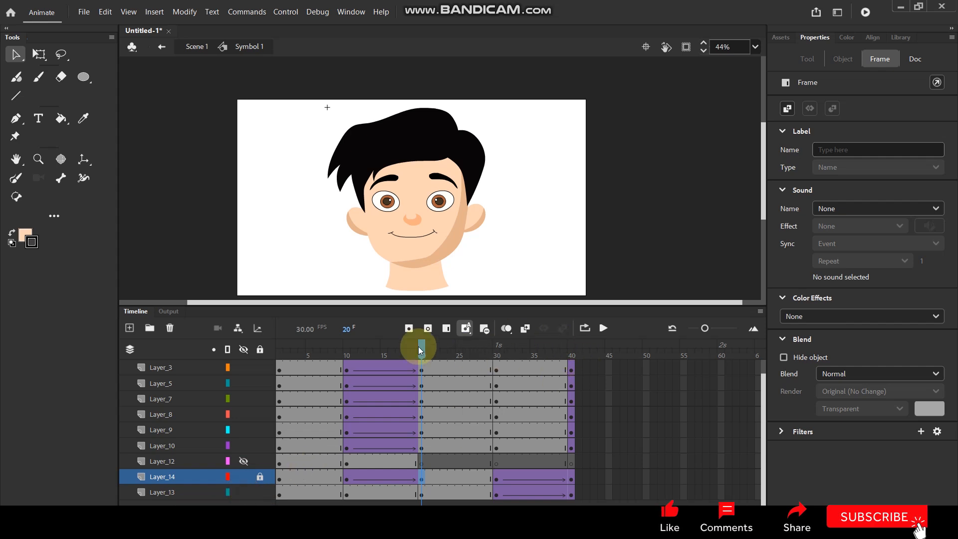
Try moving the mouth down to Y 541.85 at frame 40
left_click_drag(419, 348, 586, 367)
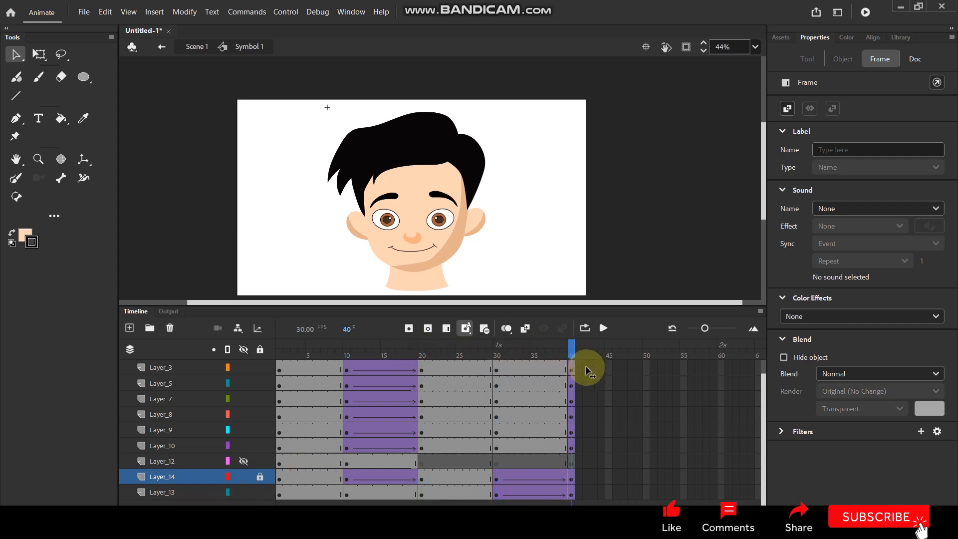
left_click(519, 264)
scroll(416, 239, "up", 3)
scroll(407, 240, "down", 1)
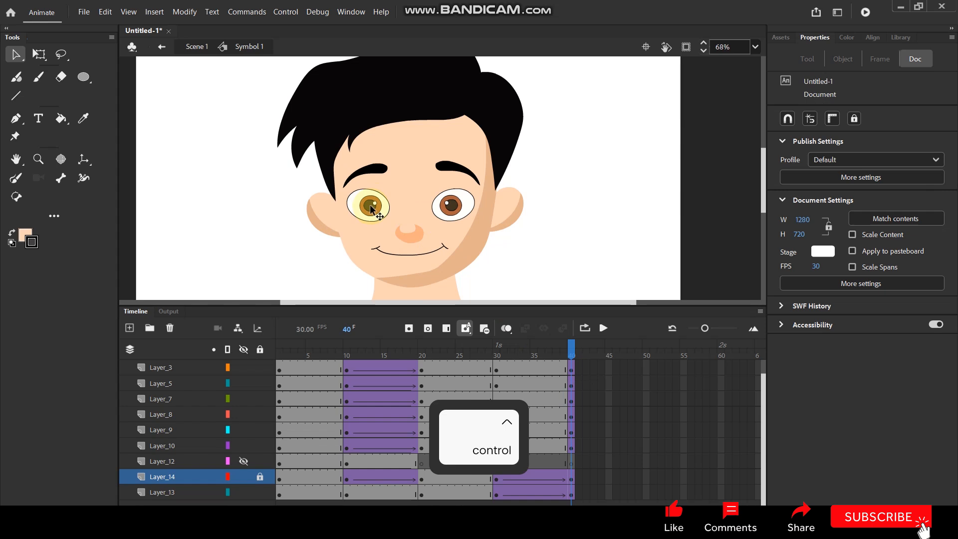
left_click(417, 255)
key("shift+Down")
key("shift+Down")
key("shift+Down")
key("shift+Down")
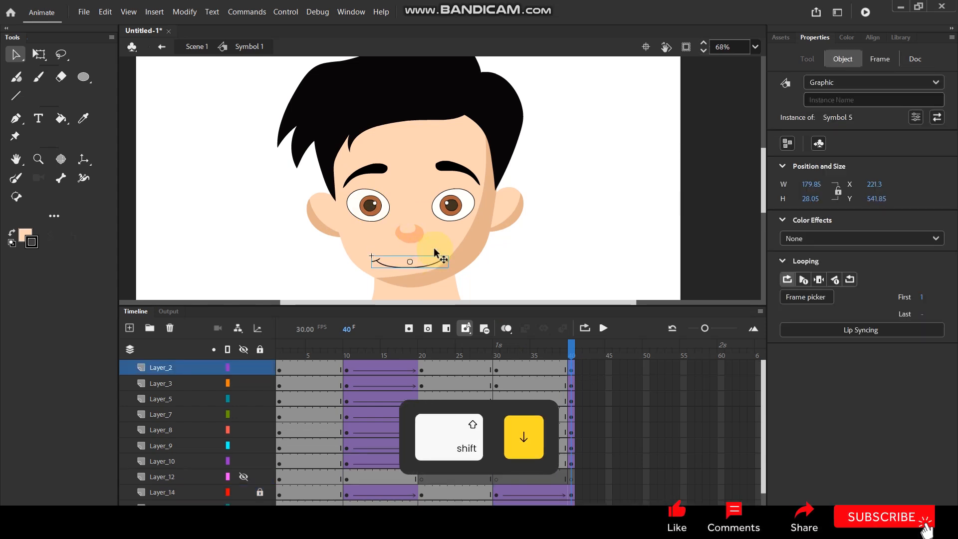
Try moving the eyes down to Y 399.35 and the eyebrows down to Y 348.25 at frame 40
left_click(448, 213)
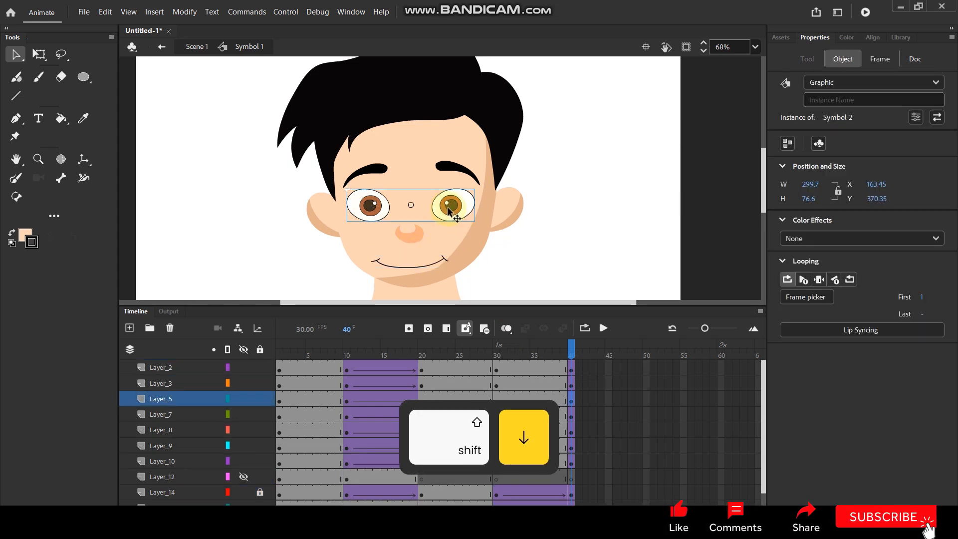
key("shift+Down")
key("shift+Down")
key("shift+Down")
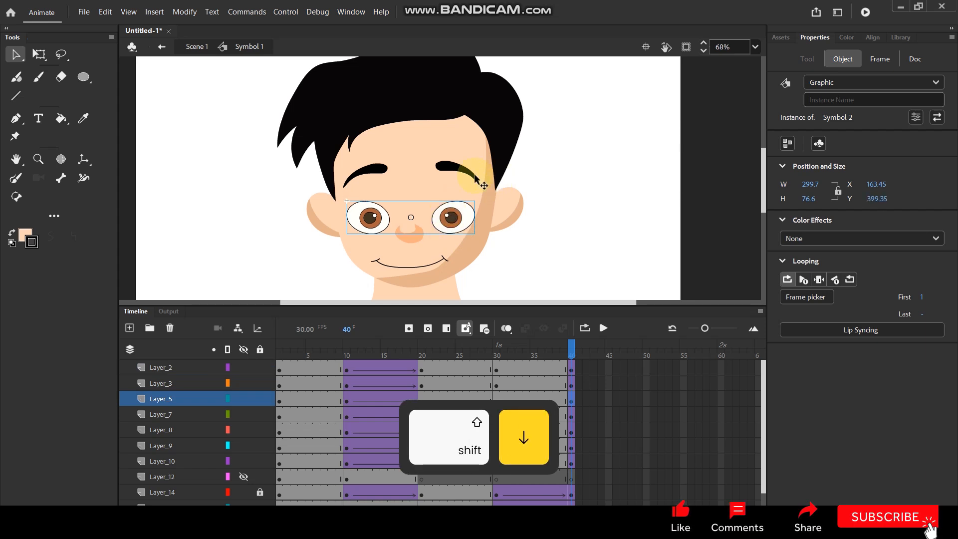
left_click(464, 170)
key("shift+Down")
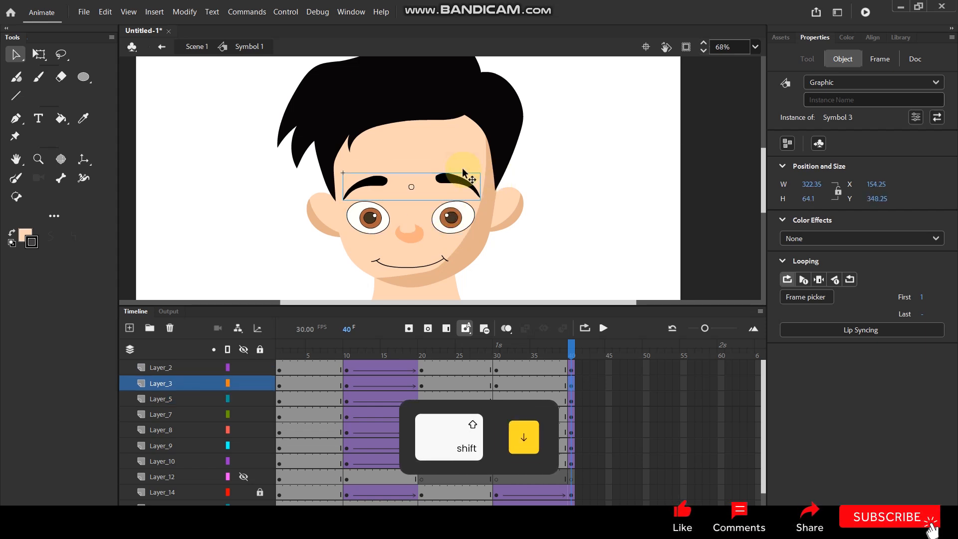
Undo the downward moves of the eyebrows, eyes and mouth at frame 40
key("ctrl+z")
key("ctrl+z")
key("ctrl+z")
key("ctrl+z")
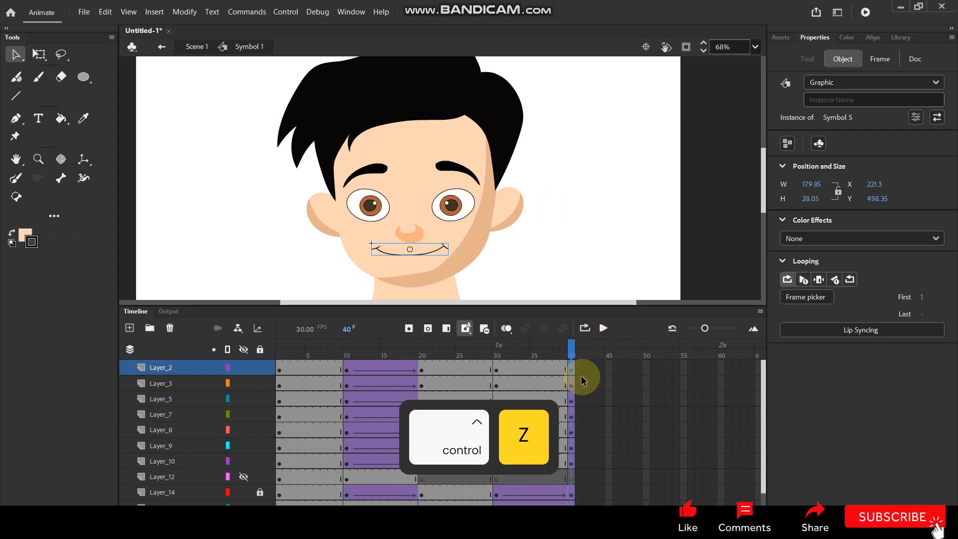
left_click_drag(599, 372, 504, 454)
right_click(535, 377)
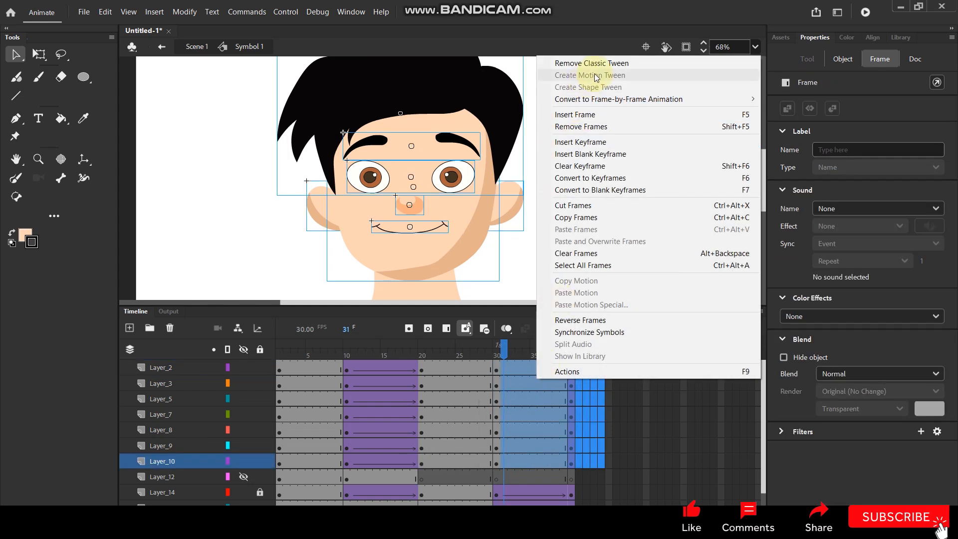
left_click(706, 459)
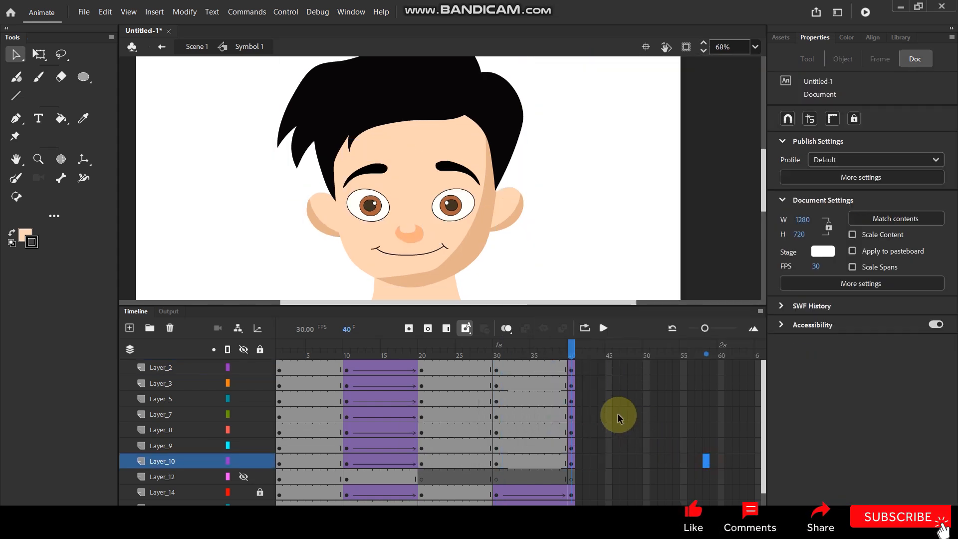
Remove the leftover classic tweens on Layer_2 through Layer_10, create new ones between frames 30 and 40, and play the animation
left_click_drag(602, 361, 504, 459)
right_click(521, 439)
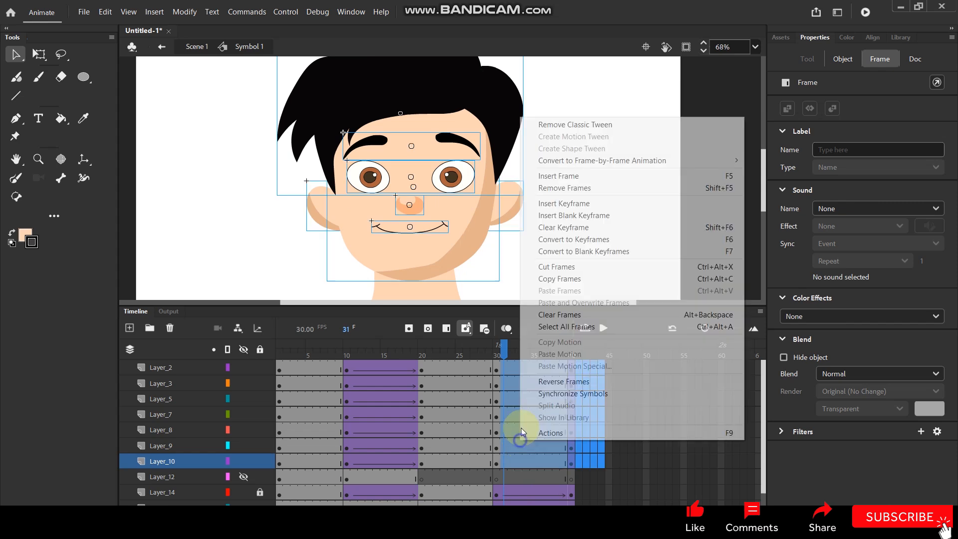
left_click(579, 124)
right_click(530, 385)
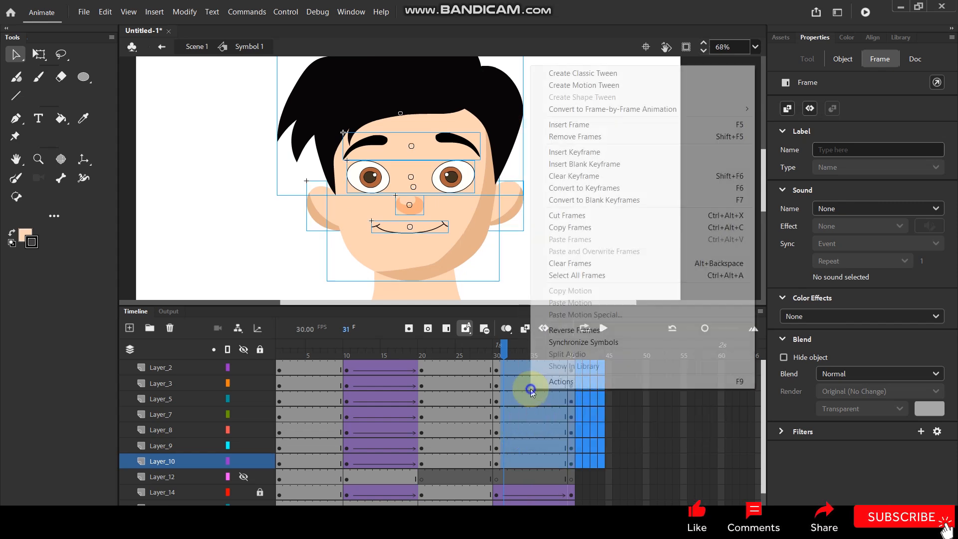
left_click(582, 73)
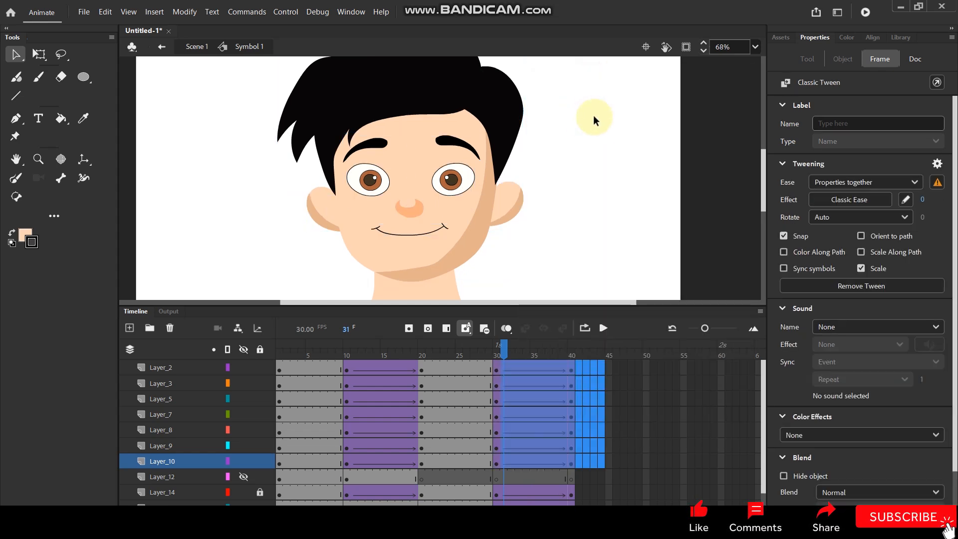
key("Return")
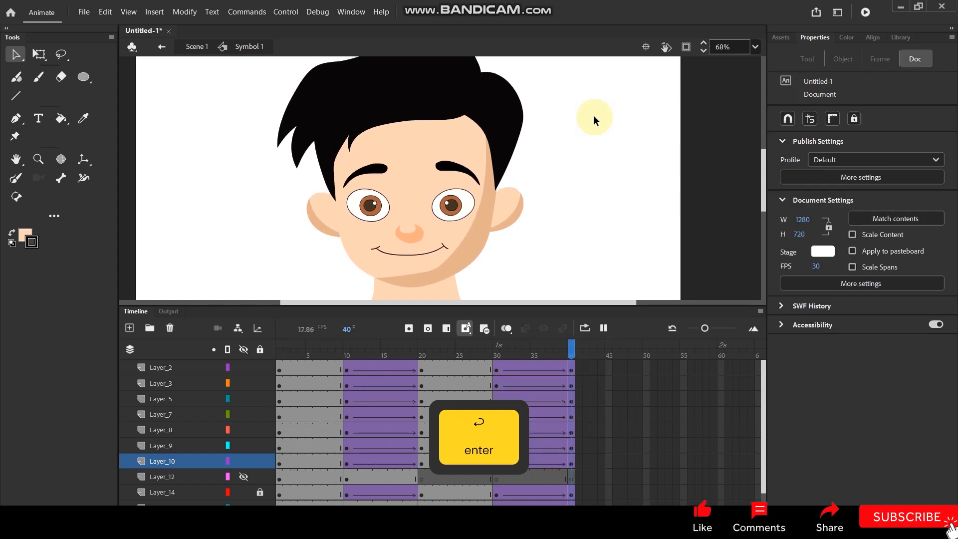
Try moving the ears down to Y 378, and undo the move
left_click(505, 215)
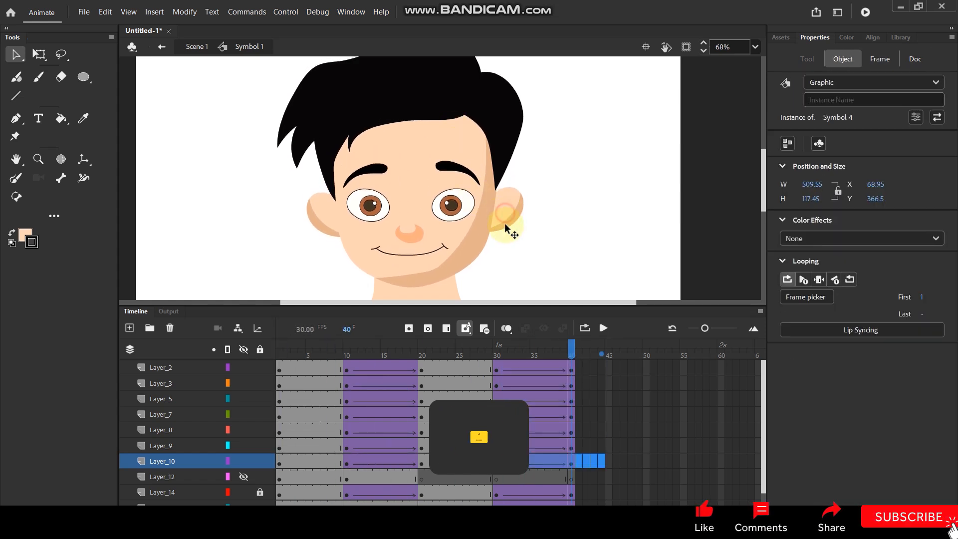
scroll(483, 220, "up", 1)
left_click(45, 54)
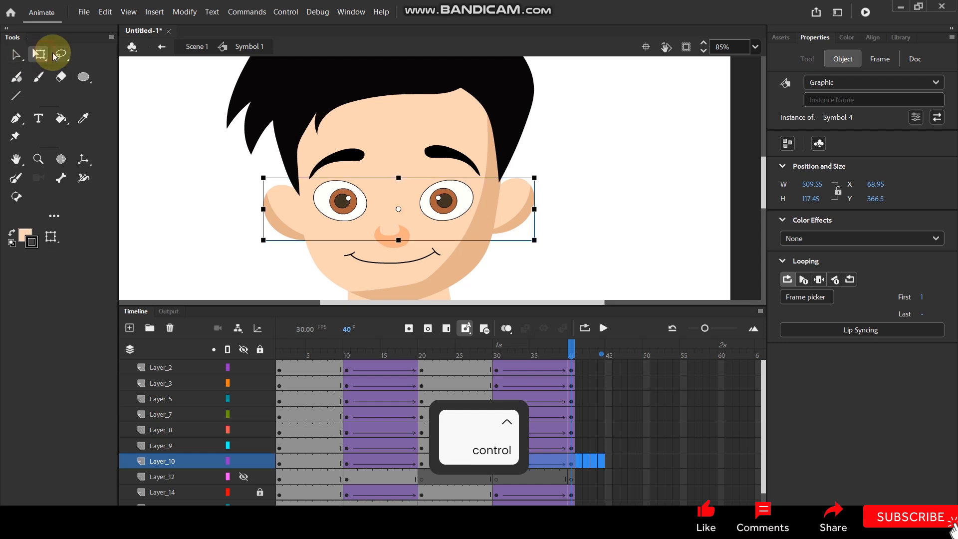
key("shift+Down")
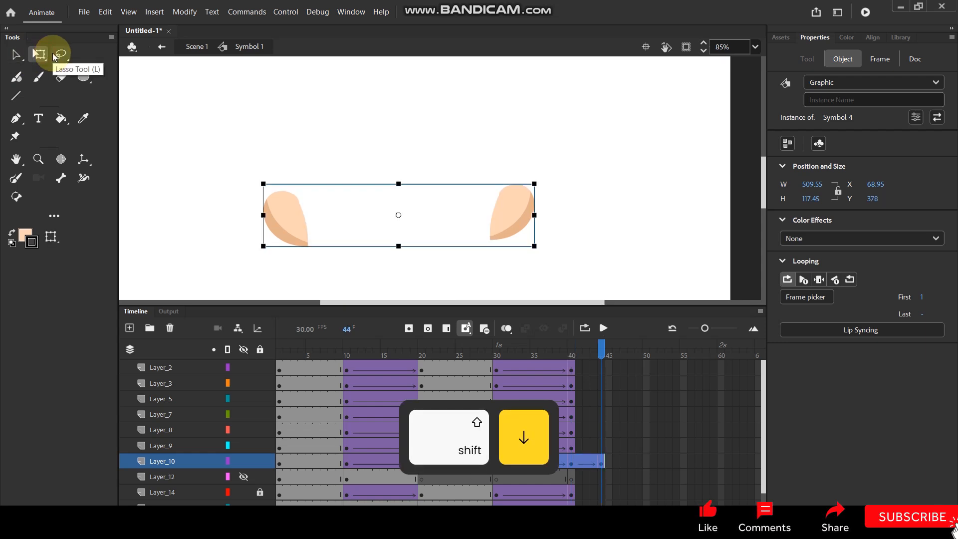
key("ctrl+z")
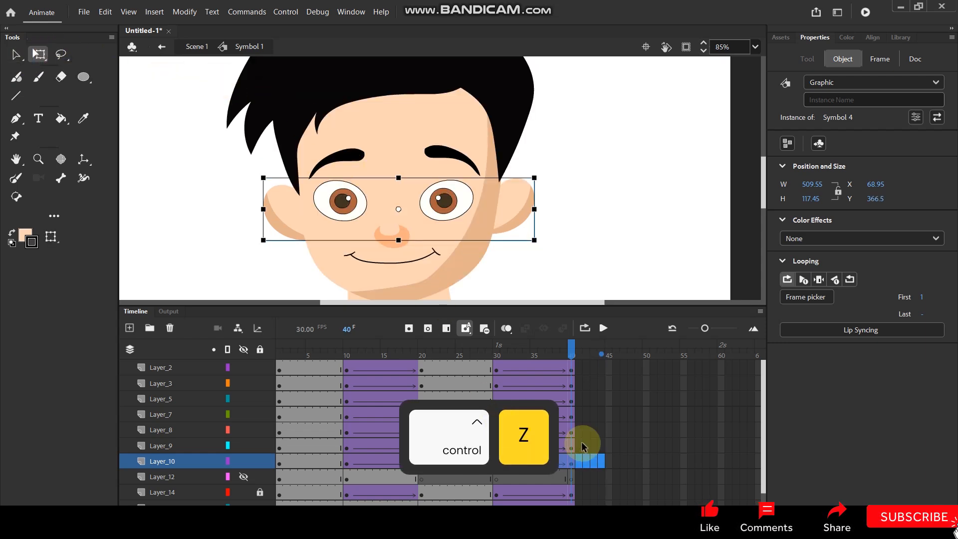
Nudge the ears down at frame 40 and move the hair down to Y 26.15
left_click(568, 463)
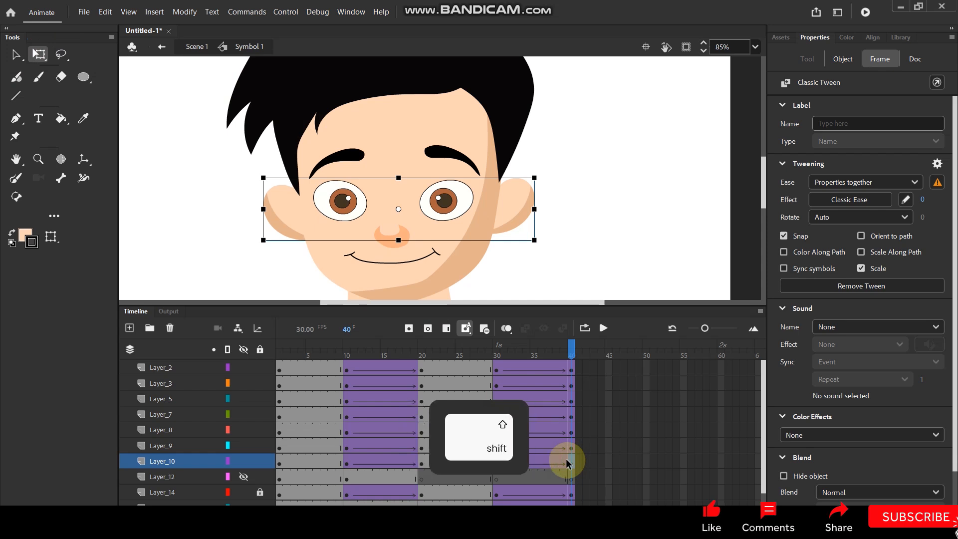
key("shift+Down")
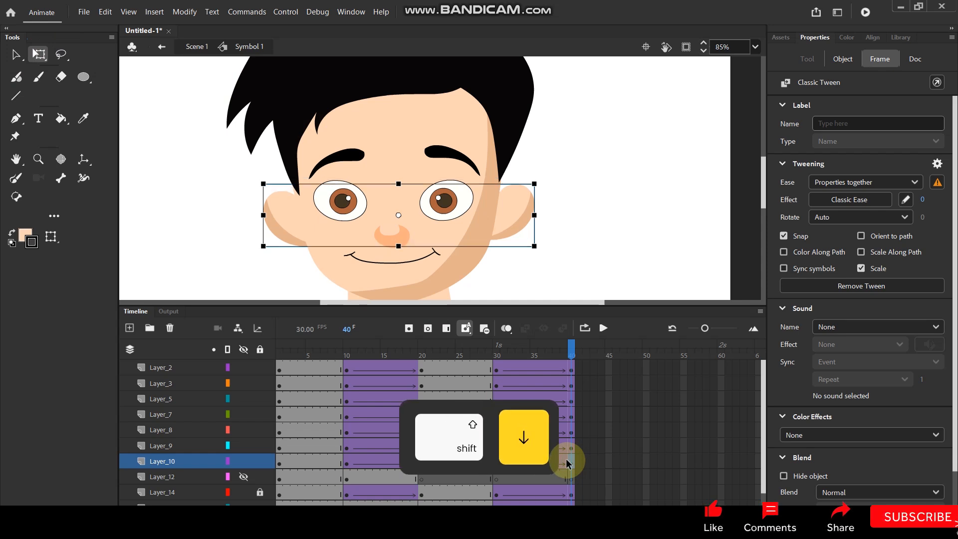
key("shift+Down")
key("shift+Up")
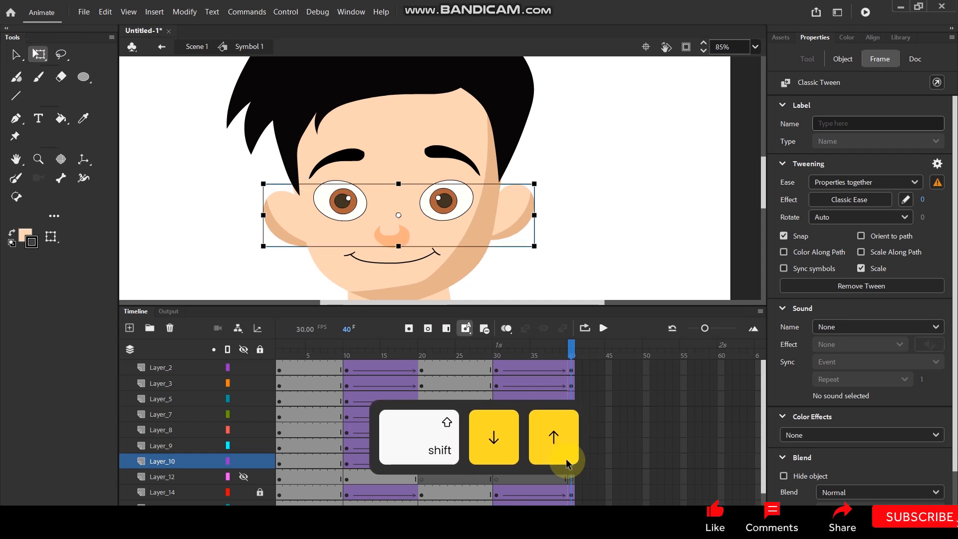
left_click(334, 81)
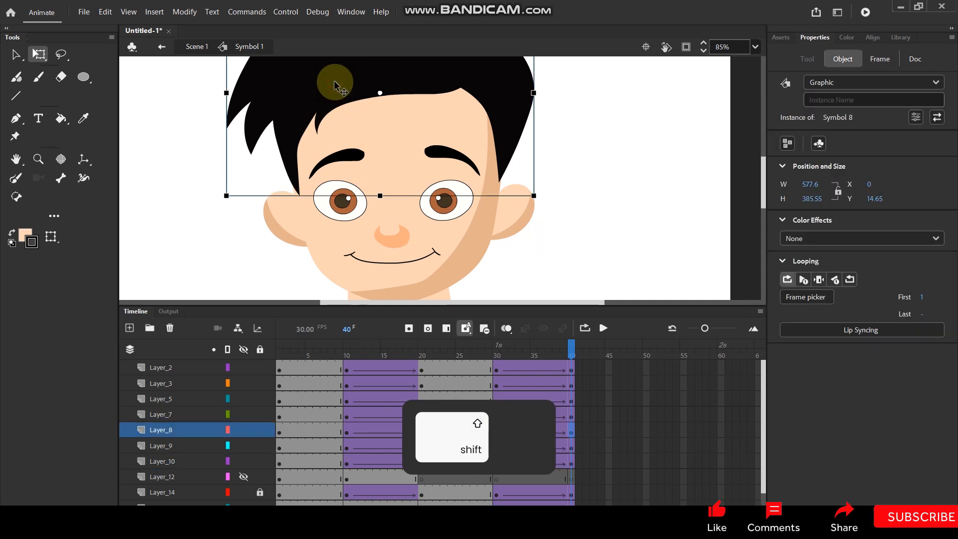
key("shift+Down")
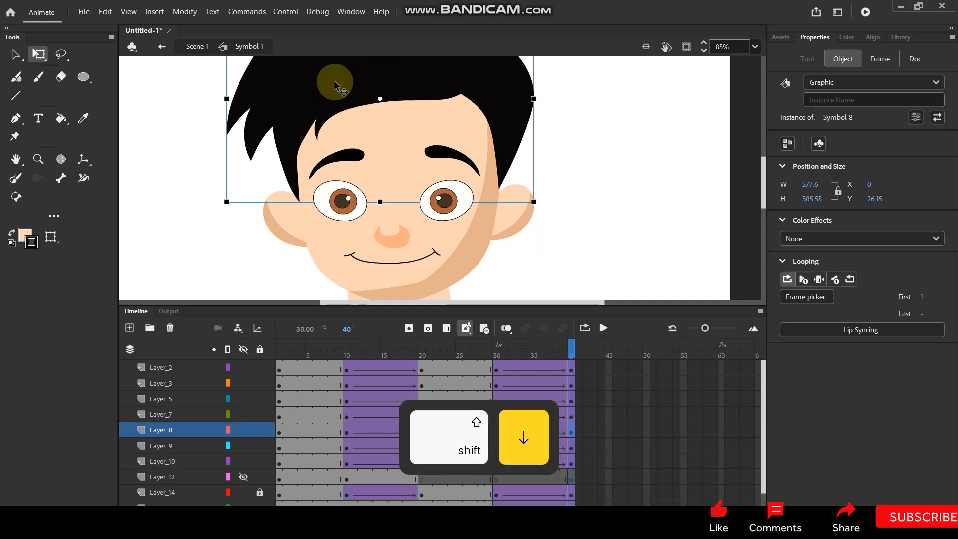
Scrub the playhead around the end of the animation to check the ear and hair motion
left_click(573, 354)
left_click_drag(571, 348, 582, 368)
left_click(152, 79)
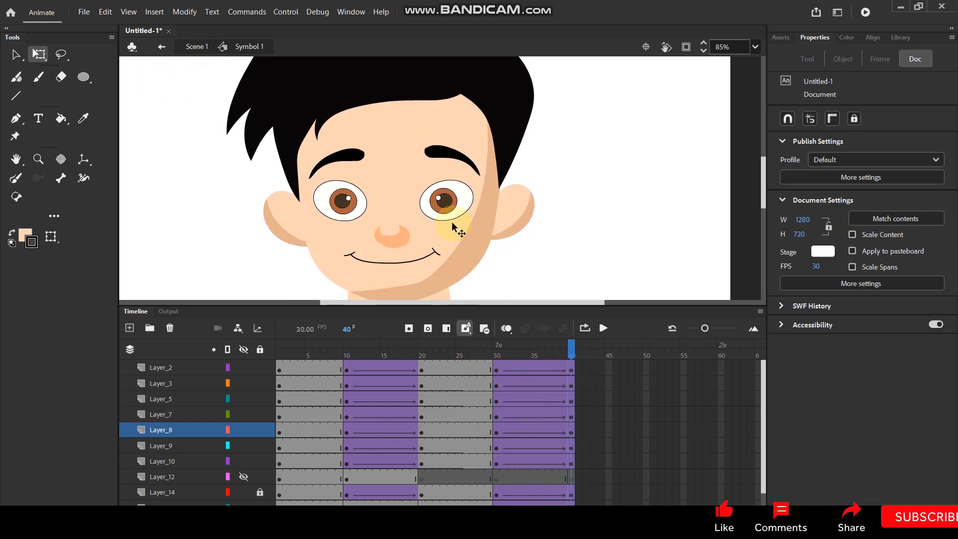
left_click_drag(572, 350, 573, 404)
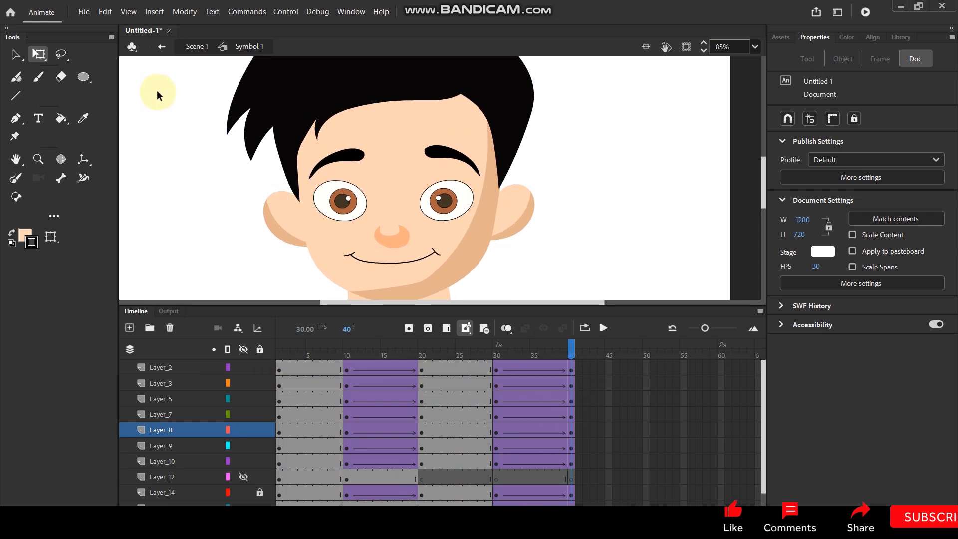
Return to Scene 1 and extend its Layer_2 to frame 40, matching the length of Symbol 1
left_click(197, 47)
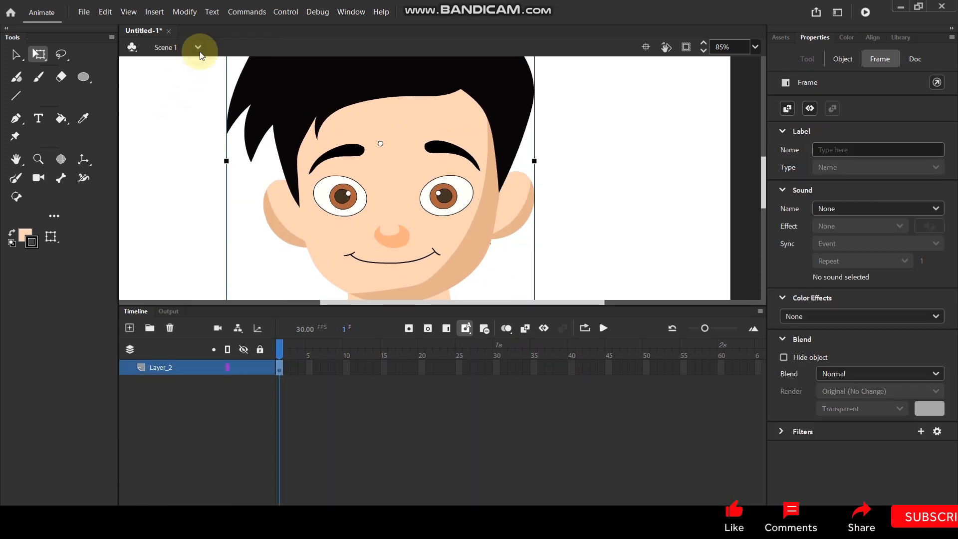
left_click(720, 368)
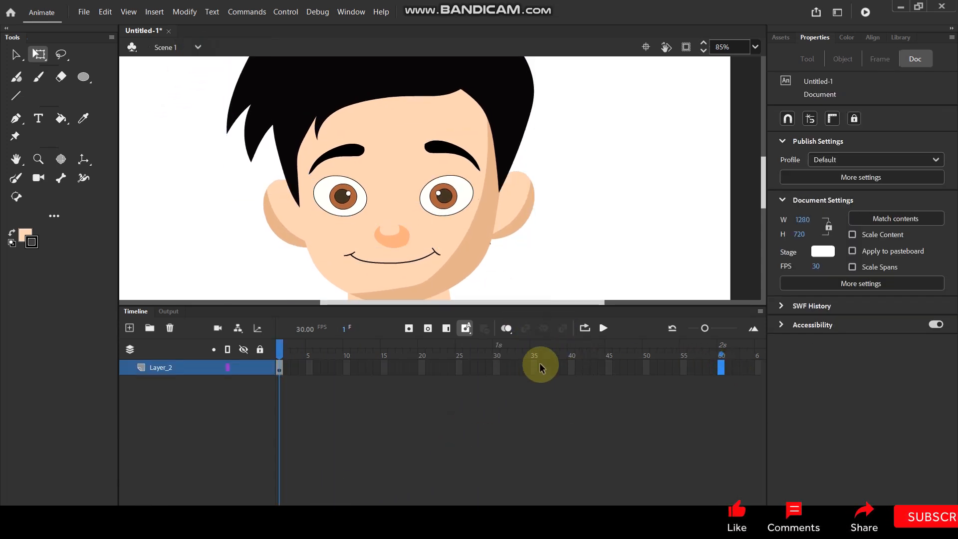
double_click(441, 192)
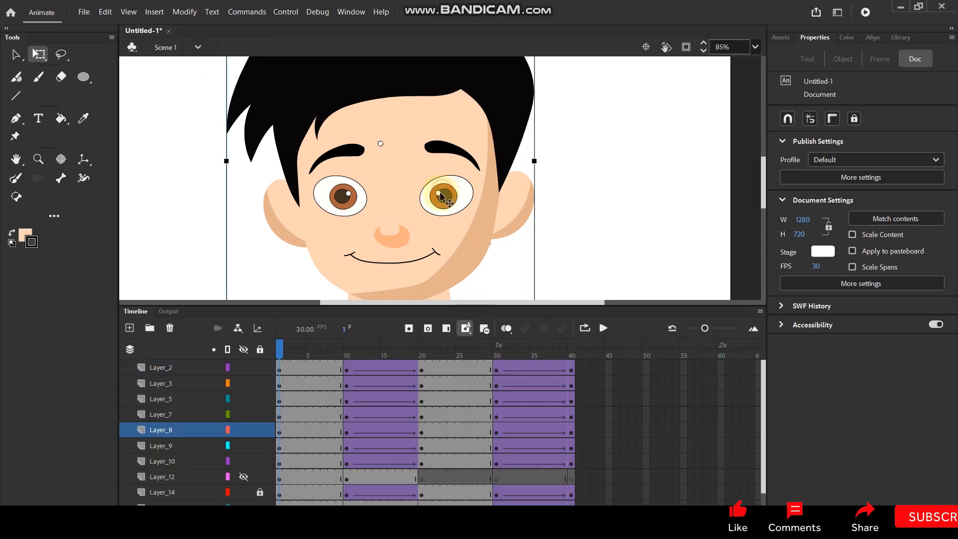
left_click(573, 368)
double_click(643, 205)
left_click(570, 368)
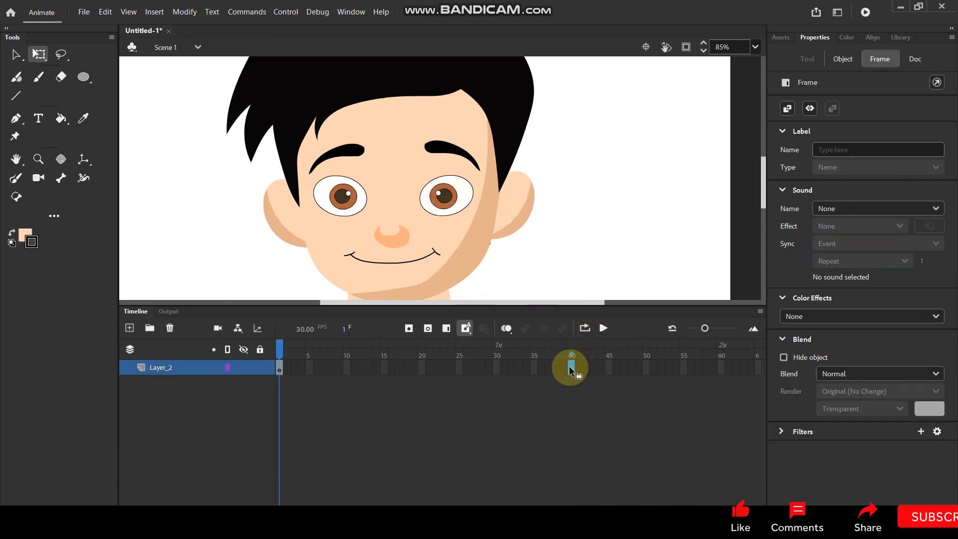
key("F5")
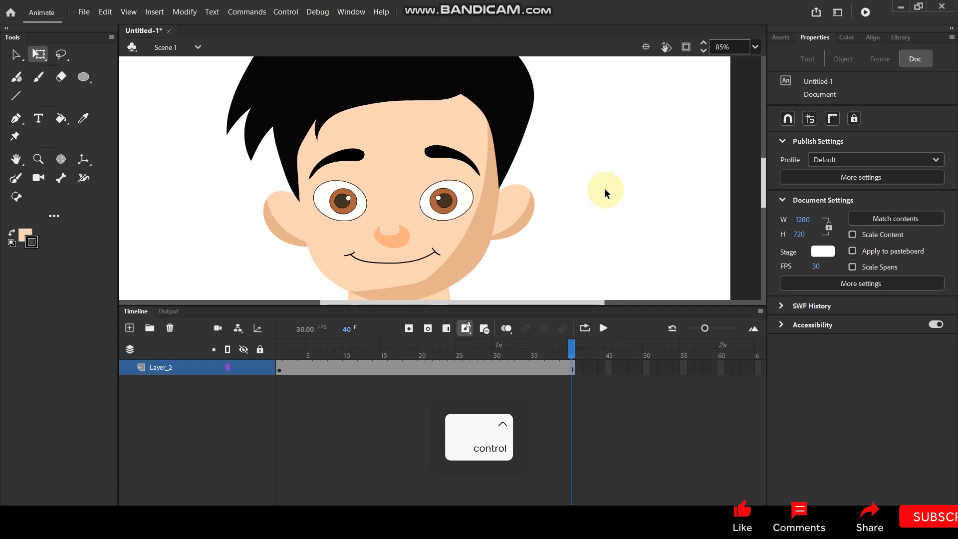
Test the movie in a maximized preview window and close the preview
key("ctrl+Return")
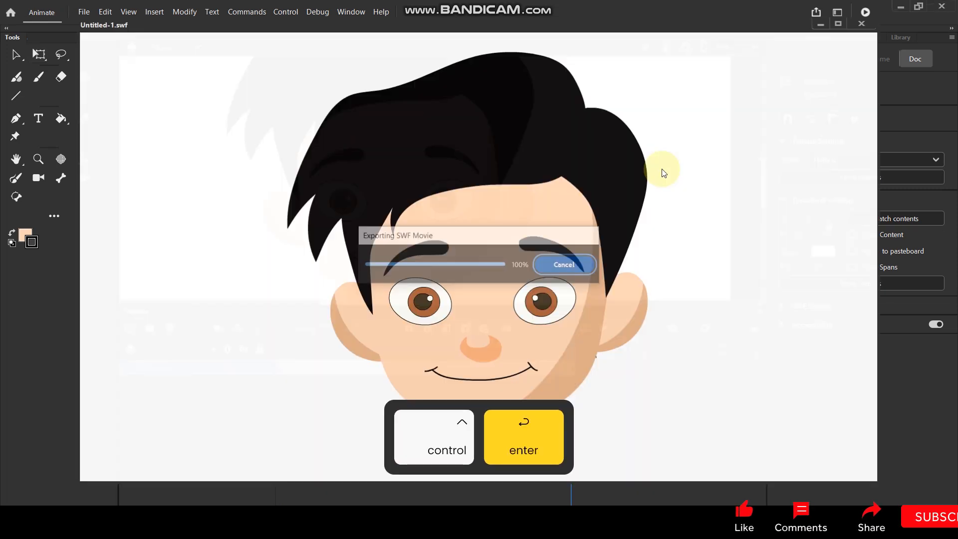
left_click(837, 24)
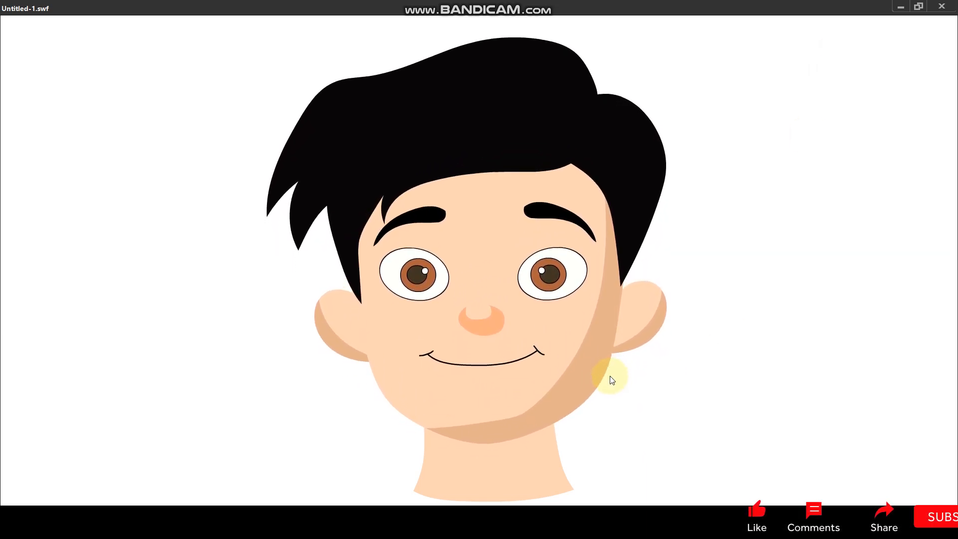
left_click(945, 14)
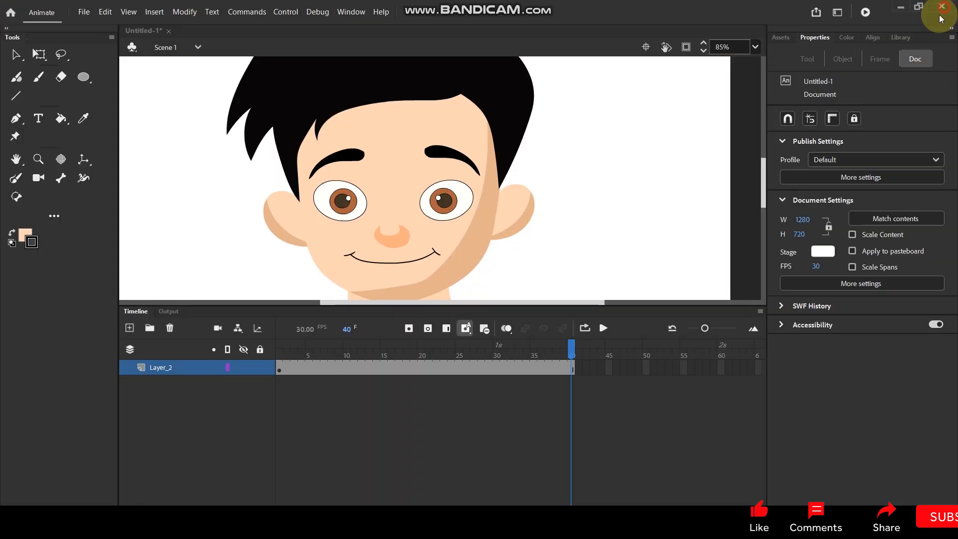
Open Symbol 1, zoom out to see the whole head, and play the animation repeatedly
double_click(426, 228)
left_click_drag(519, 348, 223, 400)
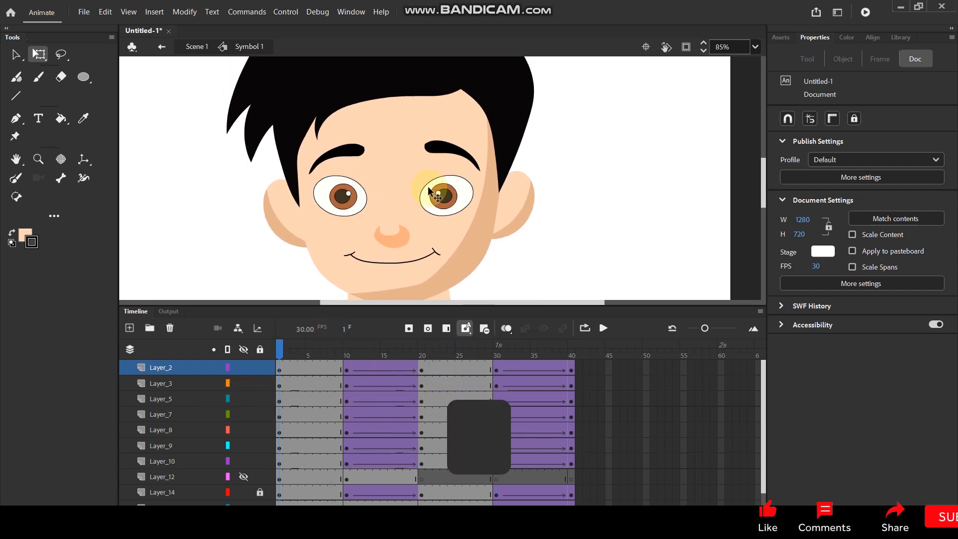
scroll(437, 269, "down", 3, "ctrl")
scroll(436, 269, "up", 2, "ctrl")
key("Return")
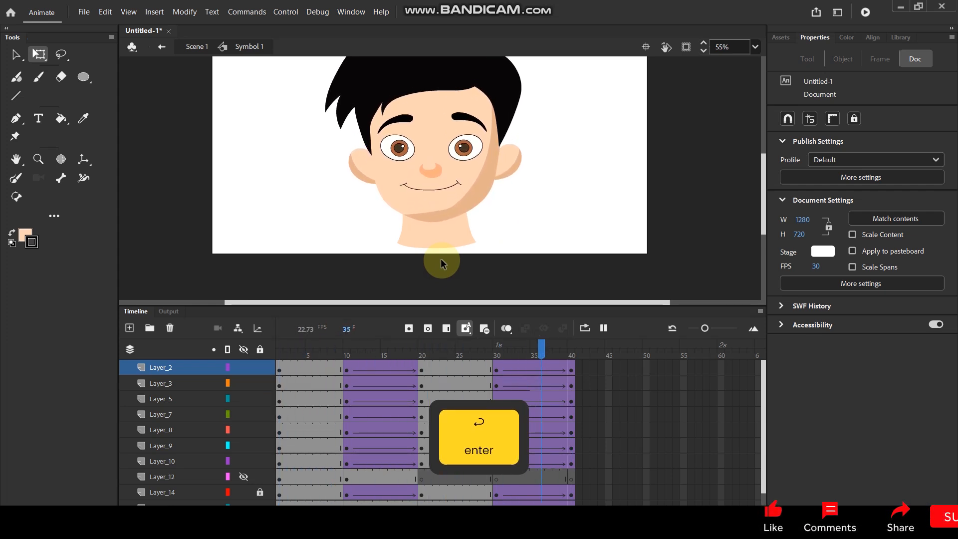
key("Return")
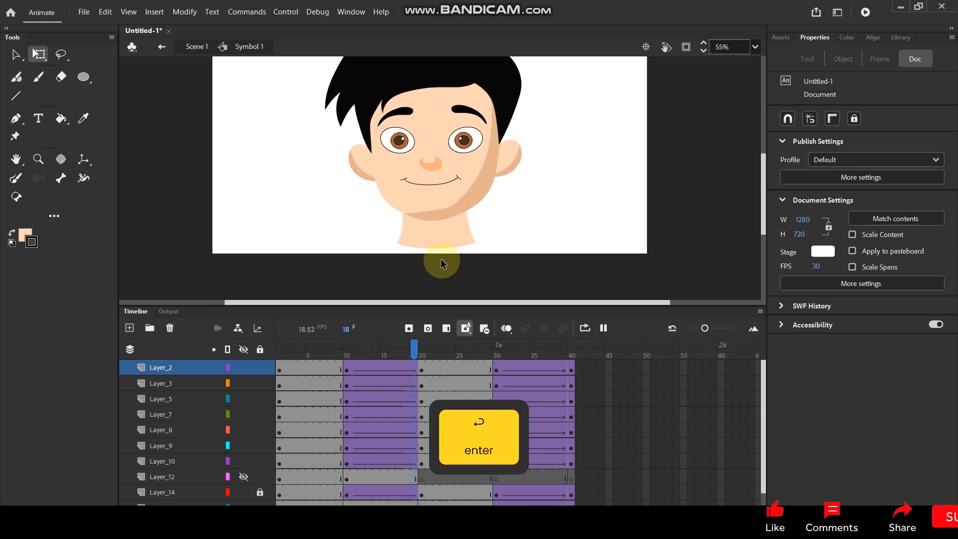
key("Return")
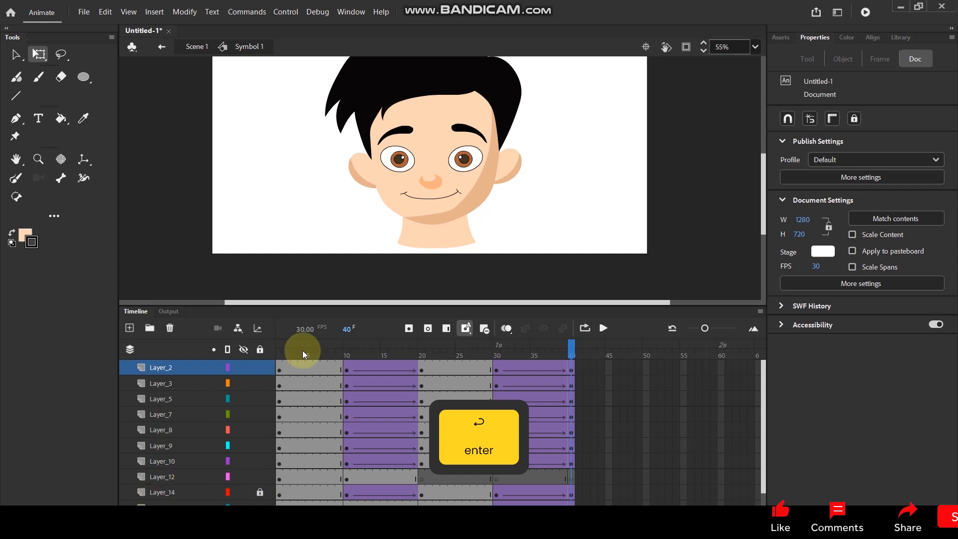
Delete the short stray black stroke on Layer_12 at frame 1, on the face edge just below the right-hand ear
left_click_drag(312, 352, 280, 356)
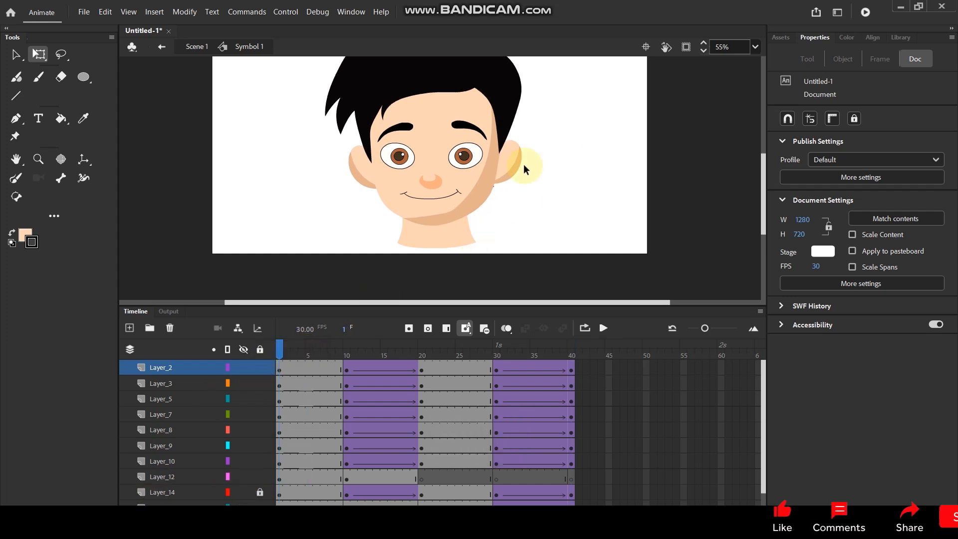
scroll(524, 170, "up", 5)
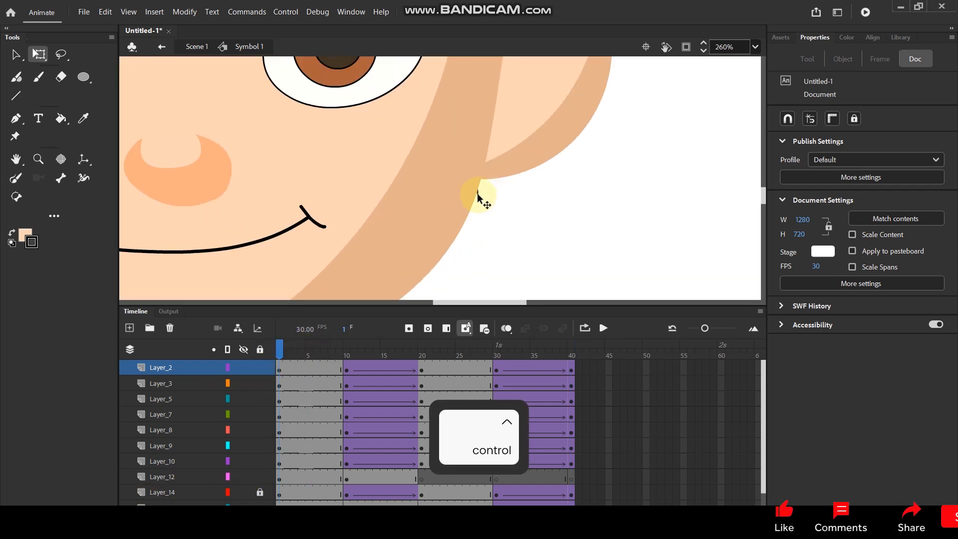
double_click(478, 196)
double_click(584, 196)
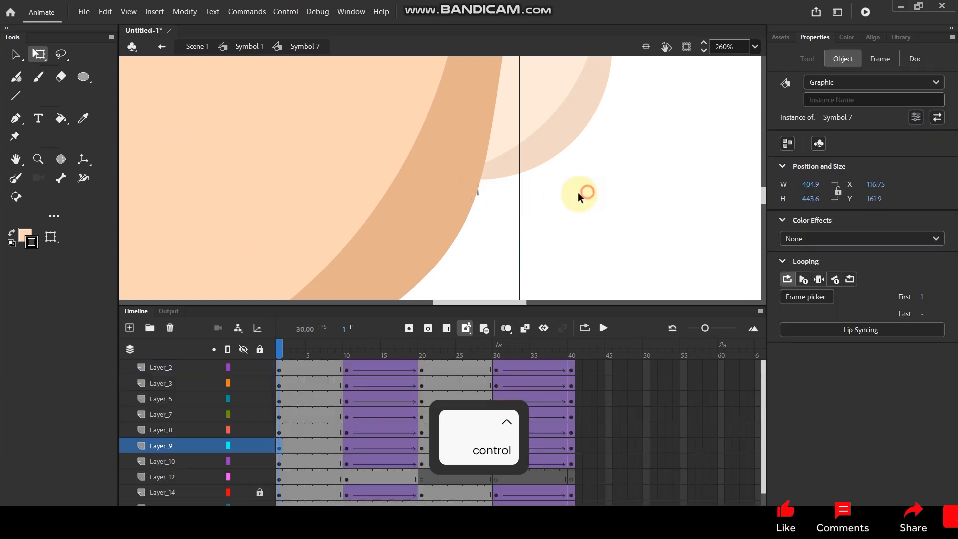
scroll(530, 188, "up", 5)
left_click(351, 202)
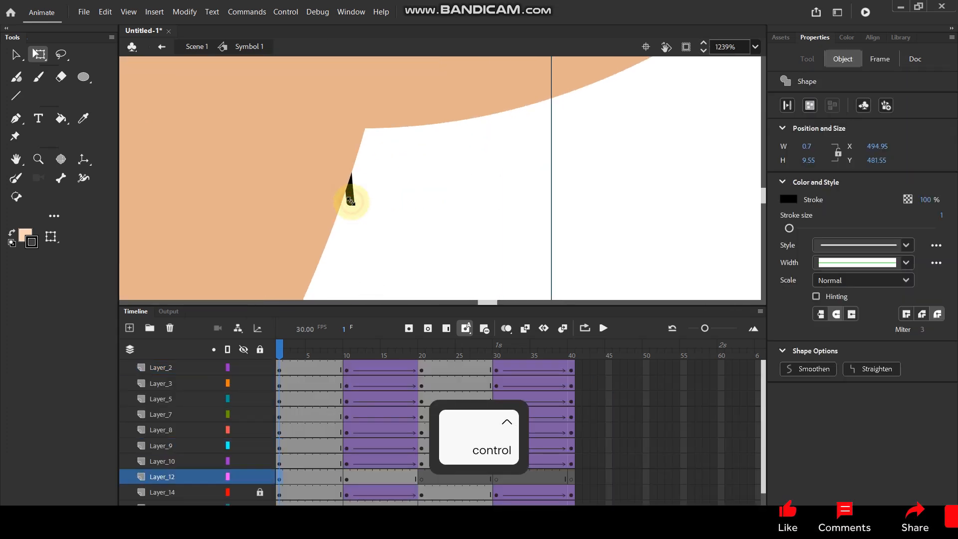
key("Delete")
scroll(465, 181, "down", 8)
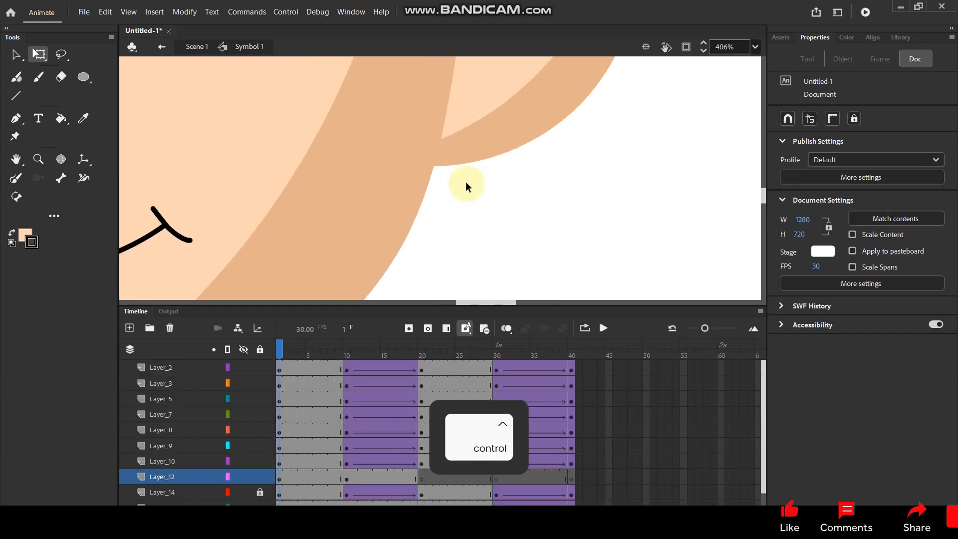
scroll(466, 182, "down", 2)
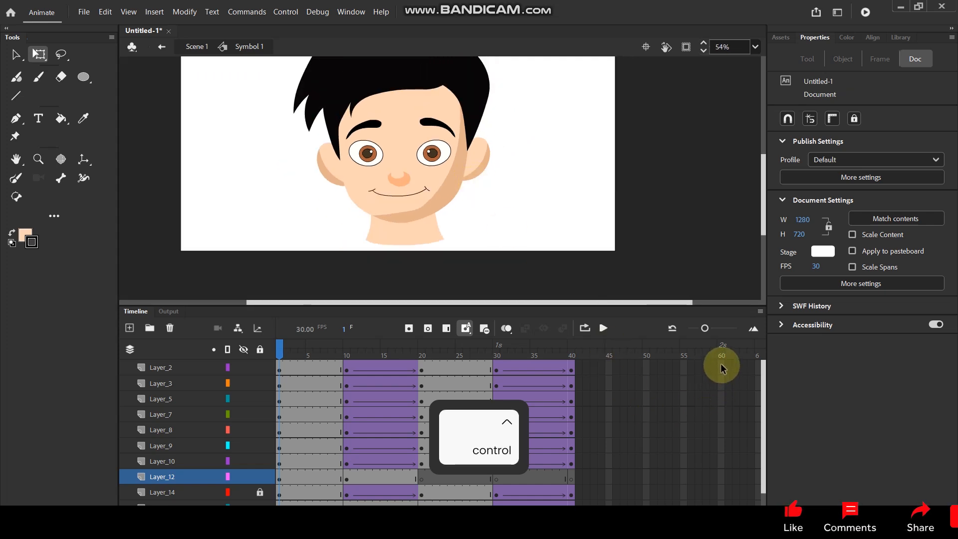
Extend all layers of Symbol 1 to frame 60
left_click_drag(721, 363, 721, 499)
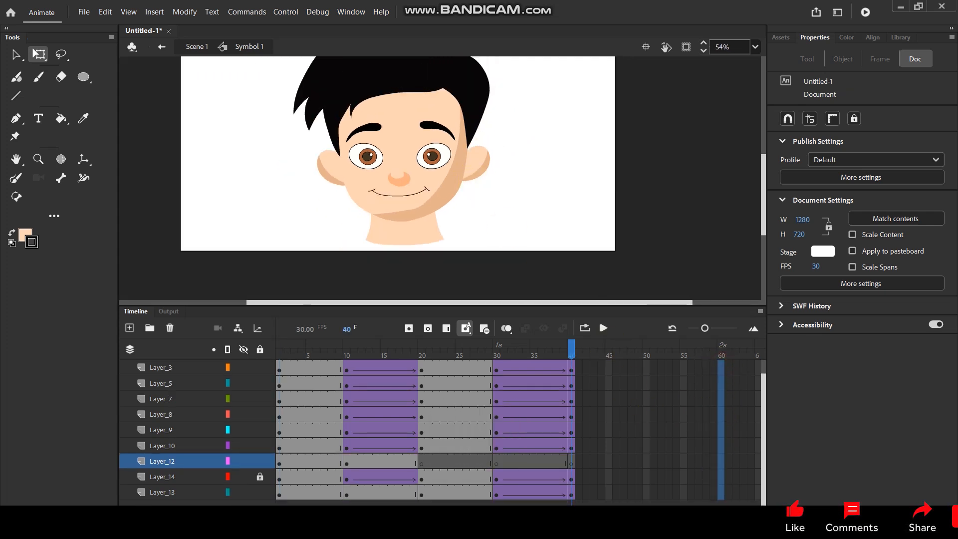
key("F5")
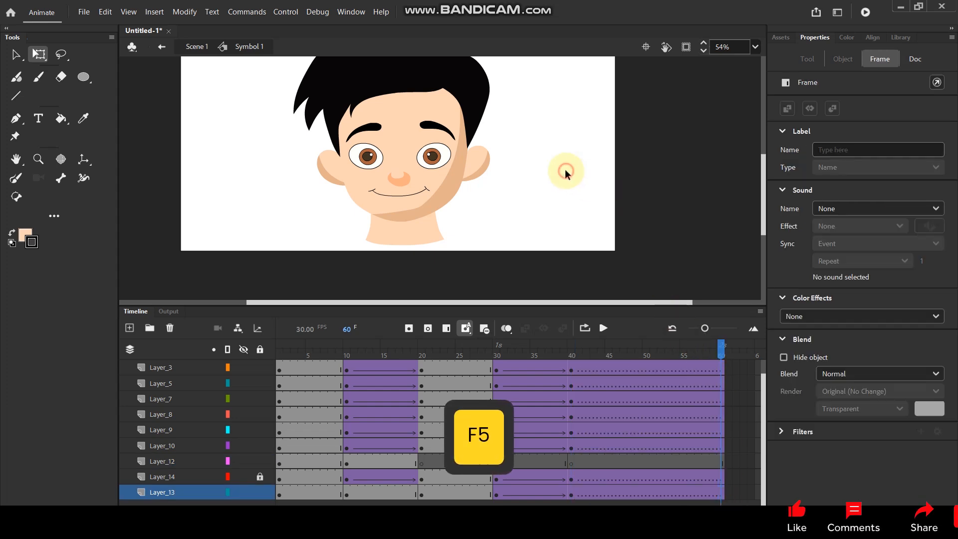
left_click(569, 176)
Remove the classic tweens from frames 41 to 60 on all layers of Symbol 1
scroll(741, 385, "up", 1)
left_click_drag(744, 370, 579, 496)
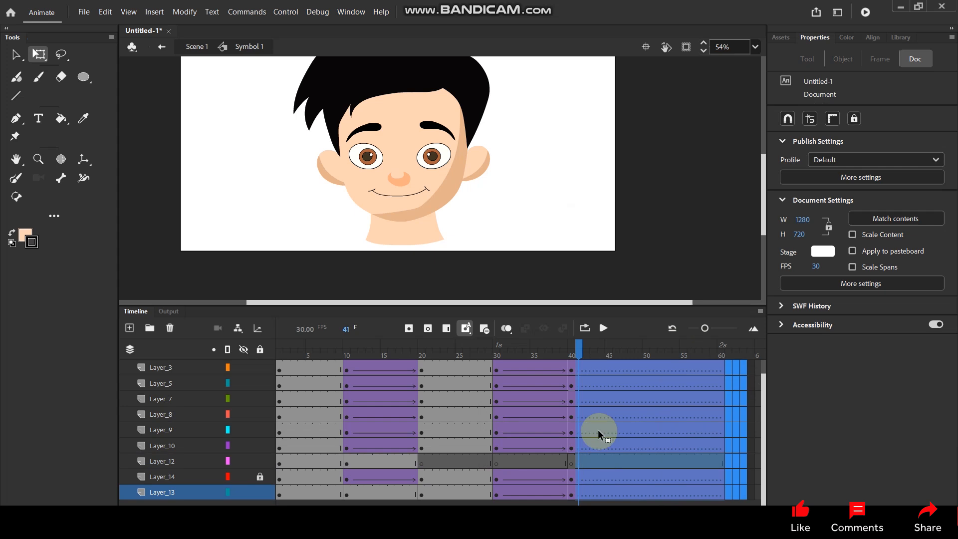
right_click(606, 420)
left_click(664, 104)
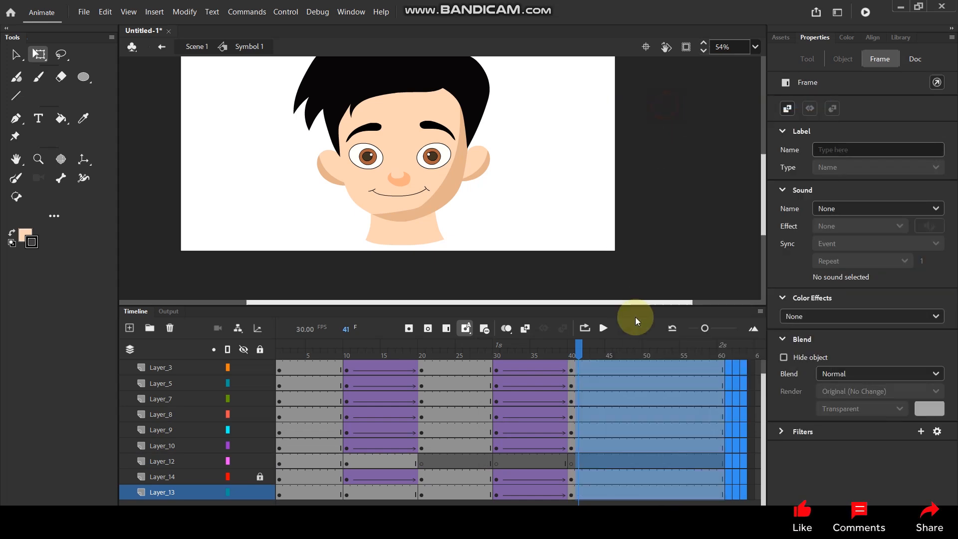
left_click(722, 348)
left_click(556, 183)
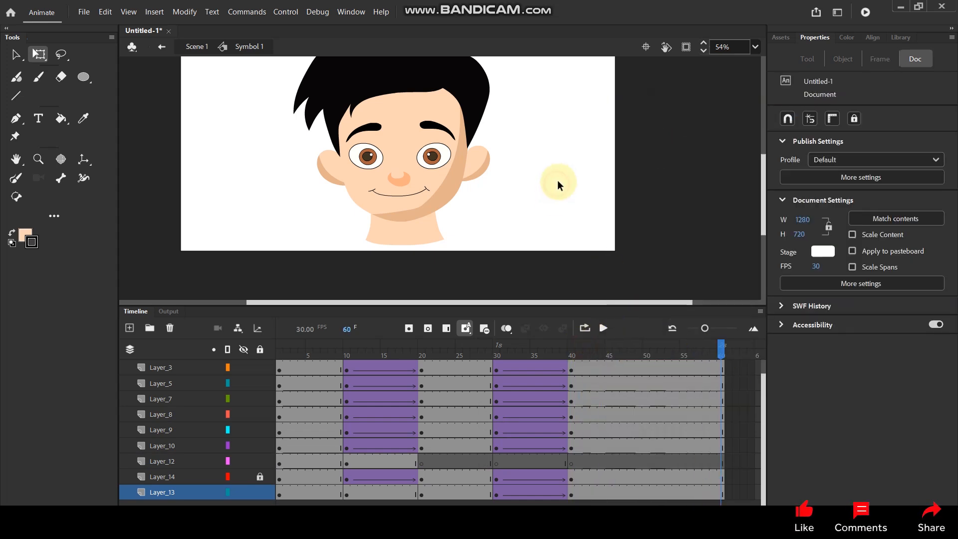
Return to Scene 1 and extend its Layer_2 to frame 60
double_click(559, 180)
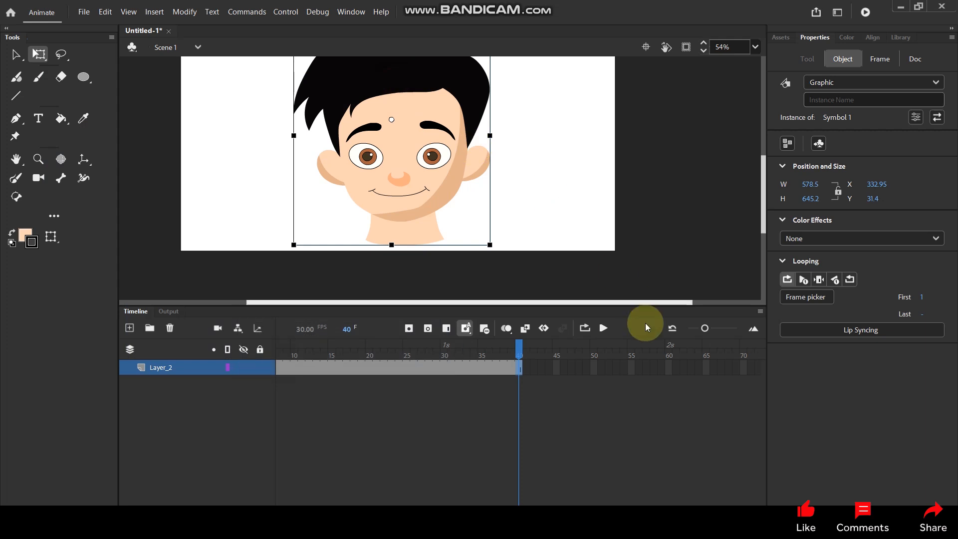
left_click(673, 373)
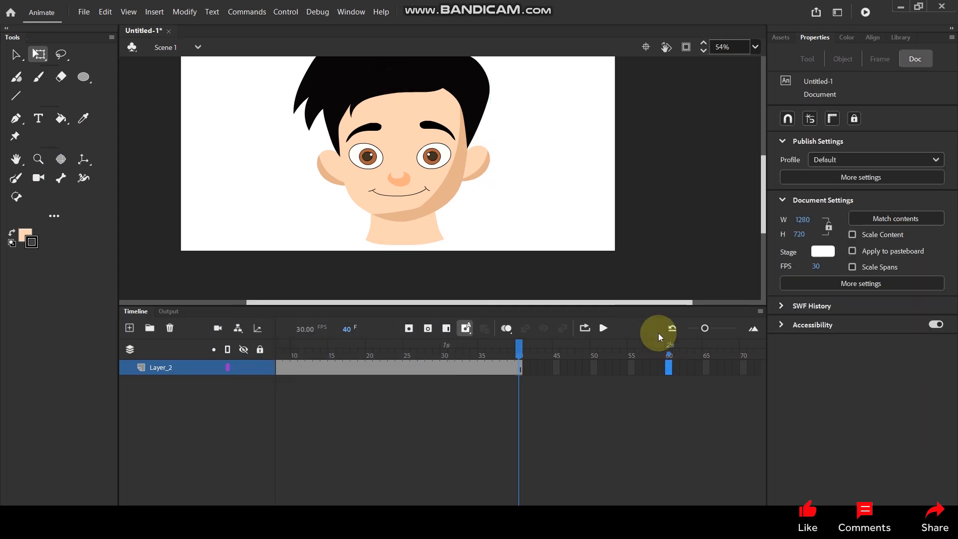
key("F5")
left_click(565, 178)
Test the 60-frame movie in a maximized preview, close it, and reopen Symbol 1 for editing
key("ctrl+Return")
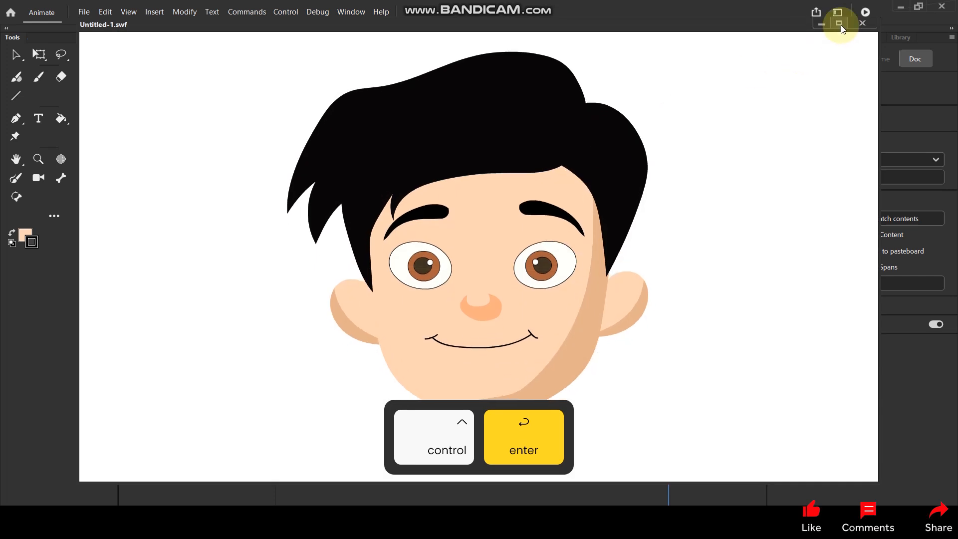
left_click(841, 25)
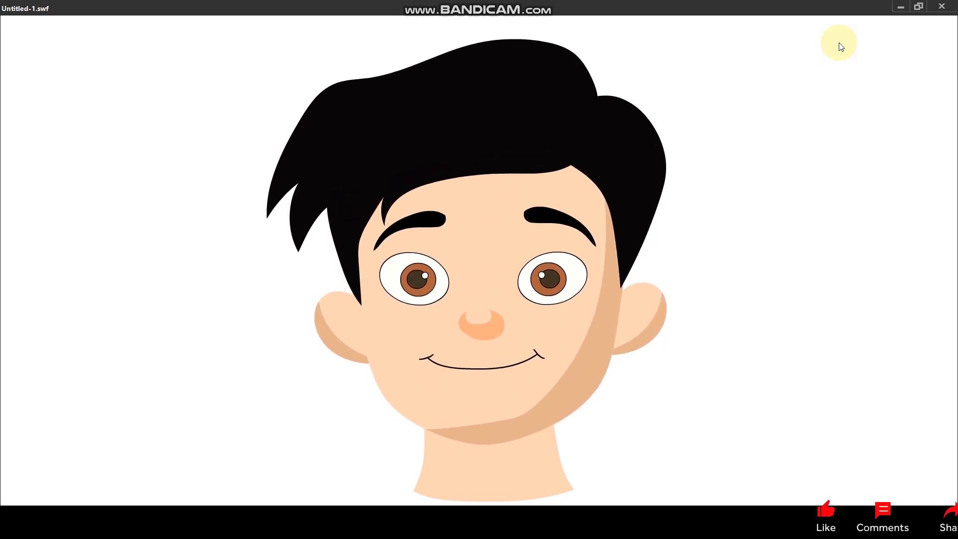
left_click(941, 7)
double_click(402, 192)
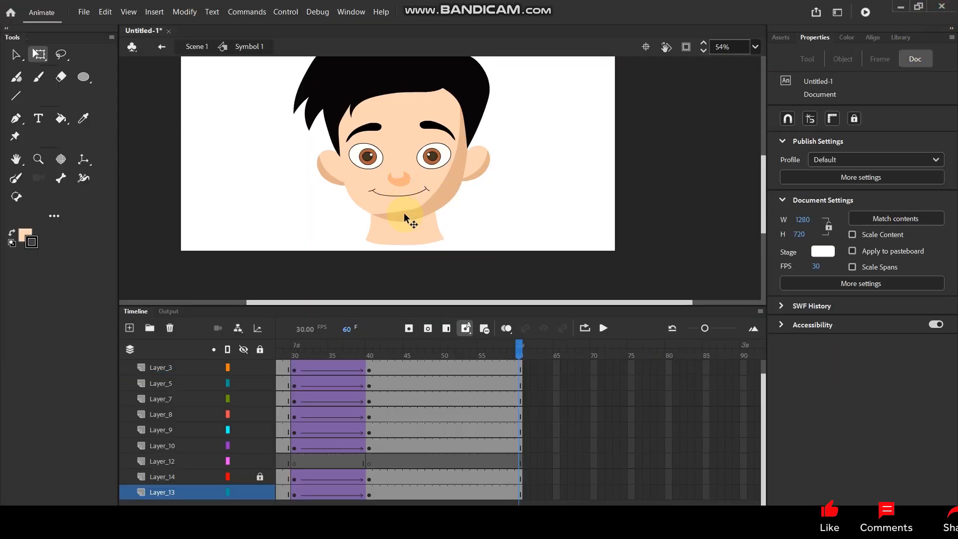
At frame 40 of Symbol 1, shorten the face shape from its lower edge to a height of about 401
left_click(368, 357)
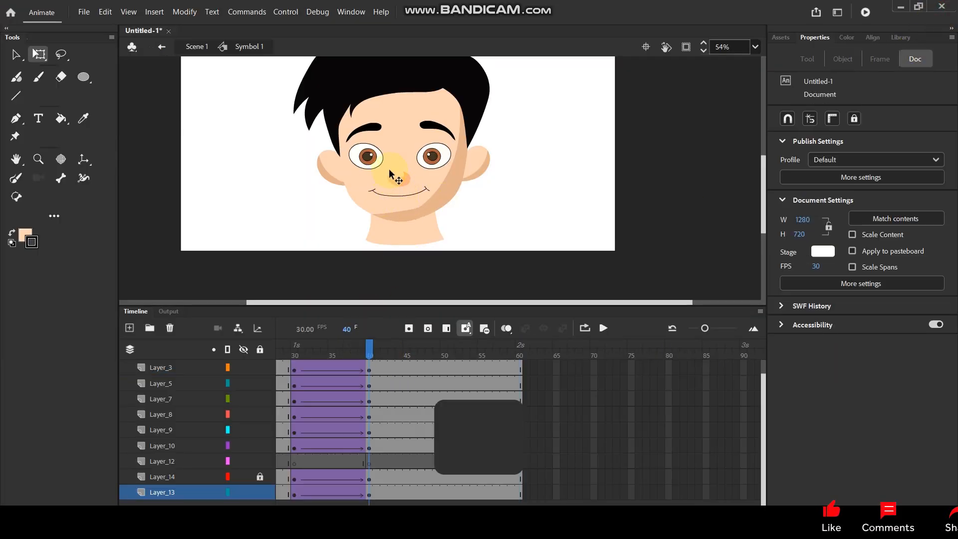
scroll(399, 207, "up", 2, "ctrl")
left_click(398, 237)
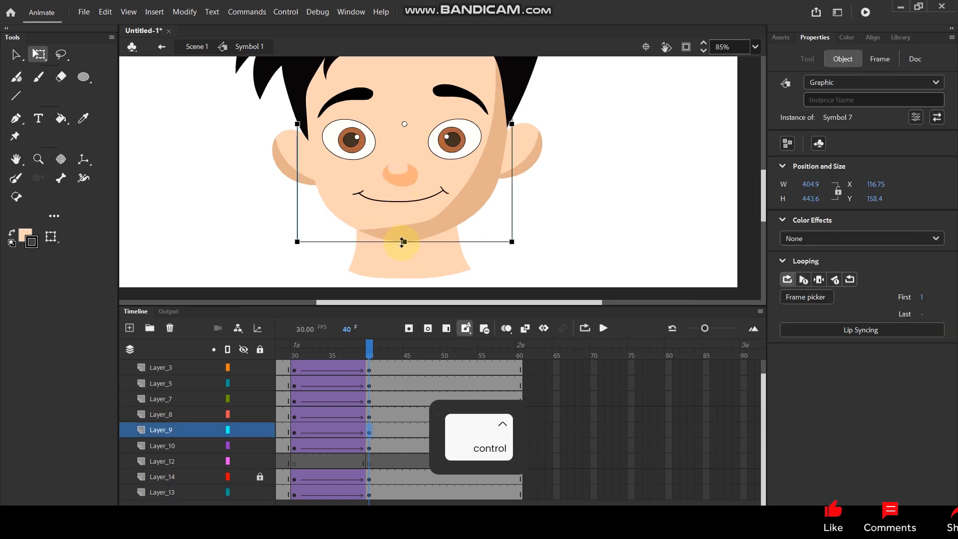
left_click_drag(406, 238, 405, 230)
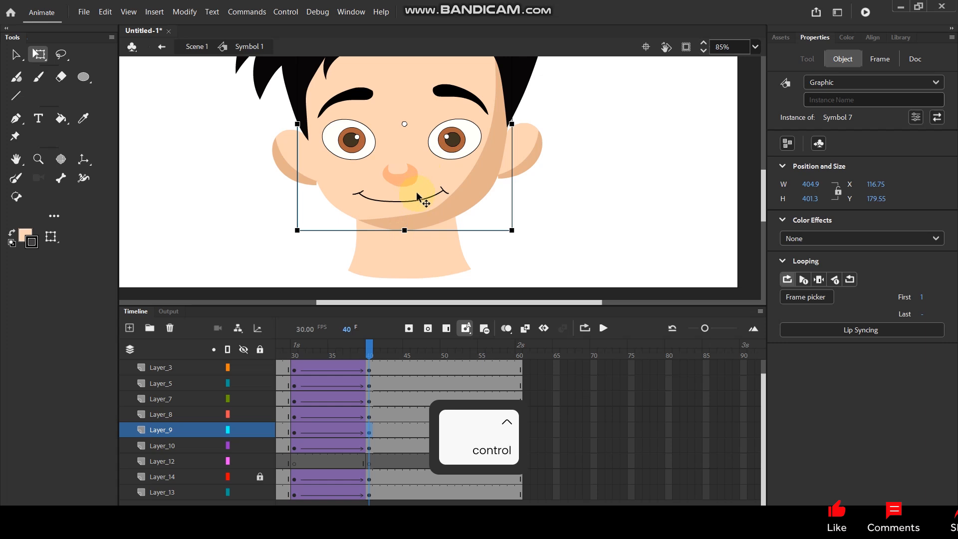
Nudge the eyes down to Y 382.35 and the eyebrows down to Y 328.75 at frame 40
key("space")
left_click_drag(439, 153, 452, 186)
left_click(370, 182)
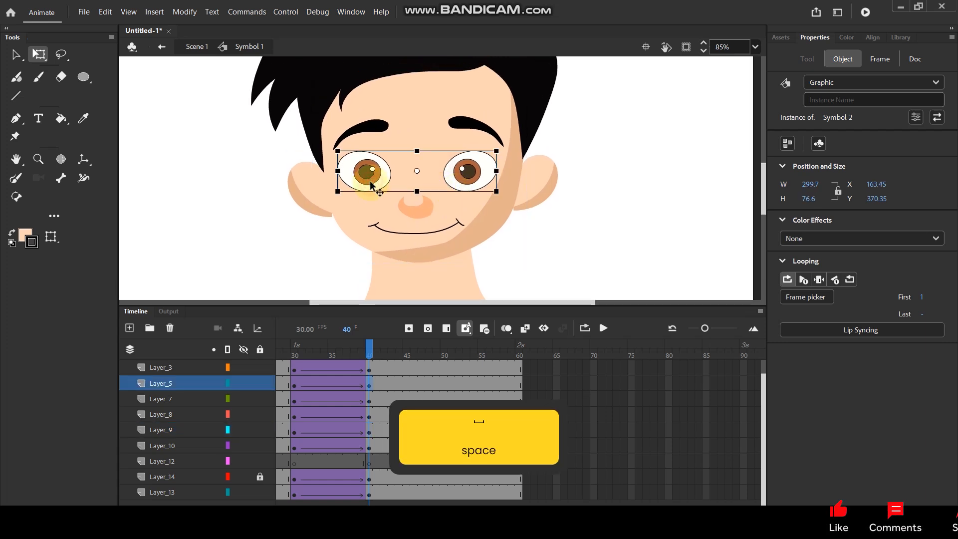
key("shift+Down")
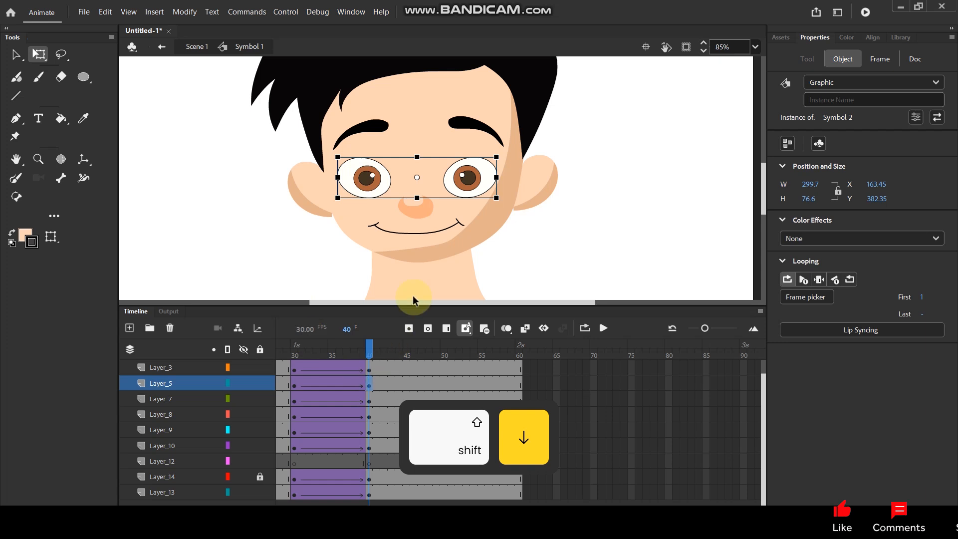
left_click(362, 131)
key("shift+Down")
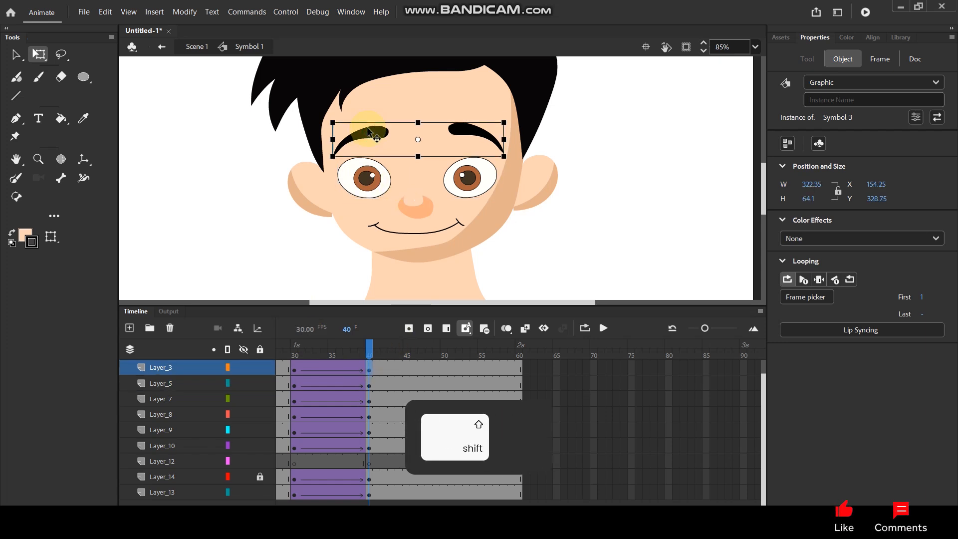
Scale the ears down to about 493 by 110 at frame 40 and scrub the timeline to check the motion
left_click_drag(368, 345, 481, 382)
left_click(352, 244)
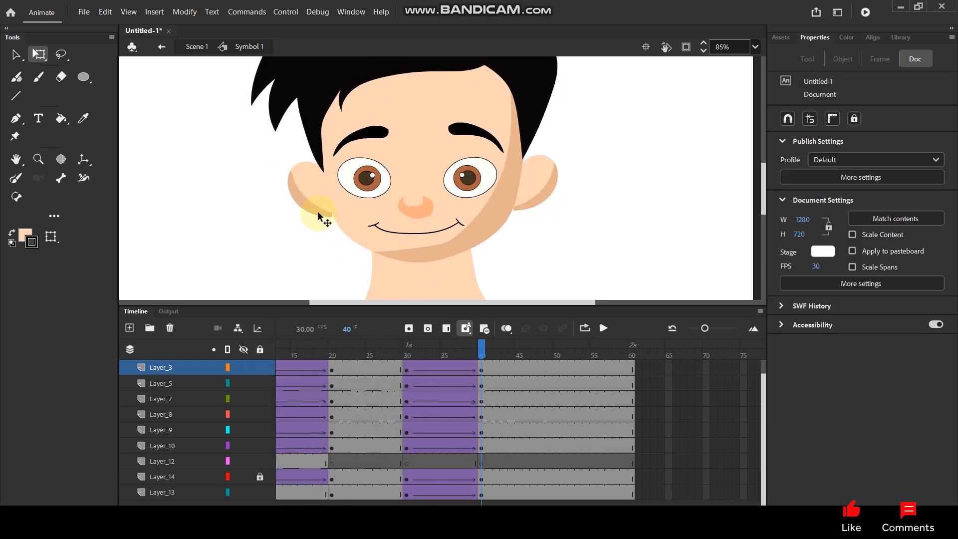
left_click(322, 213)
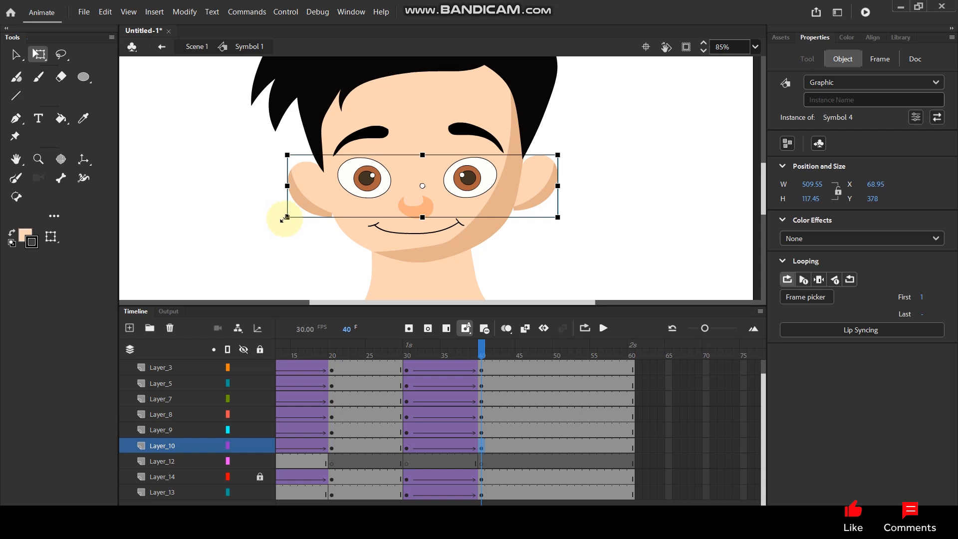
left_click_drag(286, 217, 290, 215)
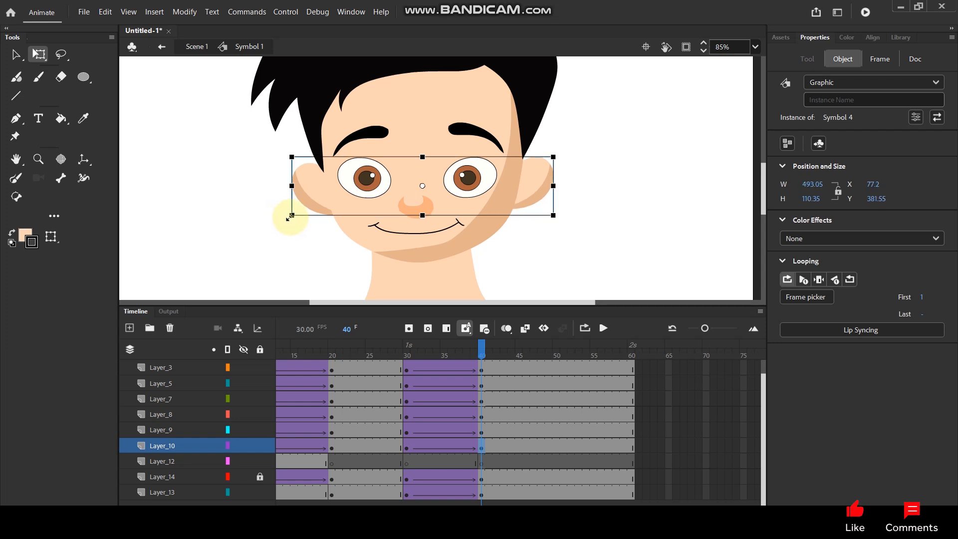
left_click_drag(482, 349, 602, 380)
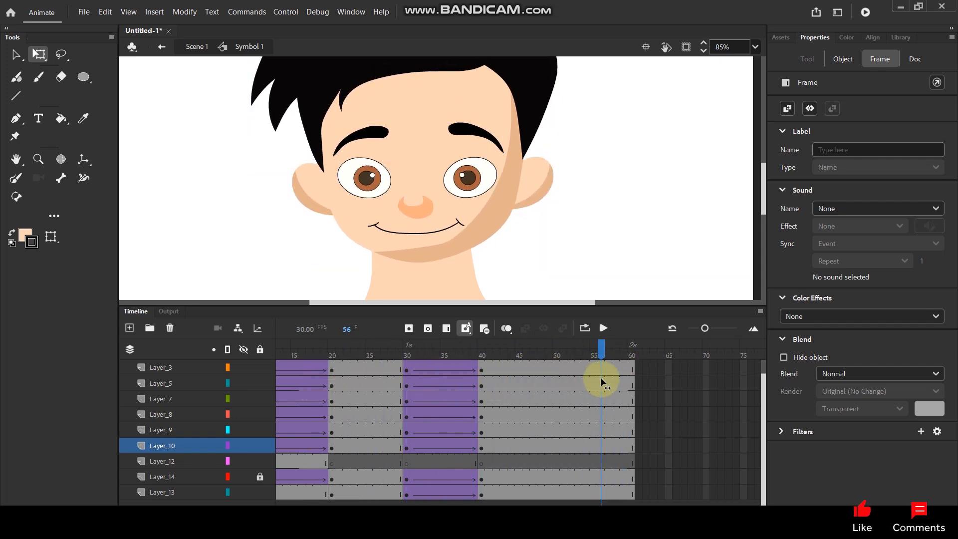
left_click(480, 216)
left_click(464, 177)
scroll(464, 177, "up", 3, "ctrl")
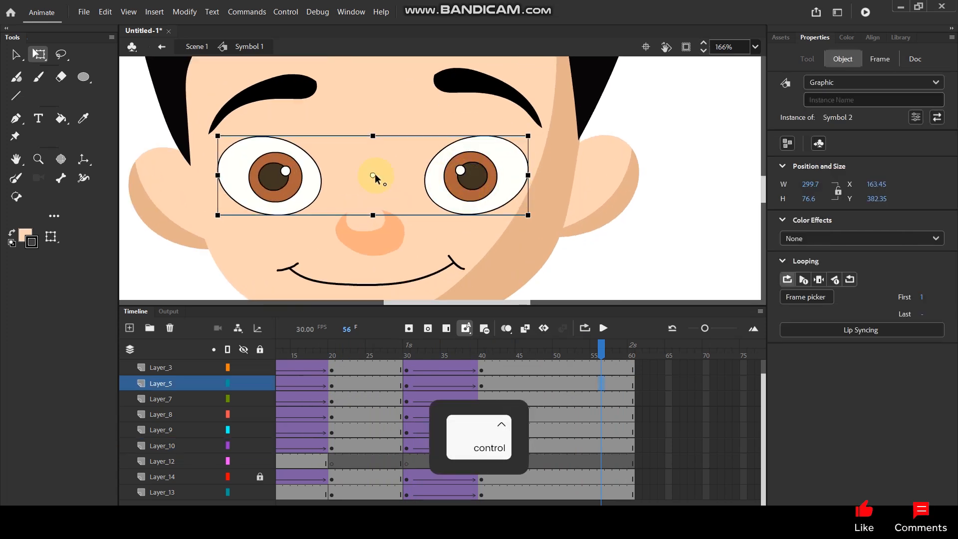
double_click(471, 178)
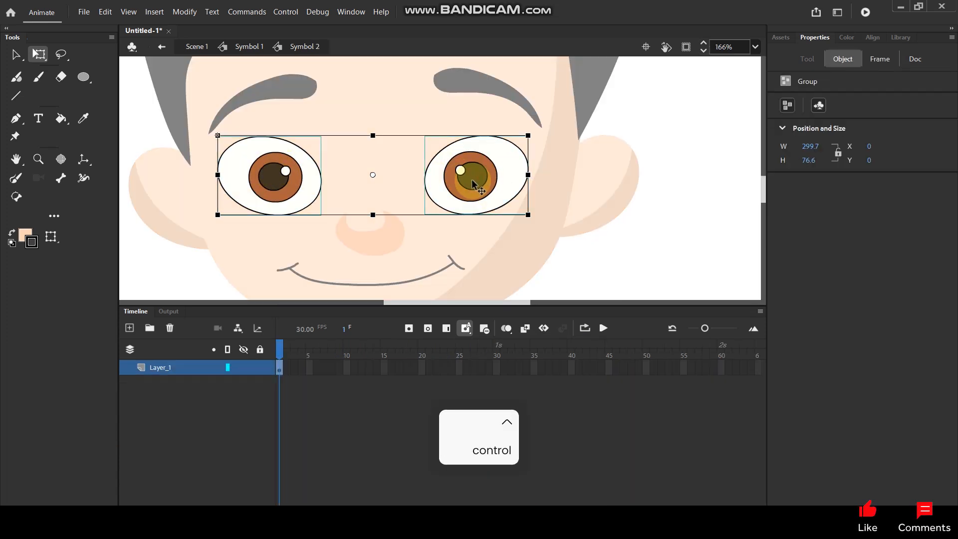
double_click(655, 245)
left_click(401, 355)
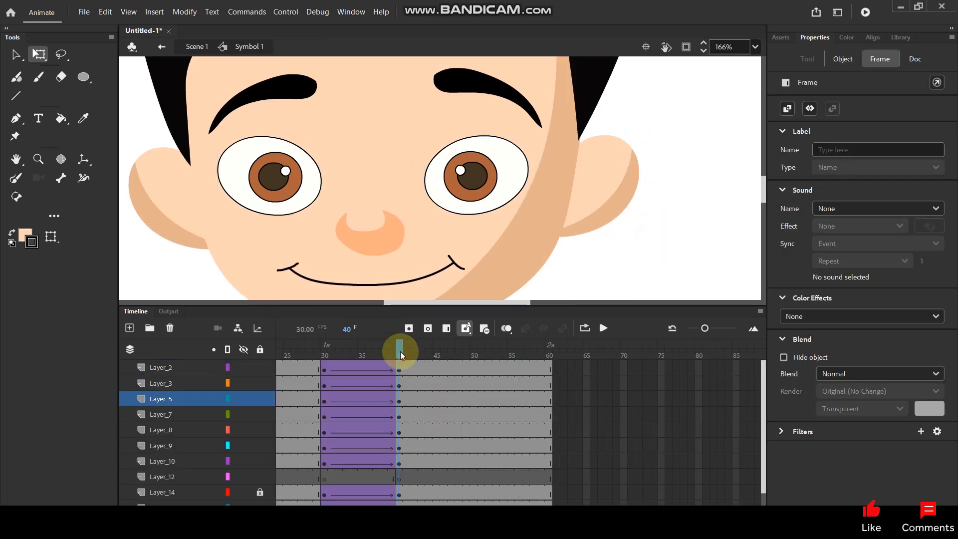
scroll(486, 182, "down", 3, "ctrl")
scroll(486, 183, "up", 1, "ctrl")
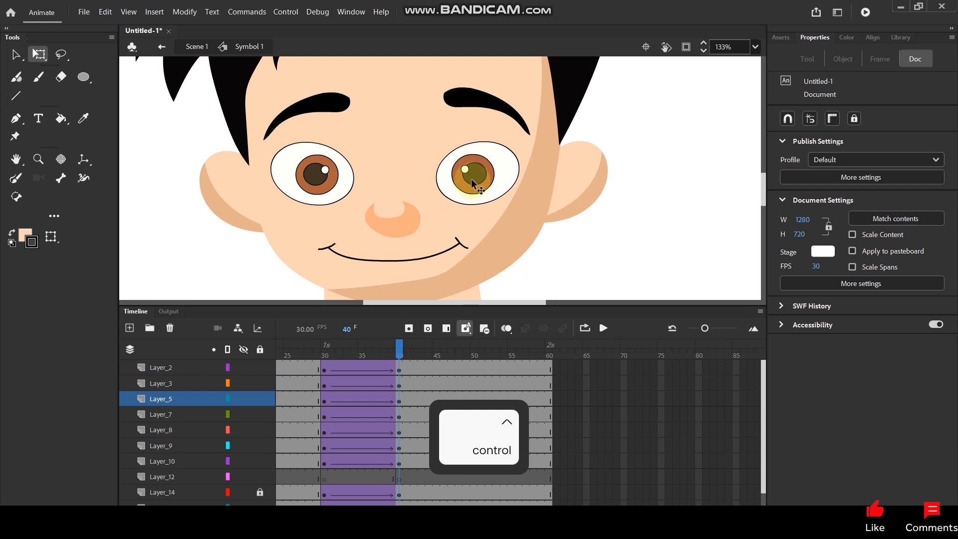
double_click(471, 187)
double_click(474, 195)
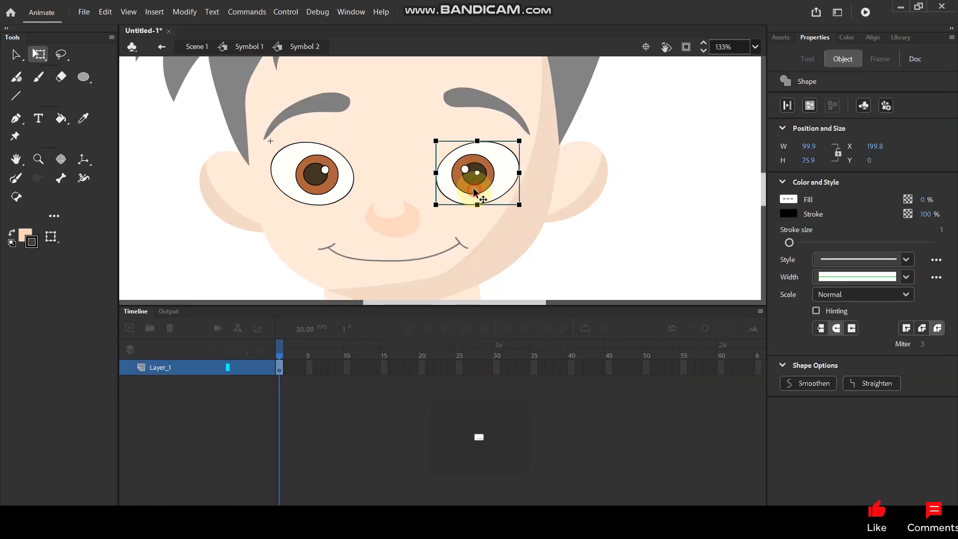
left_click(677, 108)
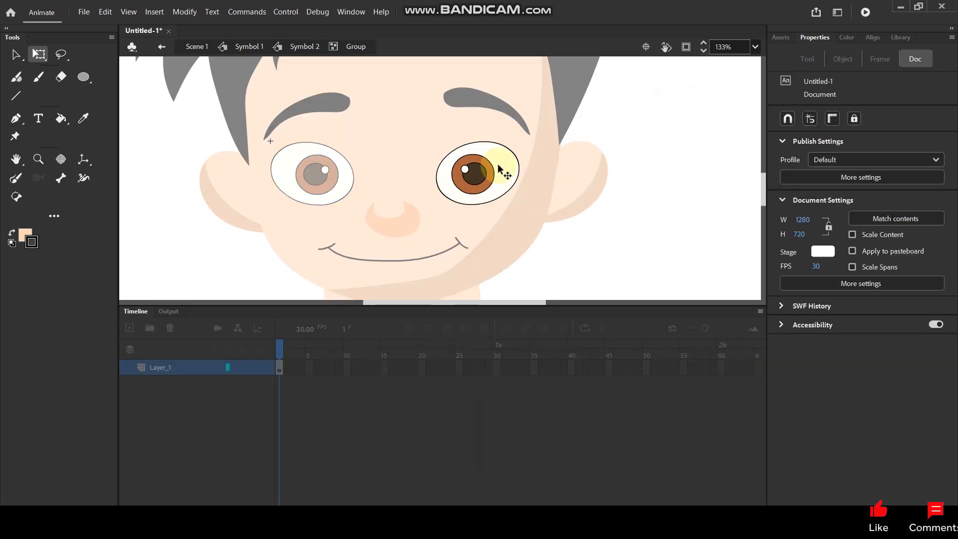
left_click(302, 46)
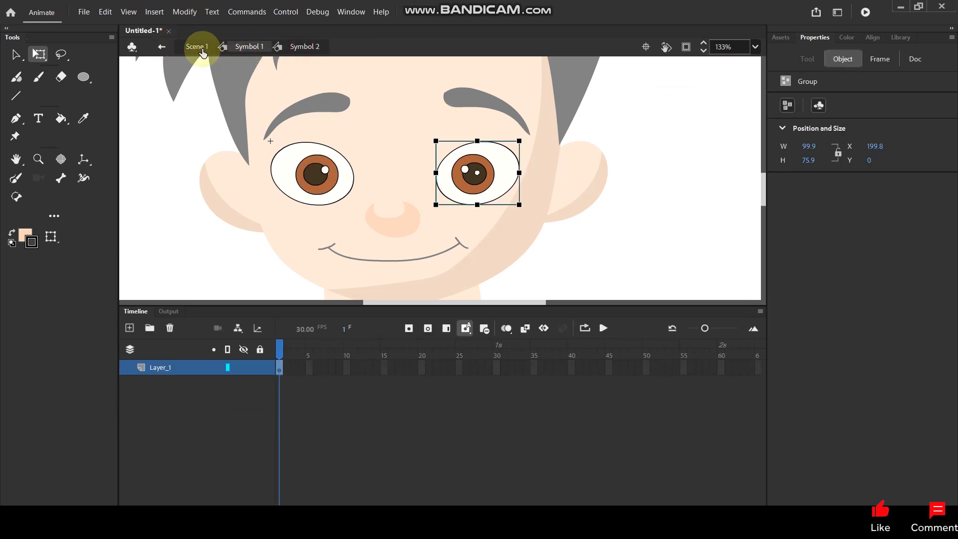
left_click(197, 46)
scroll(444, 179, "down", 3)
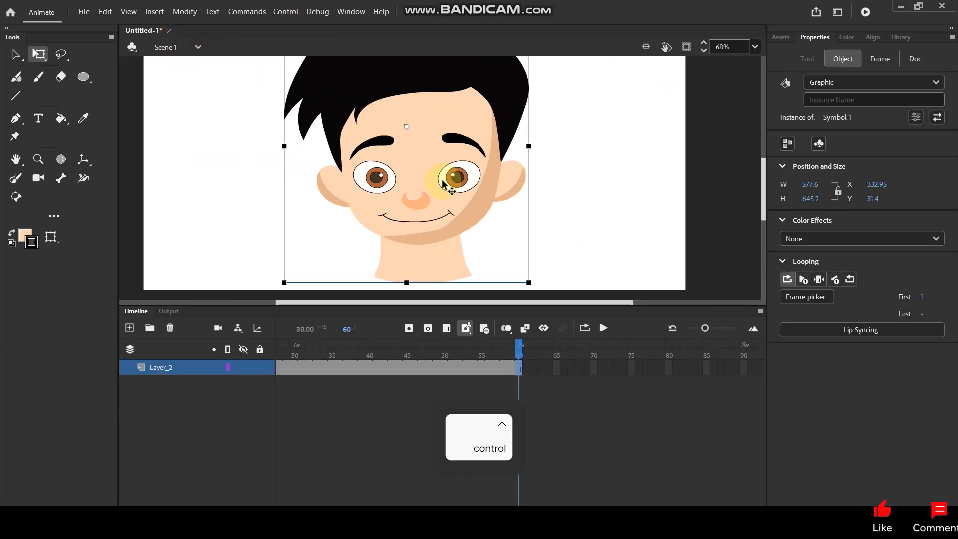
scroll(445, 178, "up", 2)
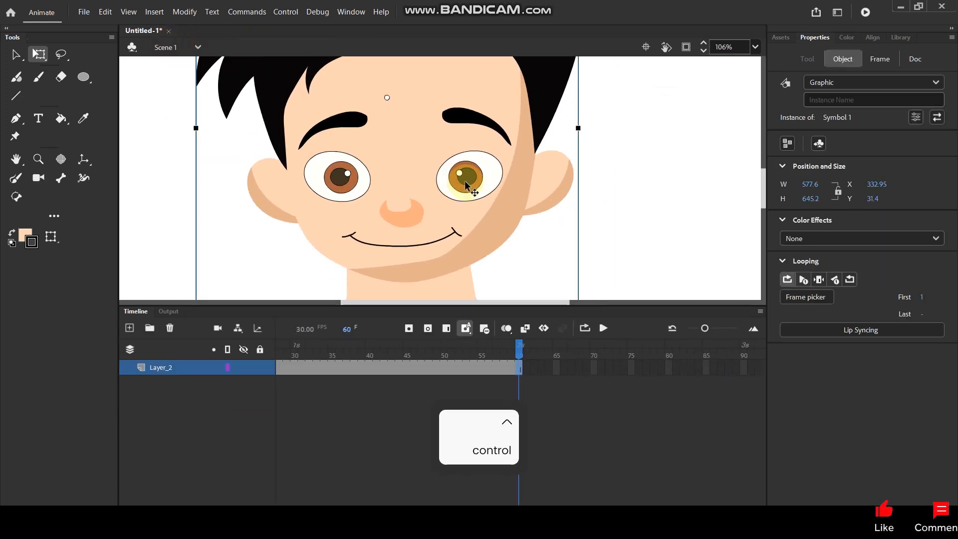
Open the right-hand eye group in Symbol 2 within Symbol 1 and cut out its iris and pupil
double_click(465, 185)
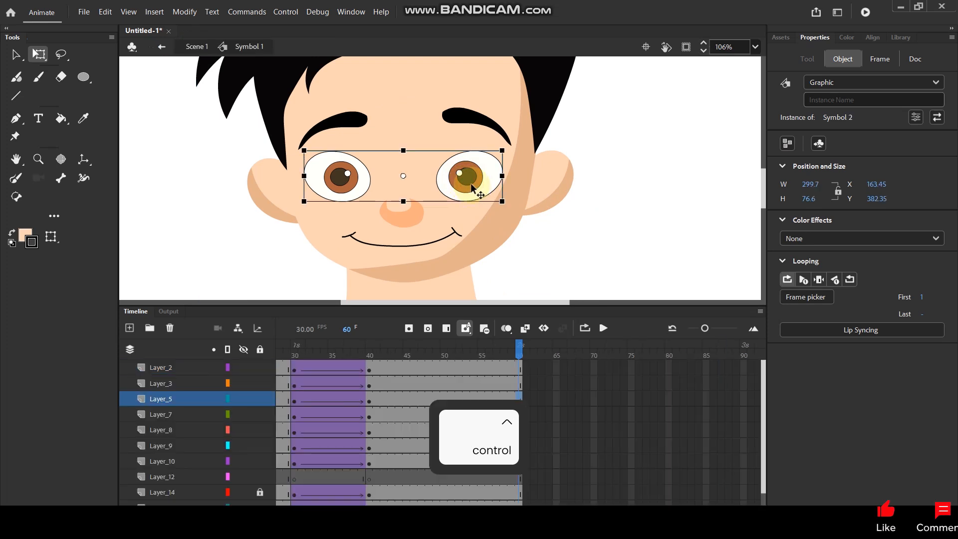
double_click(471, 186)
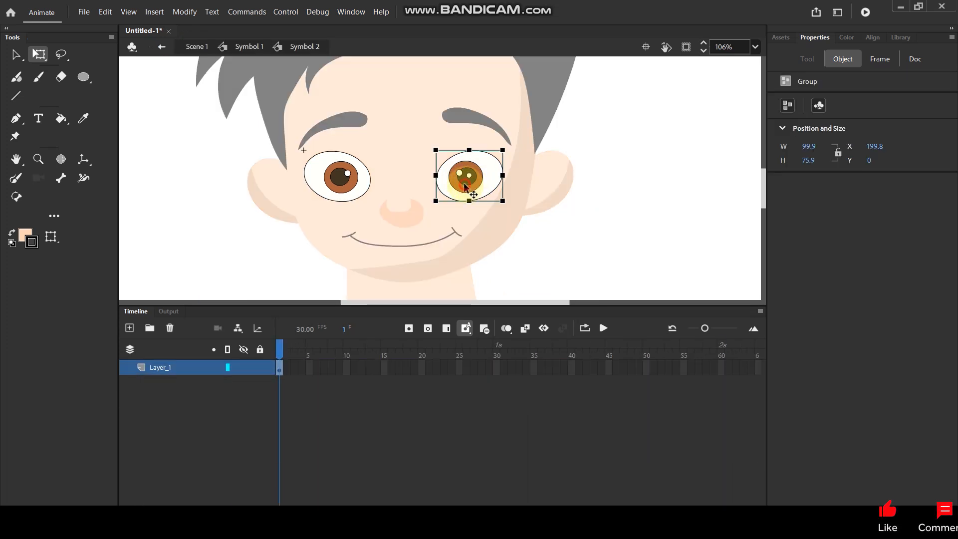
double_click(464, 187)
left_click(465, 188)
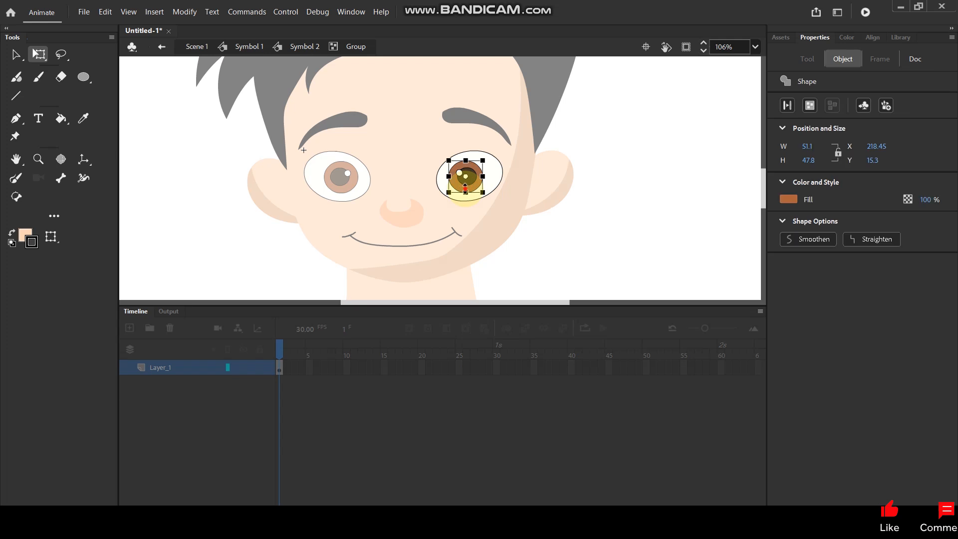
scroll(464, 190, "up", 2)
key("ctrl+x")
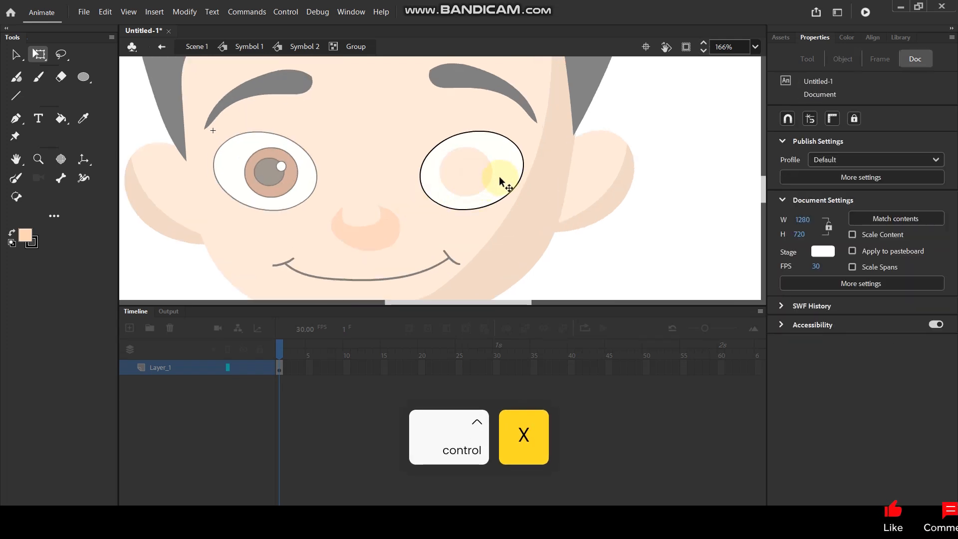
Fill the hole in the right-hand eye with the sampled eye white and leave the group
key("i")
left_click(477, 178)
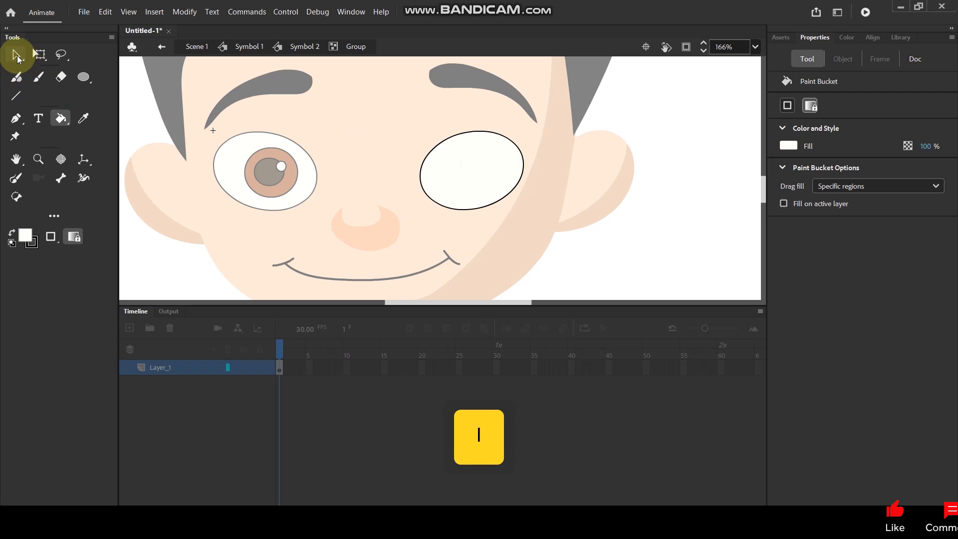
left_click(17, 55)
double_click(148, 127)
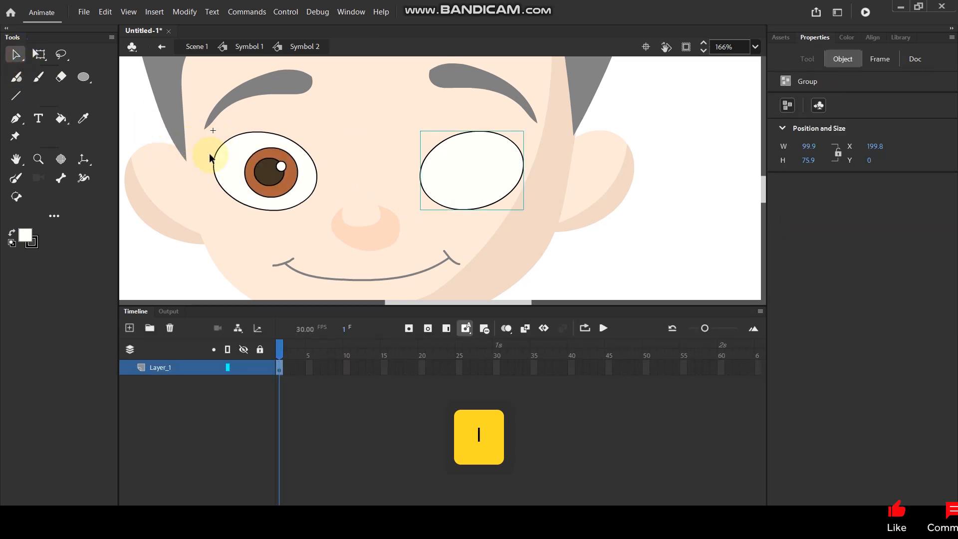
Open the left-hand eye group in Symbol 2 and cut out its iris, pupil and highlight
scroll(252, 188, "down", 2)
scroll(258, 187, "up", 1)
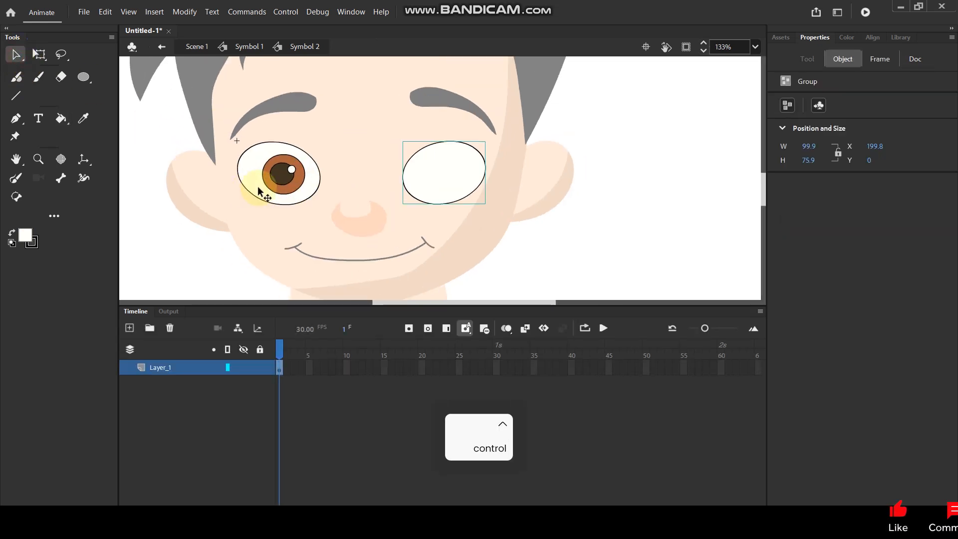
double_click(288, 181)
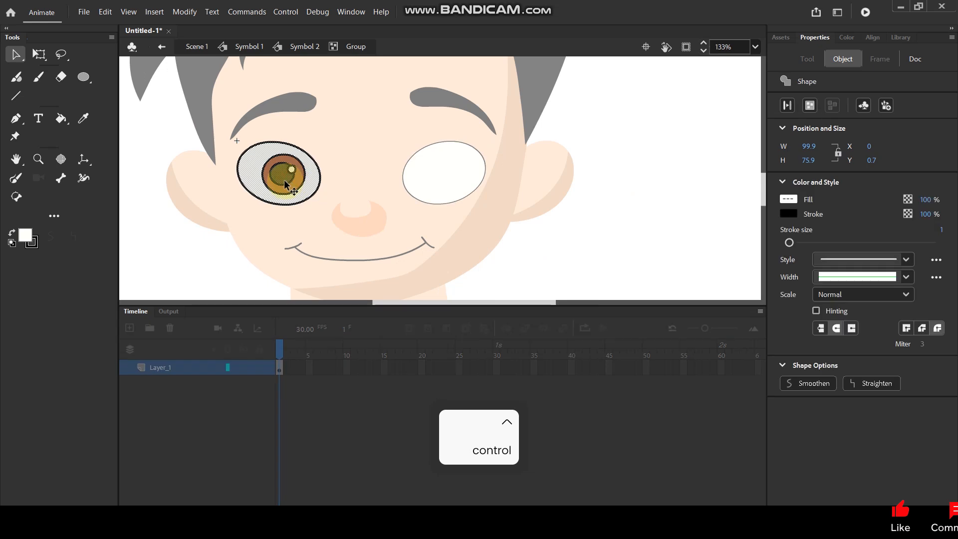
left_click(207, 220)
left_click(286, 194)
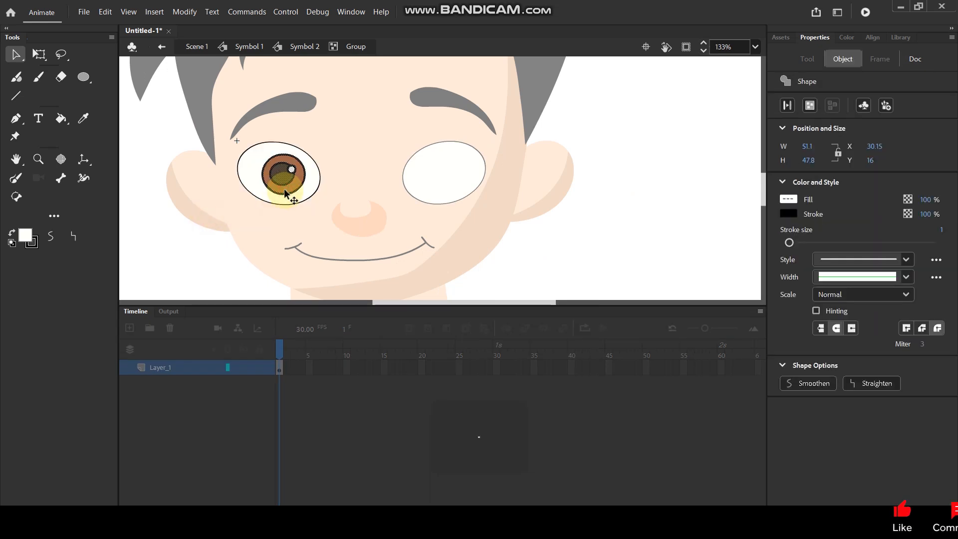
key("ctrl+x")
Fill the hole in the left-hand eye with the sampled eye white and return to Symbol 1
key("i")
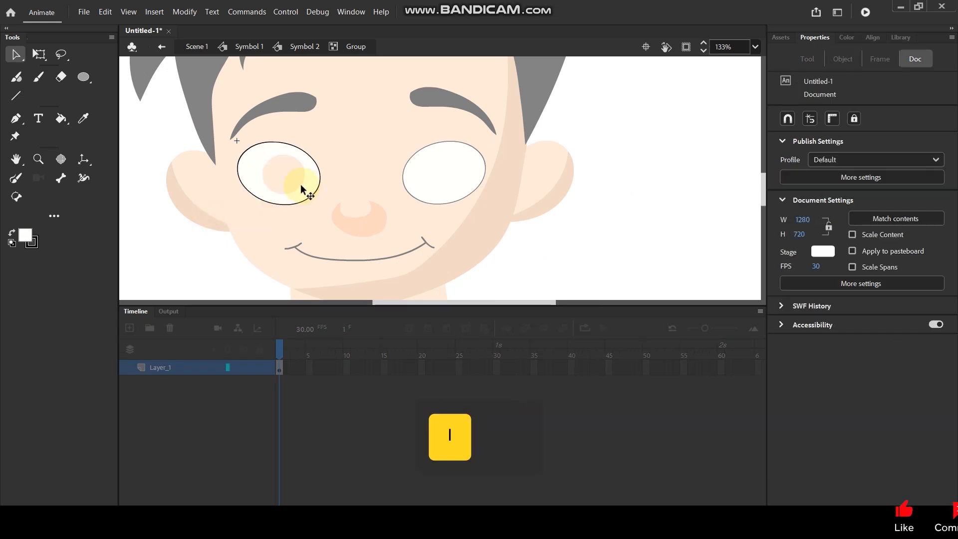
left_click(307, 182)
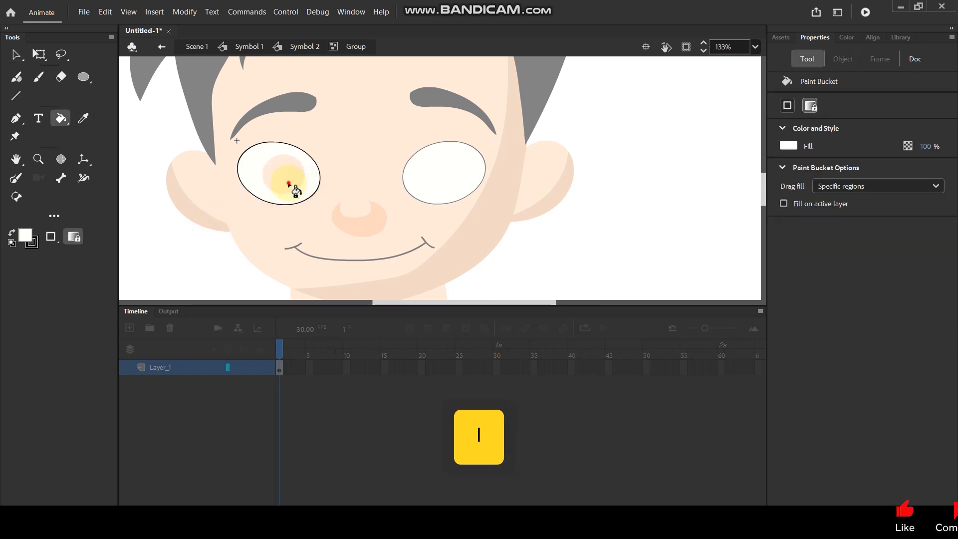
left_click(249, 47)
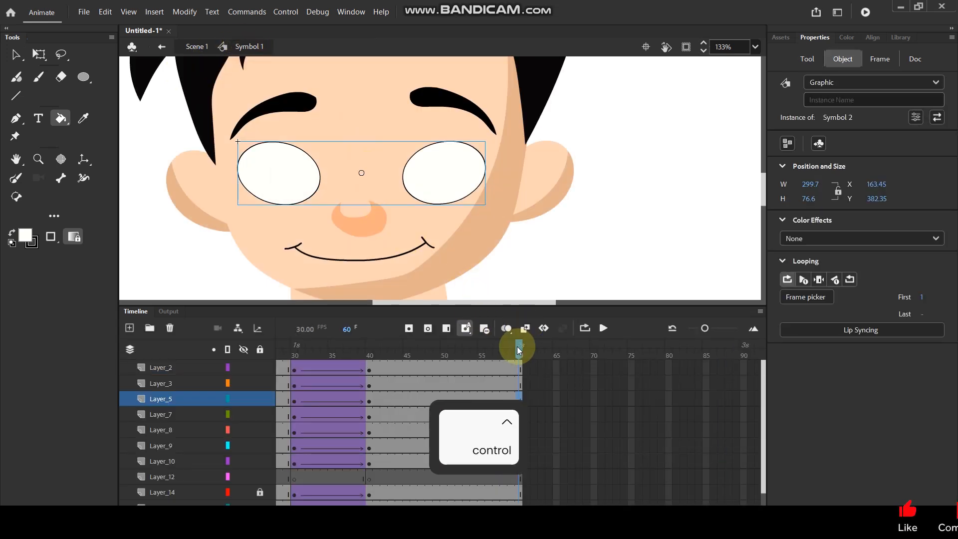
At frame 1 of Symbol 1, add a new layer above Layer_2 and paste the cut iris in place on it
left_click(319, 385, "ctrl")
left_click_drag(318, 385, 208, 398)
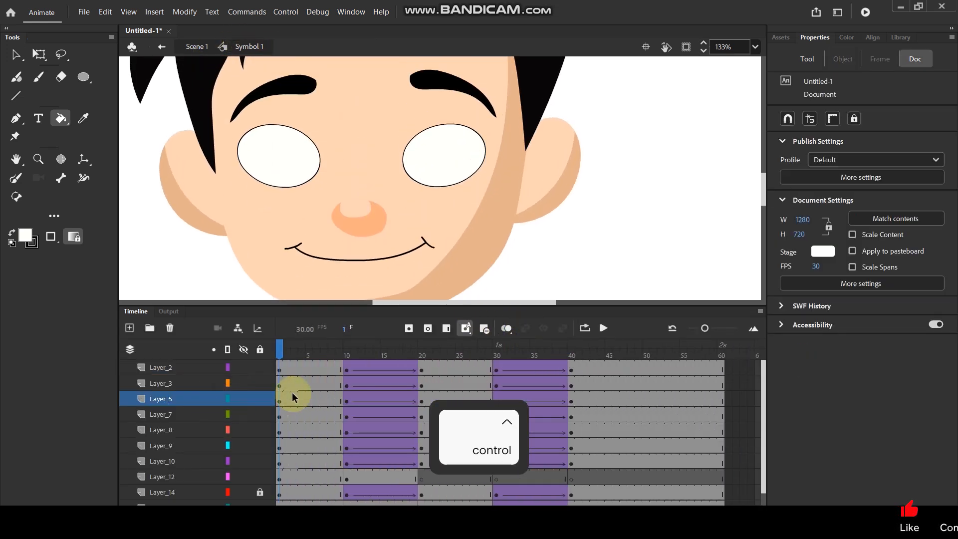
left_click(160, 367)
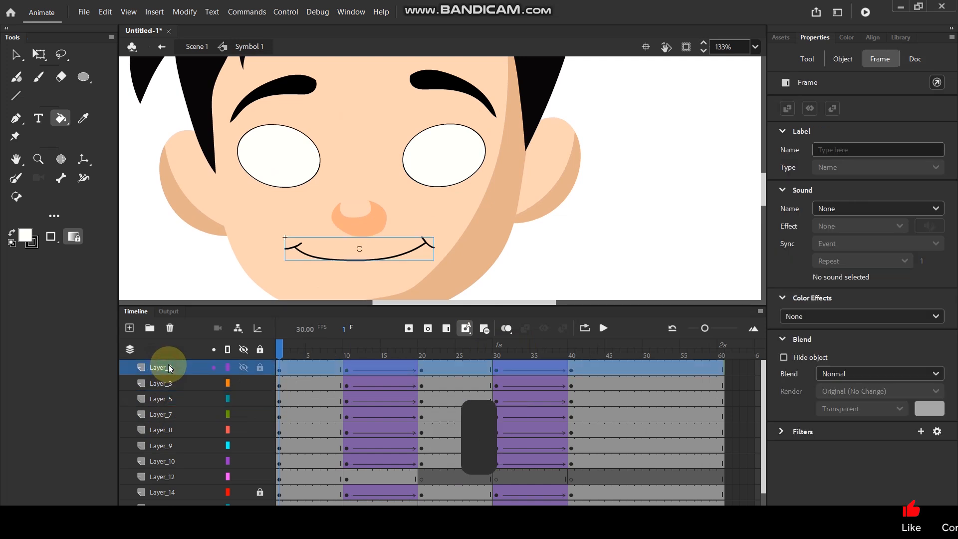
left_click(128, 330)
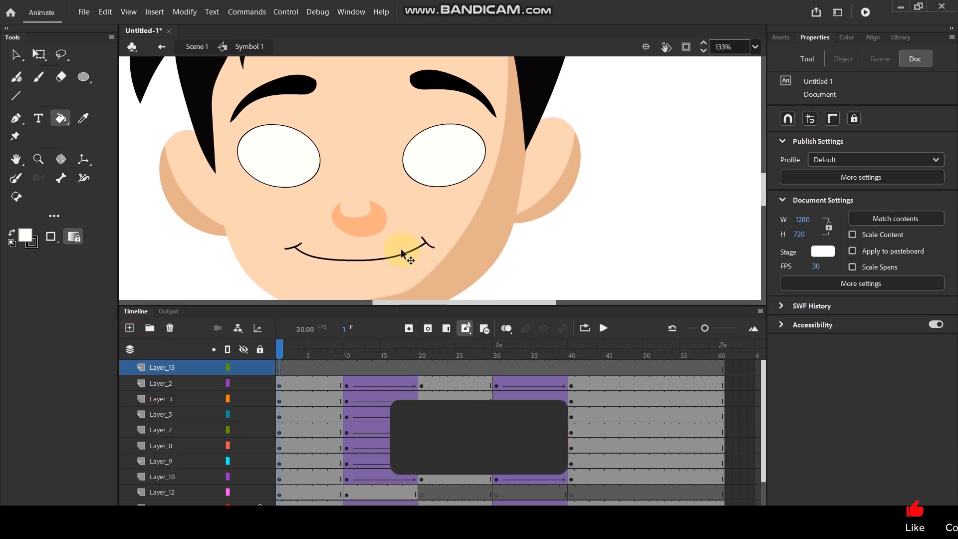
key("ctrl+shift+v")
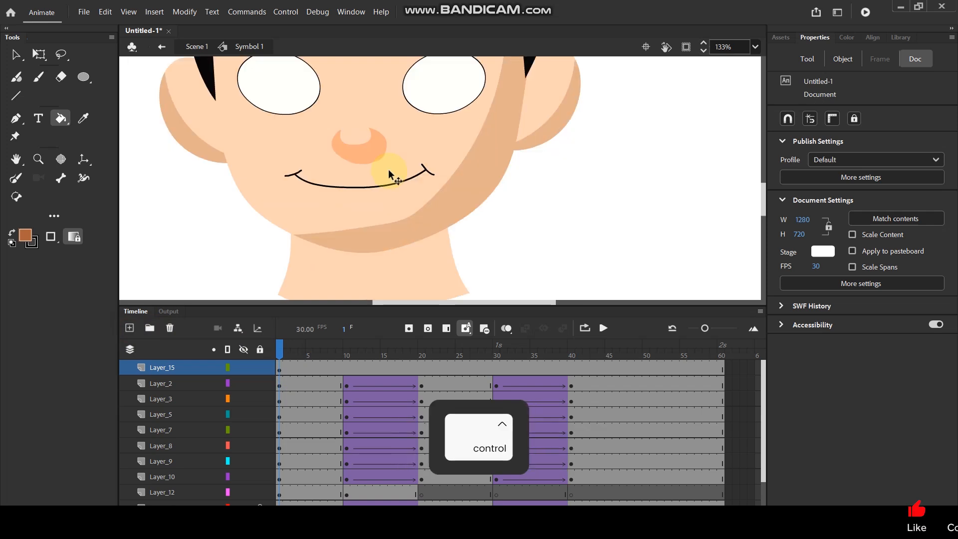
Move the pasted iris into one eye and place a duplicate of it in the other eye
scroll(388, 170, "down", 5, "ctrl")
scroll(411, 114, "up", 2, "ctrl")
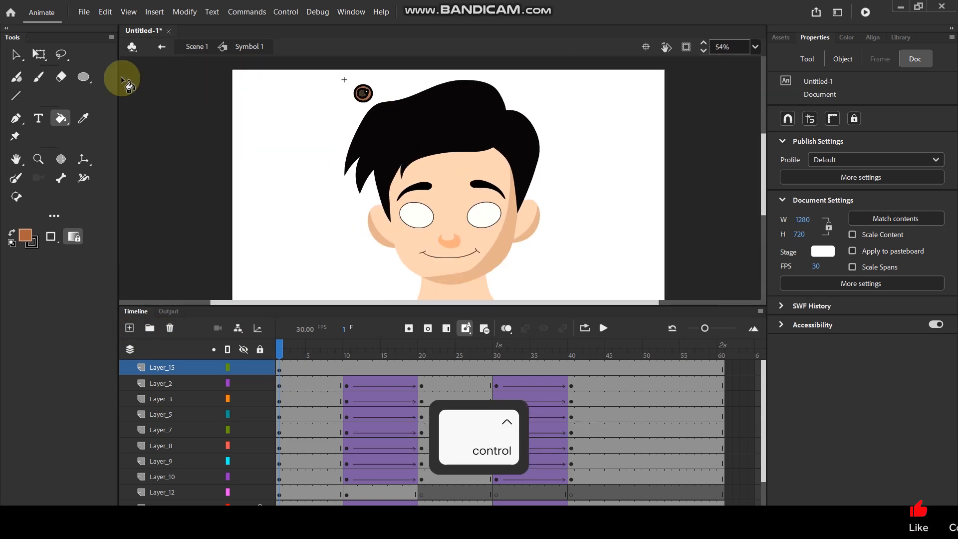
left_click(16, 54)
left_click_drag(363, 93, 472, 223)
scroll(449, 215, "up", 3, "ctrl")
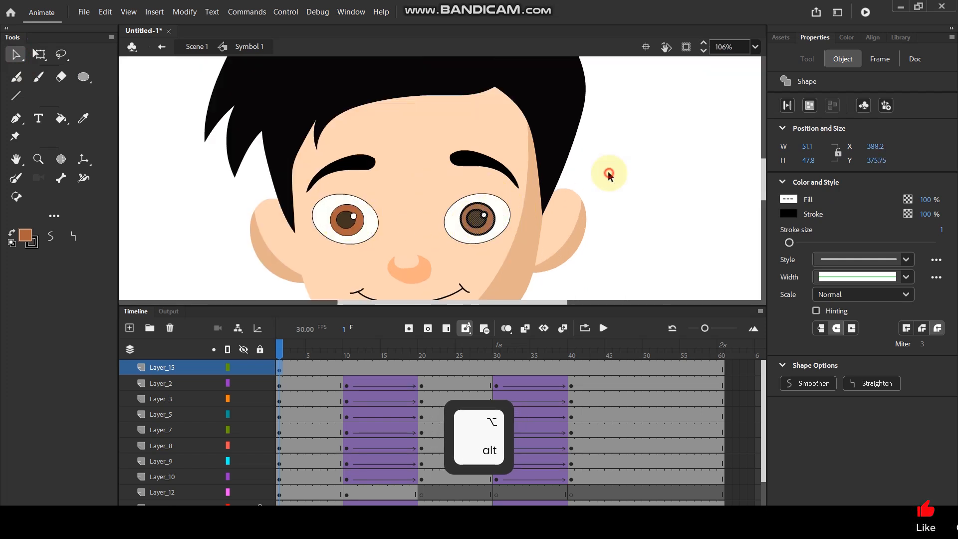
left_click(587, 165)
scroll(587, 165, "down", 3, "ctrl")
scroll(504, 193, "up", 2, "ctrl")
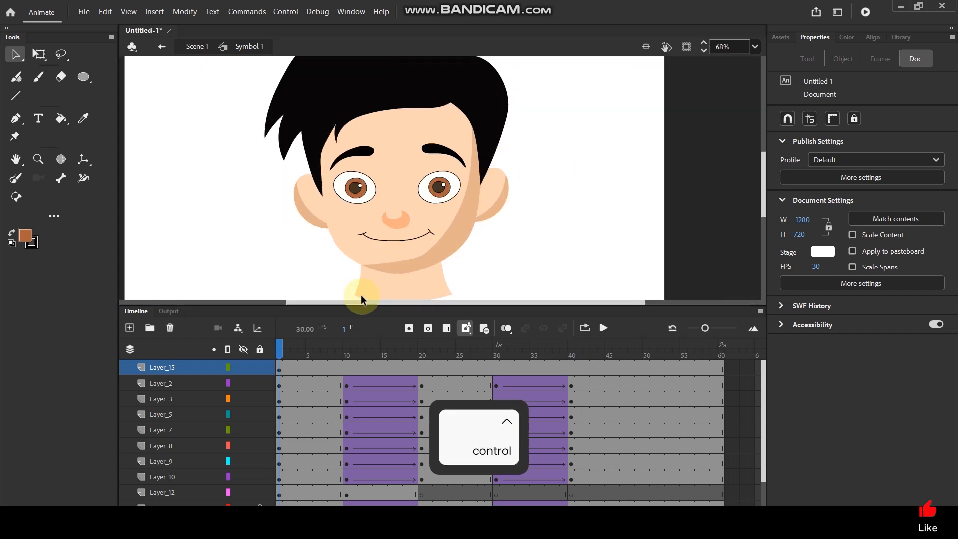
Select both irises with their pupils and highlights and convert them together into a single graphic symbol
mouse_move(282, 351)
left_mouse_down()
mouse_move(339, 353)
mouse_move(265, 355)
left_mouse_up()
left_click(355, 187)
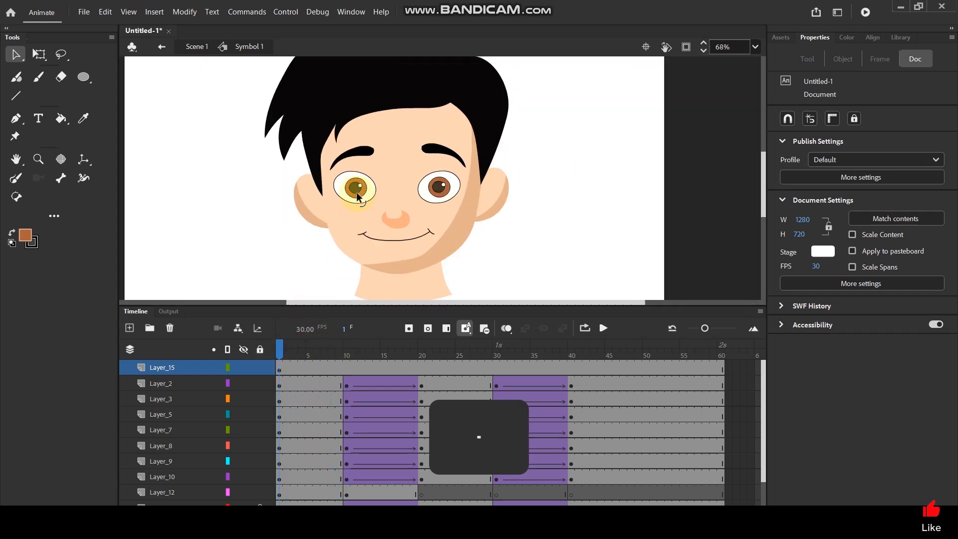
scroll(355, 188, "up", 3, "ctrl")
double_click(354, 187)
double_click(367, 195, "shift")
left_click(365, 180, "shift")
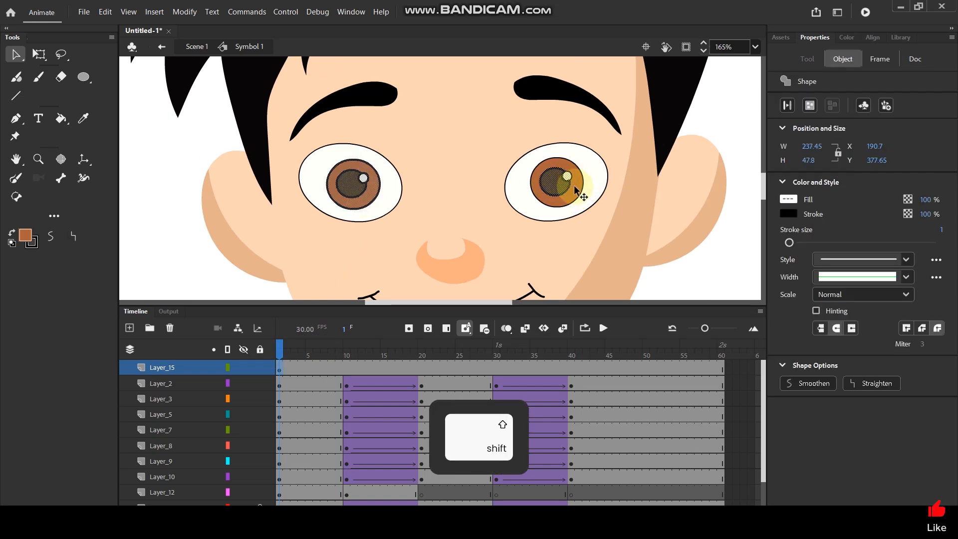
key("F8")
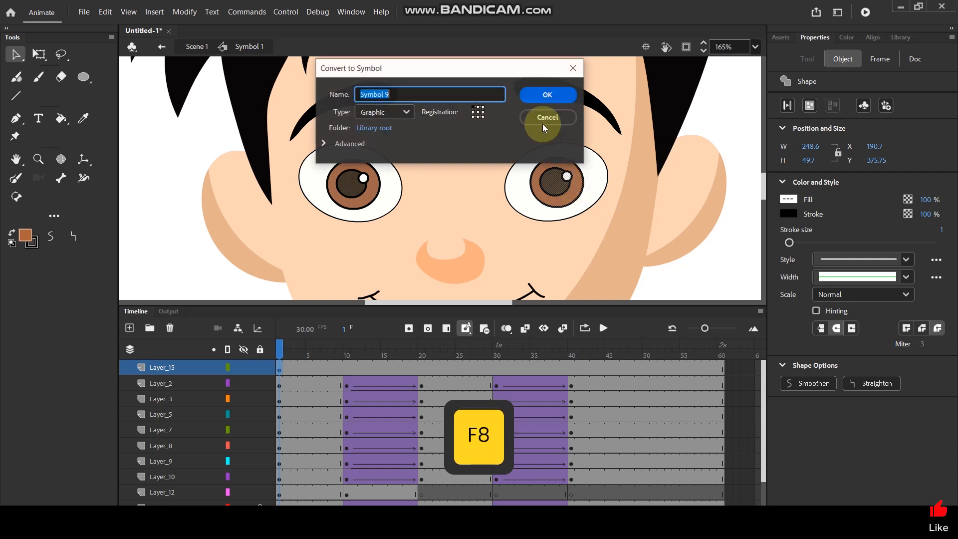
left_click(544, 94)
Insert keyframes at frames 10 and 20 of the iris layer, Layer_15
left_click(347, 370)
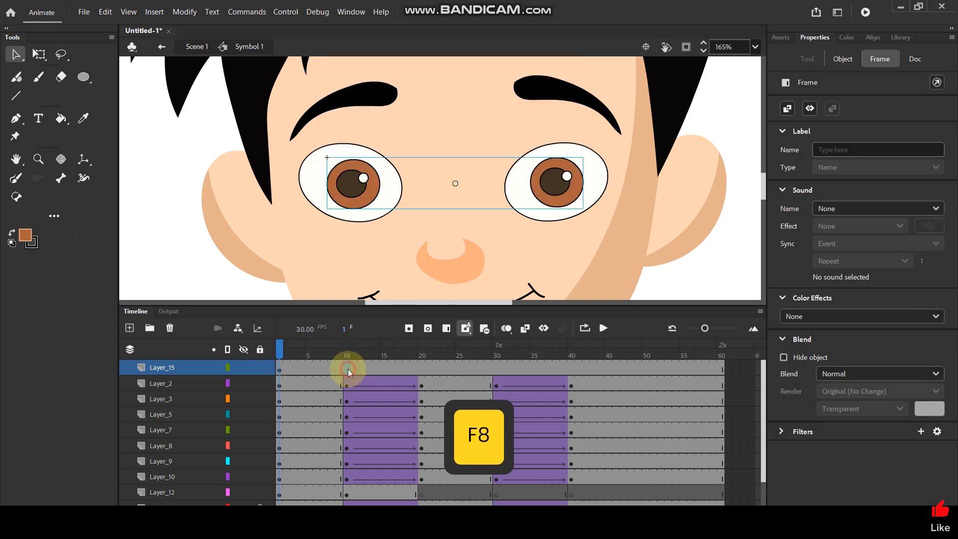
key("F6")
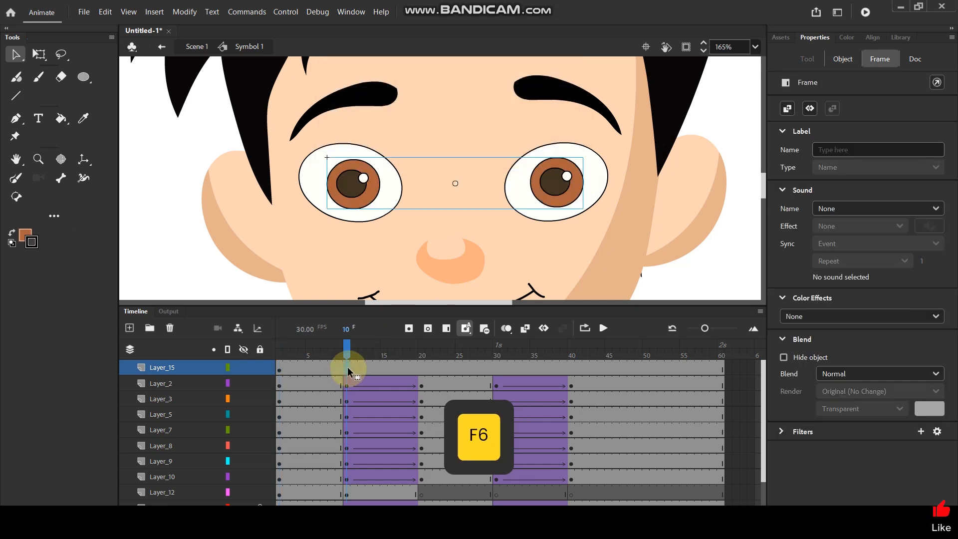
left_click(421, 369)
key("F6")
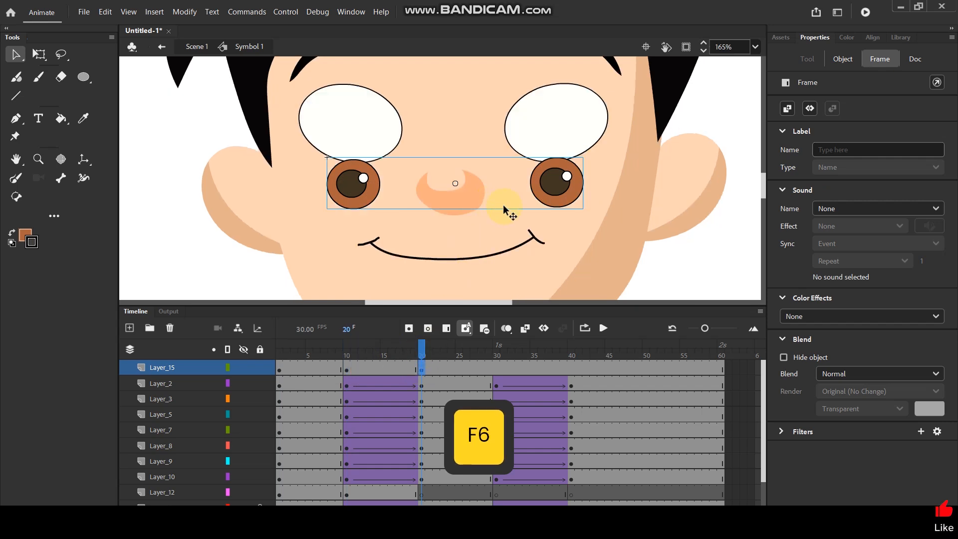
At frame 20, move the irises up until they sit at the upper edge of the eye whites
key("shift+Up")
key("shift+Up")
key("shift+Up")
key("shift+Up")
key("shift+Up")
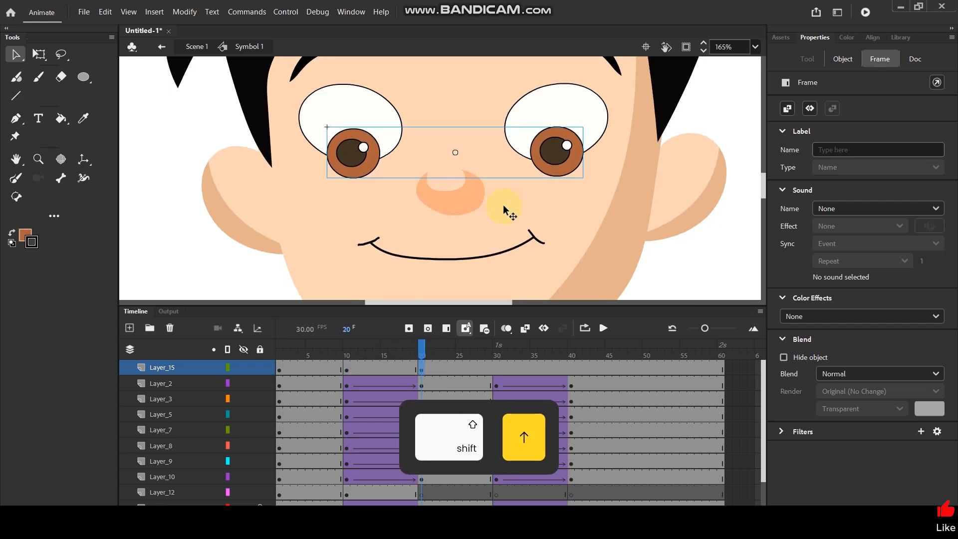
key("shift+Up")
key("shift+Up")
key("shift+Up")
key("shift+Up")
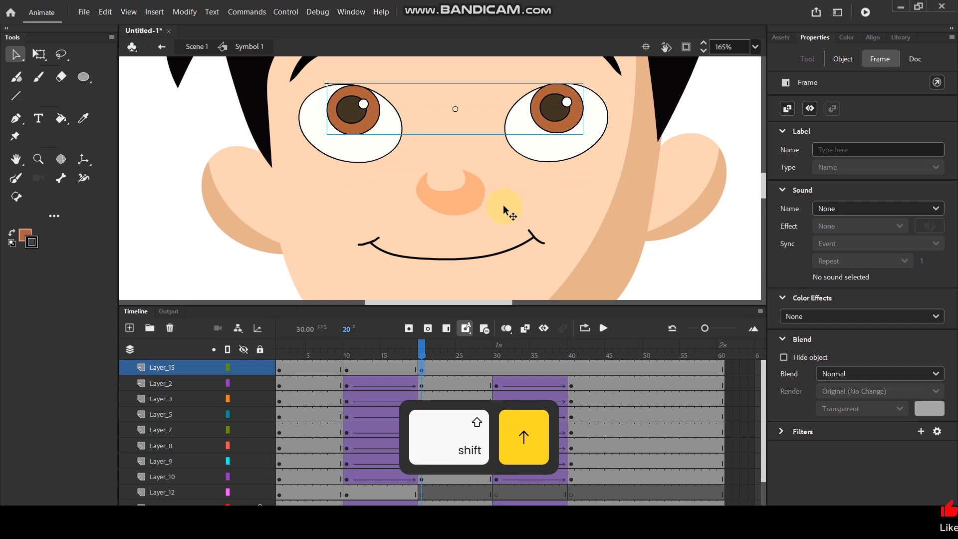
Create a classic tween between frames 10 and 20 of Layer_15 and check the upward gaze at frame 20
left_click(381, 369)
right_click(381, 369)
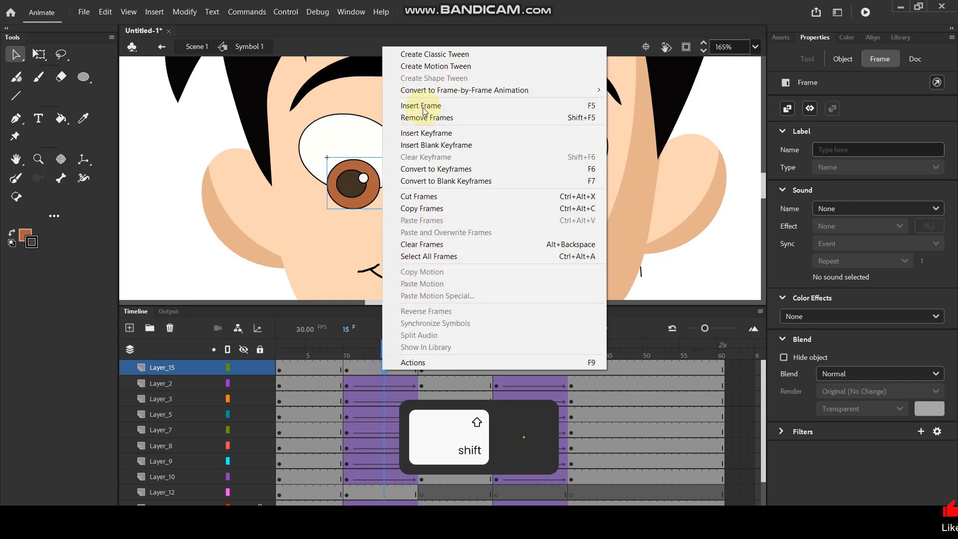
left_click(428, 54)
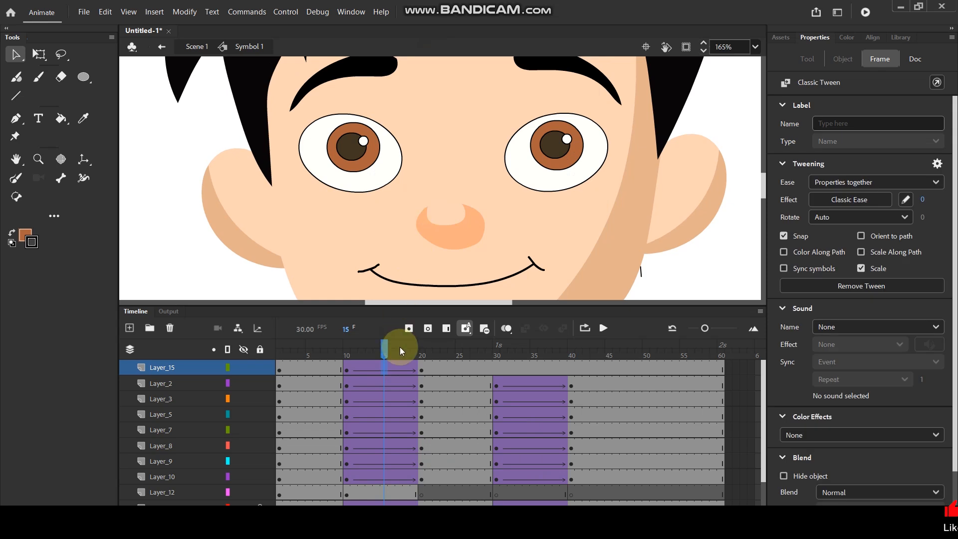
left_click_drag(382, 350, 418, 367)
scroll(468, 150, "down", 5, "ctrl")
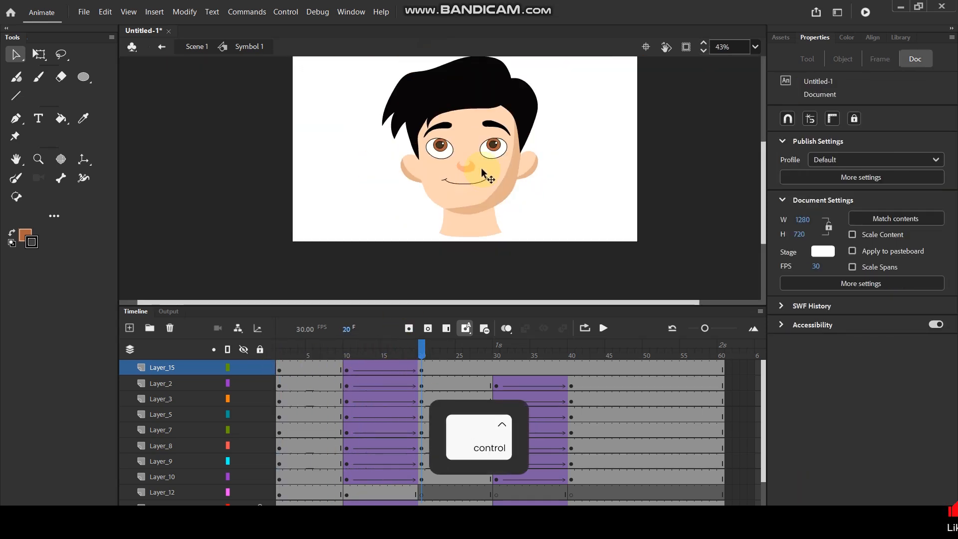
scroll(483, 176, "up", 2, "ctrl")
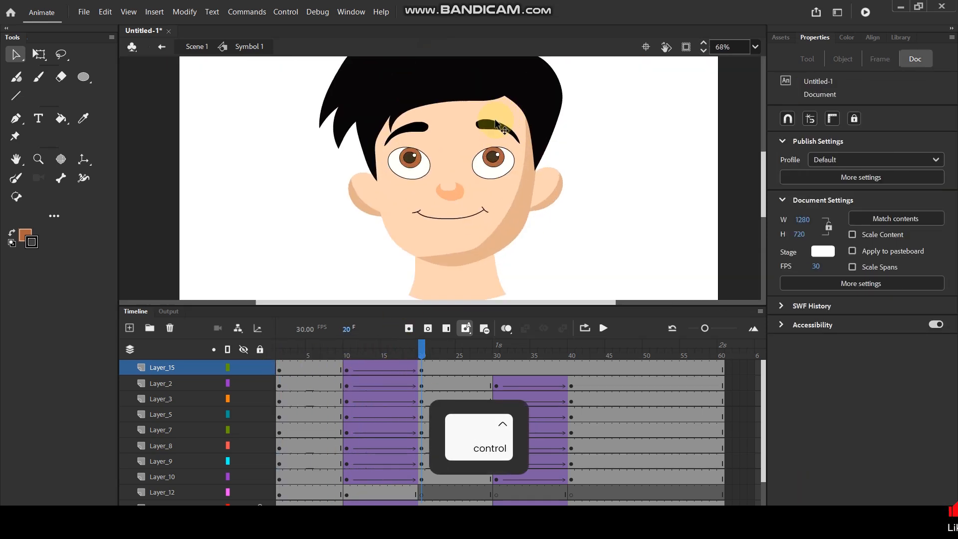
Add keyframes at frames 30 and 40 of Layer_15 that hold the frame 20 iris pose
left_click(420, 373)
left_click_drag(420, 370, 570, 358, "alt")
left_click(571, 369)
key("F6")
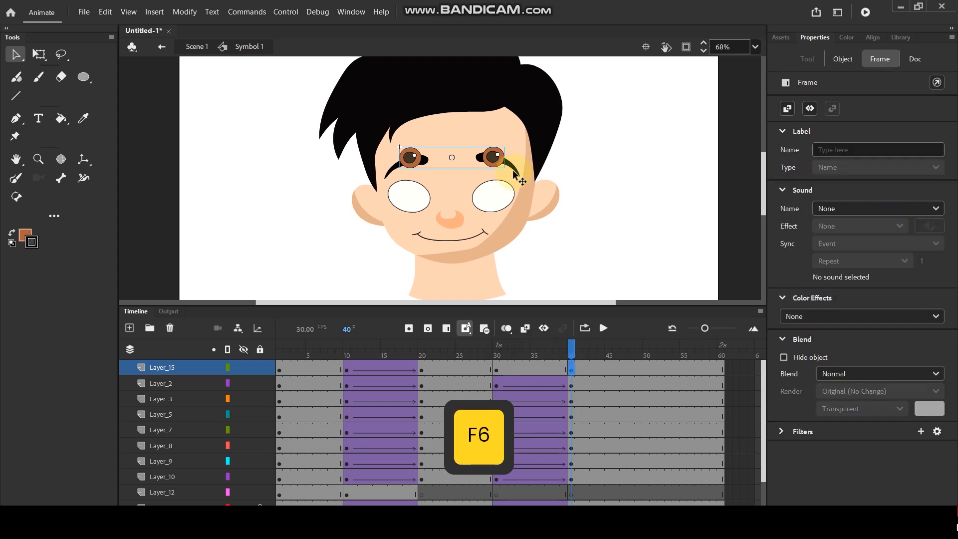
At frame 40, move the irises down into the lower part of the eye whites
key("shift+Down")
key("shift+Down")
key("shift+Down")
key("shift+Down")
key("shift+Down")
key("shift+Down")
key("shift+Down")
key("shift+Down")
key("shift+Down")
key("shift+Down")
key("shift+Down")
key("shift+Down")
key("shift+Down")
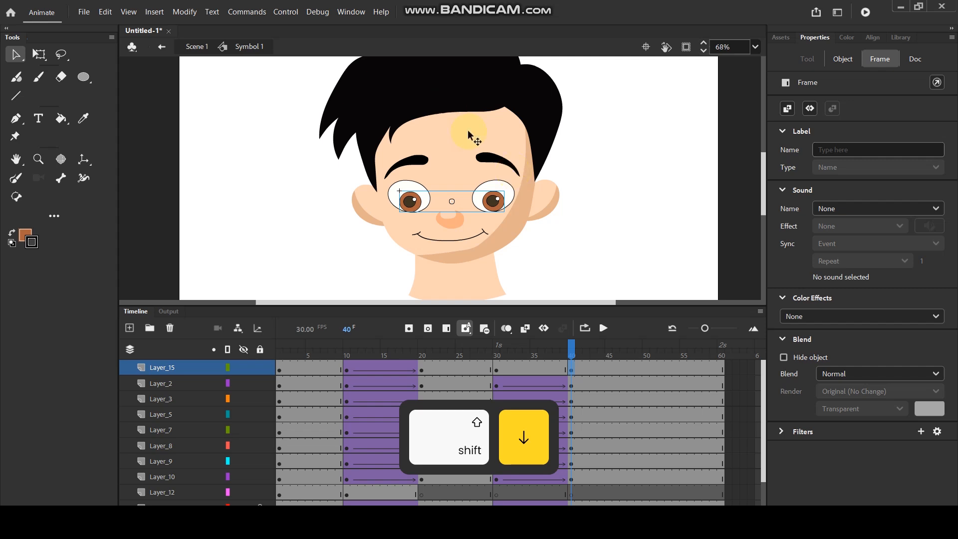
Create a classic tween between frames 30 and 40 of Layer_15 and play back the animation
left_click(518, 369)
right_click(519, 369)
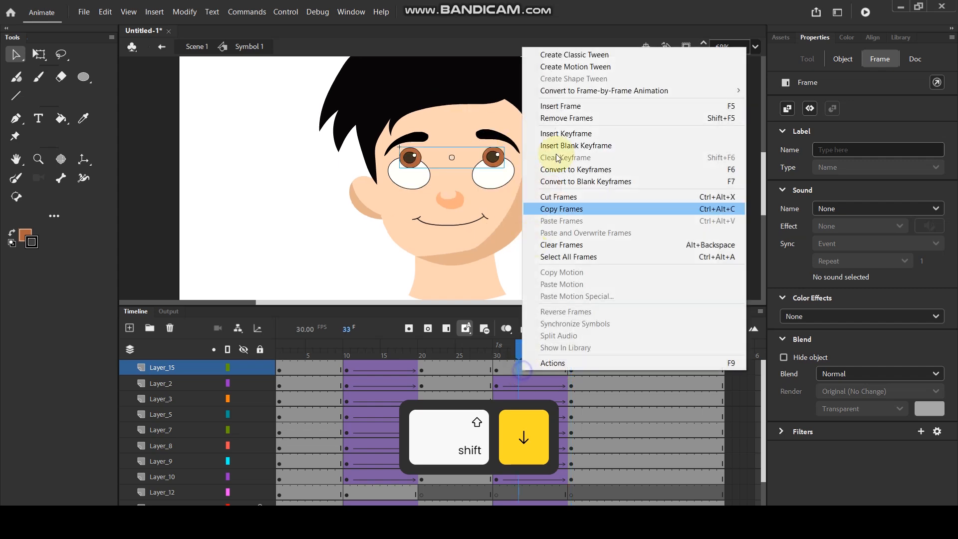
left_click(559, 57)
key("Return")
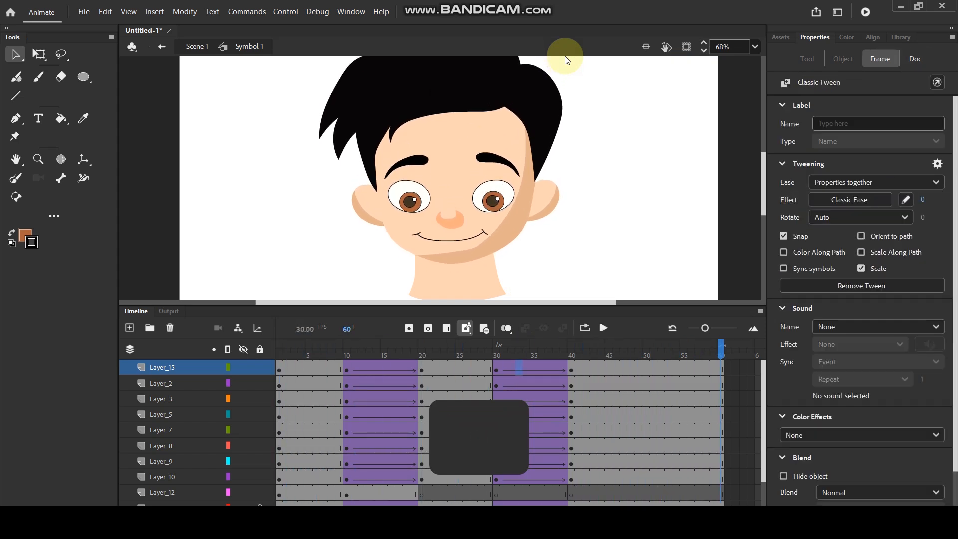
key("Return")
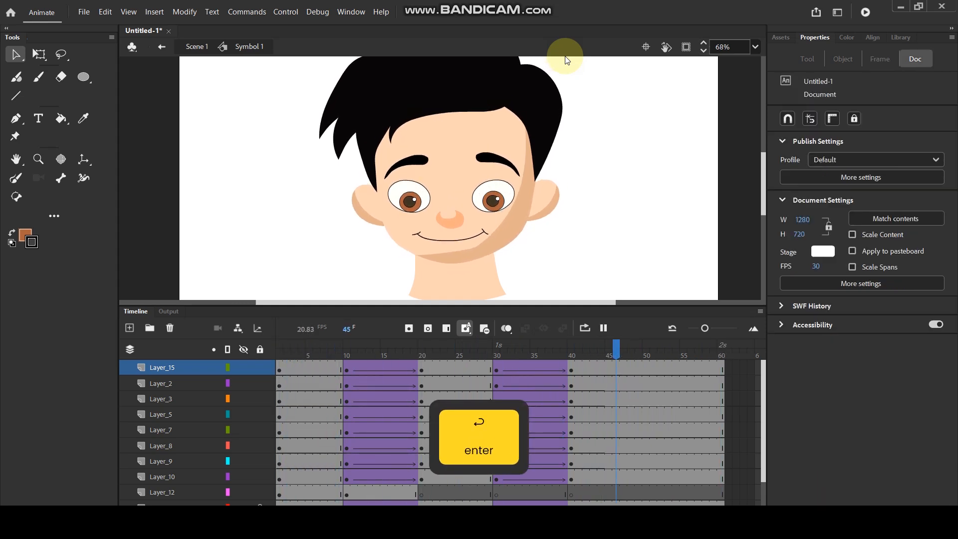
At frame 40, nudge the eyebrows slightly down toward the eyes
left_click(572, 350)
left_click(484, 162)
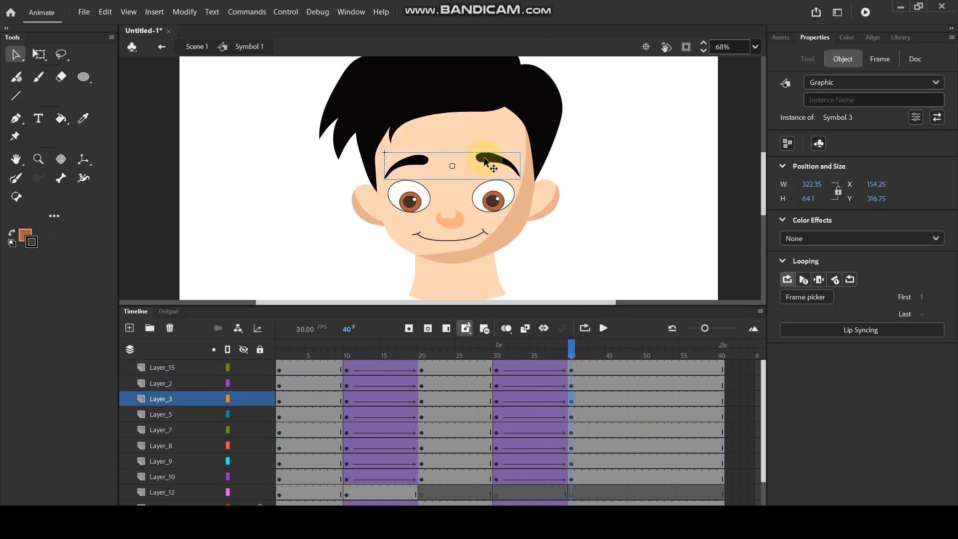
key("shift+Down")
Scrub through the frames around frame 40, then test the movie in a maximized preview window
left_click_drag(559, 349, 605, 369)
key("ctrl+Return")
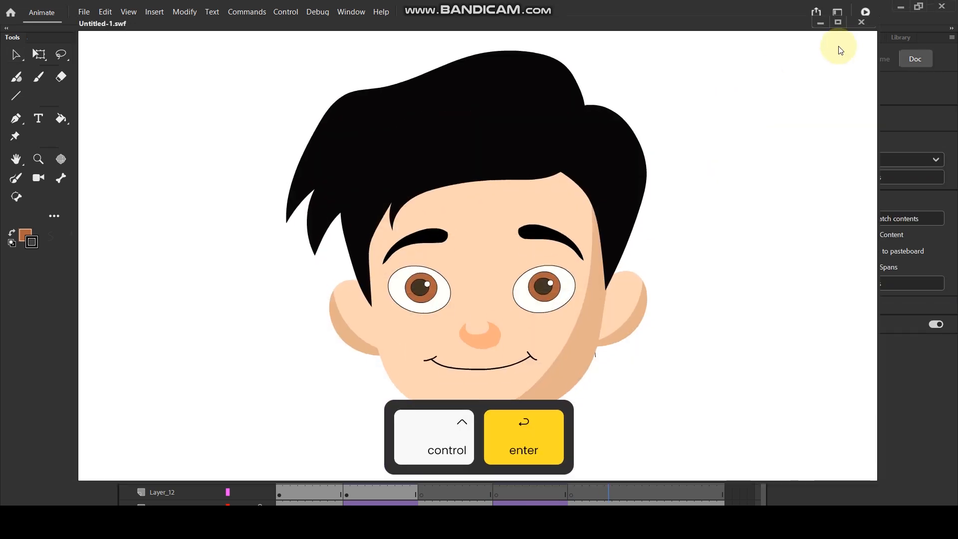
left_click(838, 25)
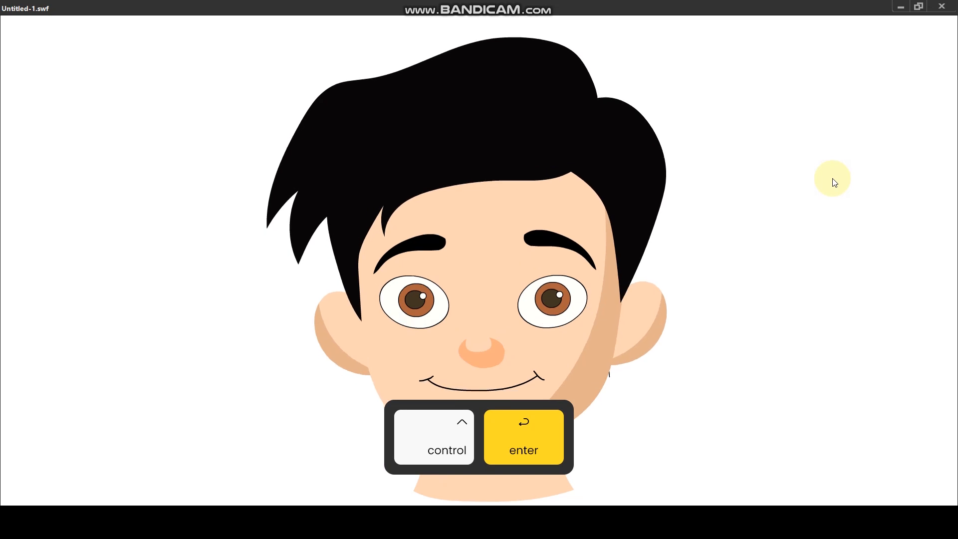